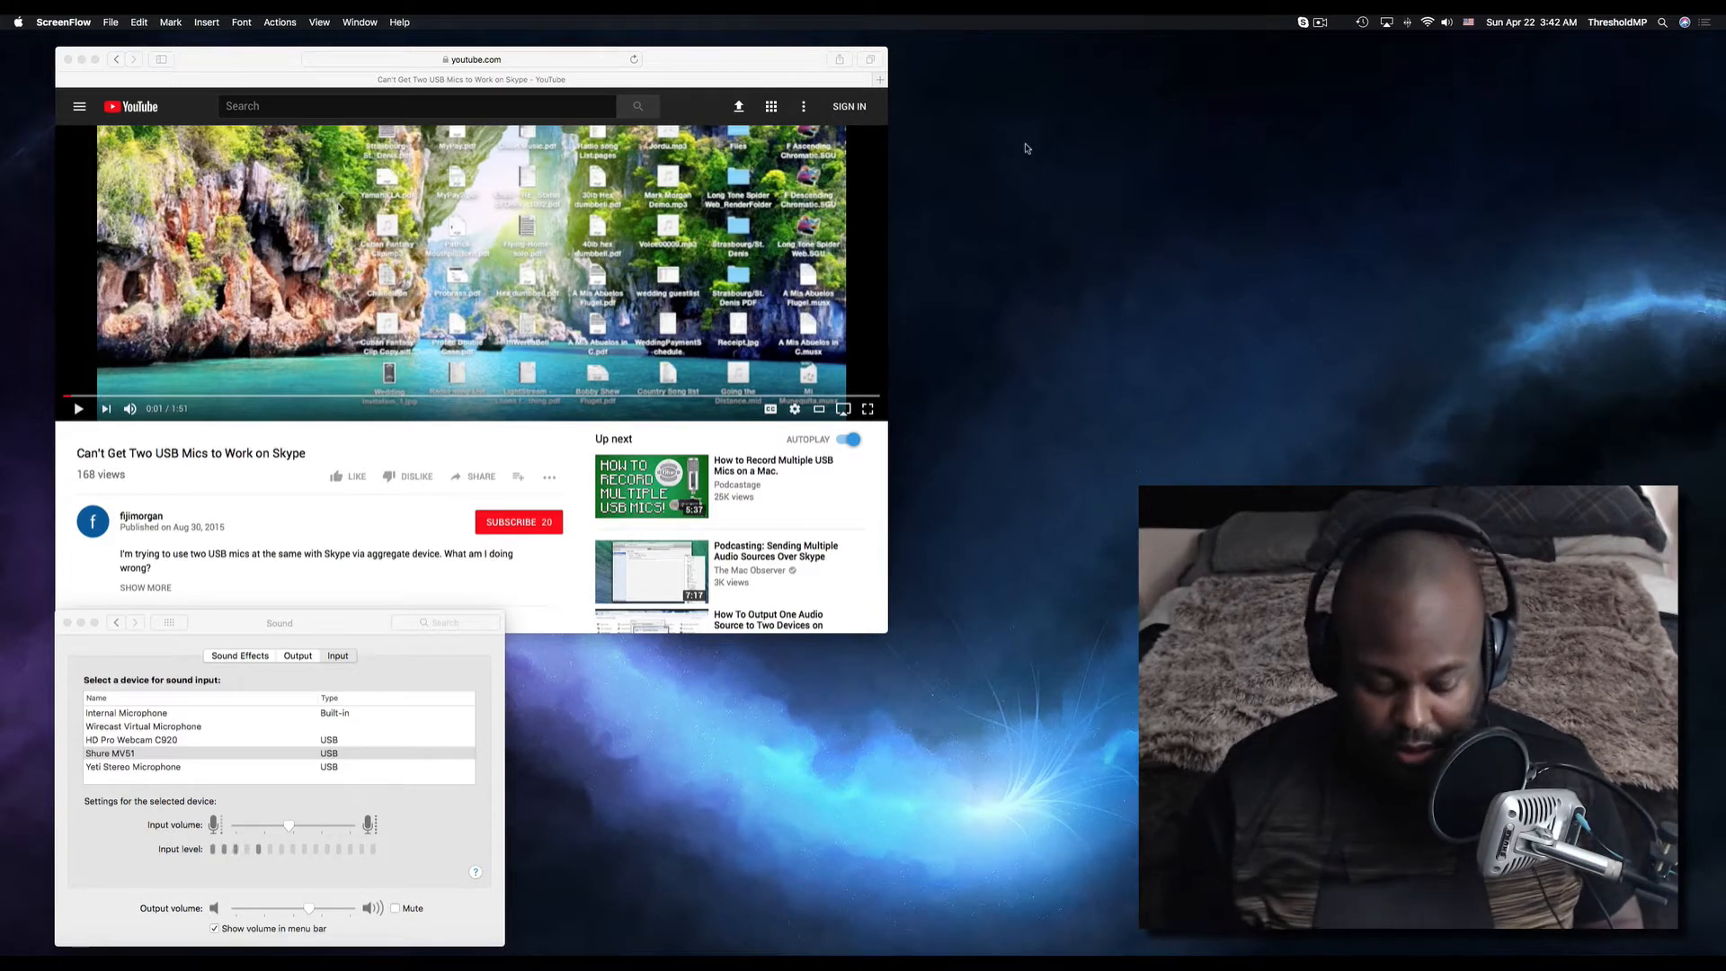
# Open Audio MIDI Setup and create a new aggregate device.
pyautogui.press('super+space')
pyautogui.write('midi')
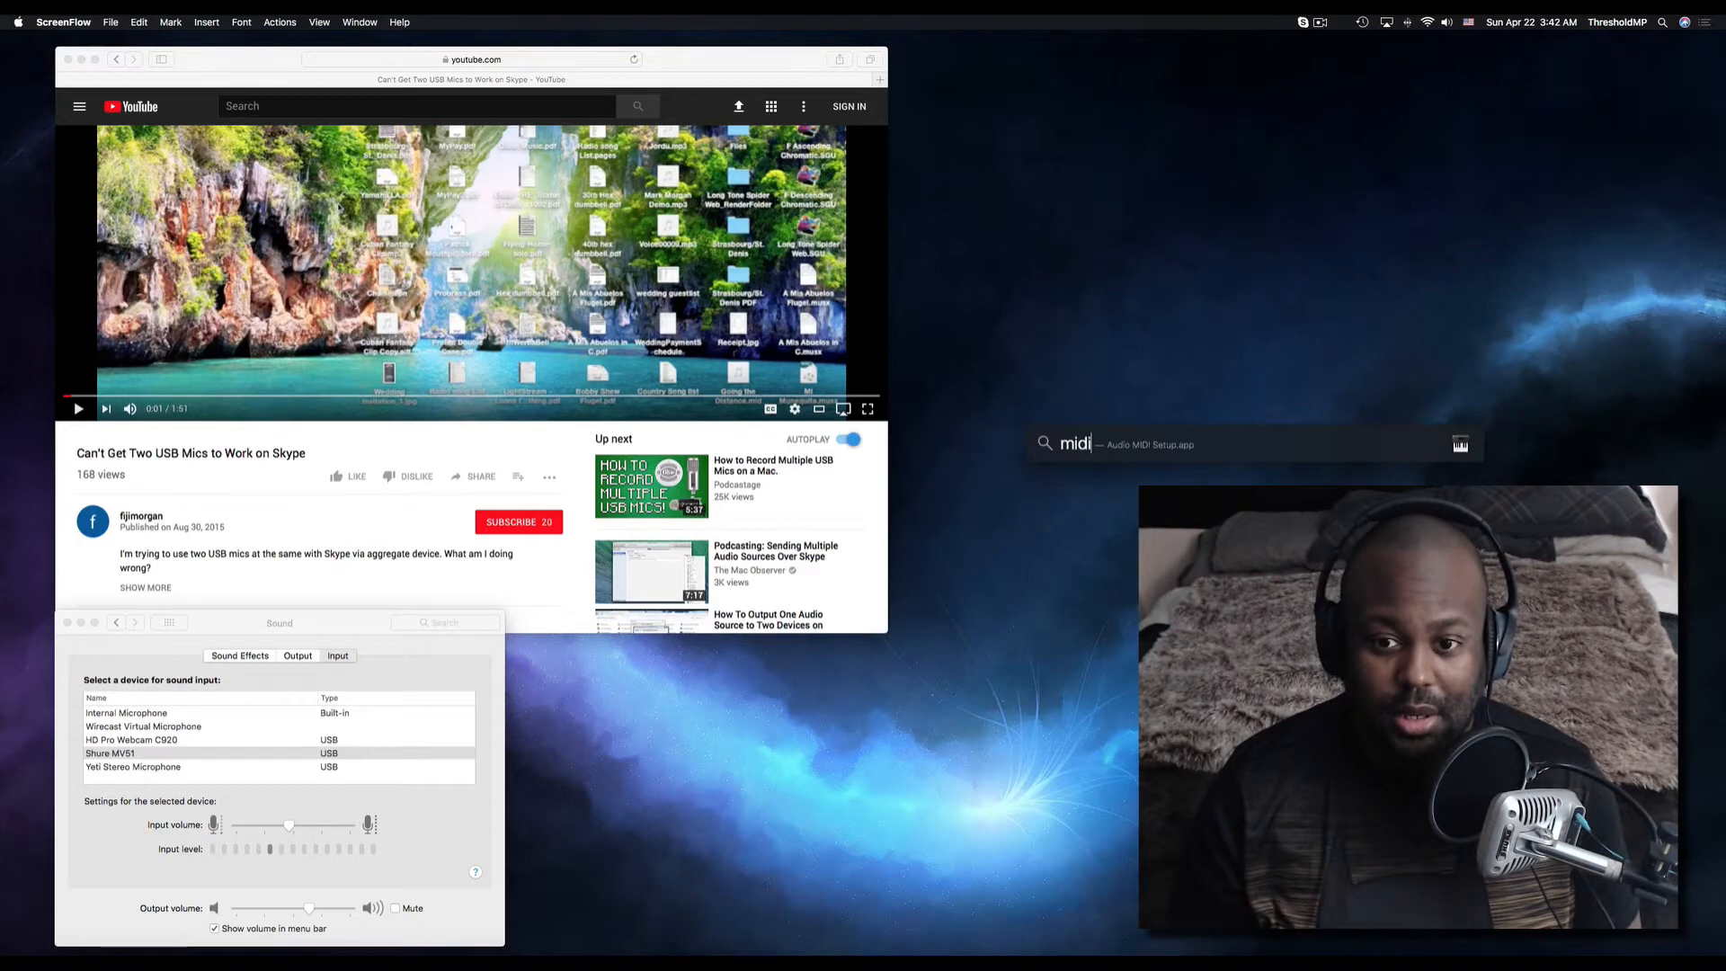
pyautogui.press('Return')
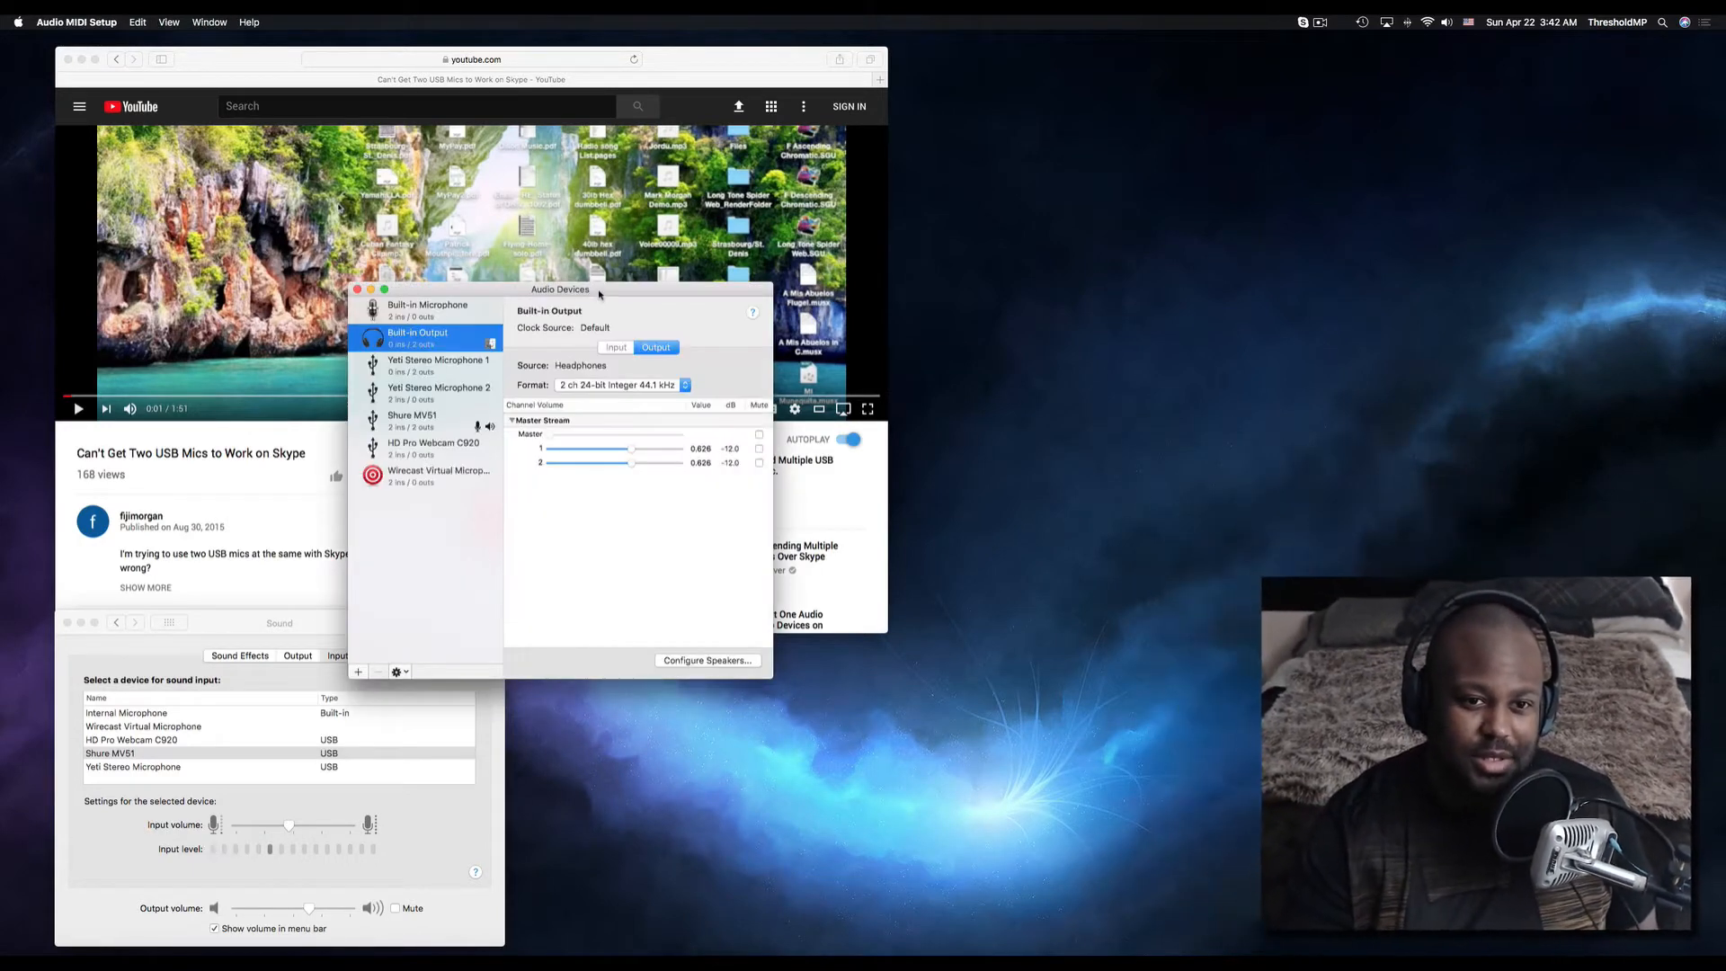
pyautogui.moveTo(598, 293); pyautogui.dragTo(1146, 405)
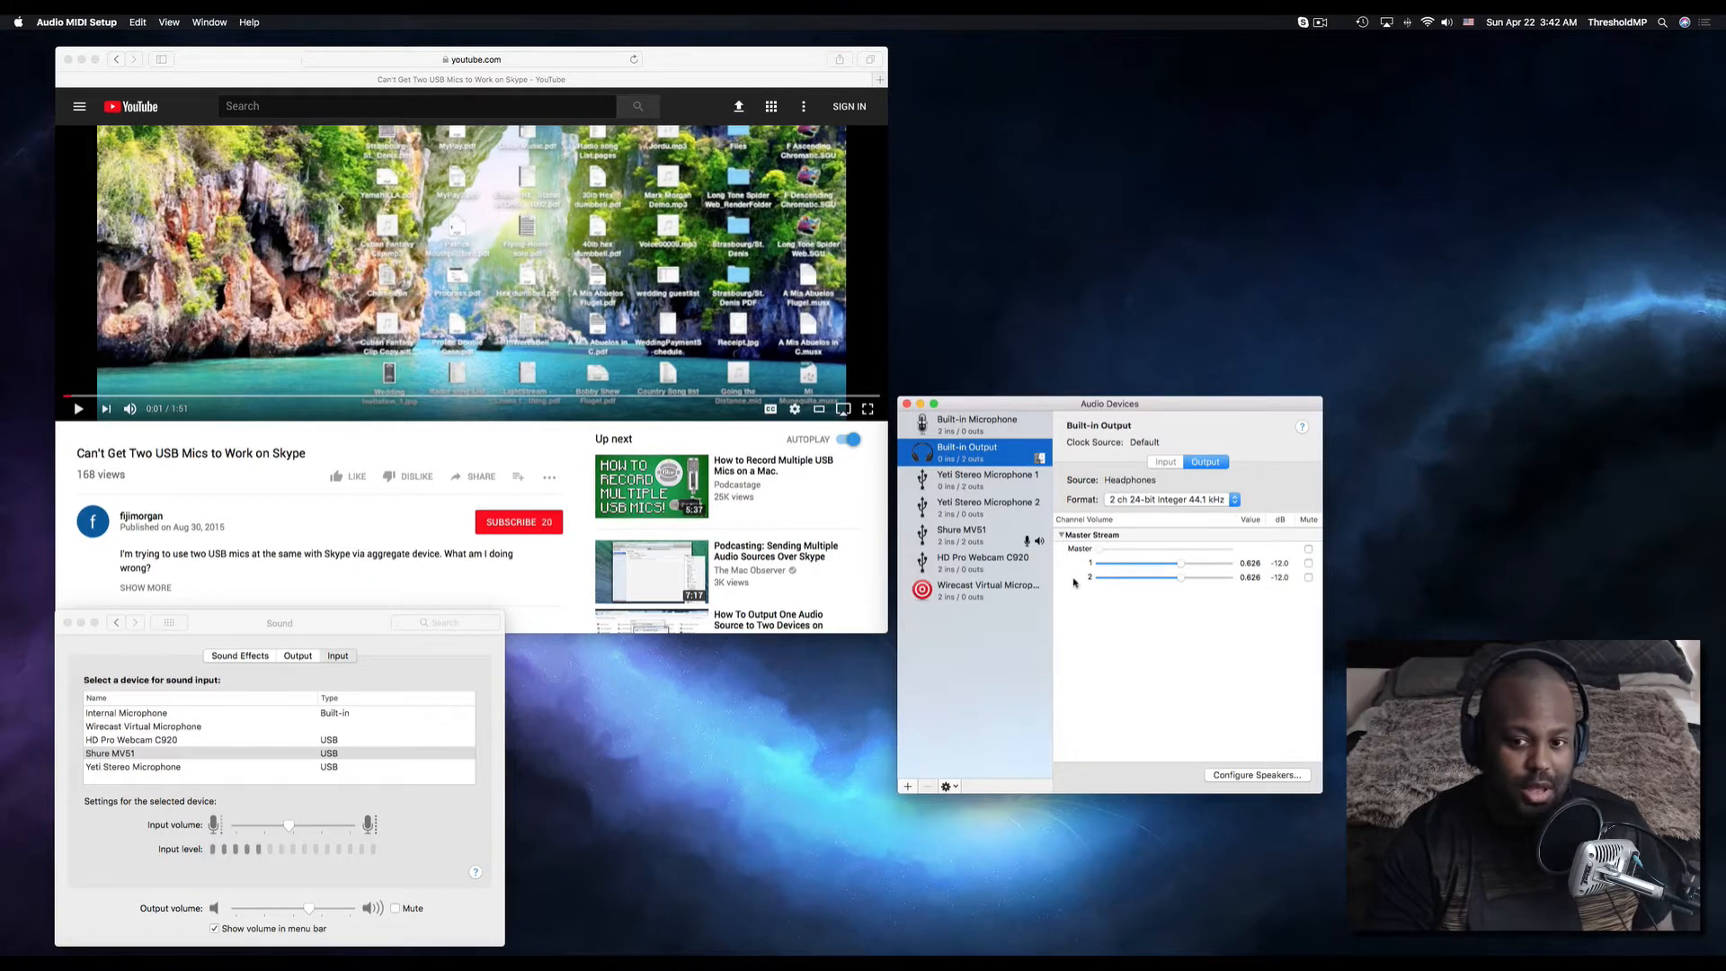
pyautogui.click(907, 786)
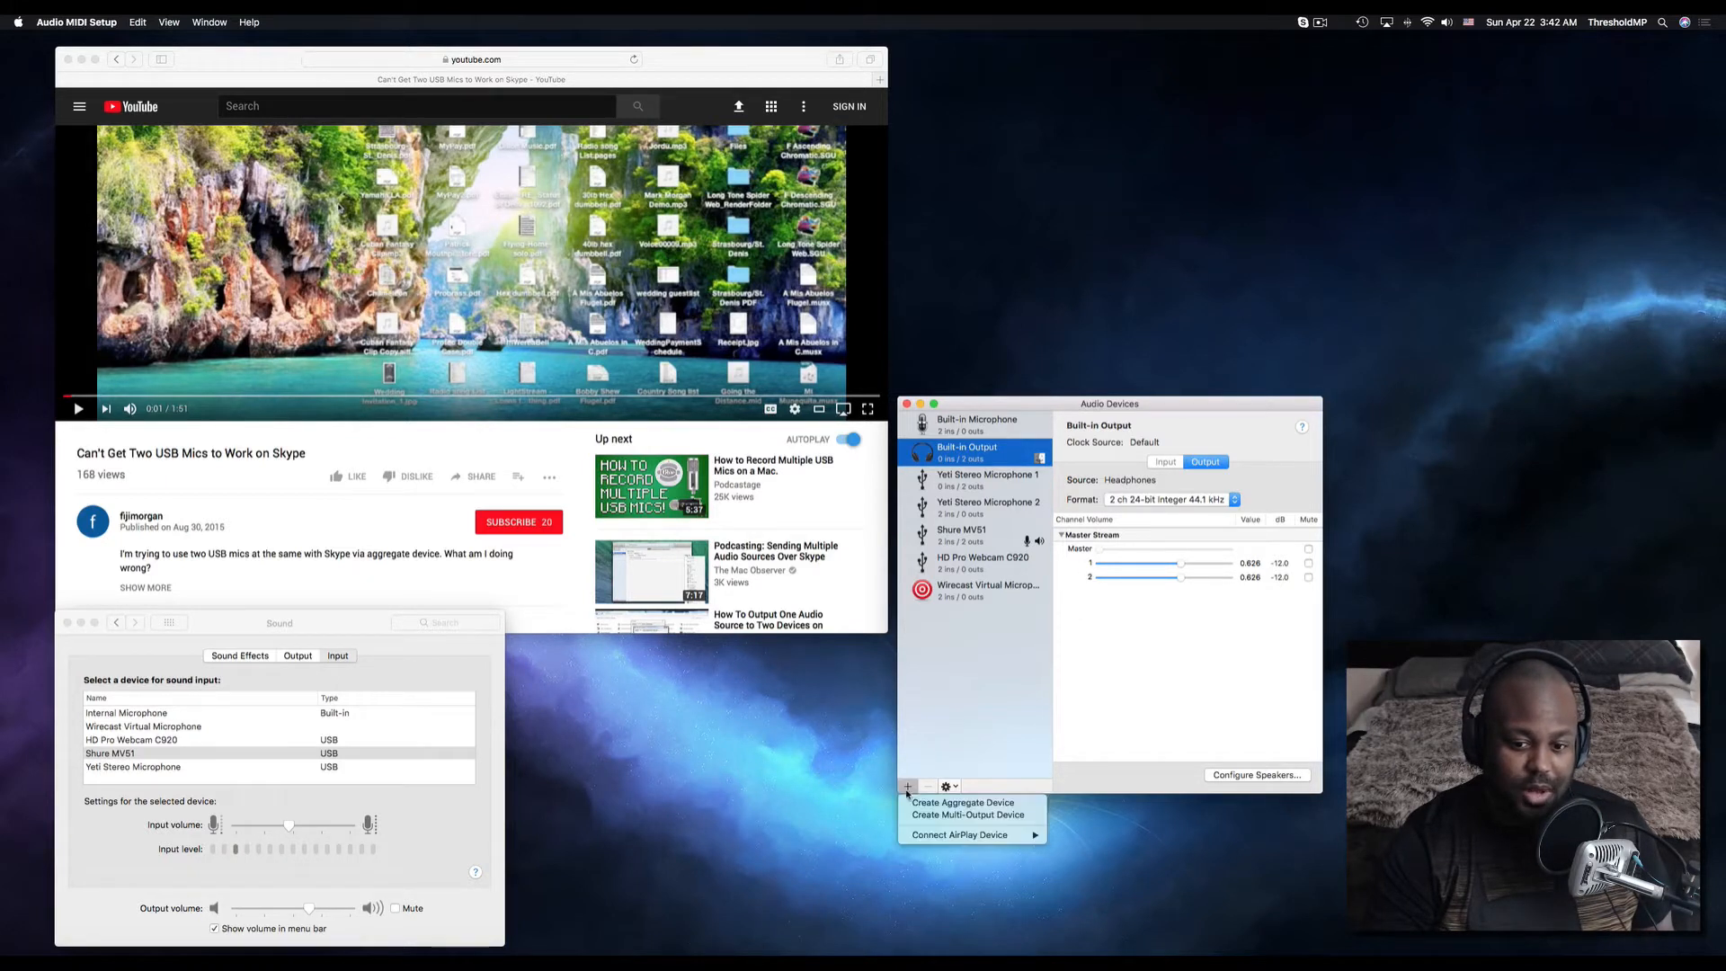
pyautogui.click(956, 805)
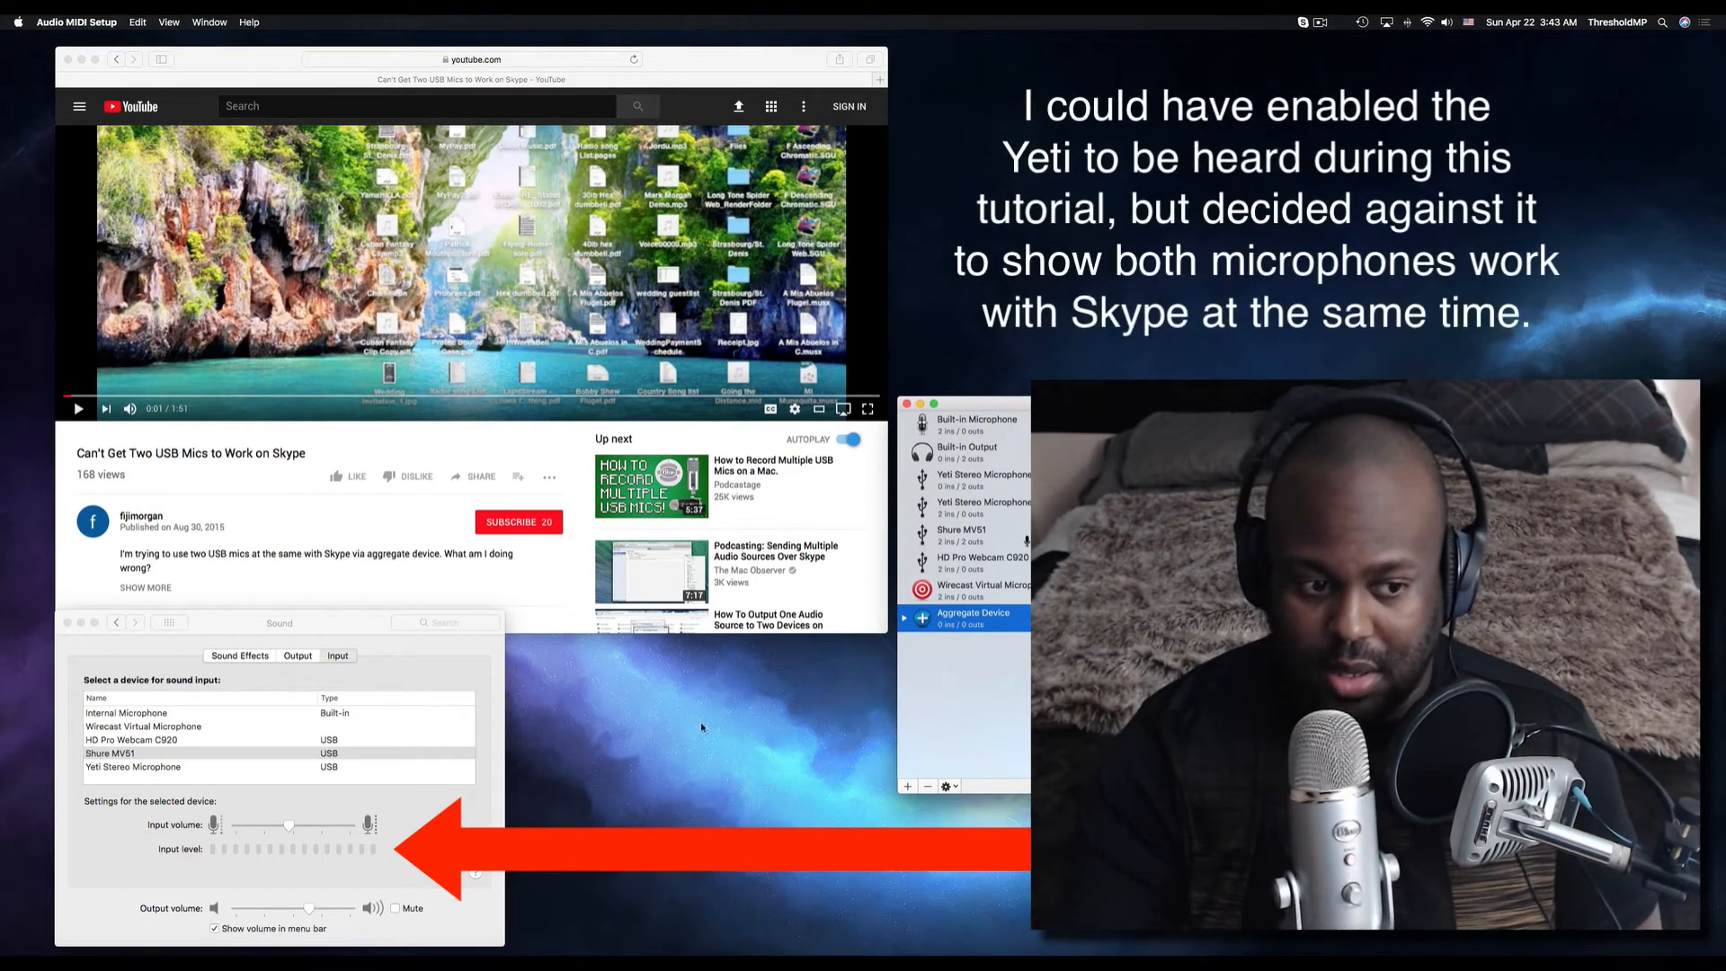
# Check the Yeti Stereo Microphone's input level in the Sound preferences and reselect the Shure MV51 as input device.
pyautogui.click(153, 779)
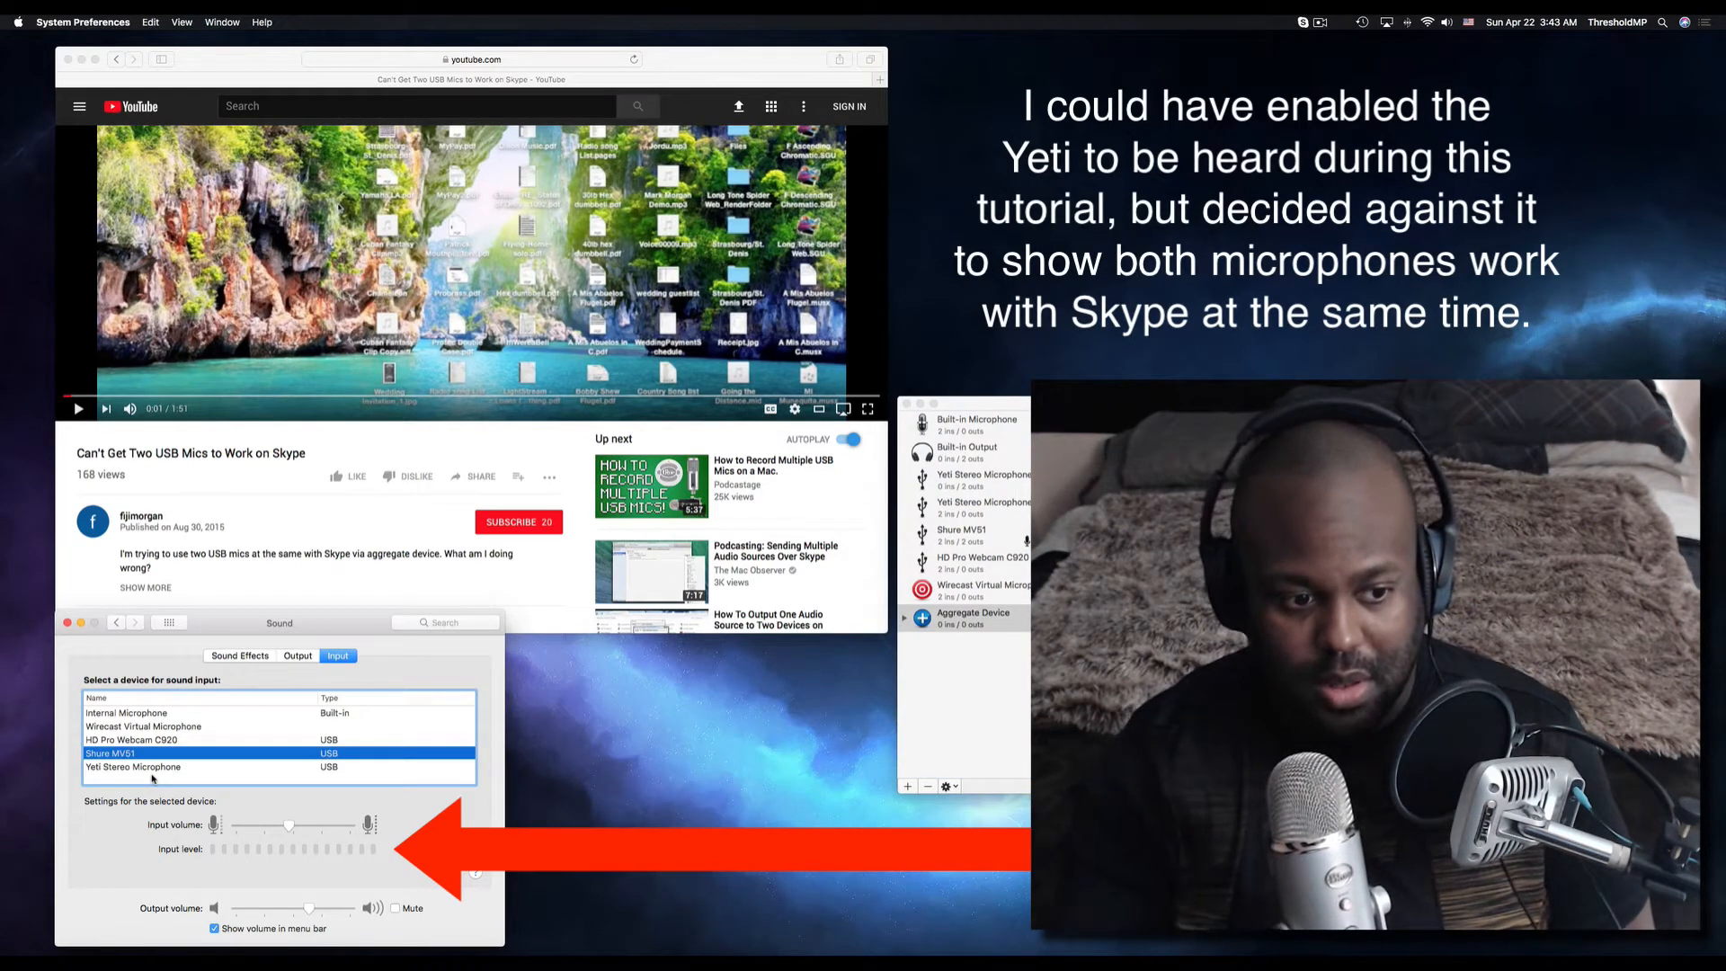
pyautogui.click(154, 767)
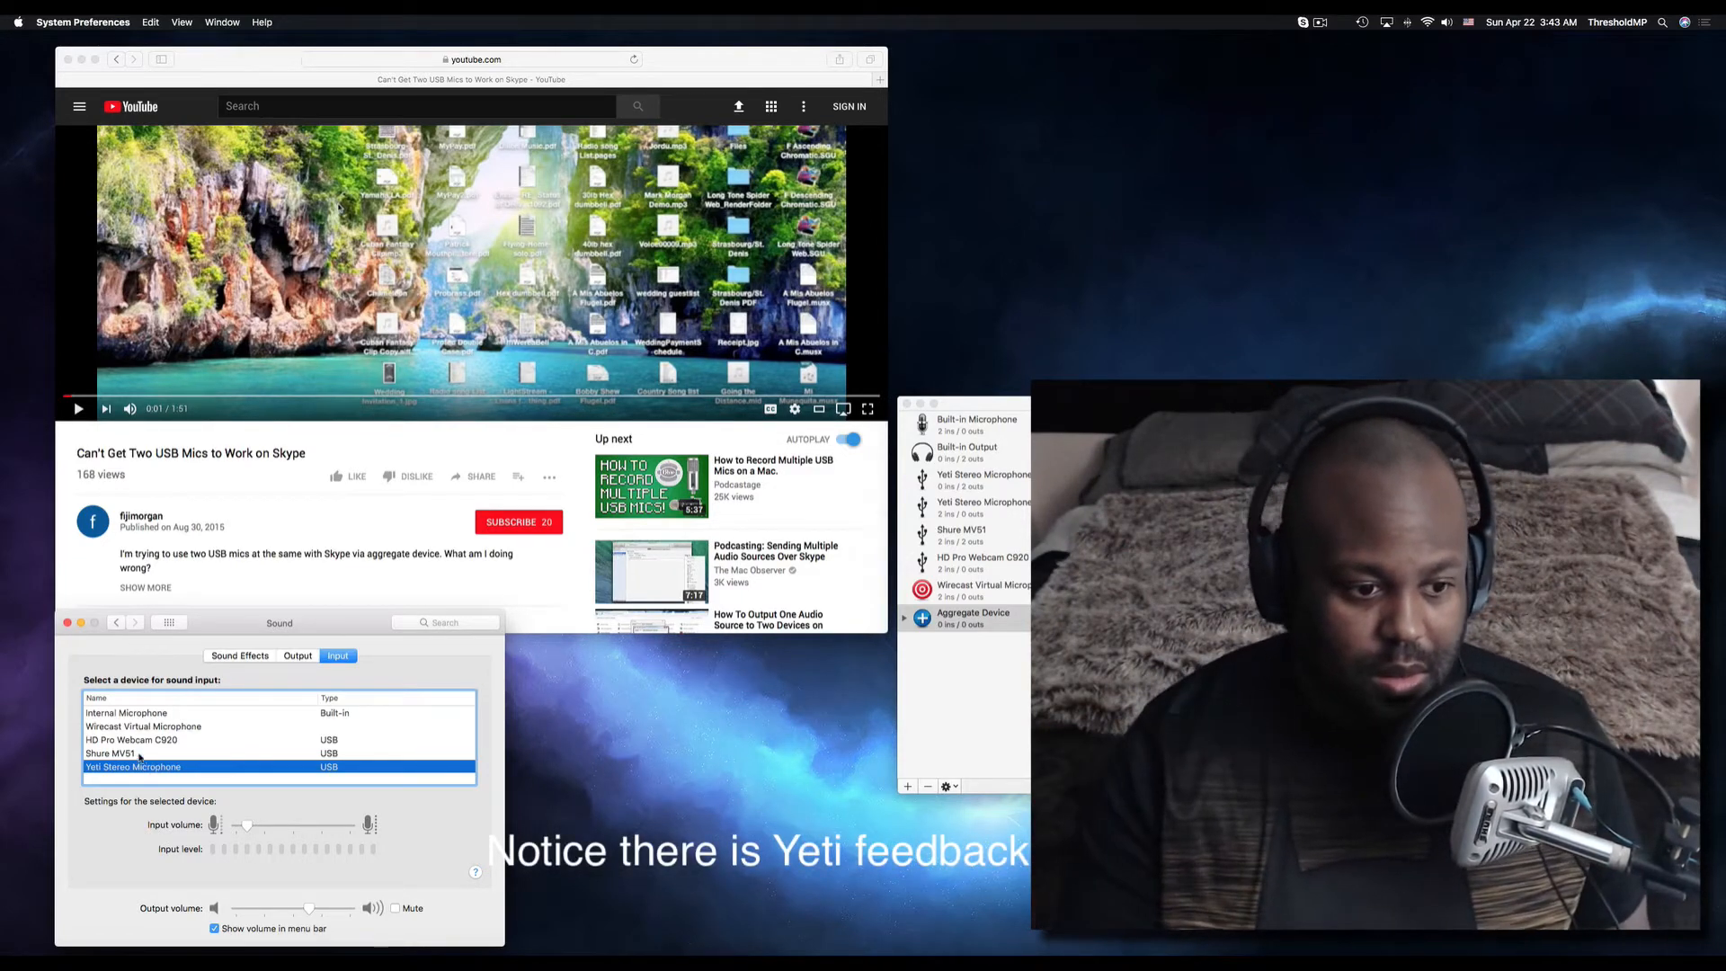
pyautogui.click(140, 757)
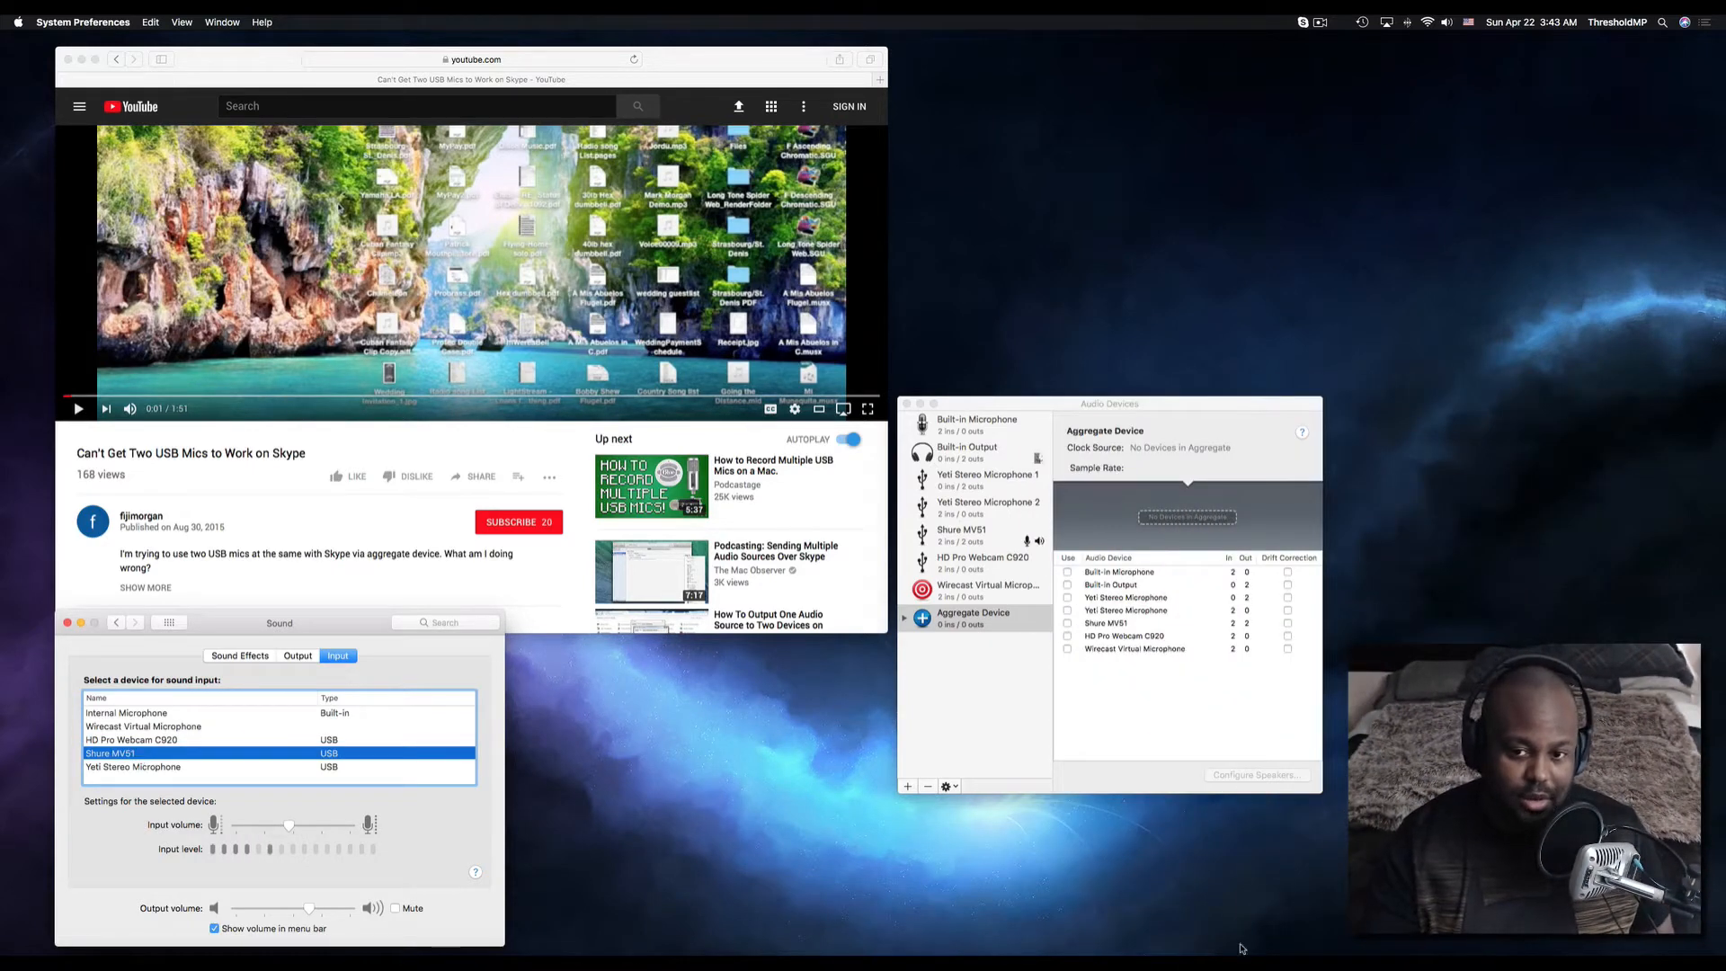
# Include the Shure MV51 and the Yeti Stereo Microphone input in the aggregate device in Audio MIDI Setup.
pyautogui.click(919, 619)
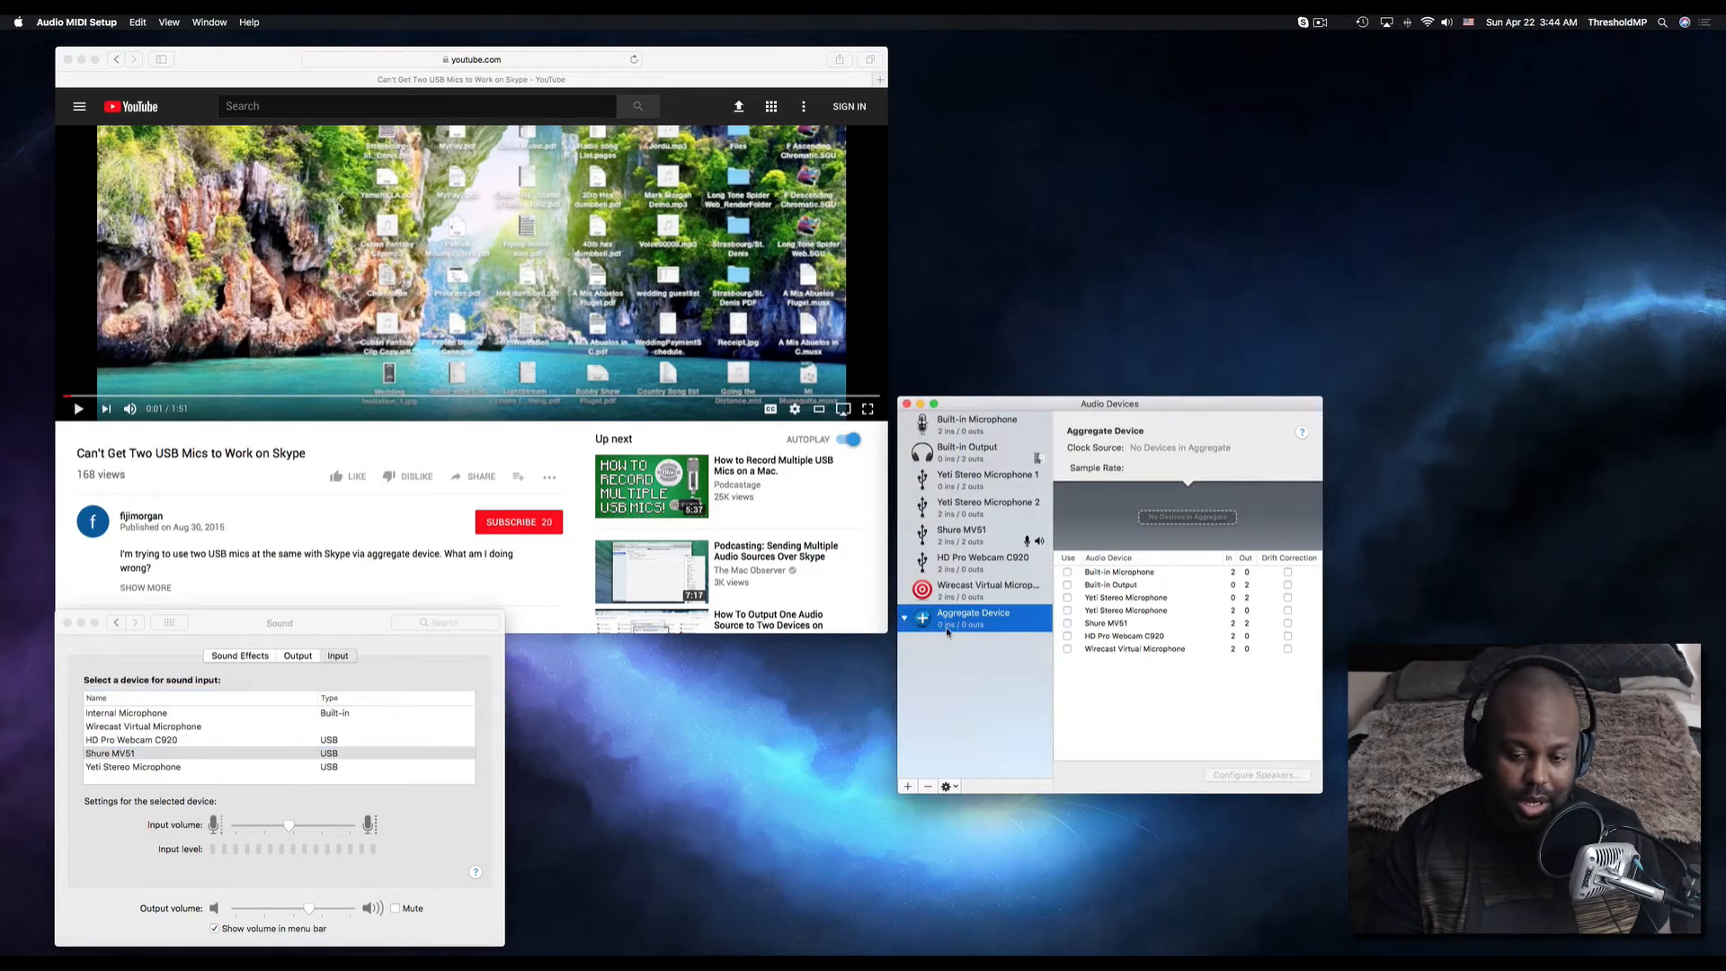
pyautogui.click(1068, 625)
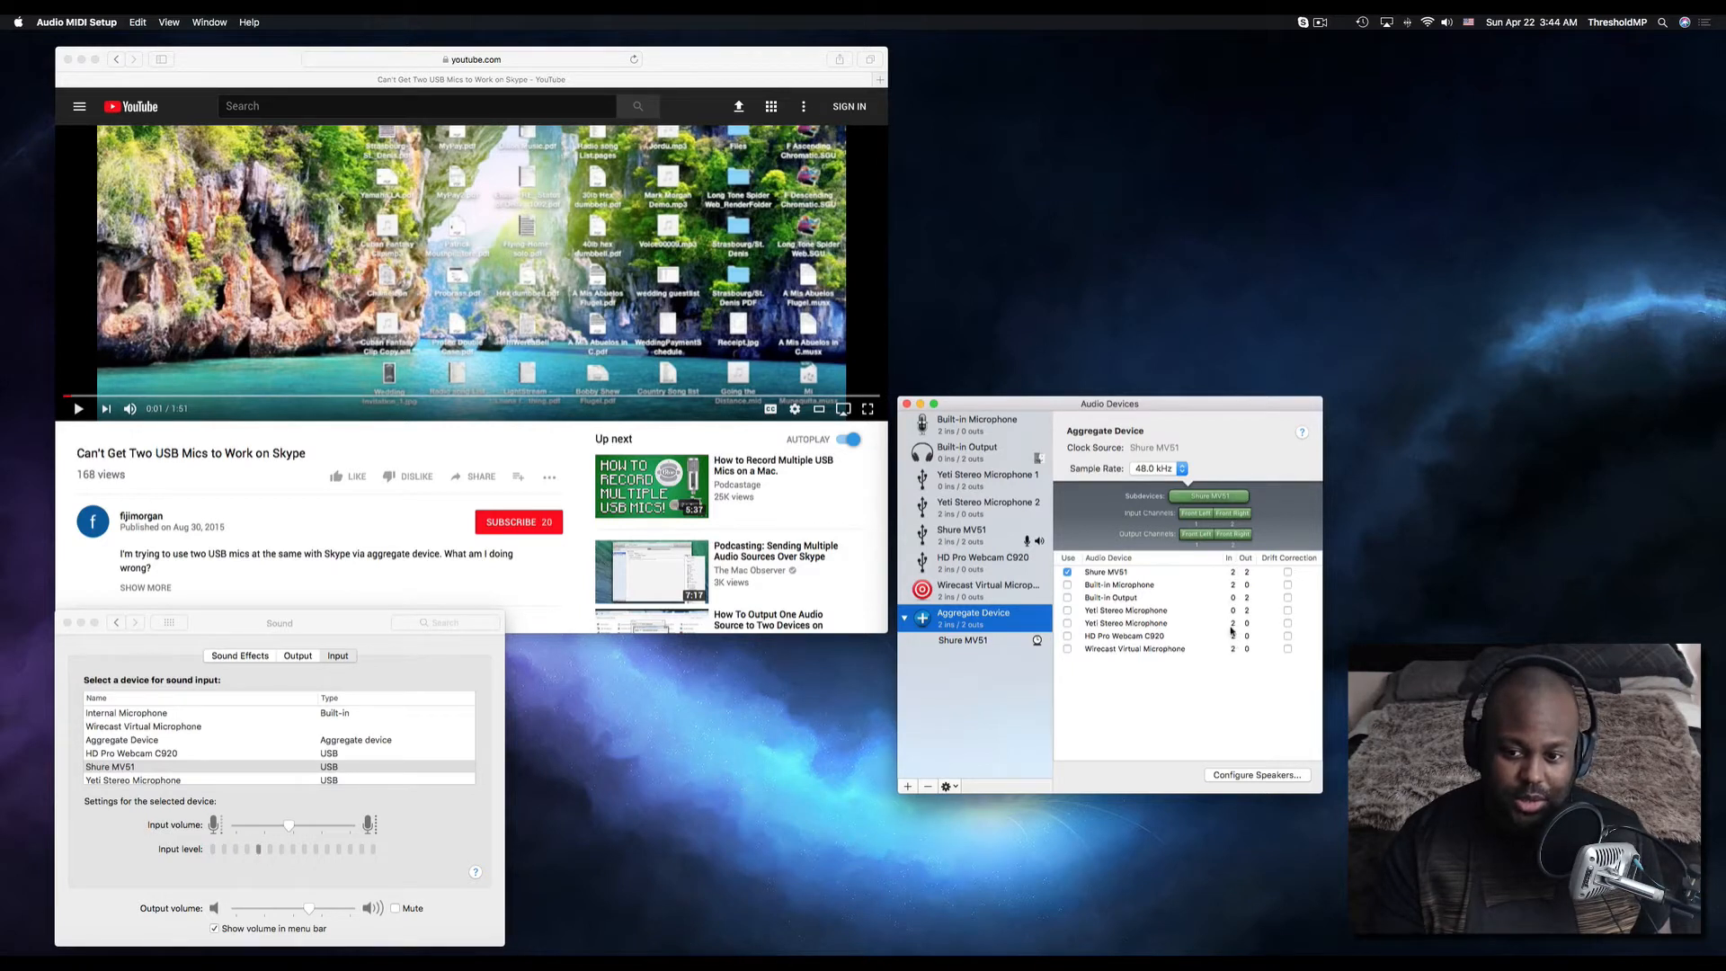
pyautogui.click(1069, 623)
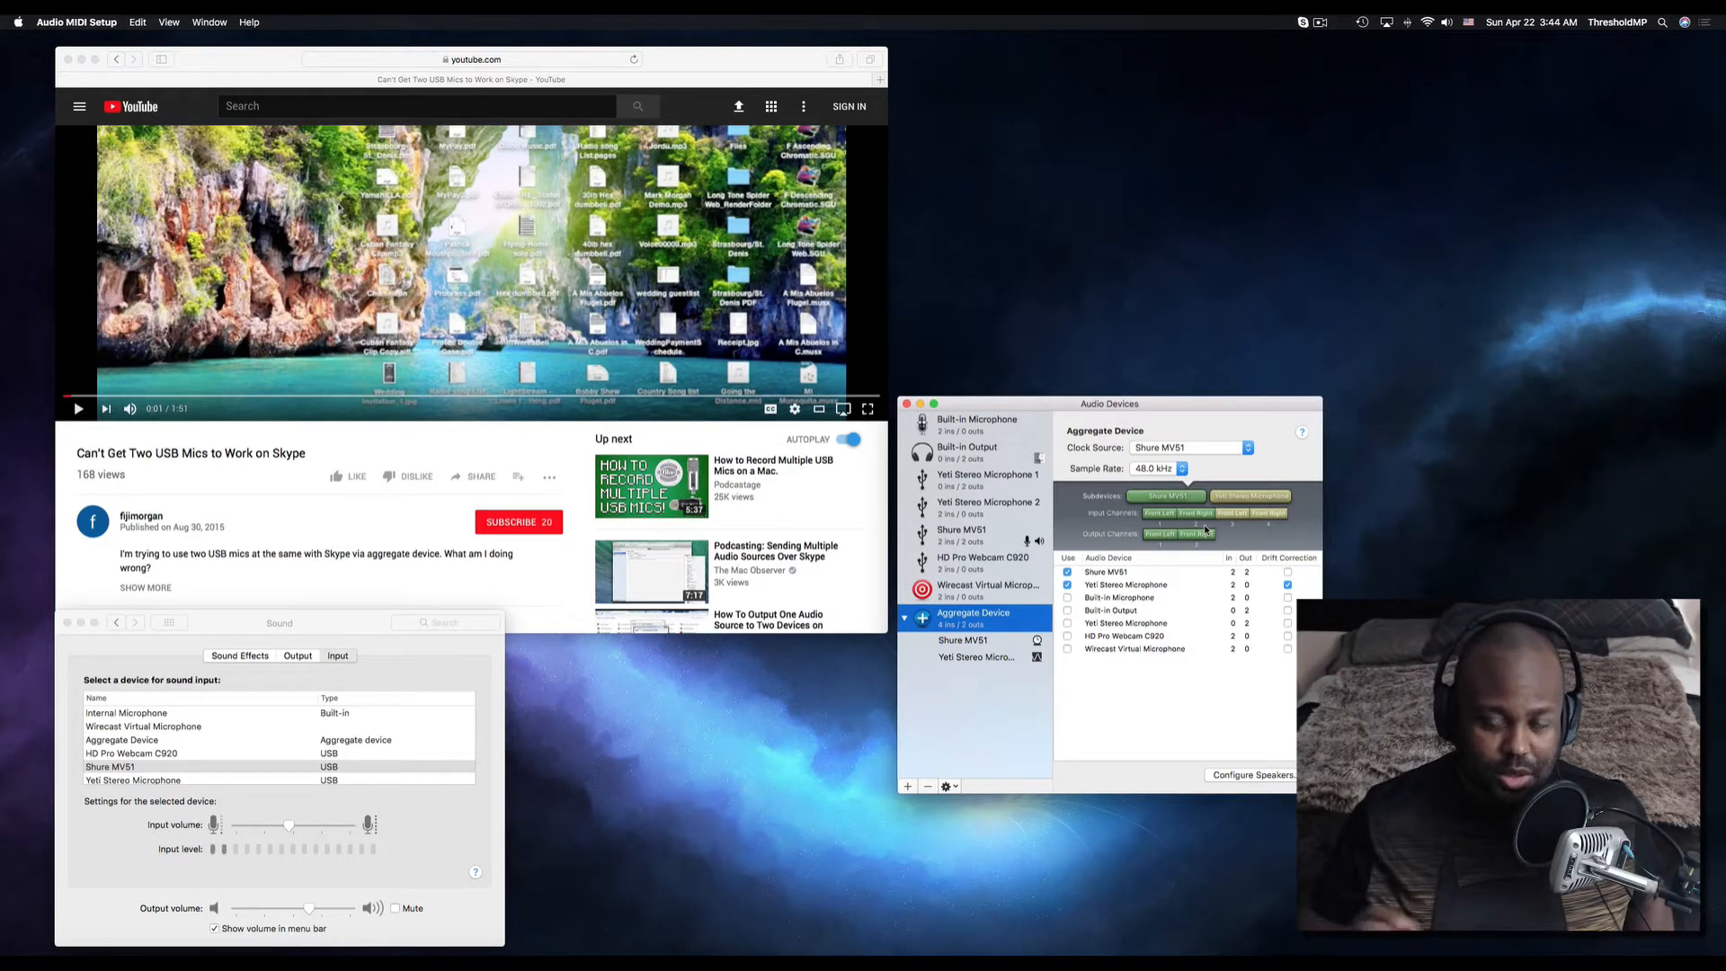
# Rename the aggregate device as "dual mic for skype".
pyautogui.click(980, 615)
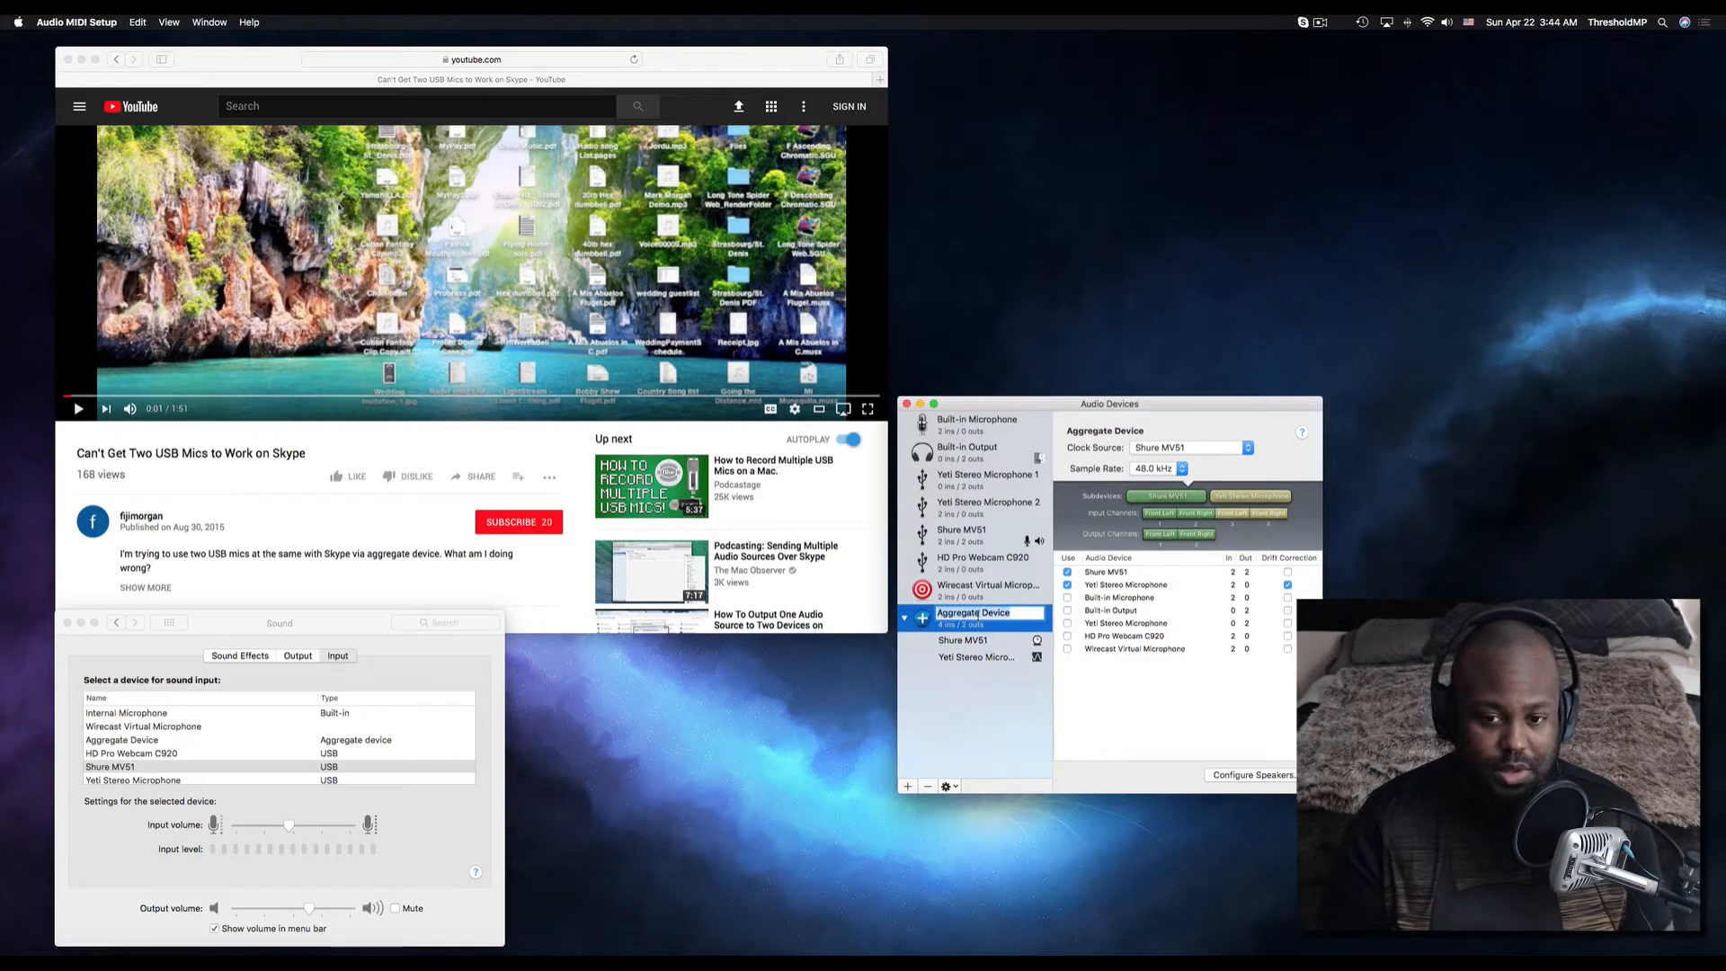
pyautogui.write('dual mic fo')
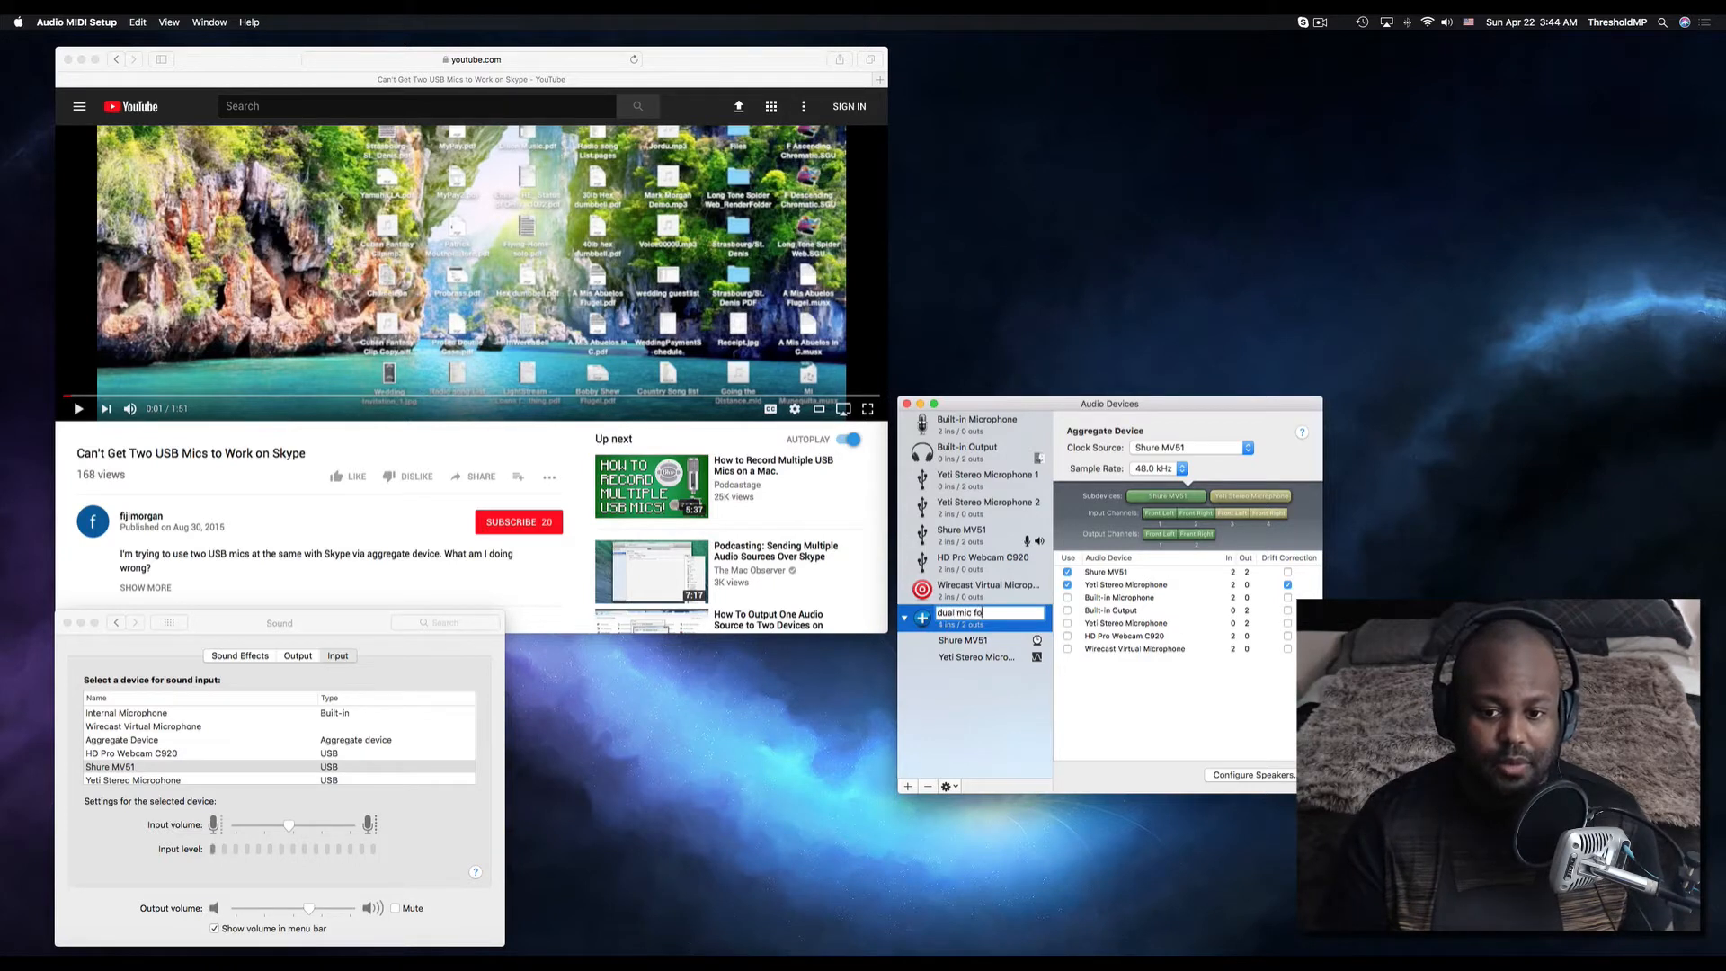
pyautogui.write('r skype')
pyautogui.press('Return')
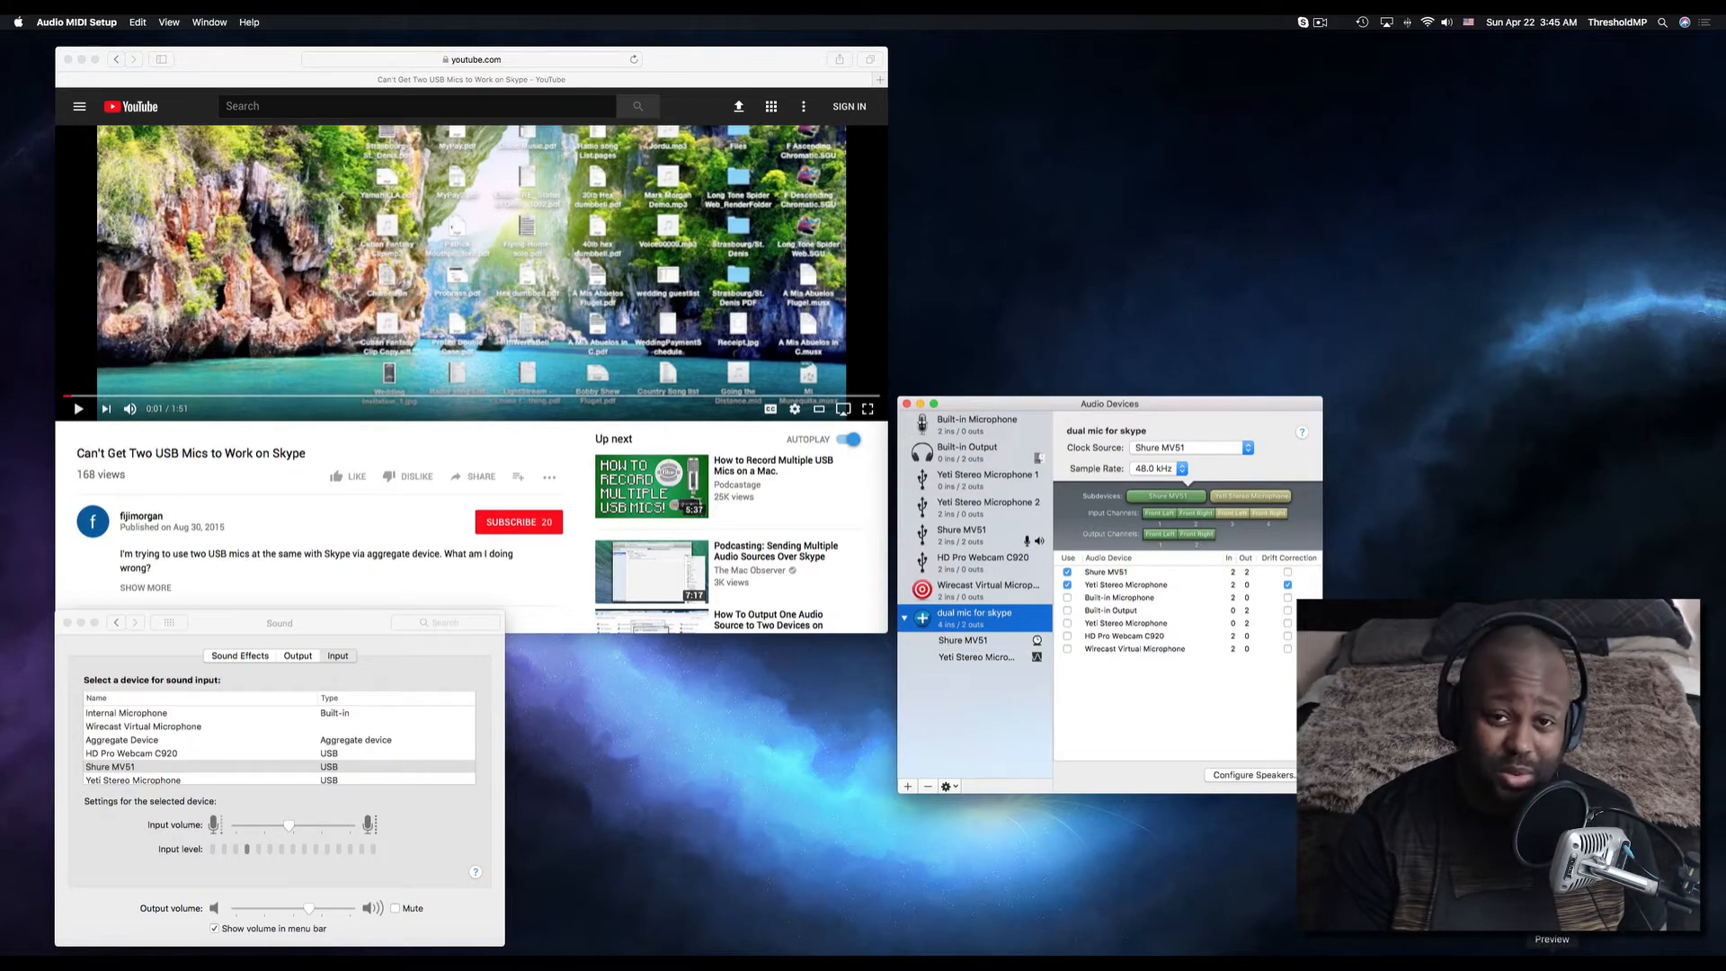
# Read the Skype support reply about using two microphones in Skype Tech Support.jpg in Preview, and return to Audio MIDI Setup.
pyautogui.click(1551, 954)
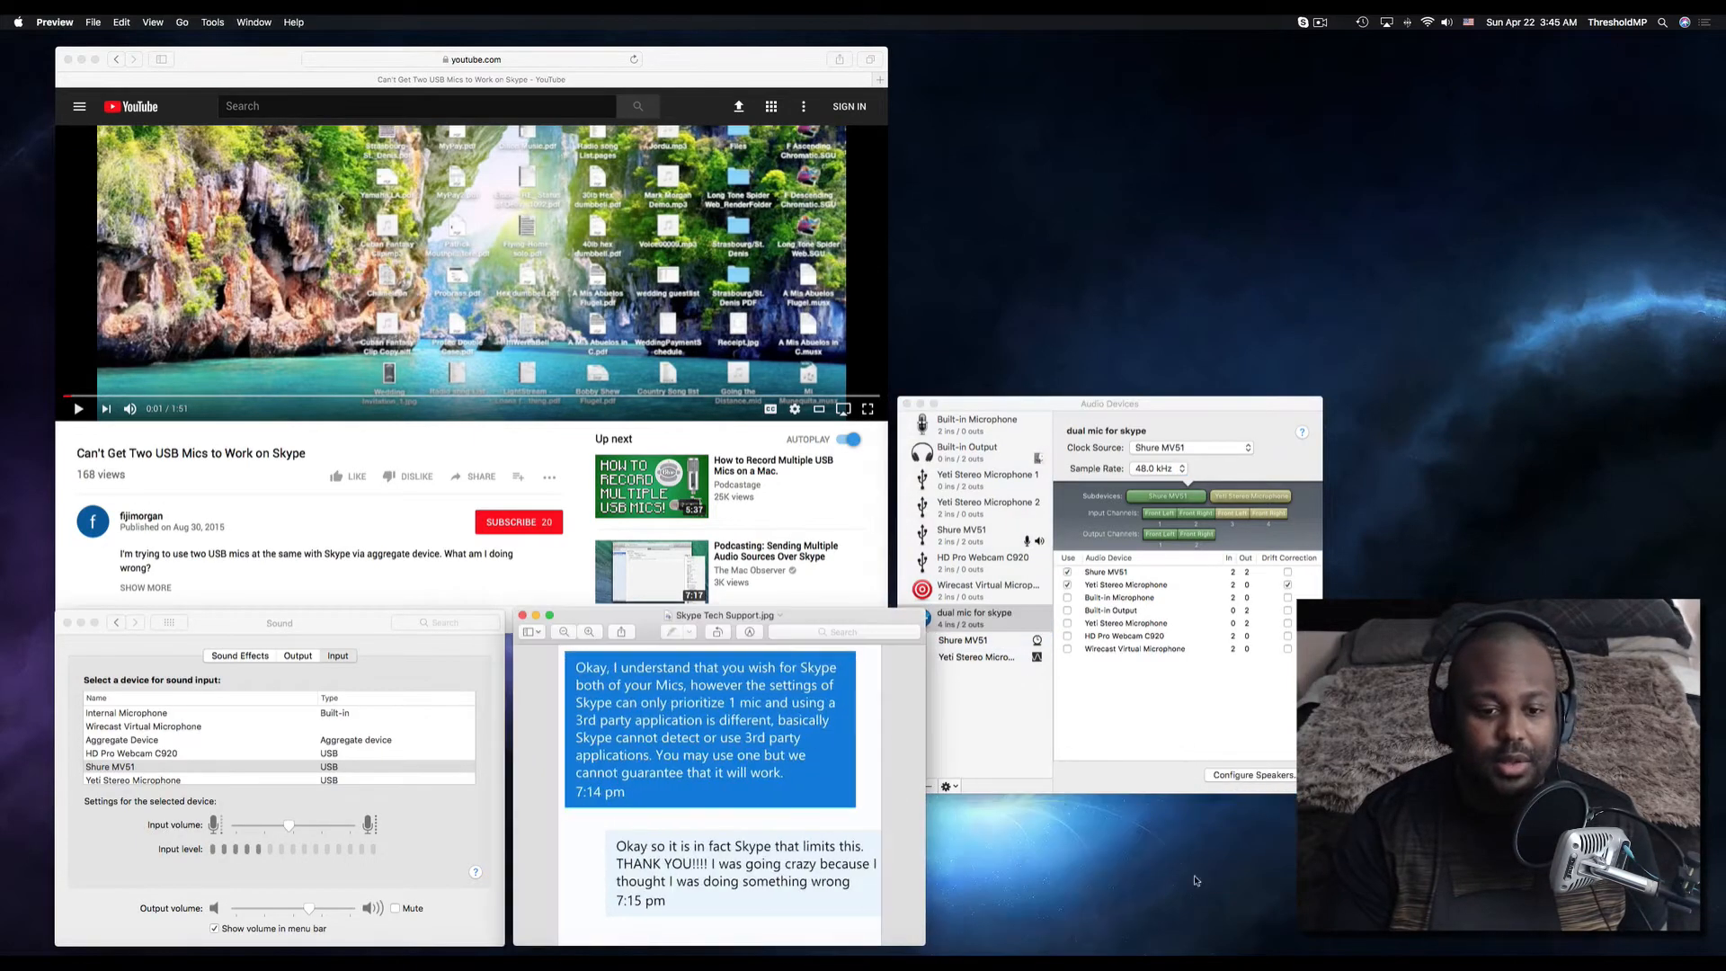
pyautogui.click(1169, 416)
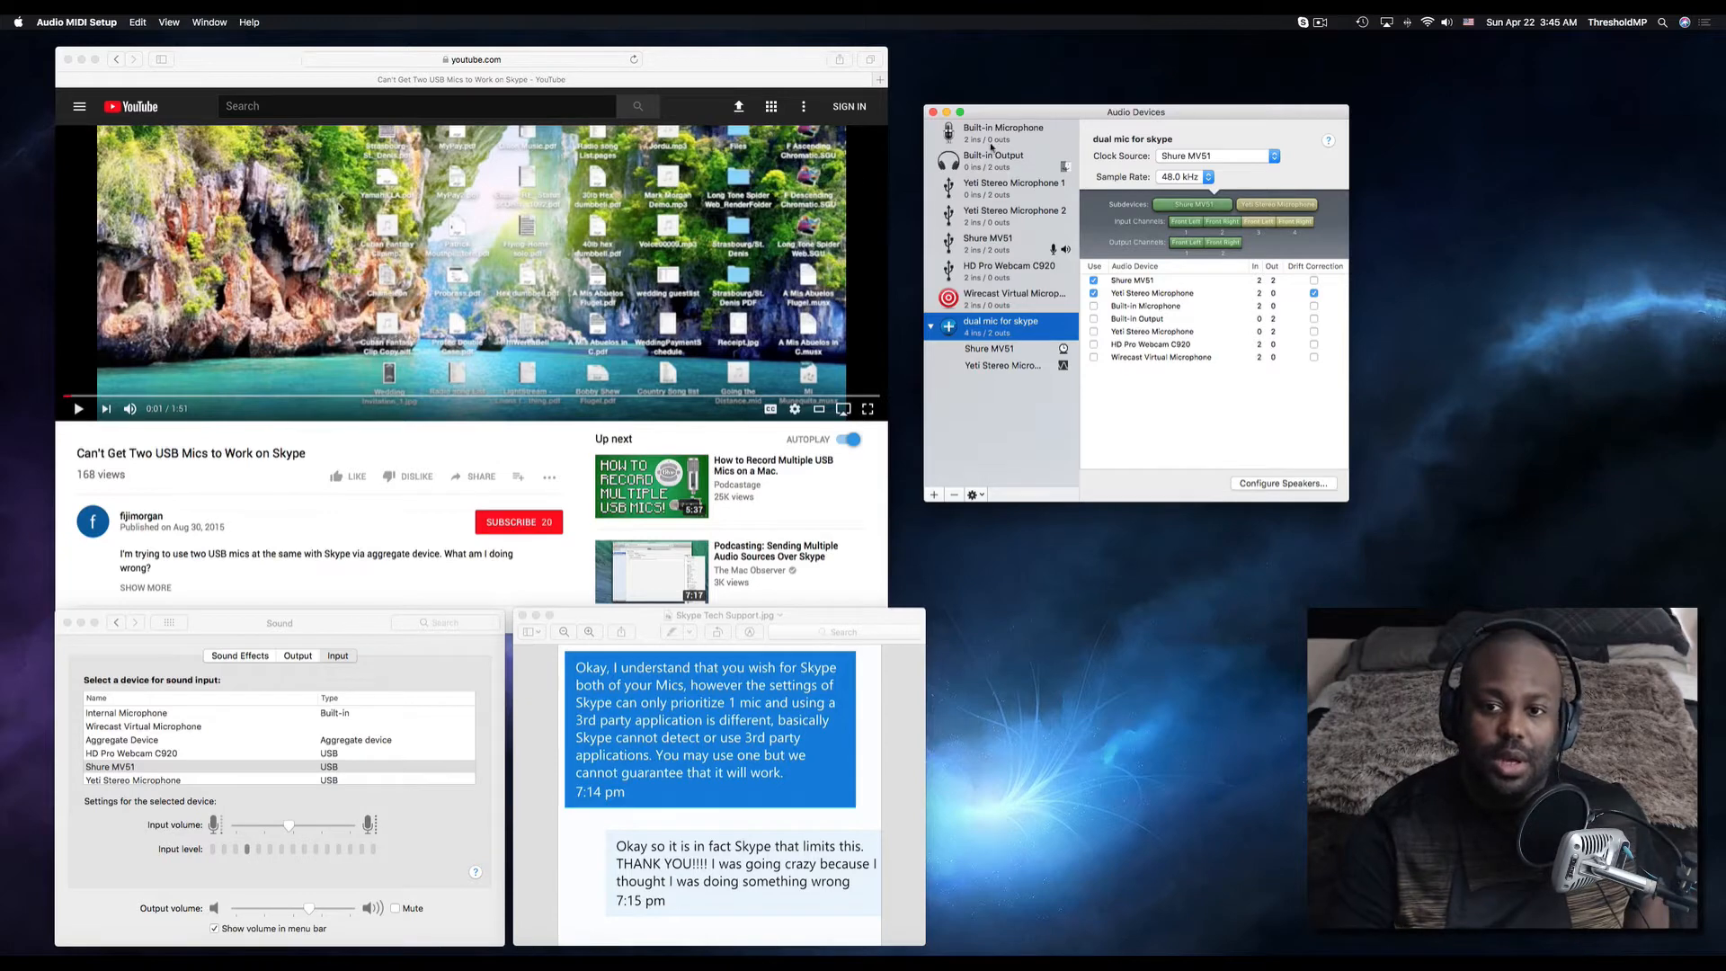
# Delete the "dual mic for skype" aggregate device, and close Audio MIDI Setup and the support chat image.
pyautogui.click(954, 495)
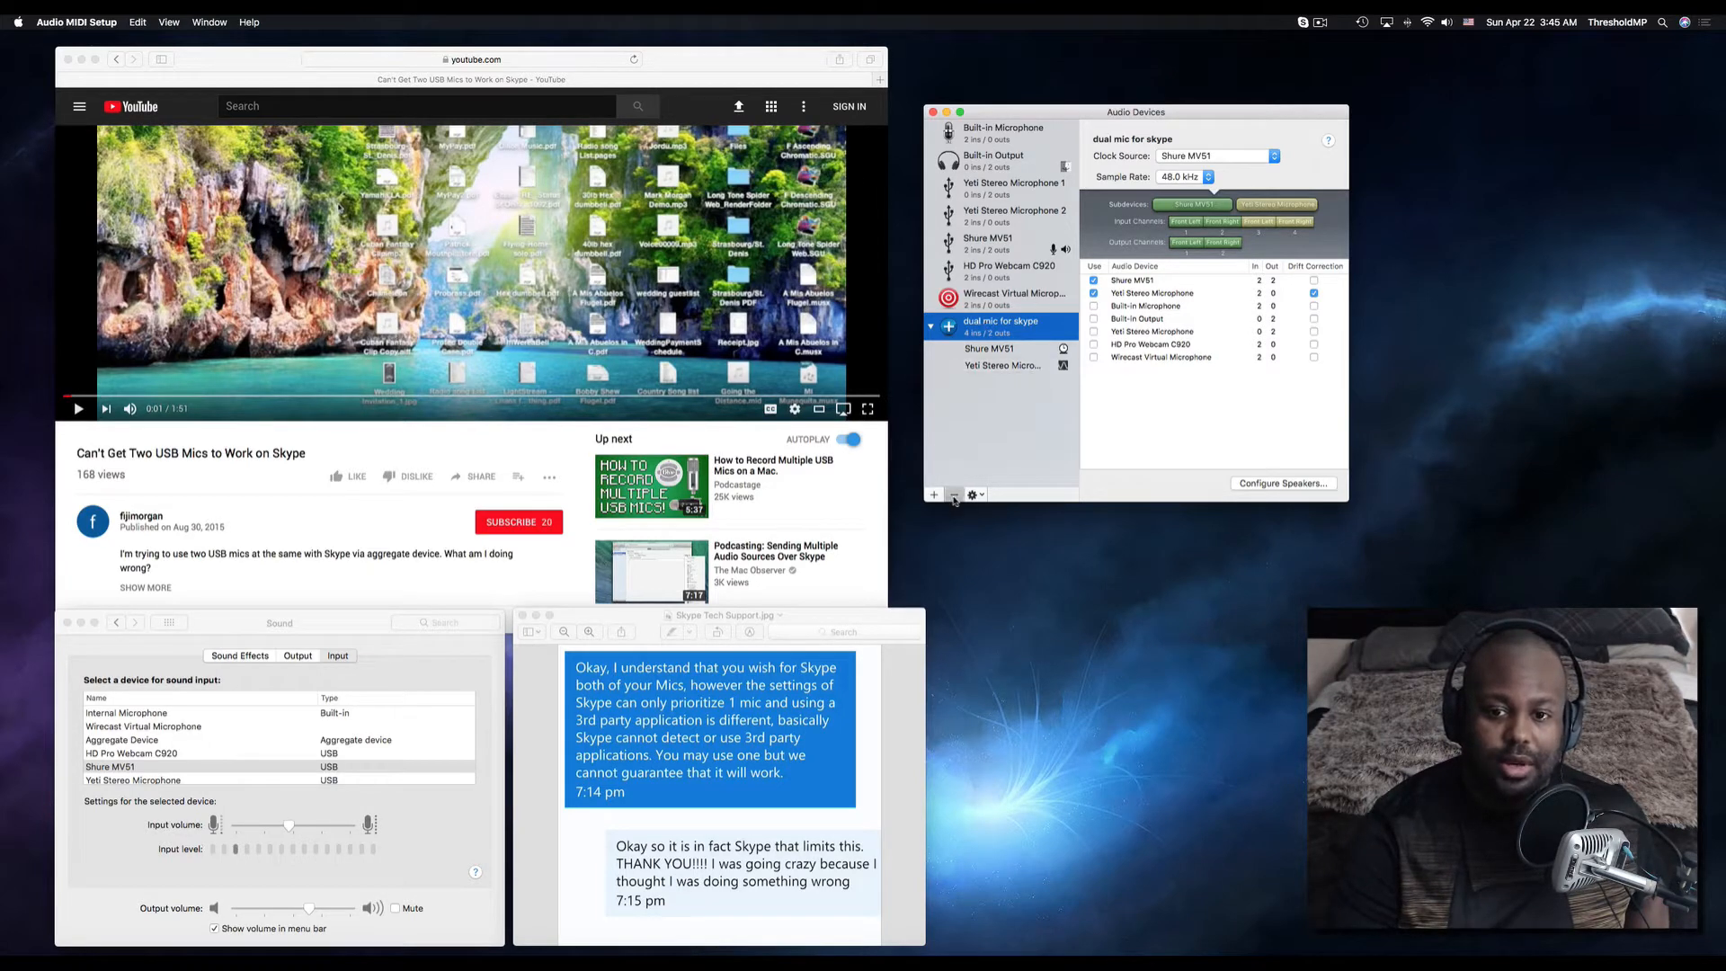
pyautogui.moveTo(989, 115); pyautogui.dragTo(989, 115)
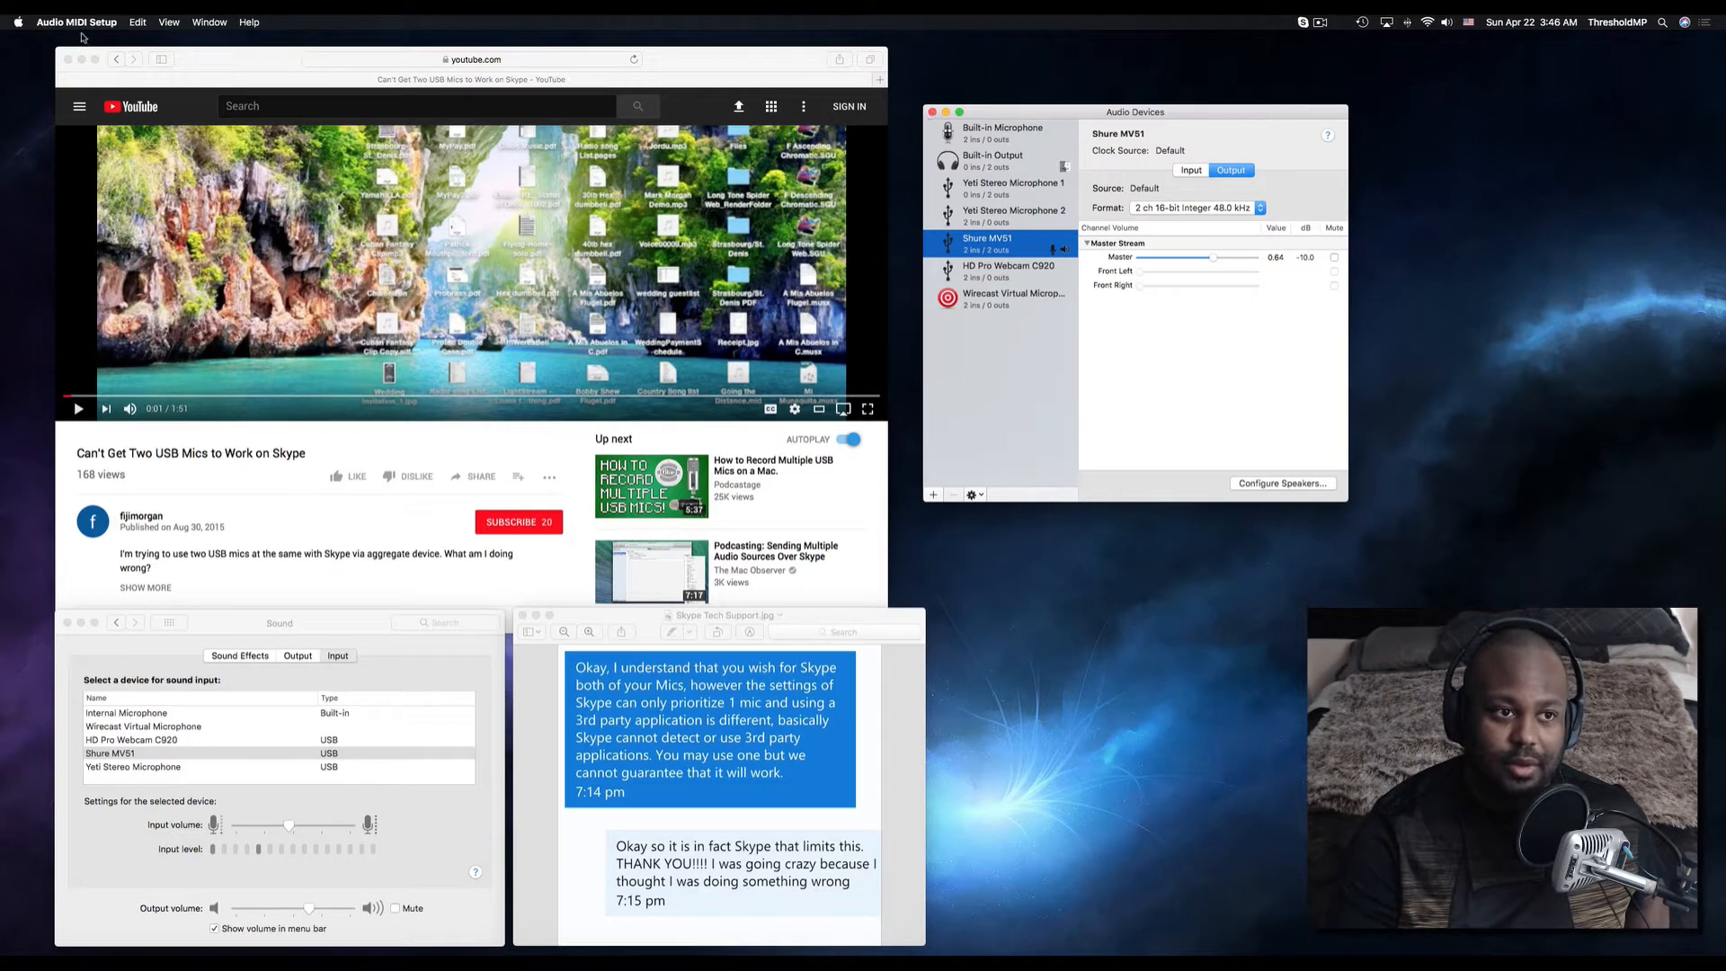
pyautogui.click(84, 26)
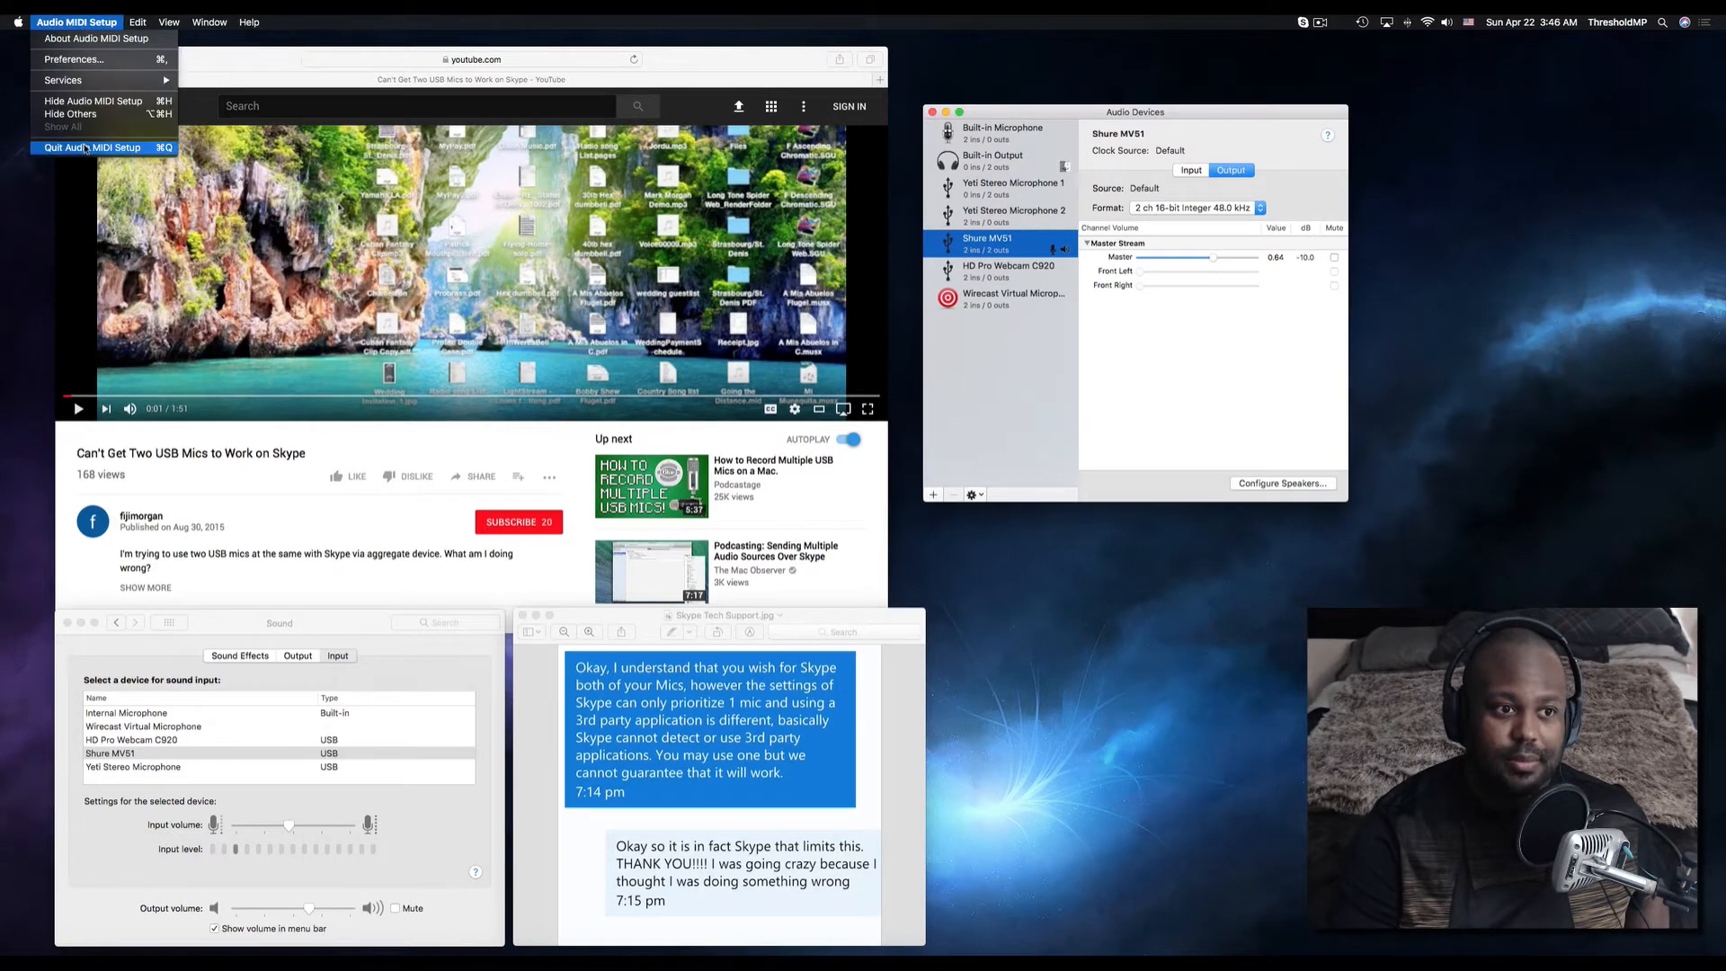
pyautogui.click(87, 147)
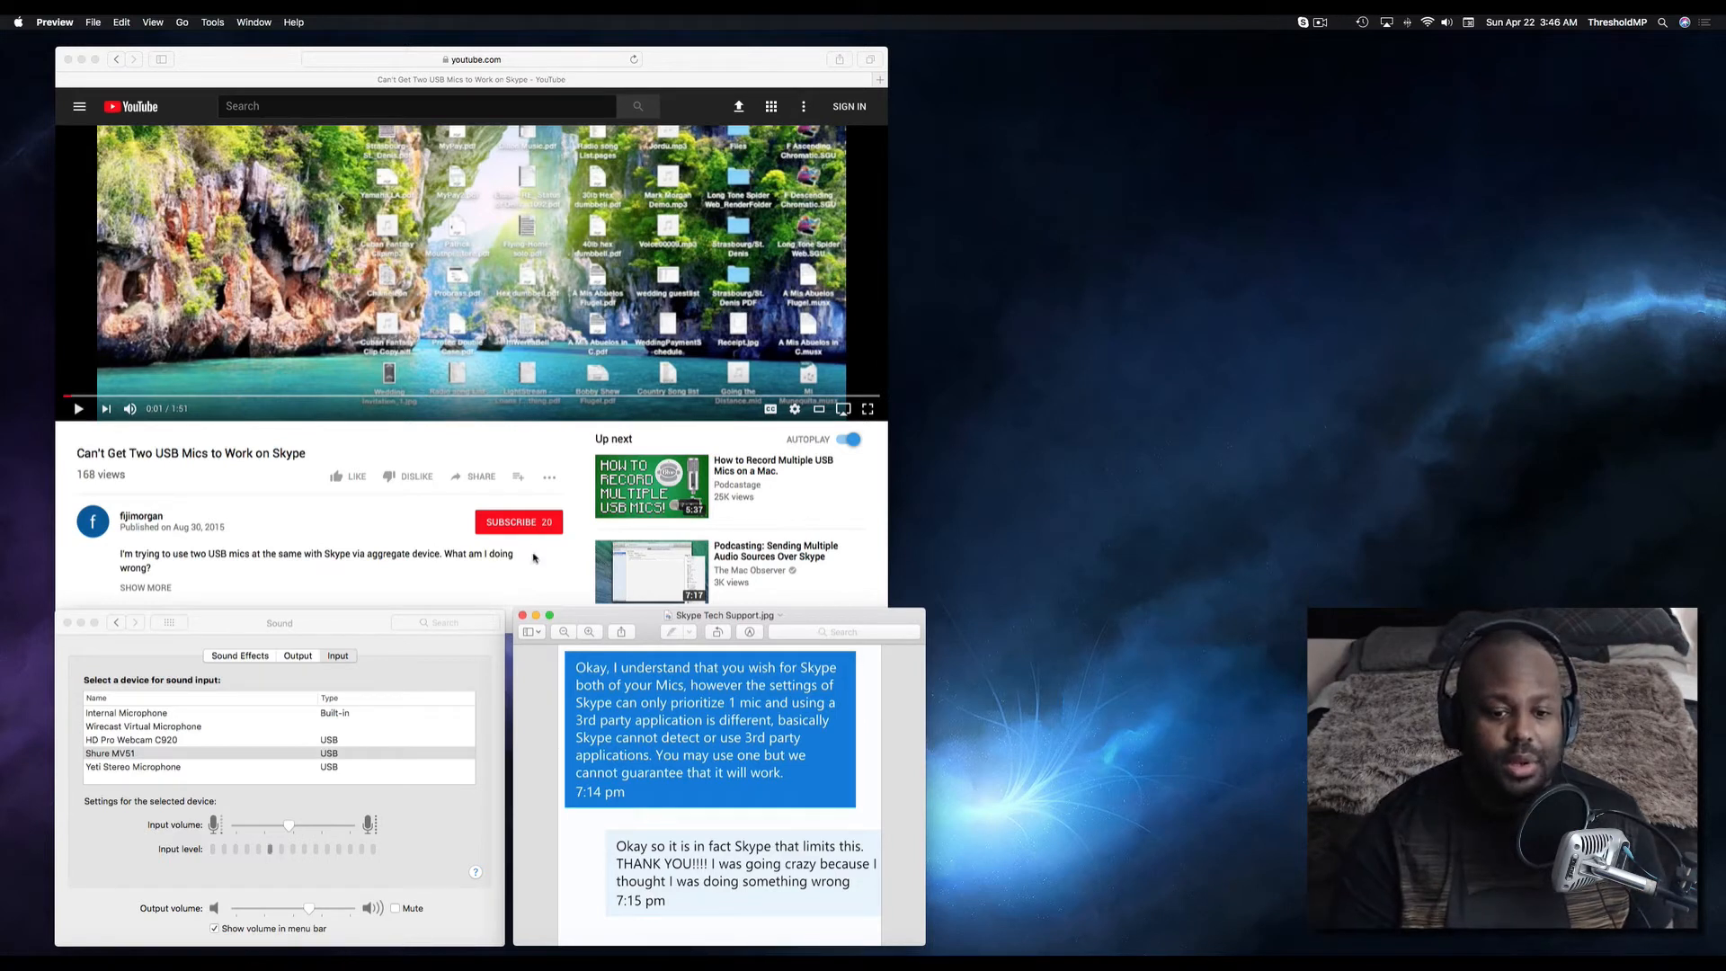
pyautogui.click(522, 615)
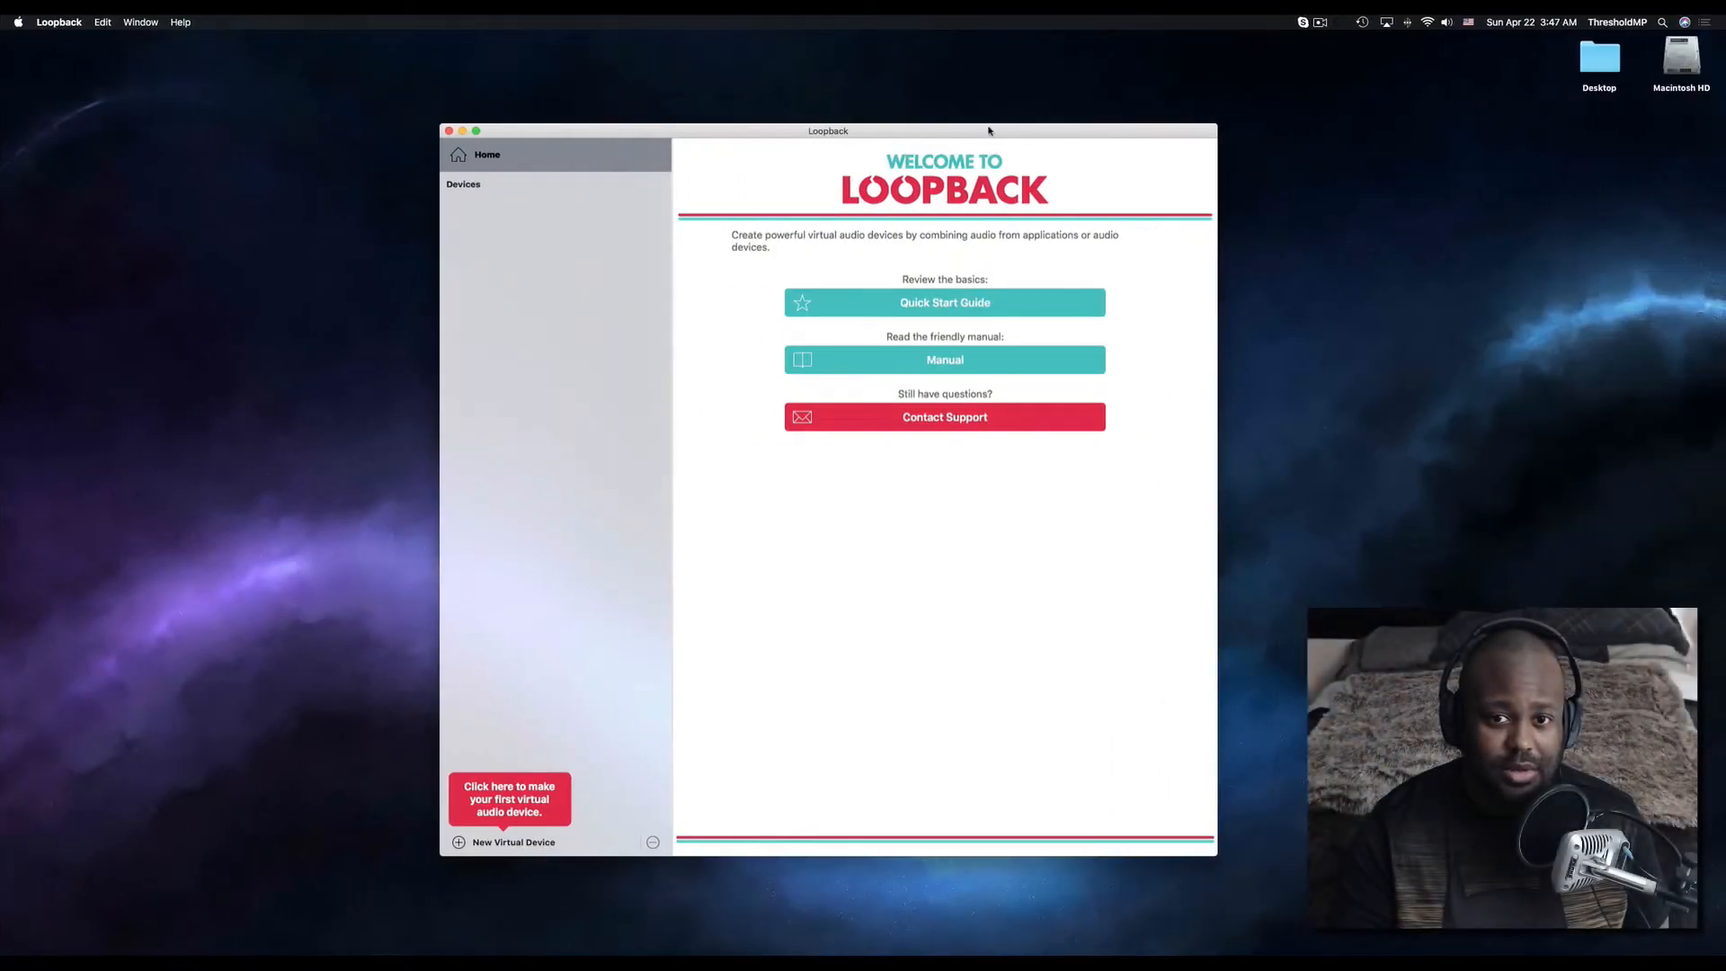
# Look over the Loopback purchase options and product page in the browser, and return to the Loopback application.
pyautogui.moveTo(987, 133); pyautogui.dragTo(984, 108)
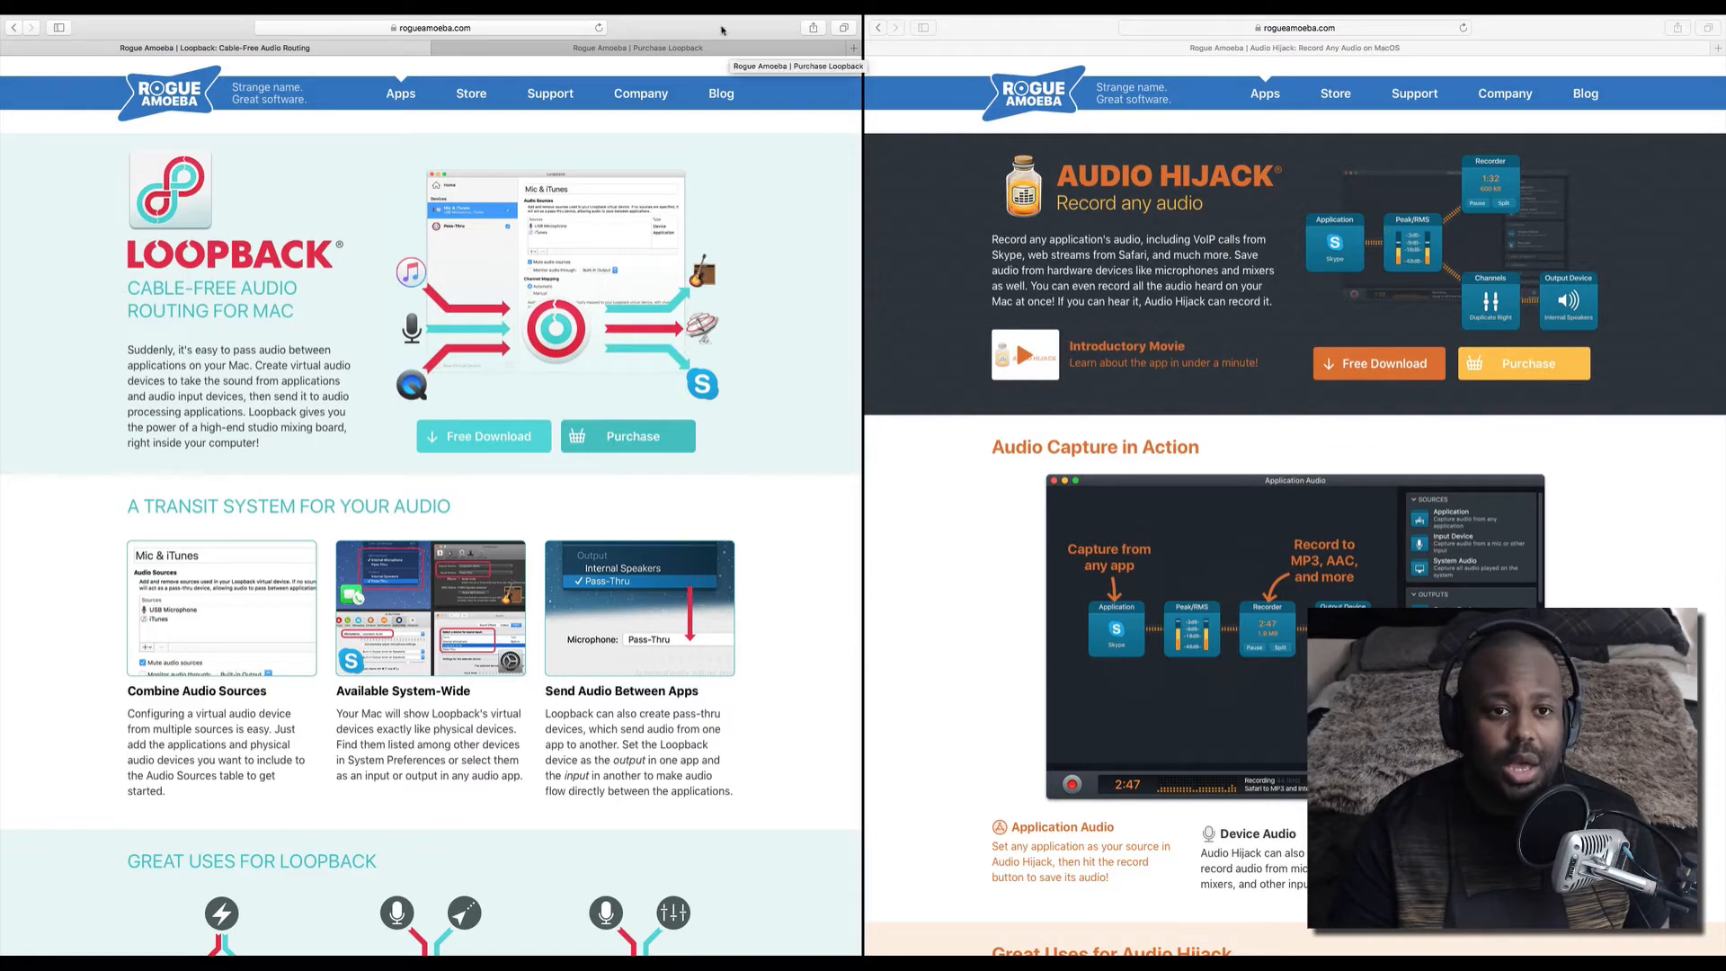
pyautogui.click(596, 50)
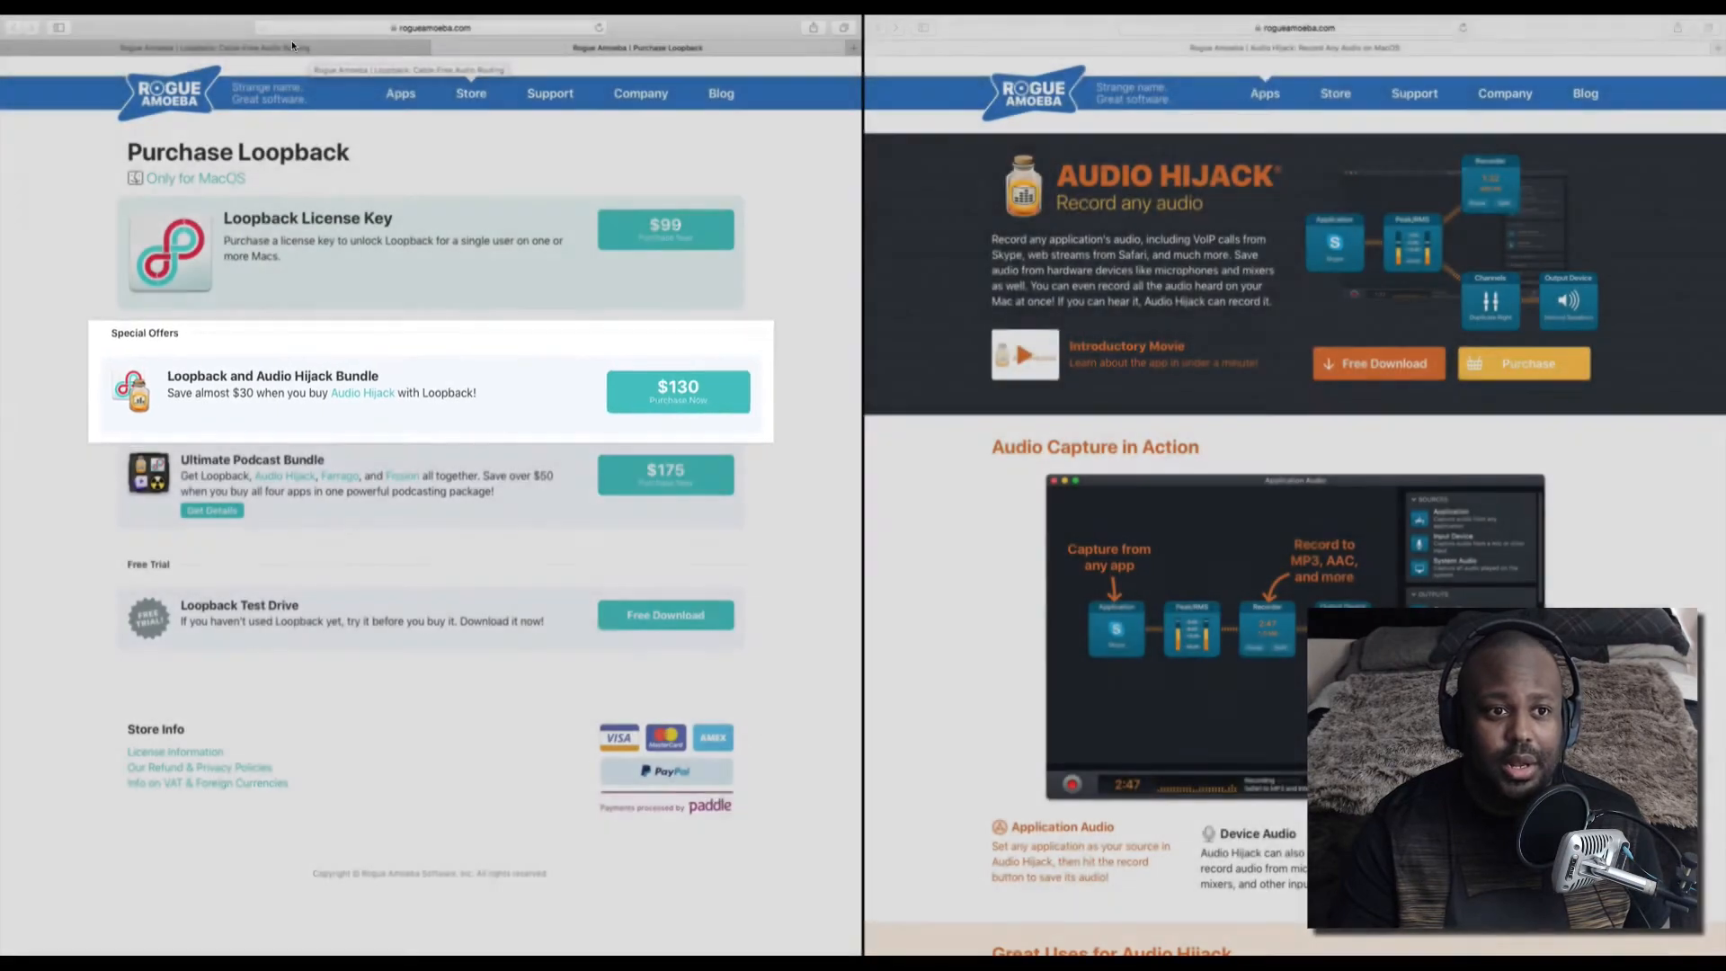
pyautogui.click(293, 46)
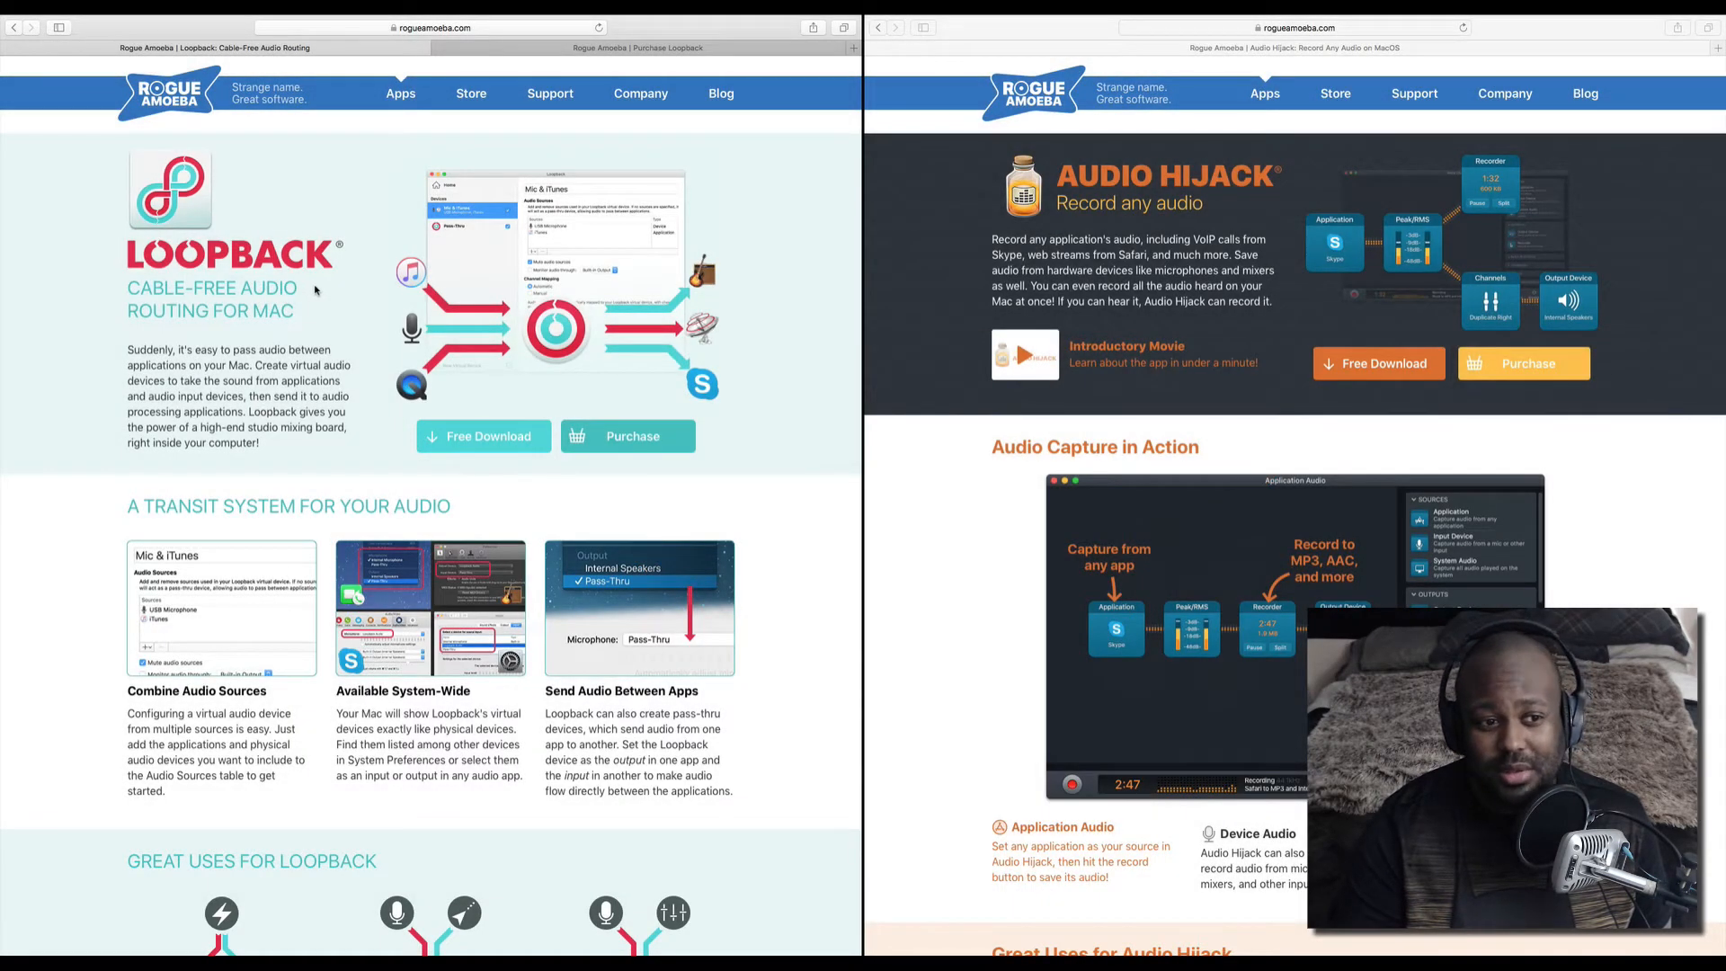
pyautogui.hotkey('ctrl', 'Right')
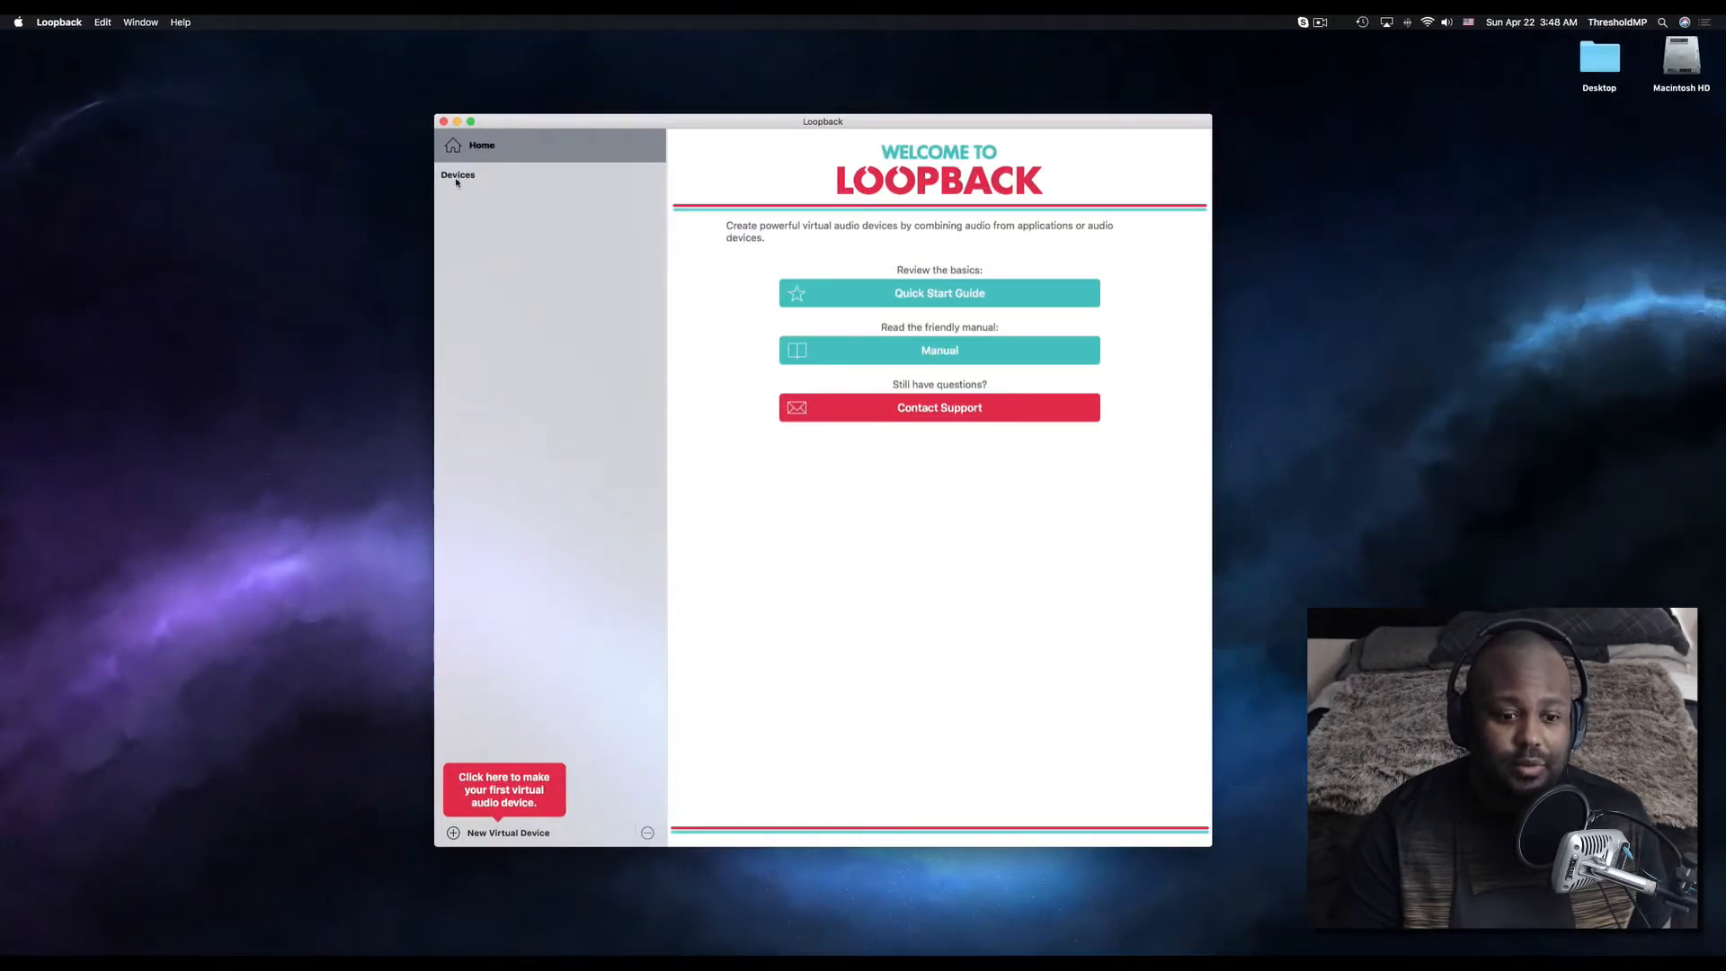
# Create a new virtual device in Loopback with the Shure MV51 and Yeti Stereo Microphone as audio sources.
pyautogui.click(454, 833)
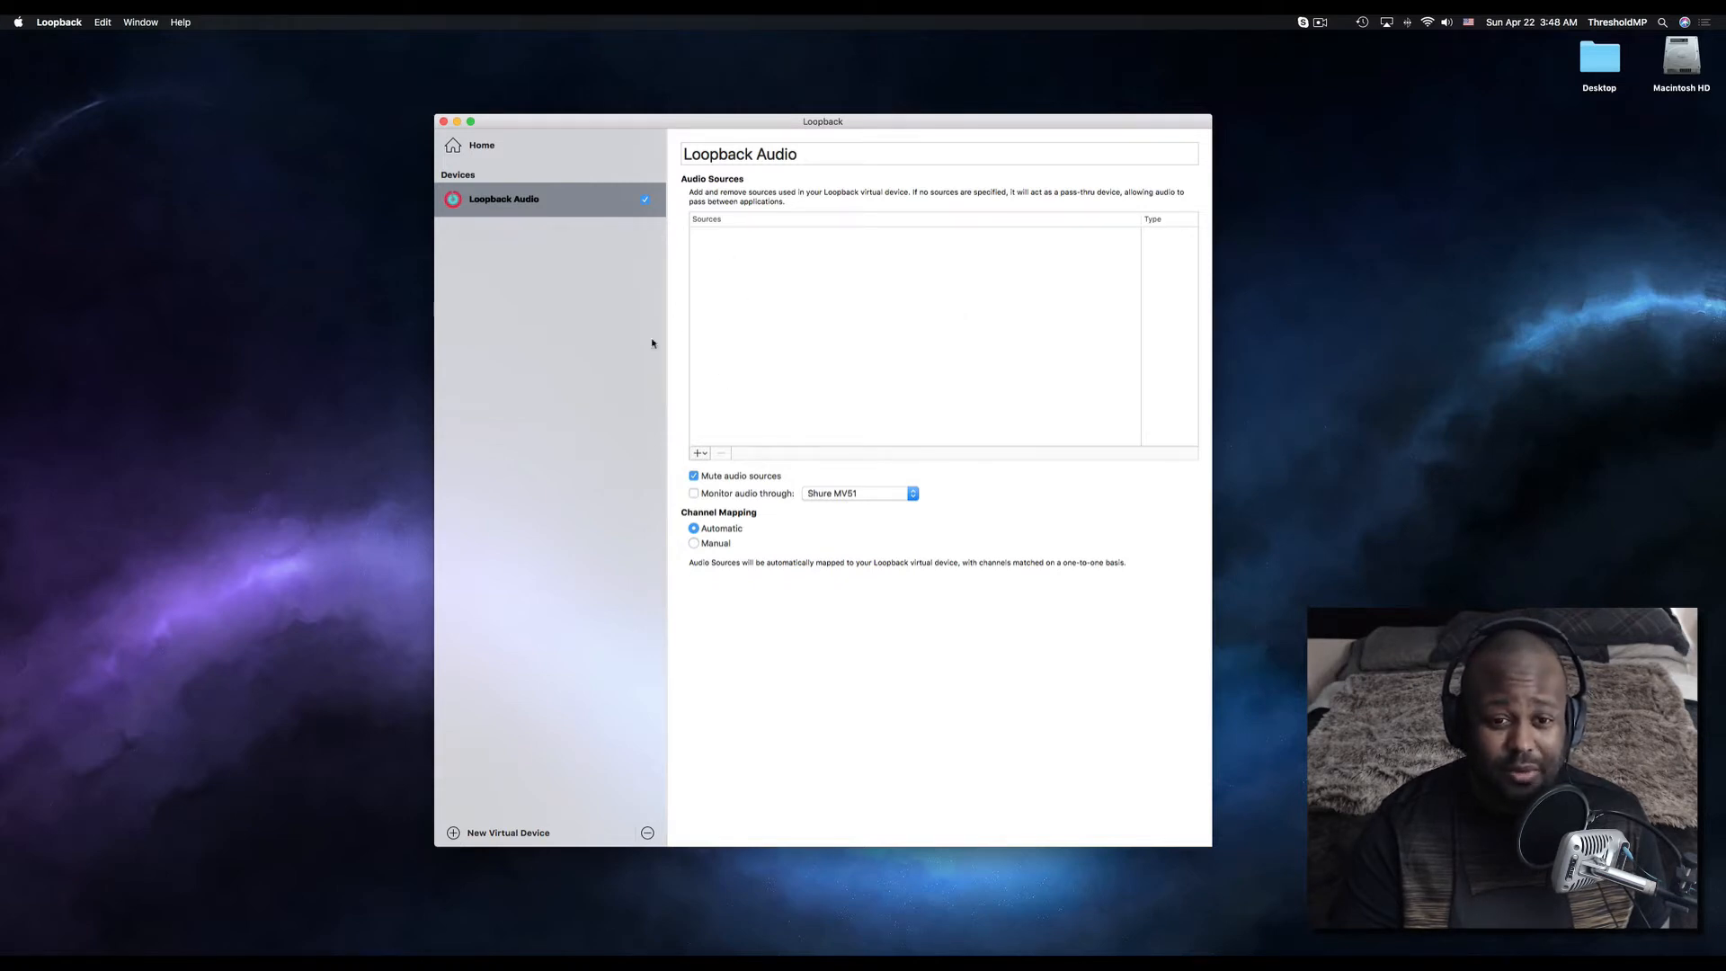
pyautogui.click(698, 453)
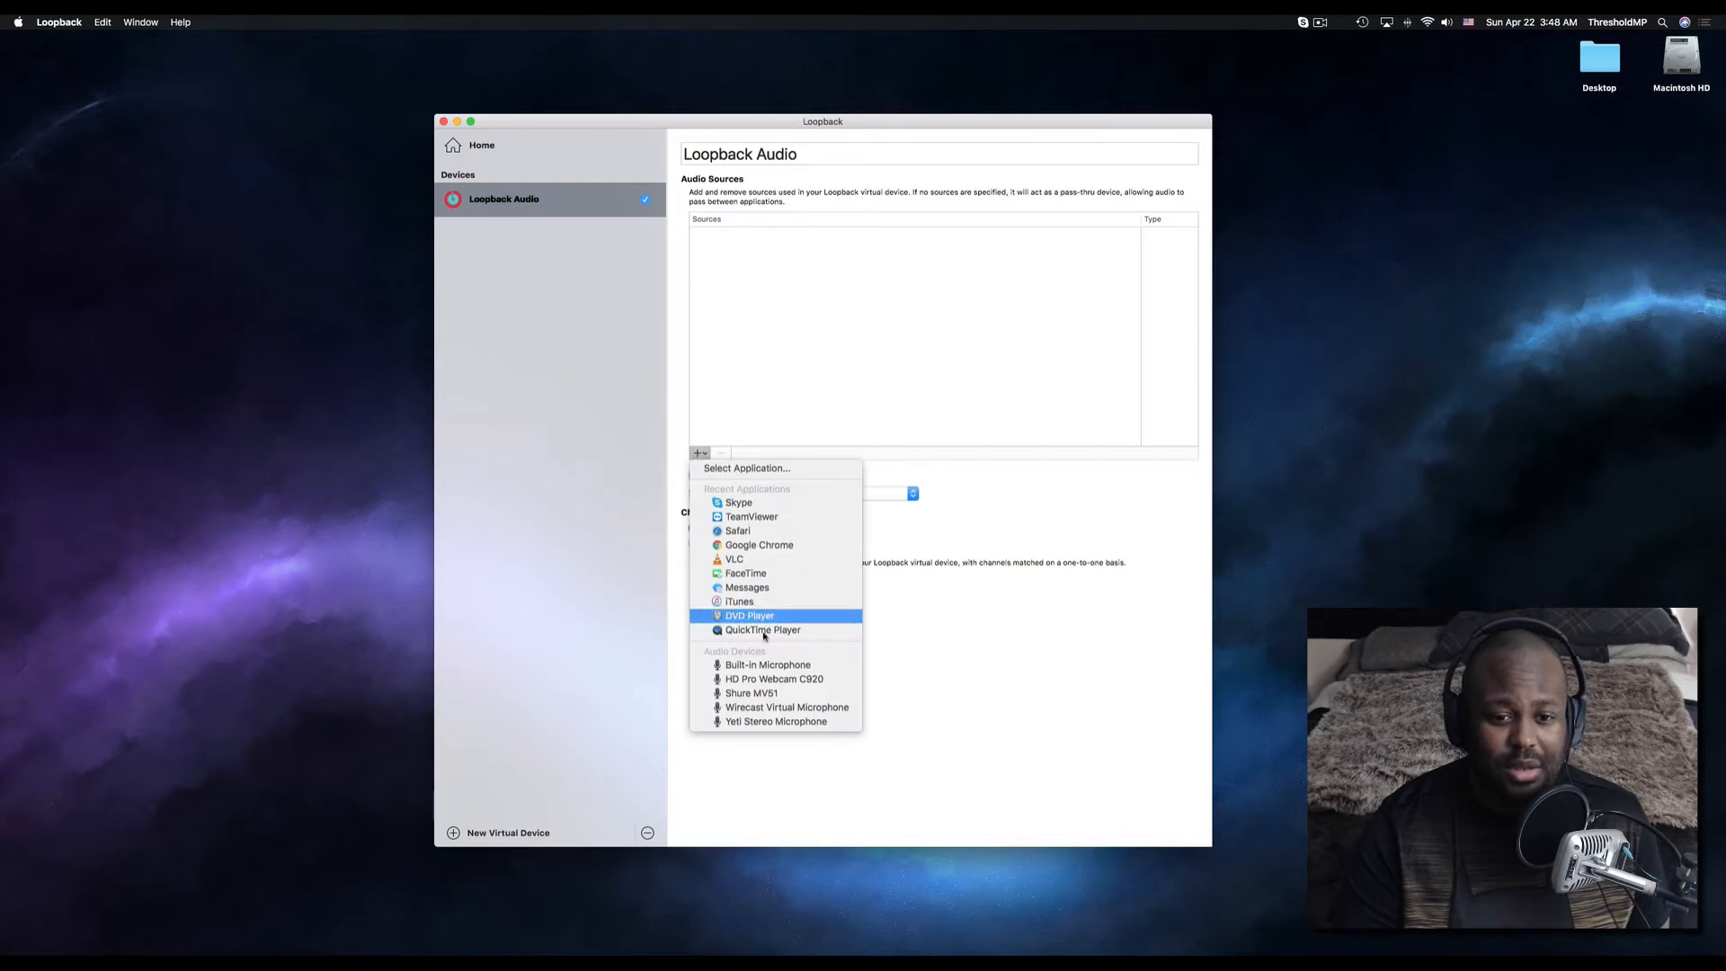
pyautogui.click(782, 699)
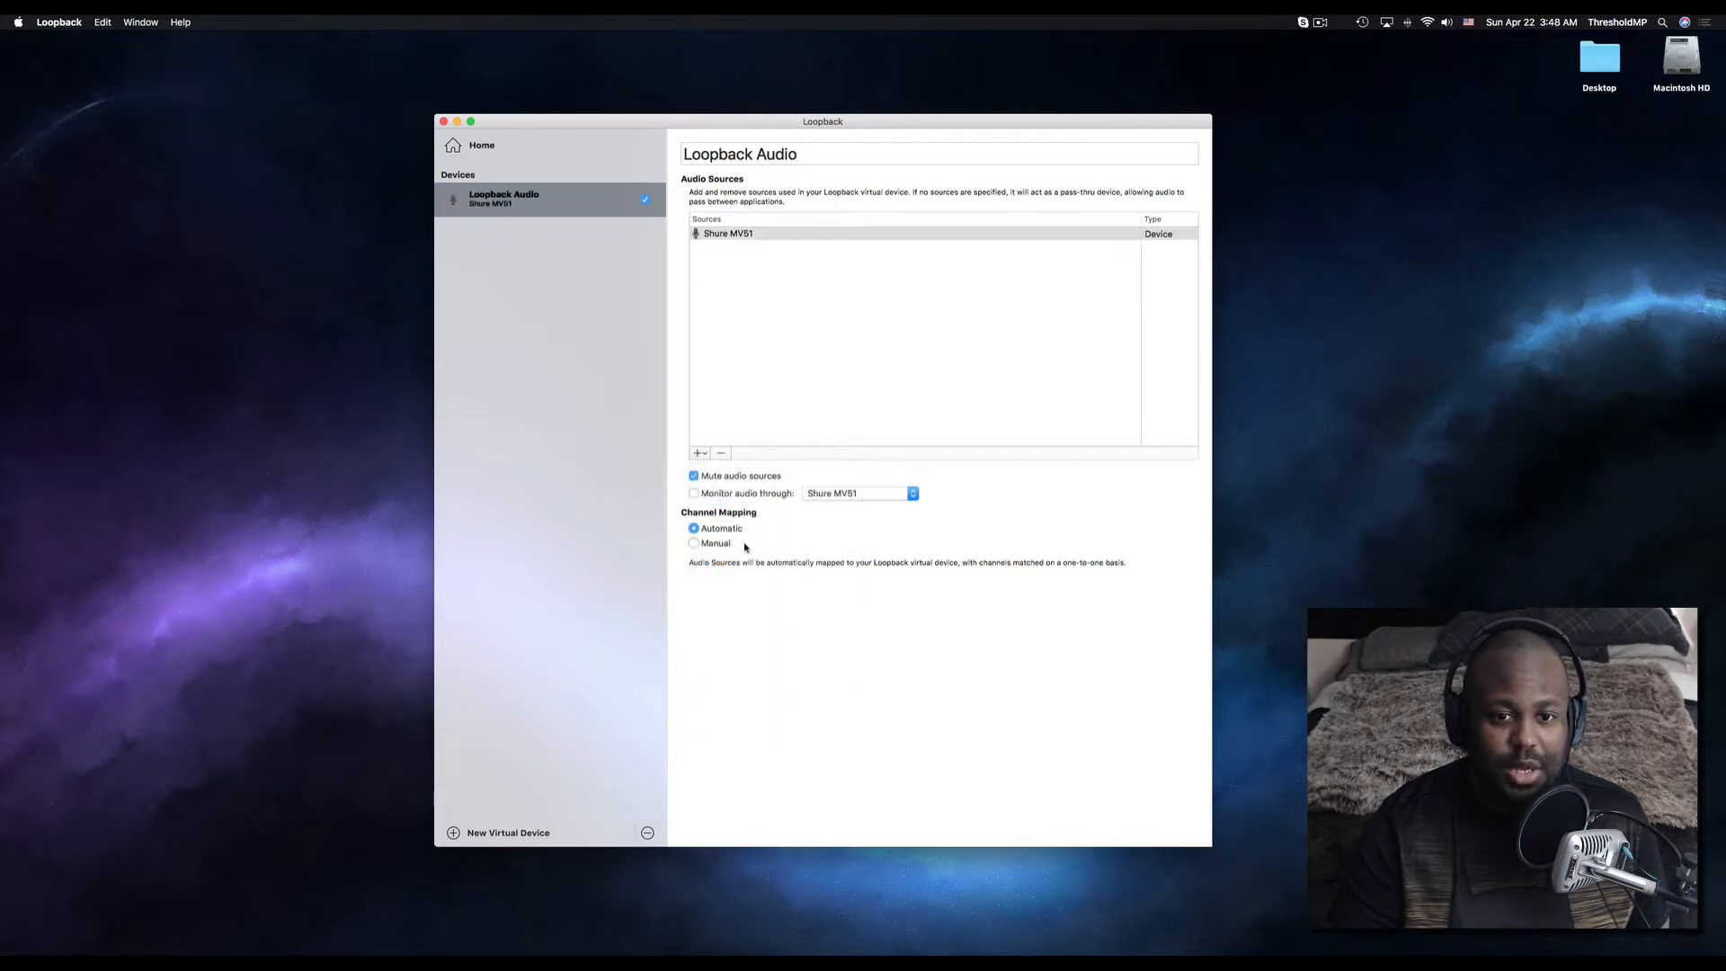
pyautogui.click(700, 454)
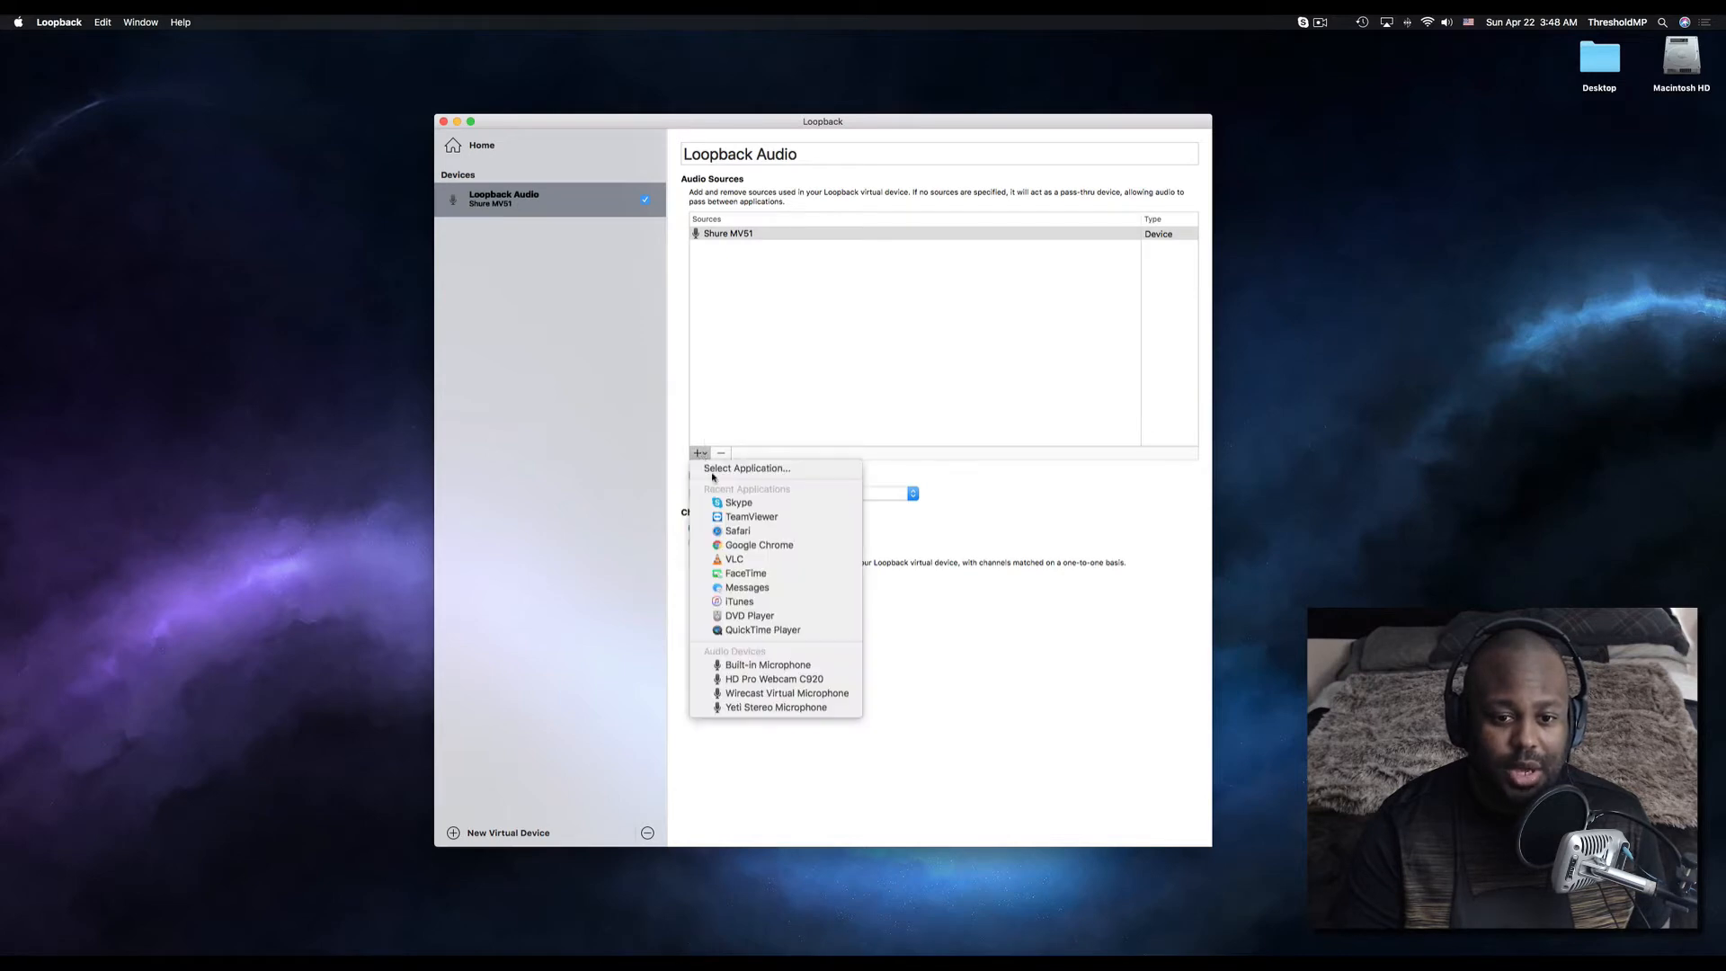
pyautogui.click(769, 708)
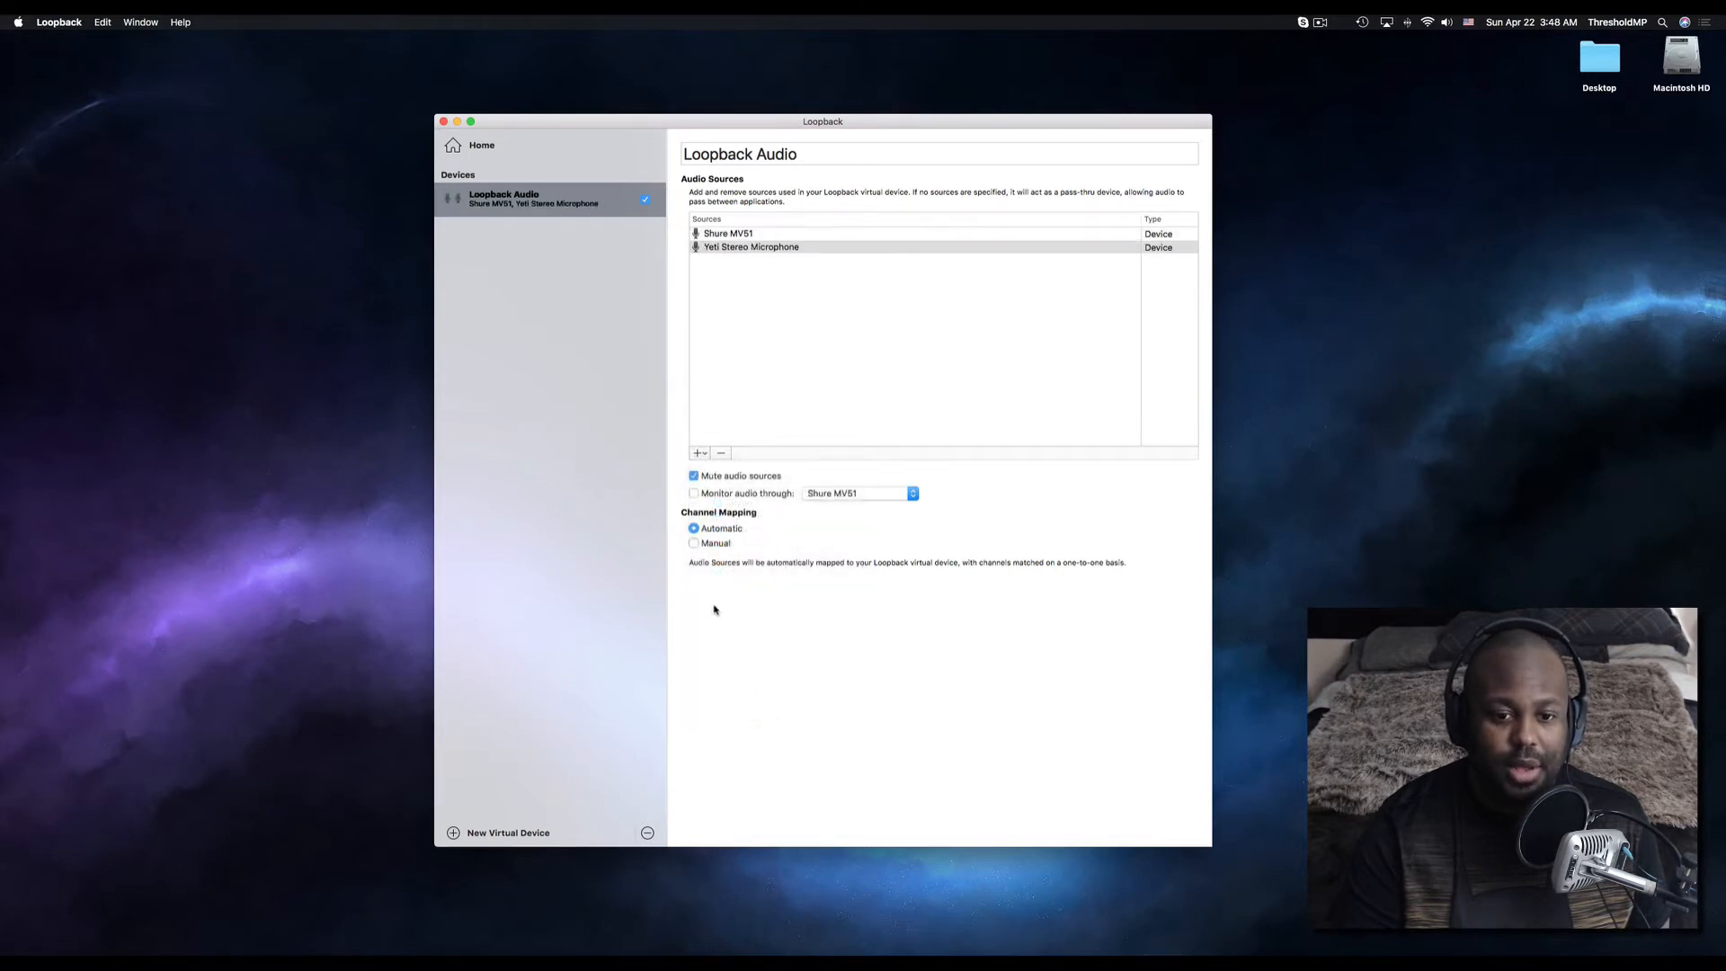
# Switch channel mapping to Manual and map both microphones' left channels to channel 1 and both right channels to channel 2.
pyautogui.click(694, 544)
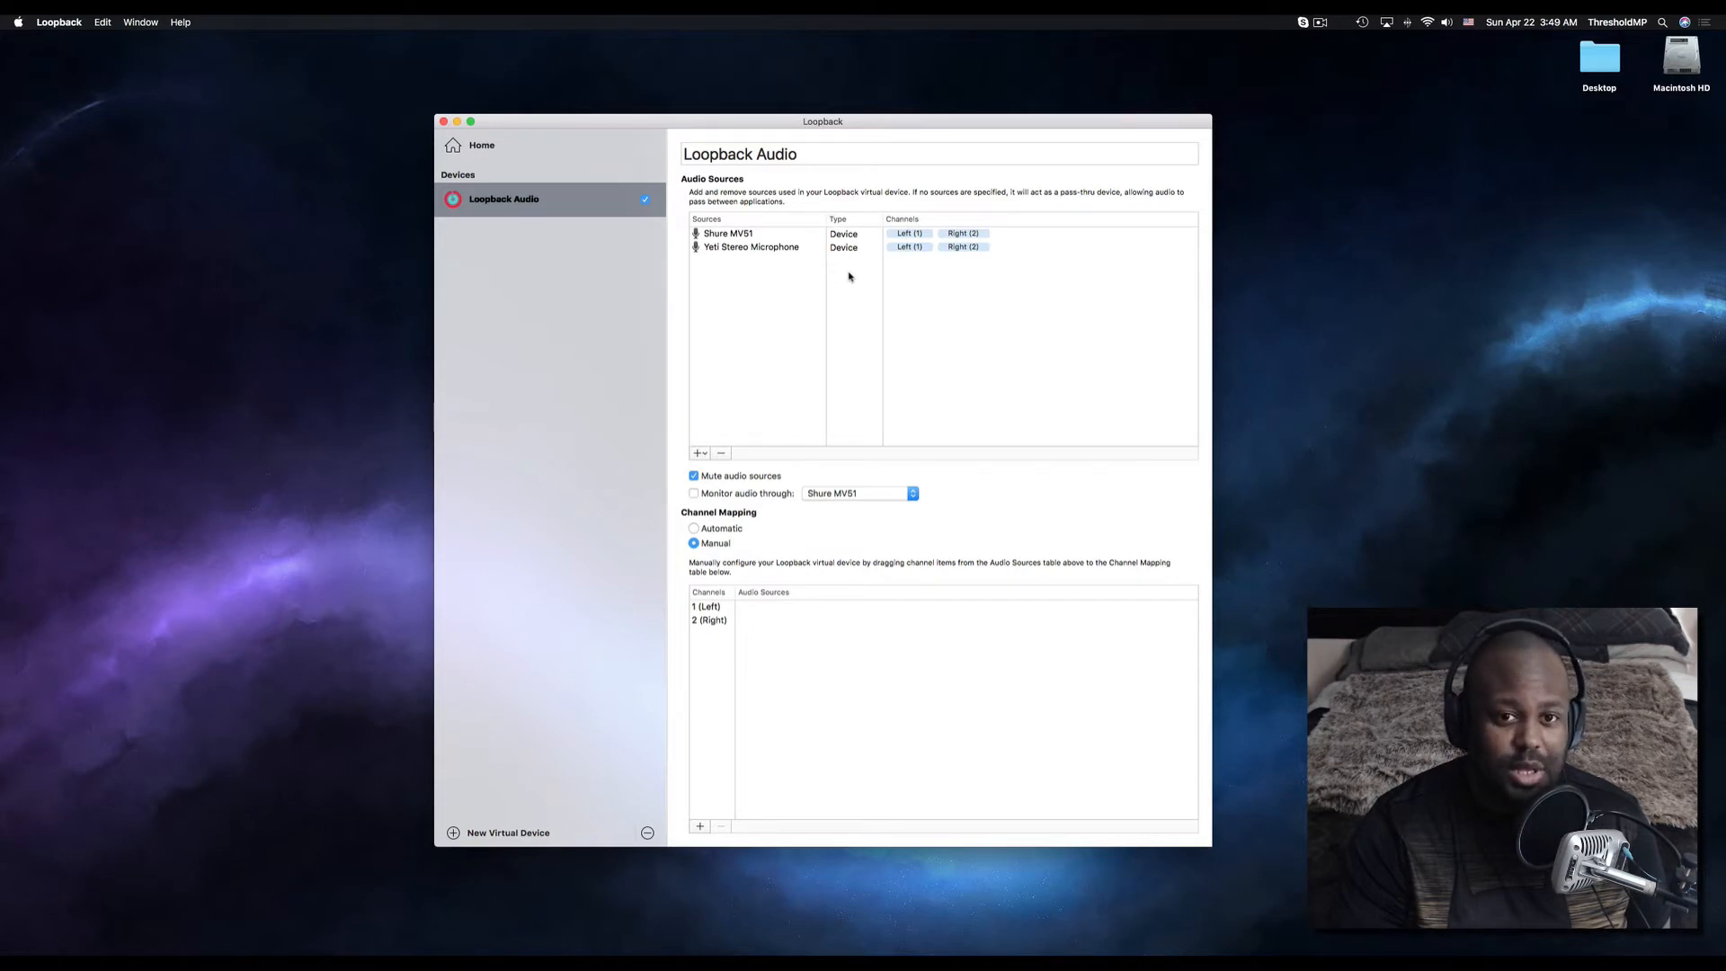
pyautogui.moveTo(751, 122); pyautogui.dragTo(736, 104)
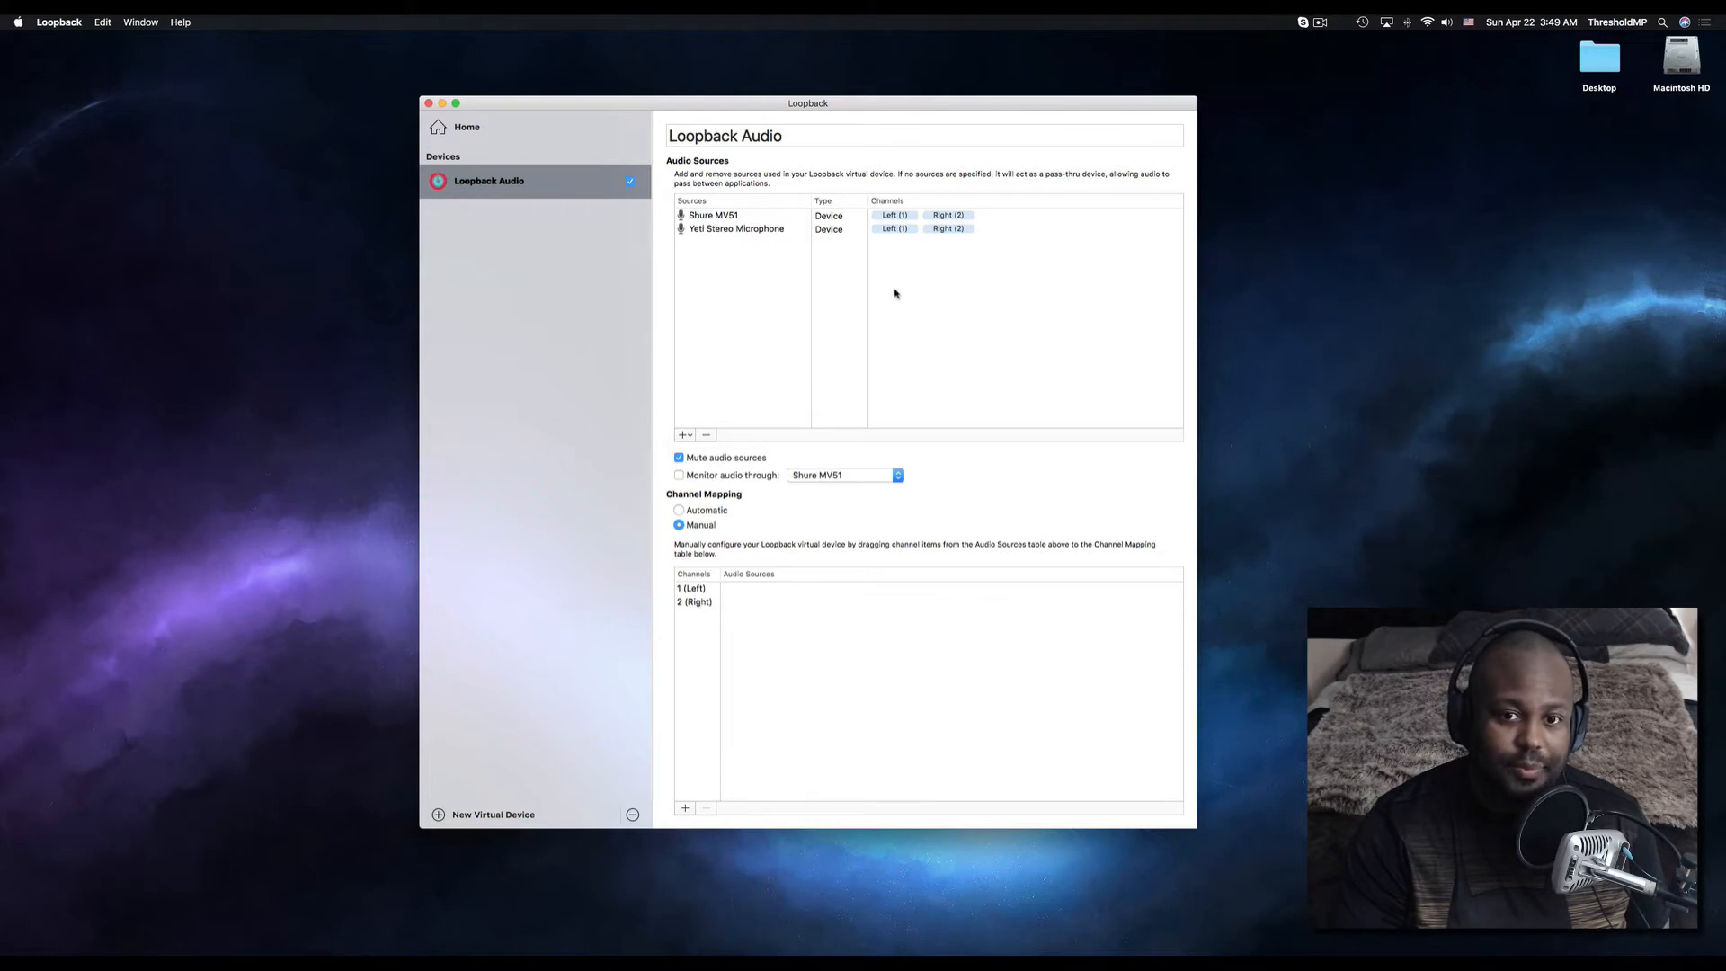
pyautogui.moveTo(894, 217); pyautogui.dragTo(746, 591)
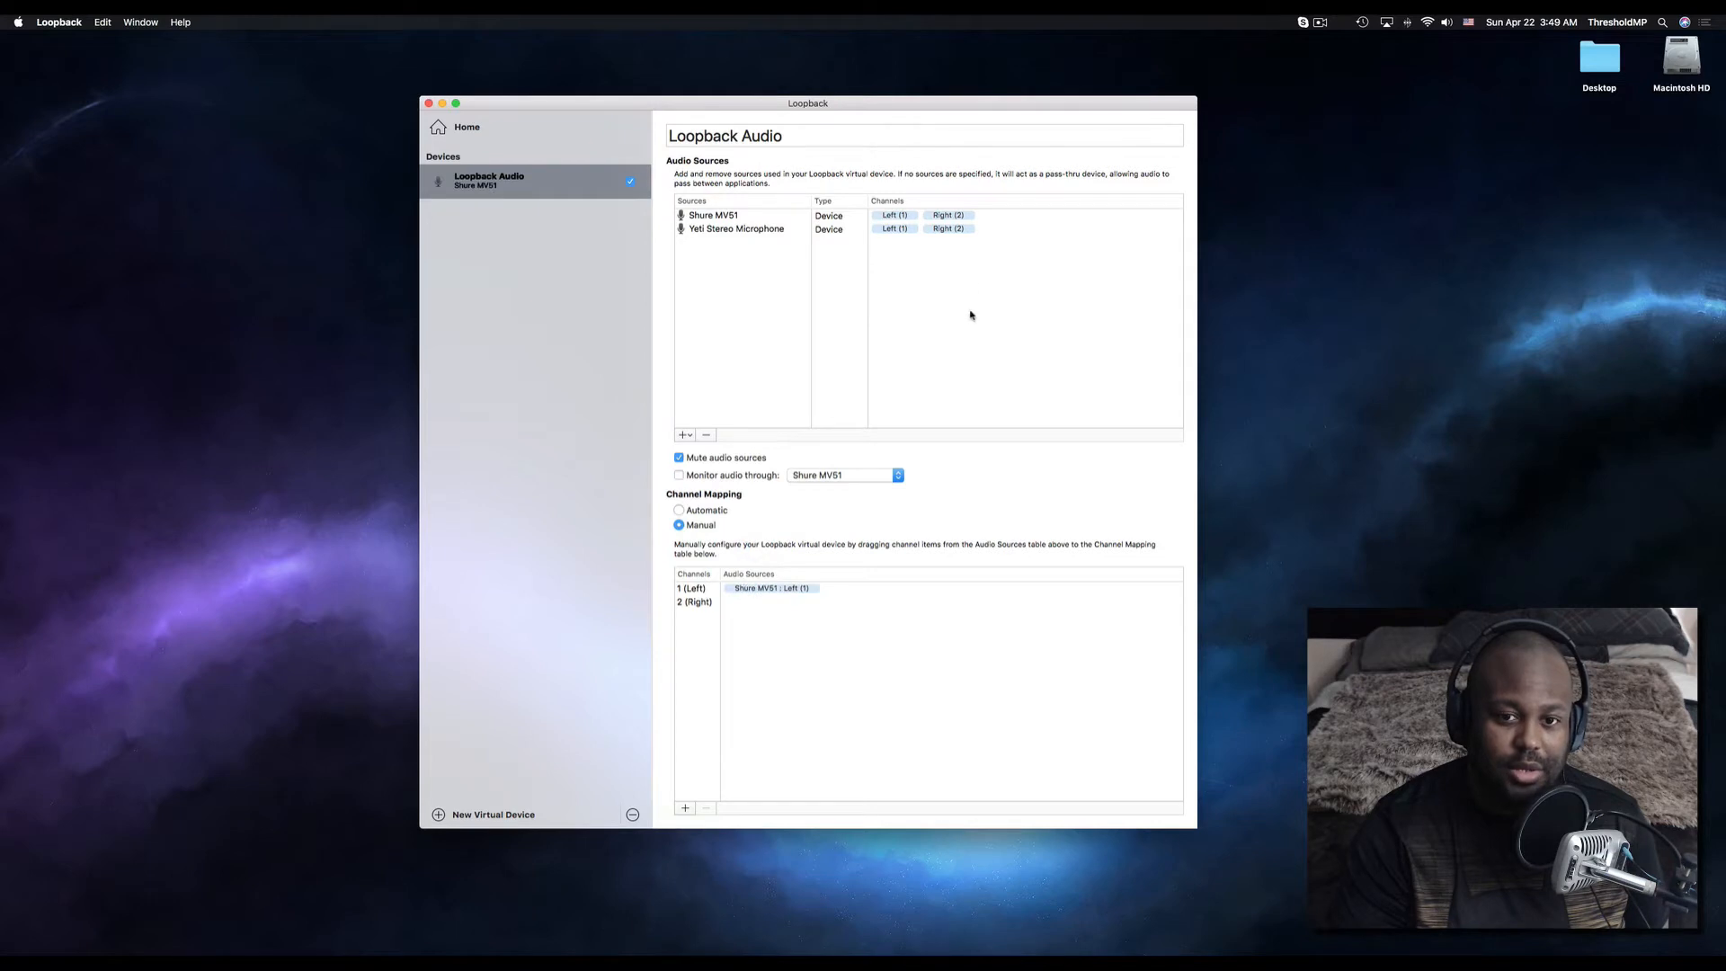
pyautogui.moveTo(893, 232); pyautogui.dragTo(855, 591)
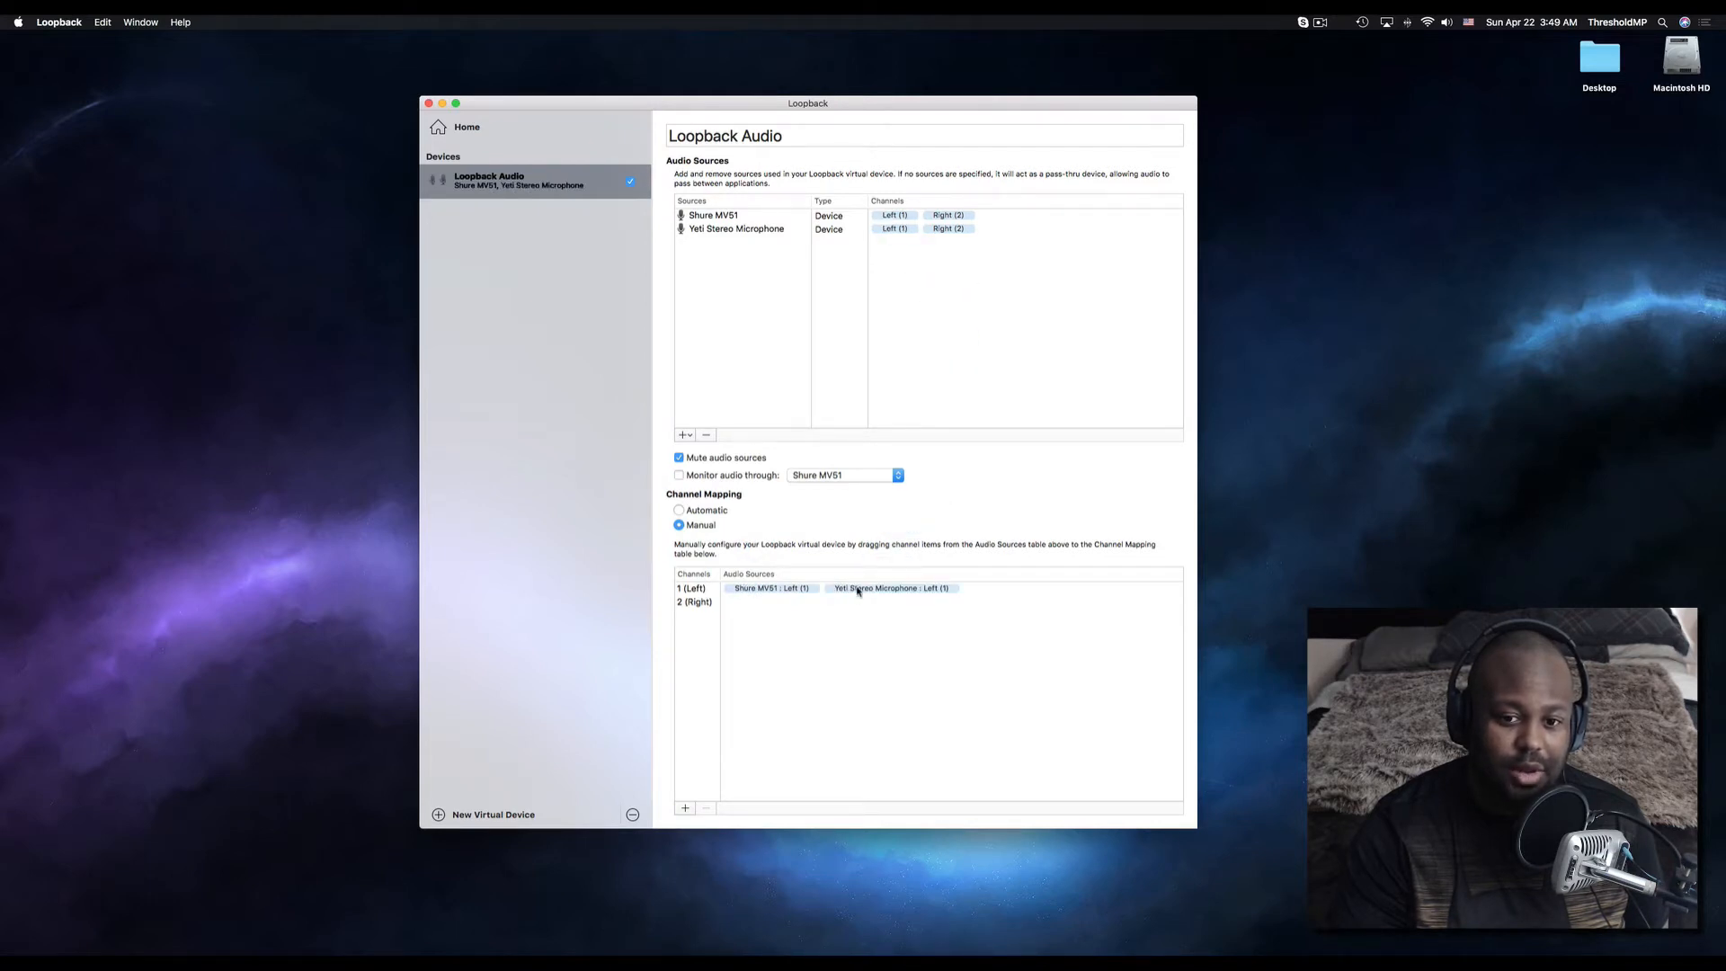
pyautogui.moveTo(950, 217); pyautogui.dragTo(759, 607)
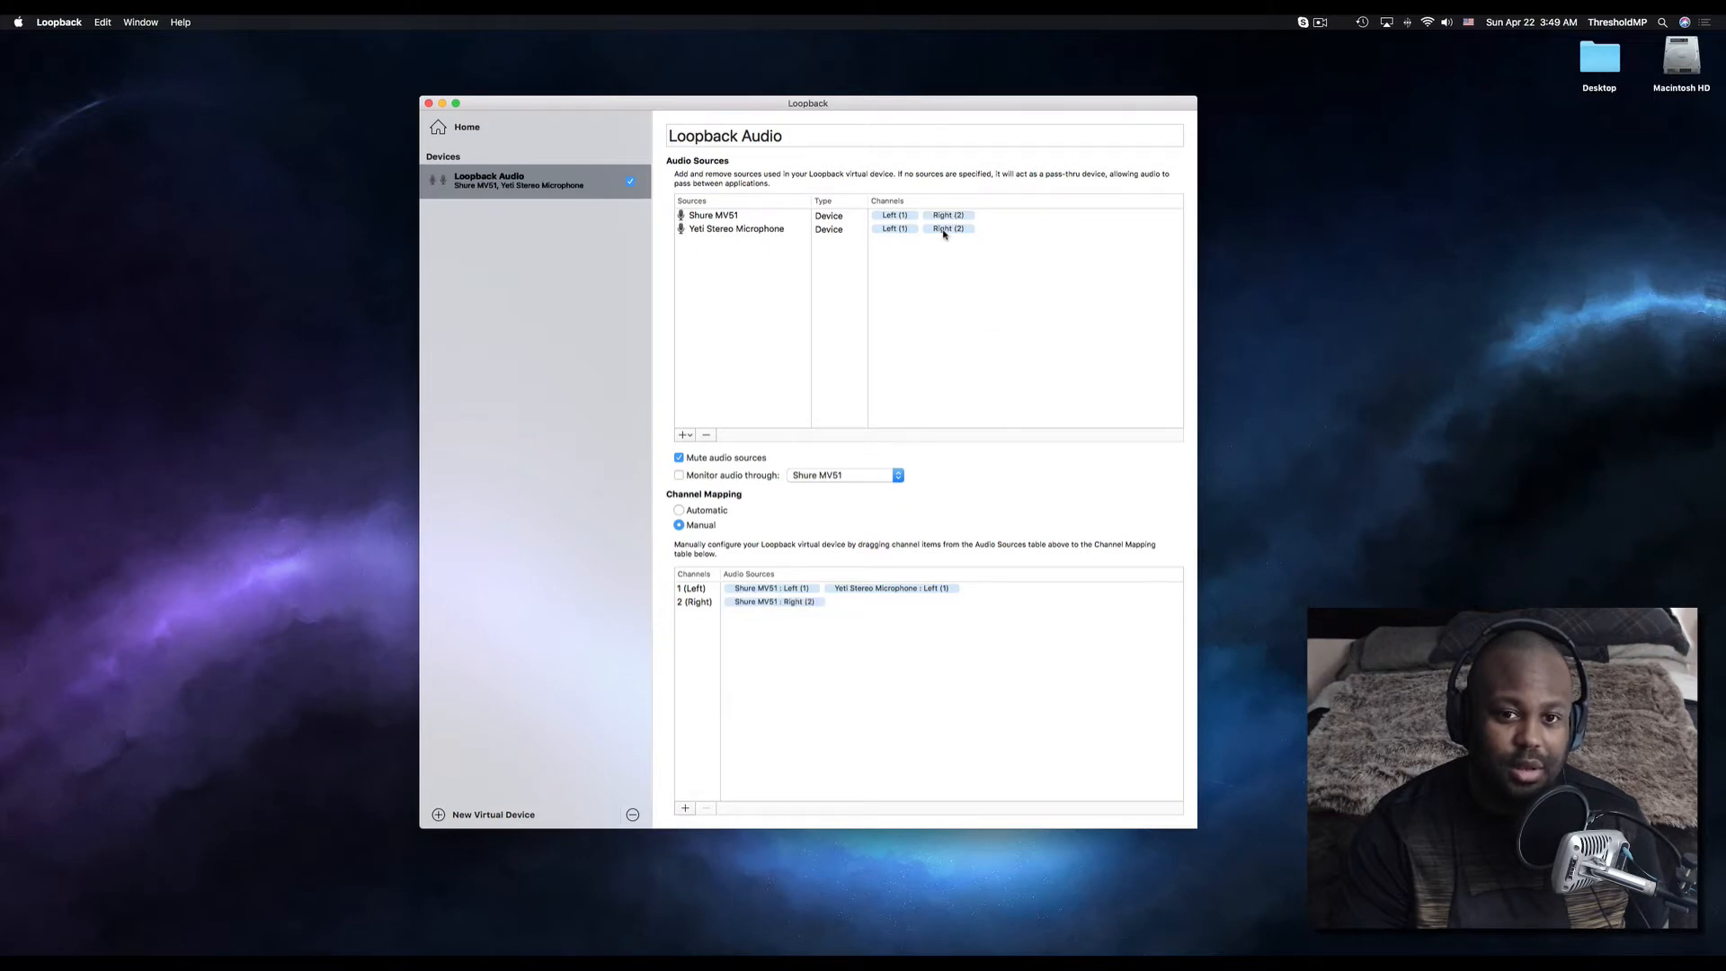
pyautogui.moveTo(946, 227); pyautogui.dragTo(860, 612)
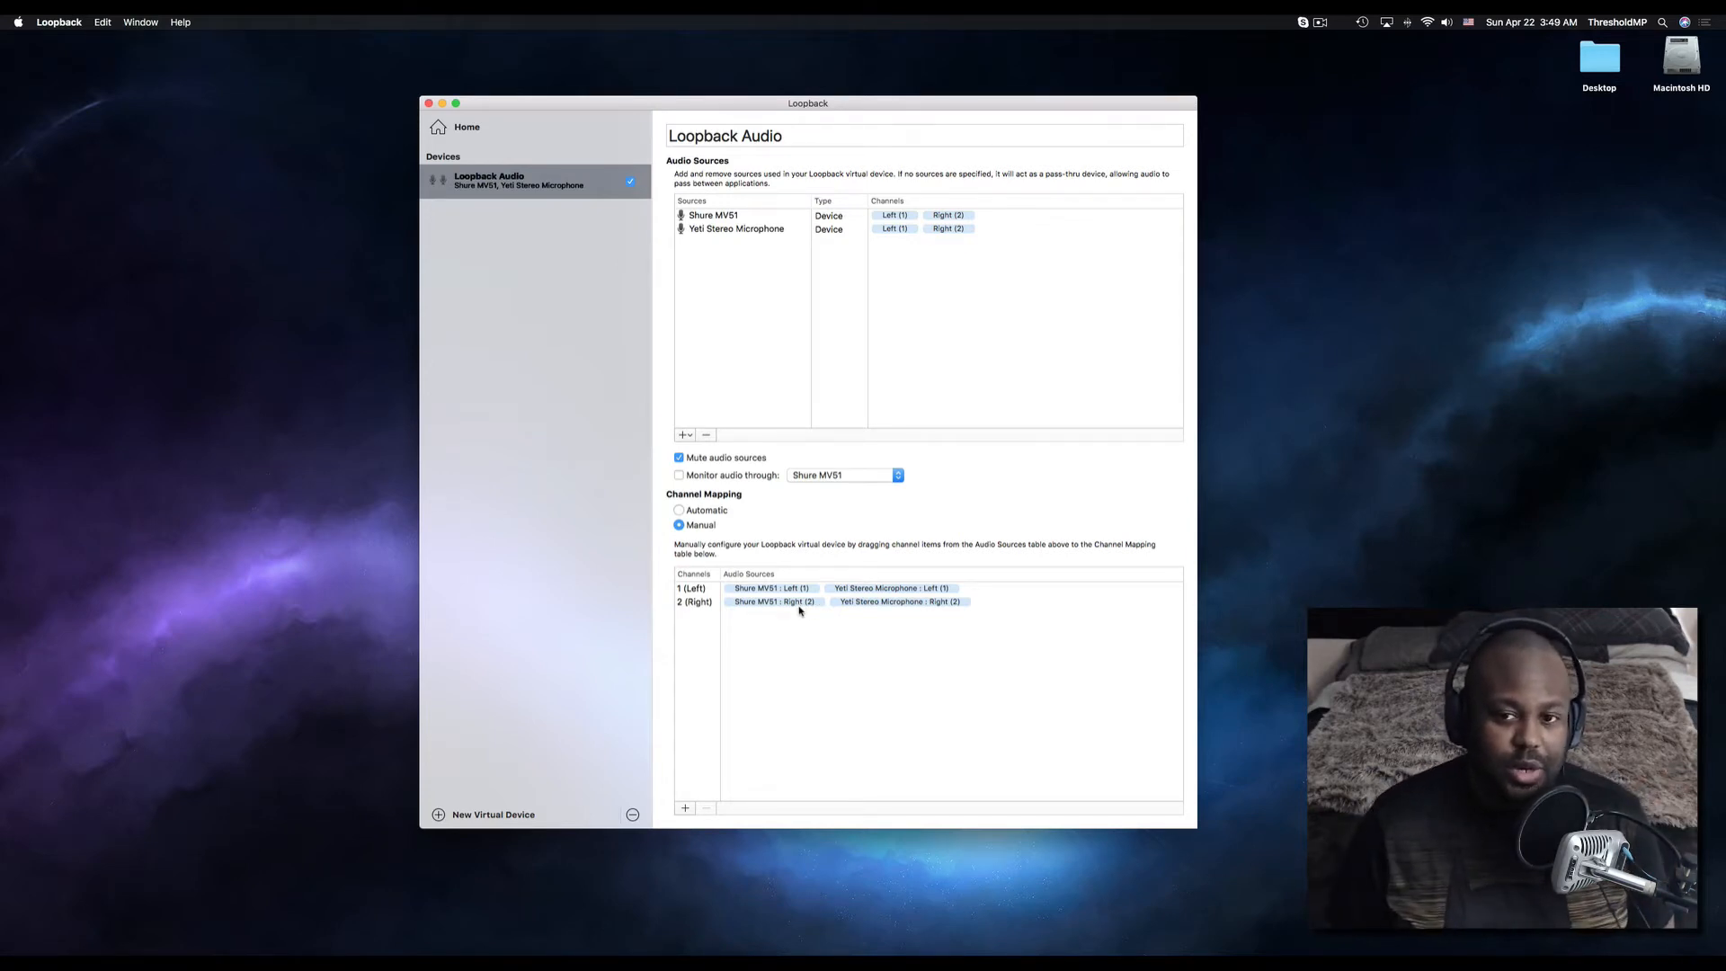
# Rename the virtual device as Skype Dual Mic.
pyautogui.tripleClick(713, 133)
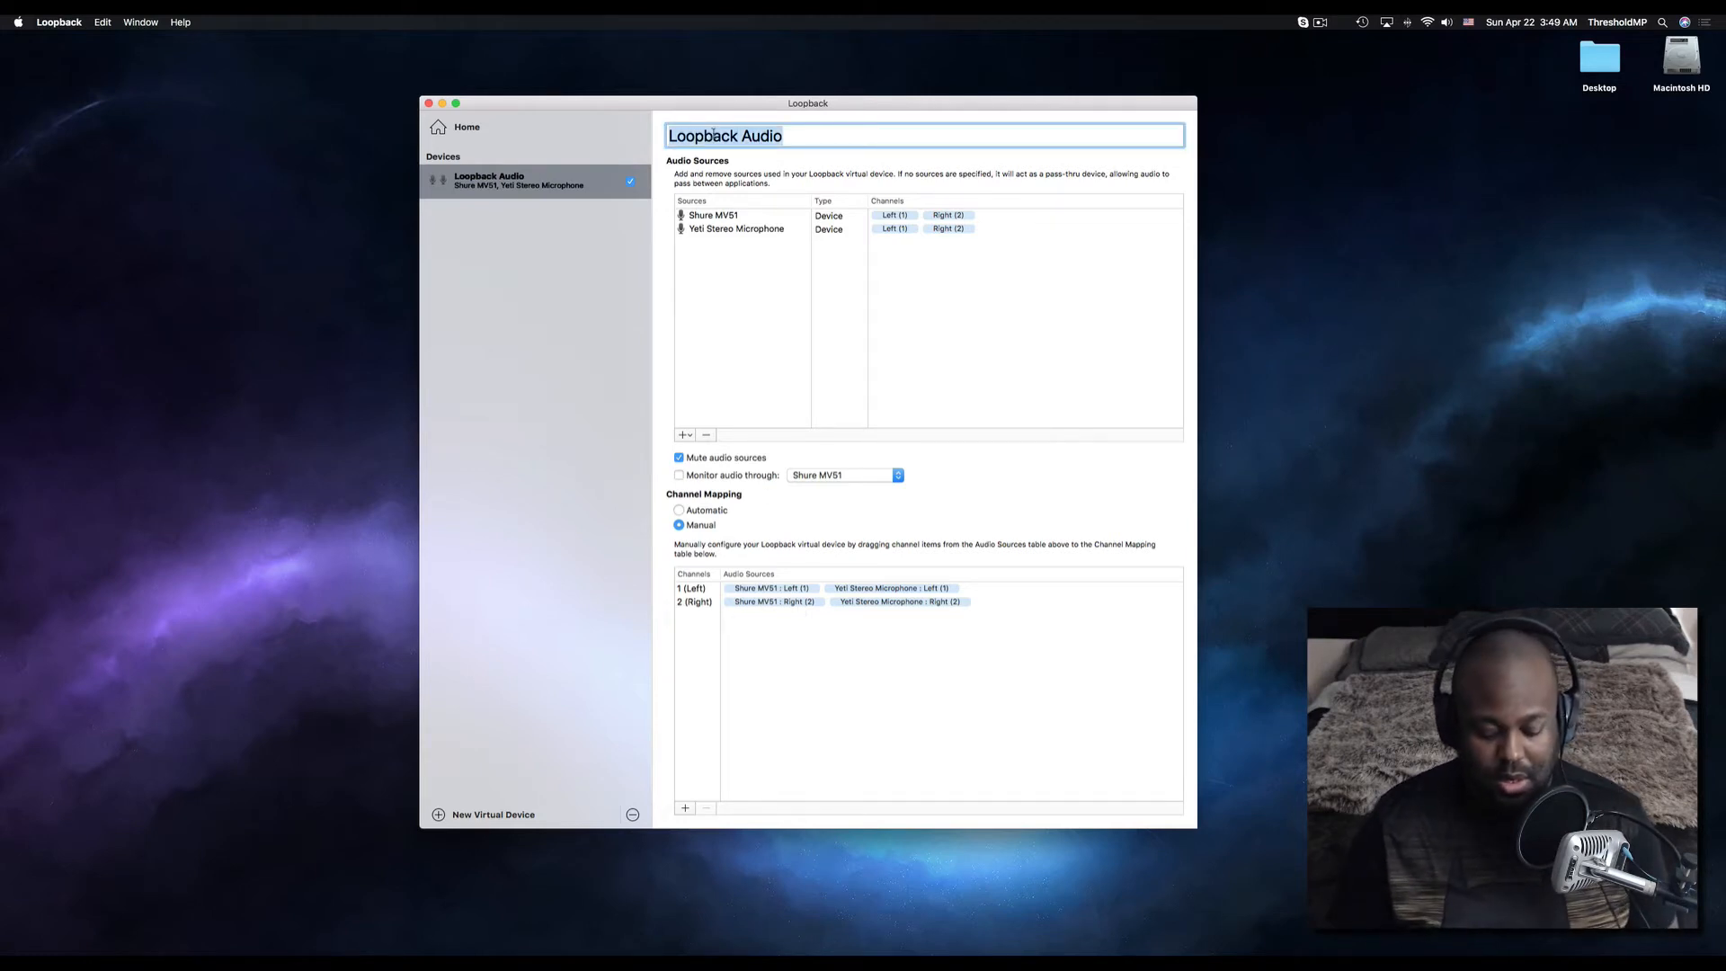
pyautogui.write('Skype D')
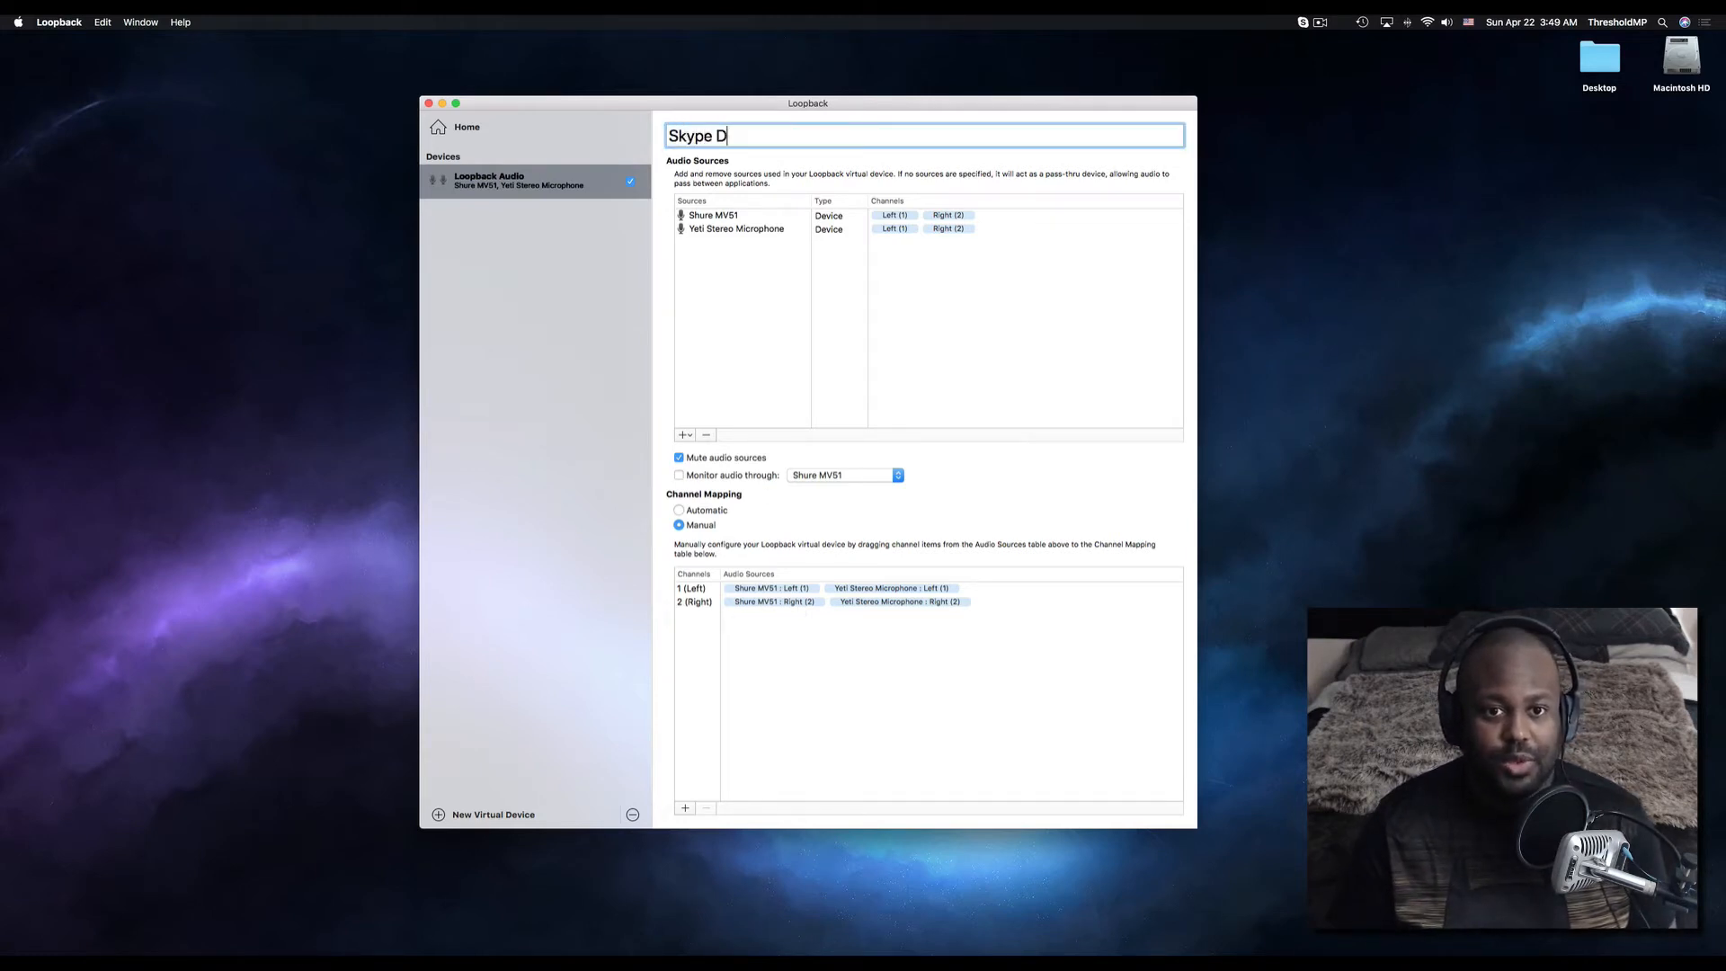
pyautogui.write('ual Mic')
pyautogui.press('Return')
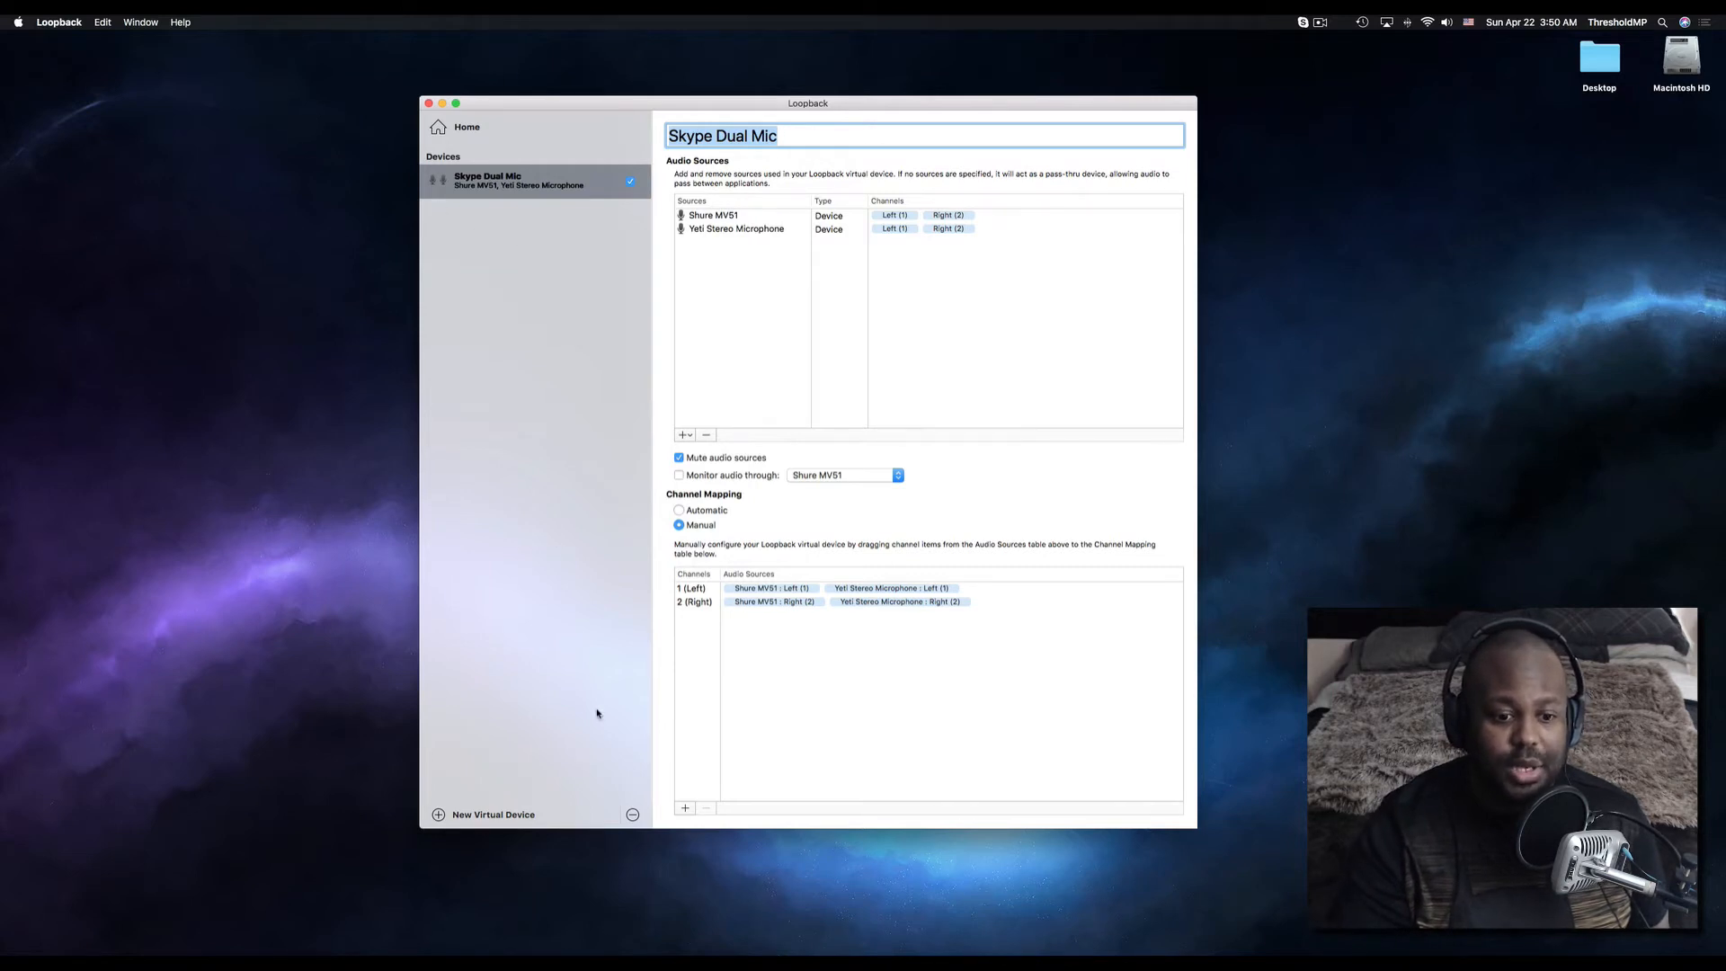
# Create a second virtual device and name it Logic Pro Mics.
pyautogui.click(439, 816)
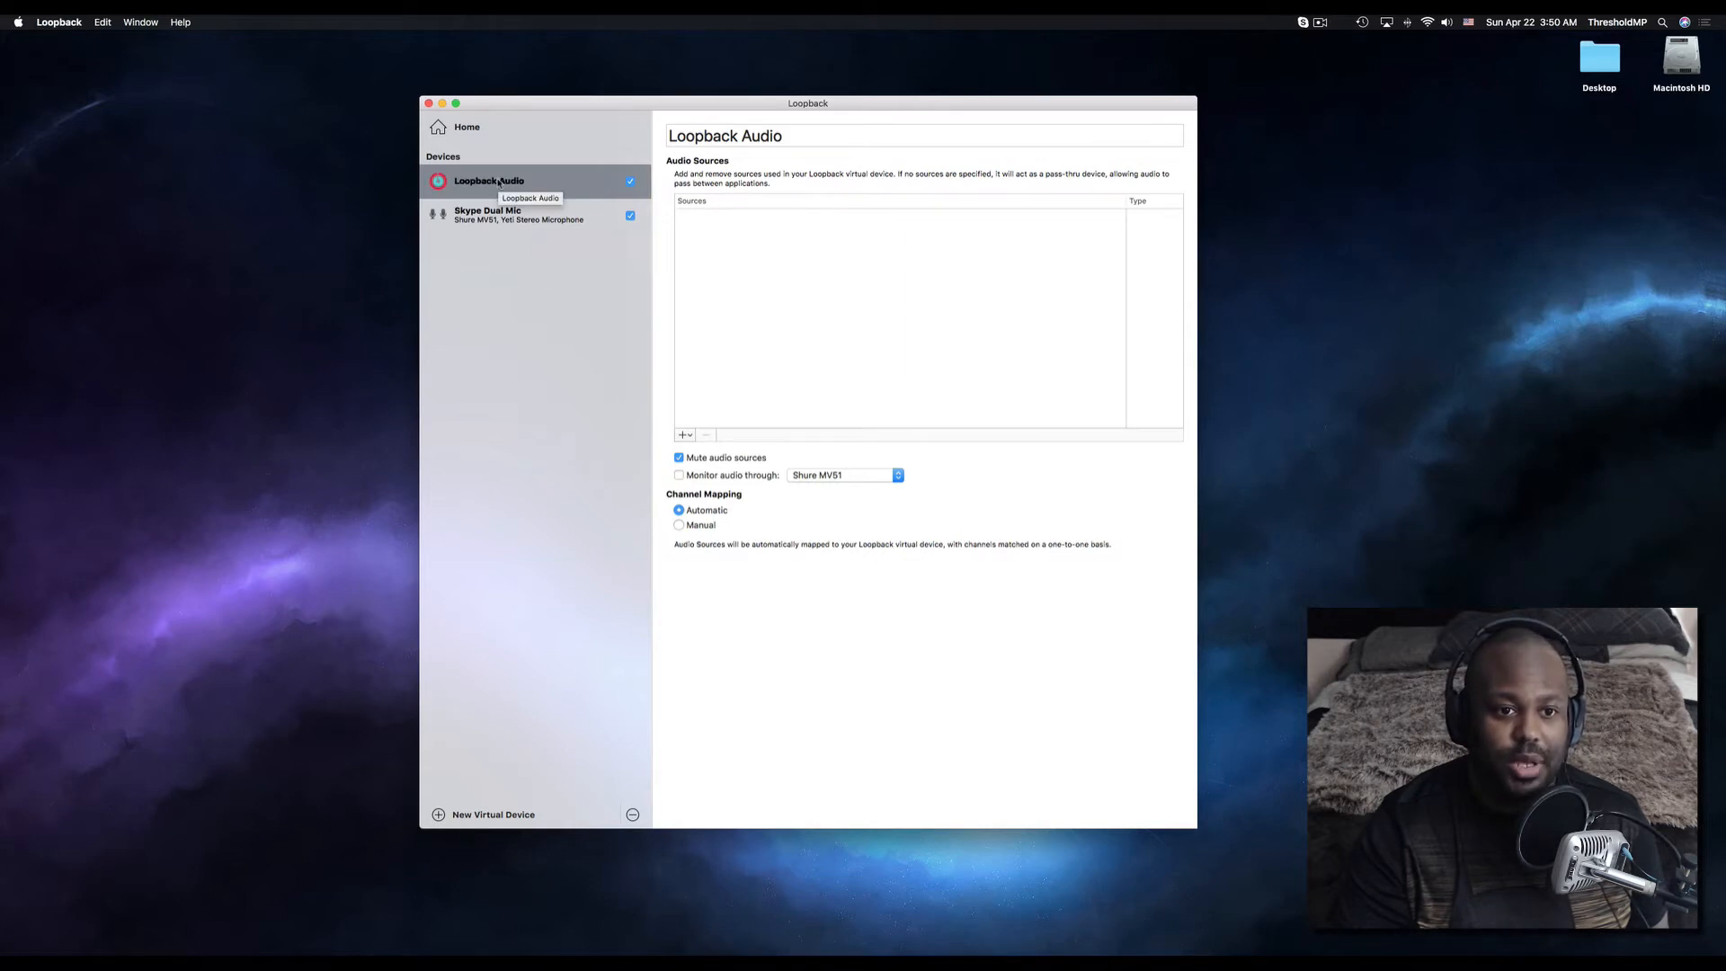
pyautogui.click(744, 138)
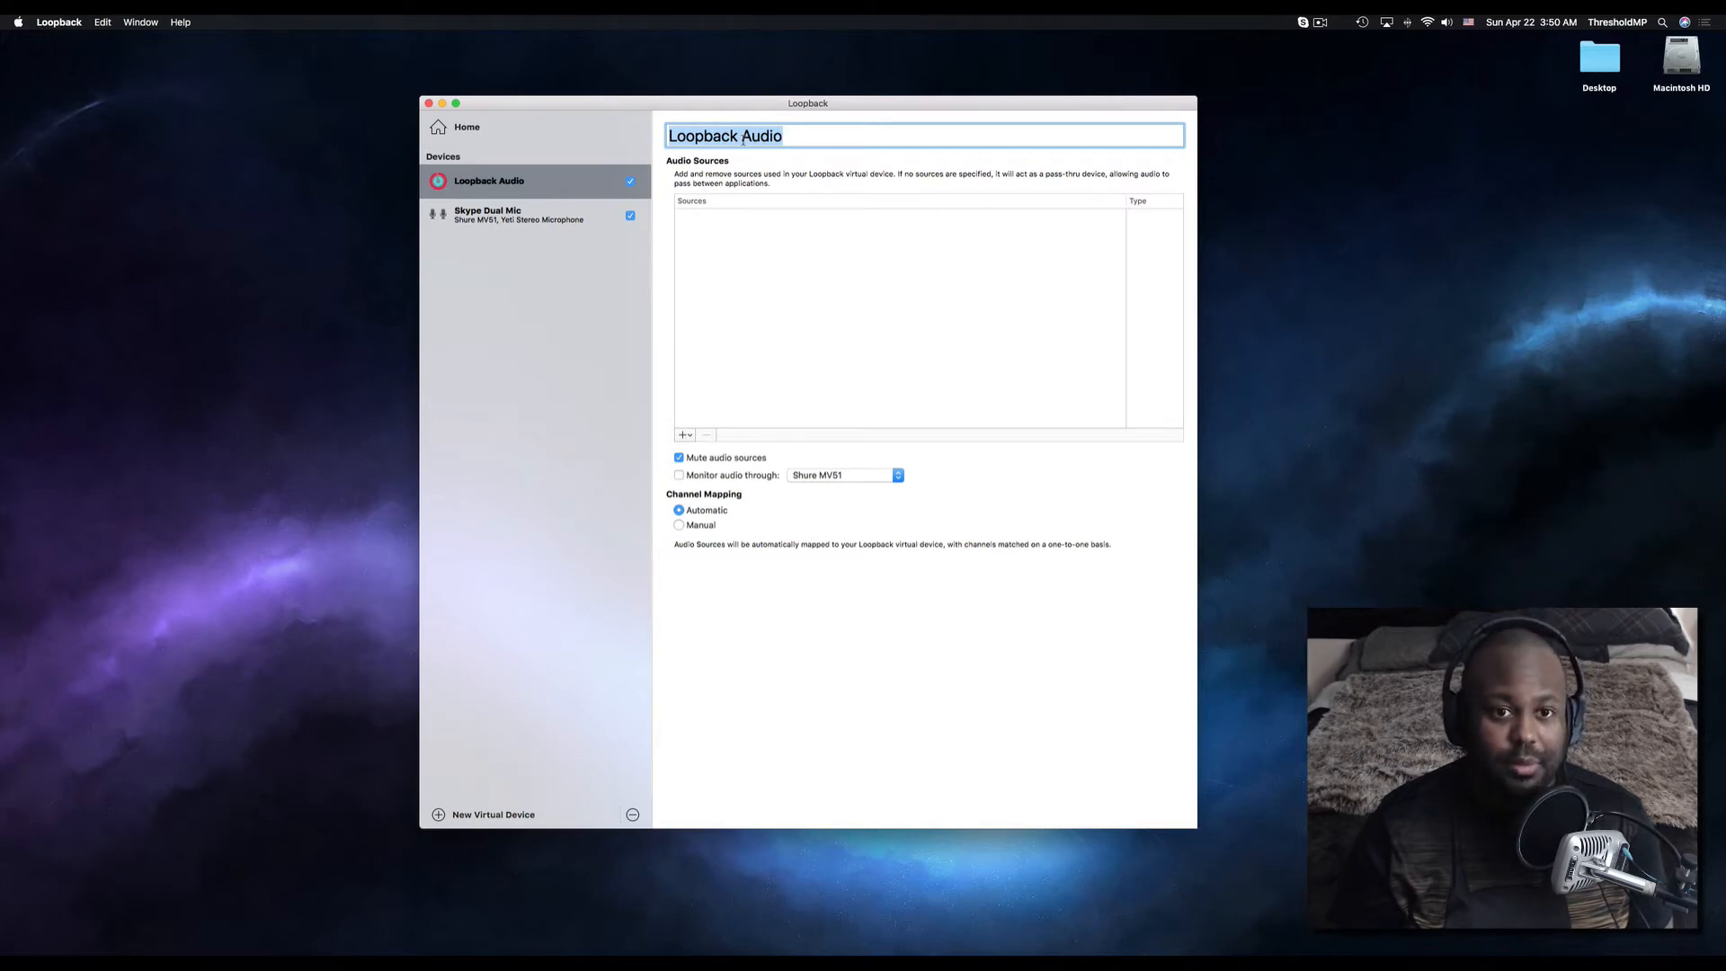
pyautogui.write('Logic')
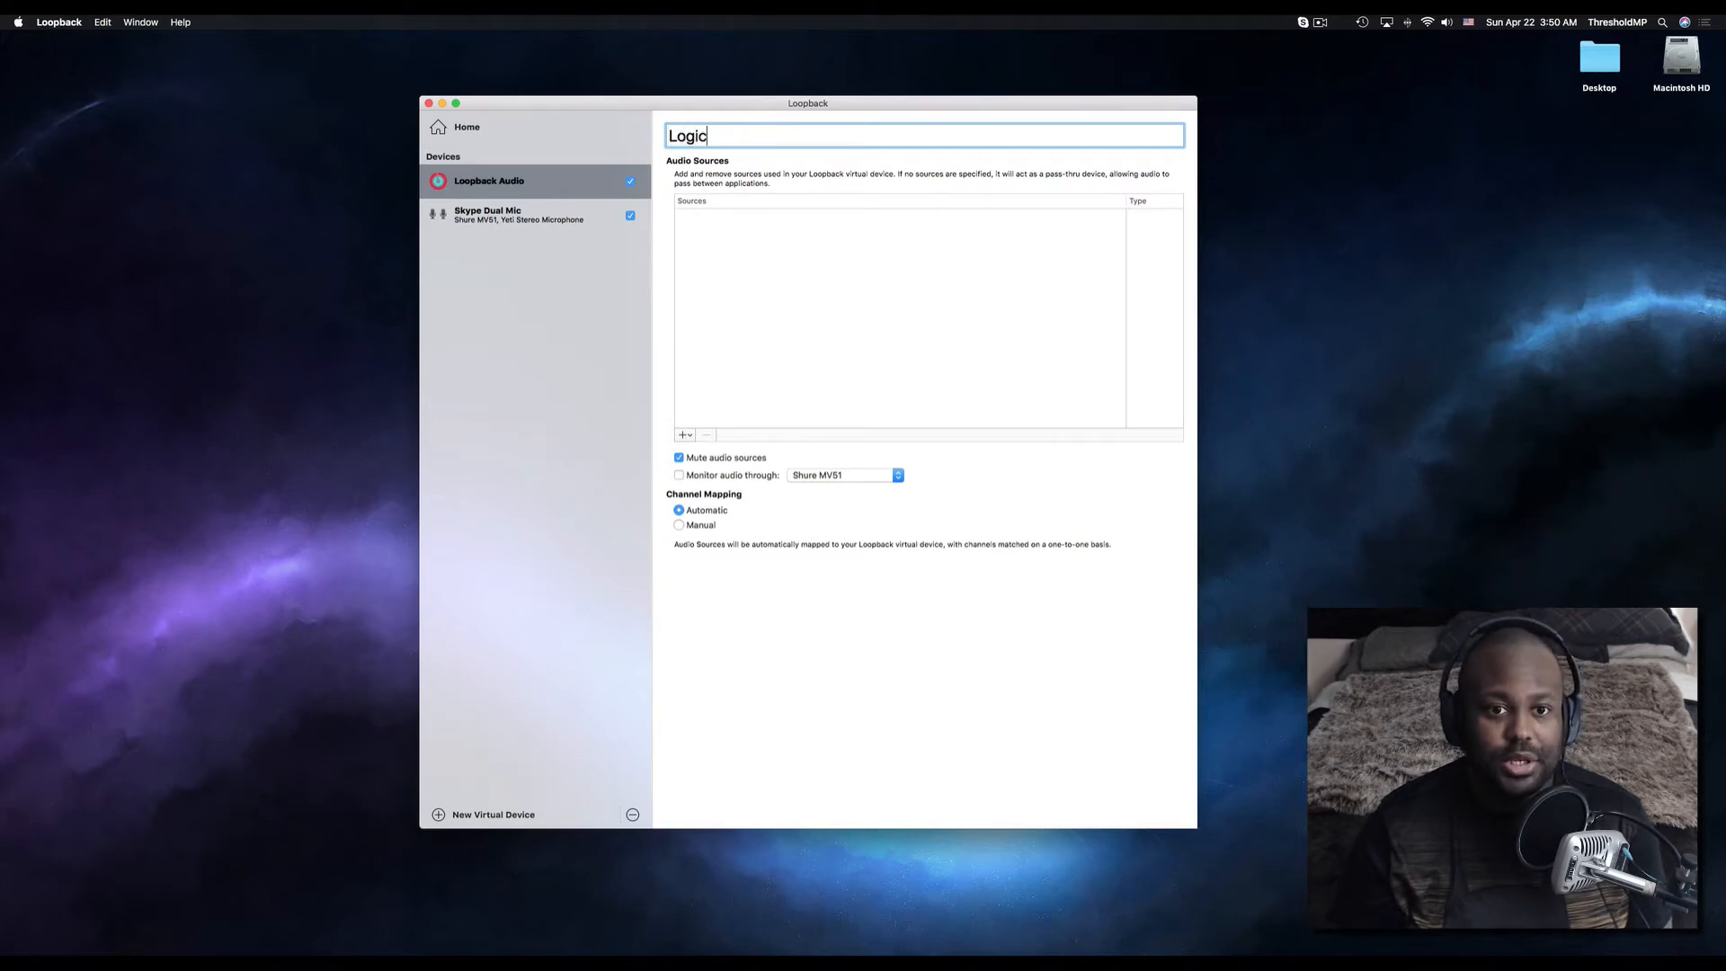
pyautogui.write(' Pro')
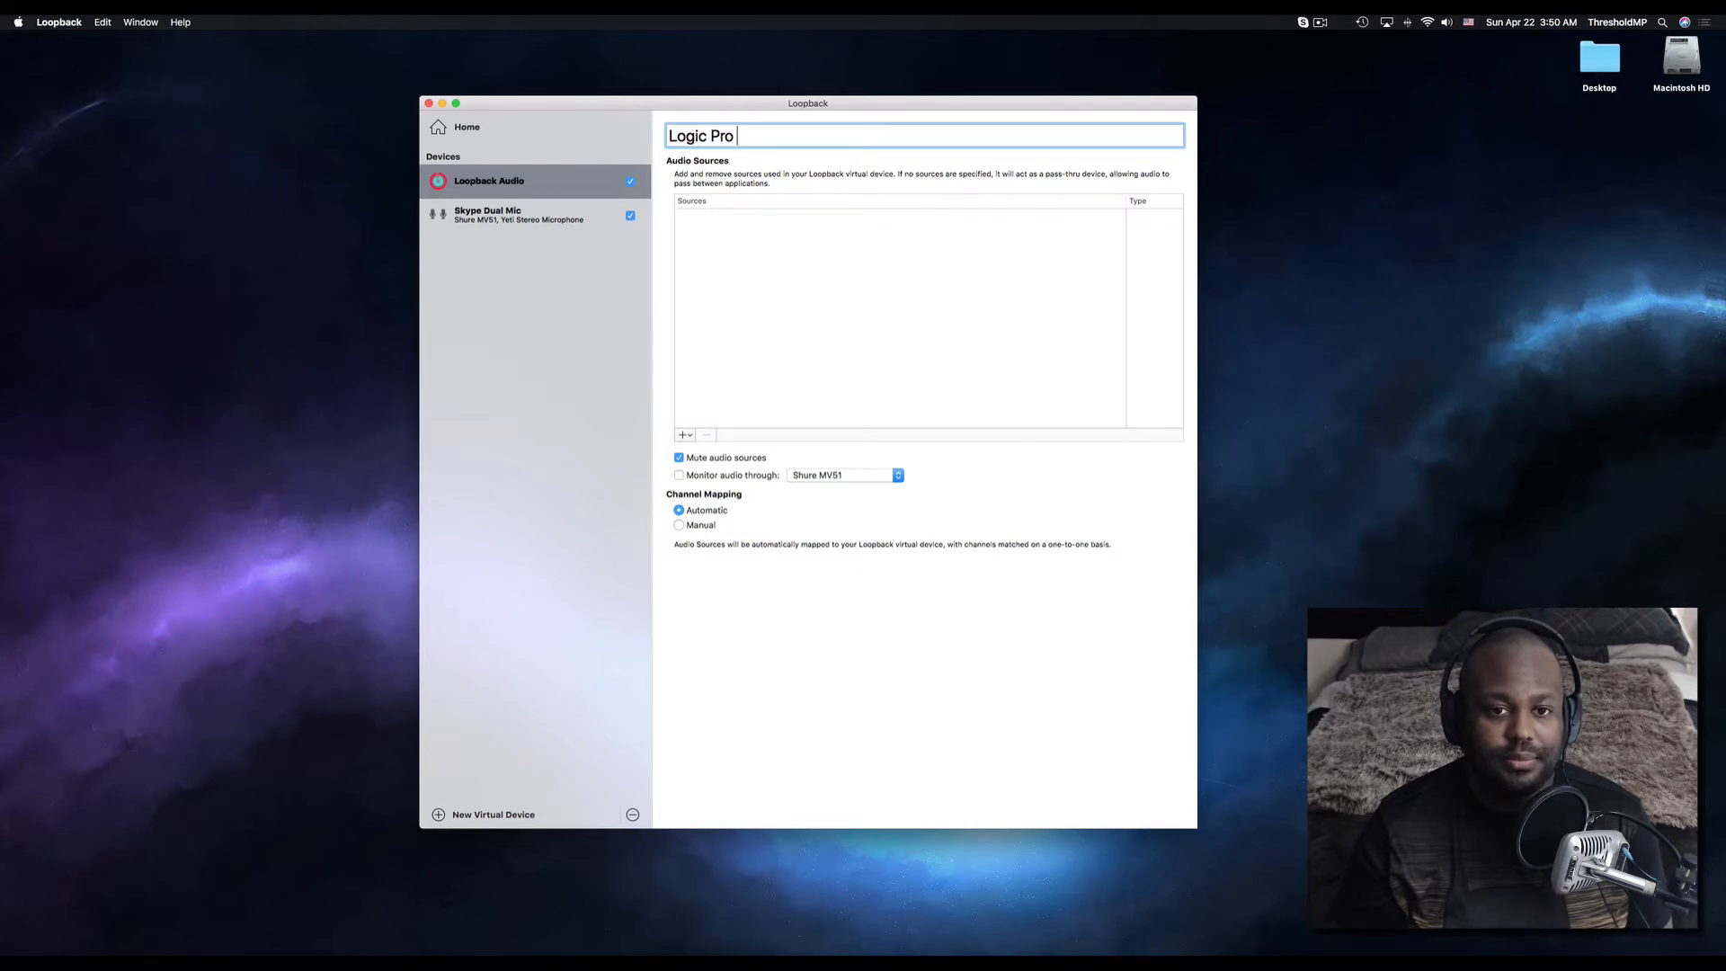
pyautogui.write(' MICS')
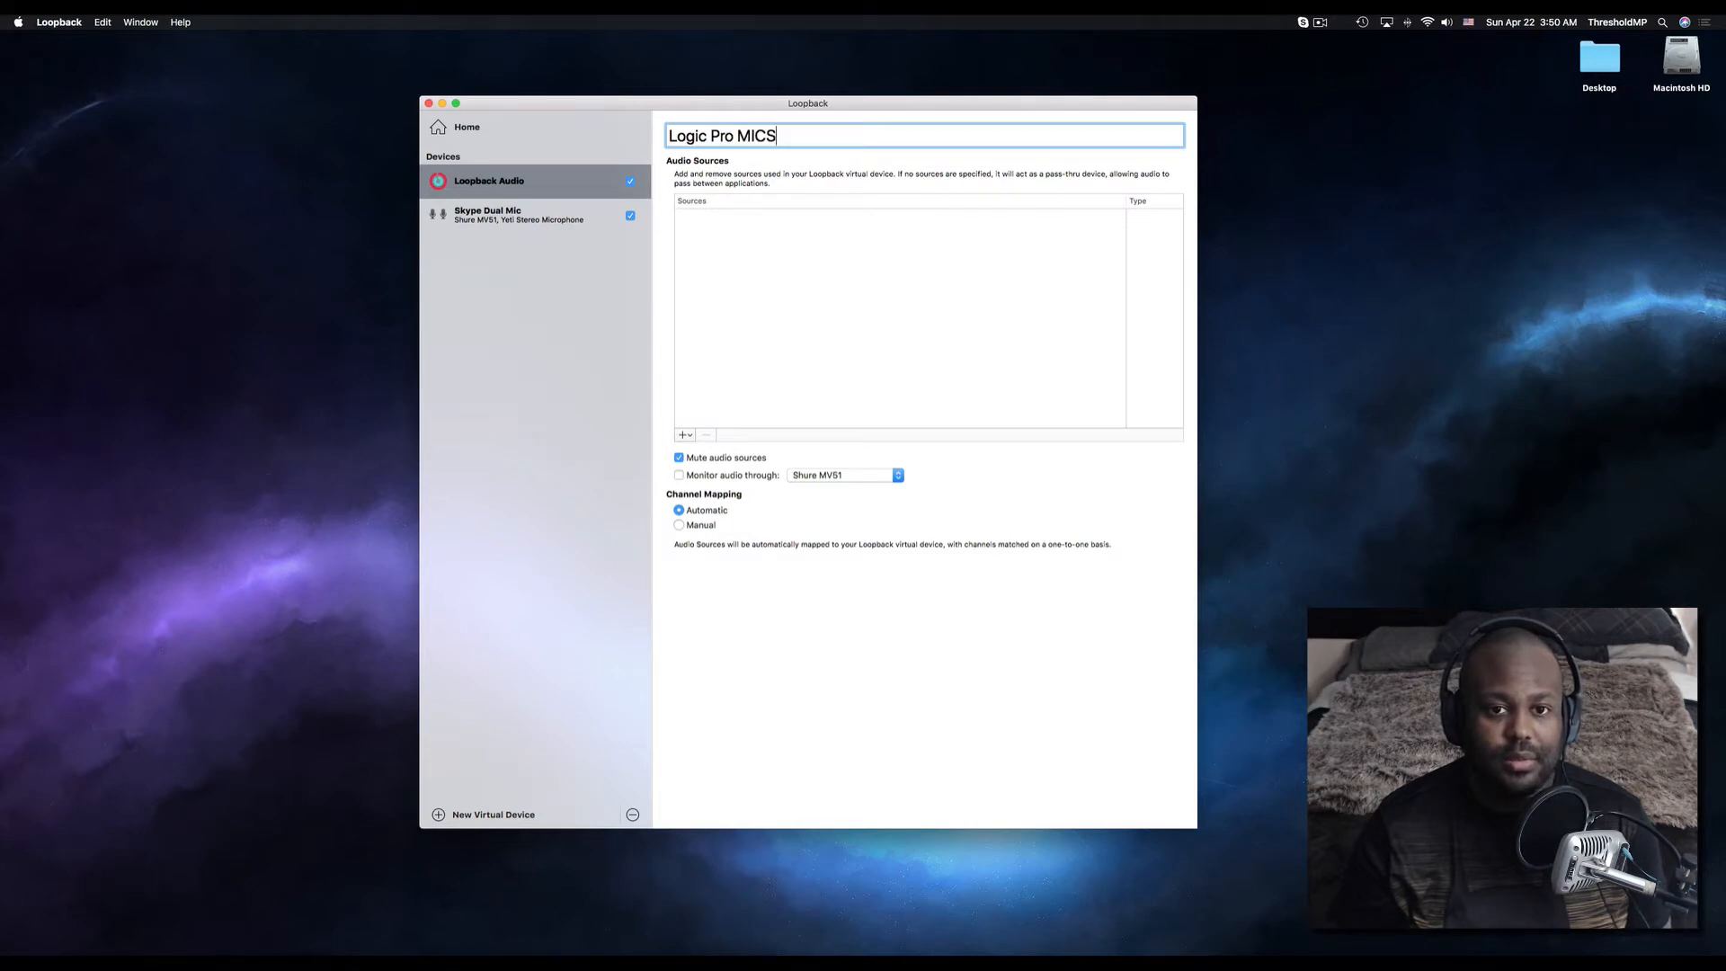
pyautogui.press('BackSpace')
pyautogui.press('BackSpace')
pyautogui.press('BackSpace')
pyautogui.write('ics')
pyautogui.press('Return')
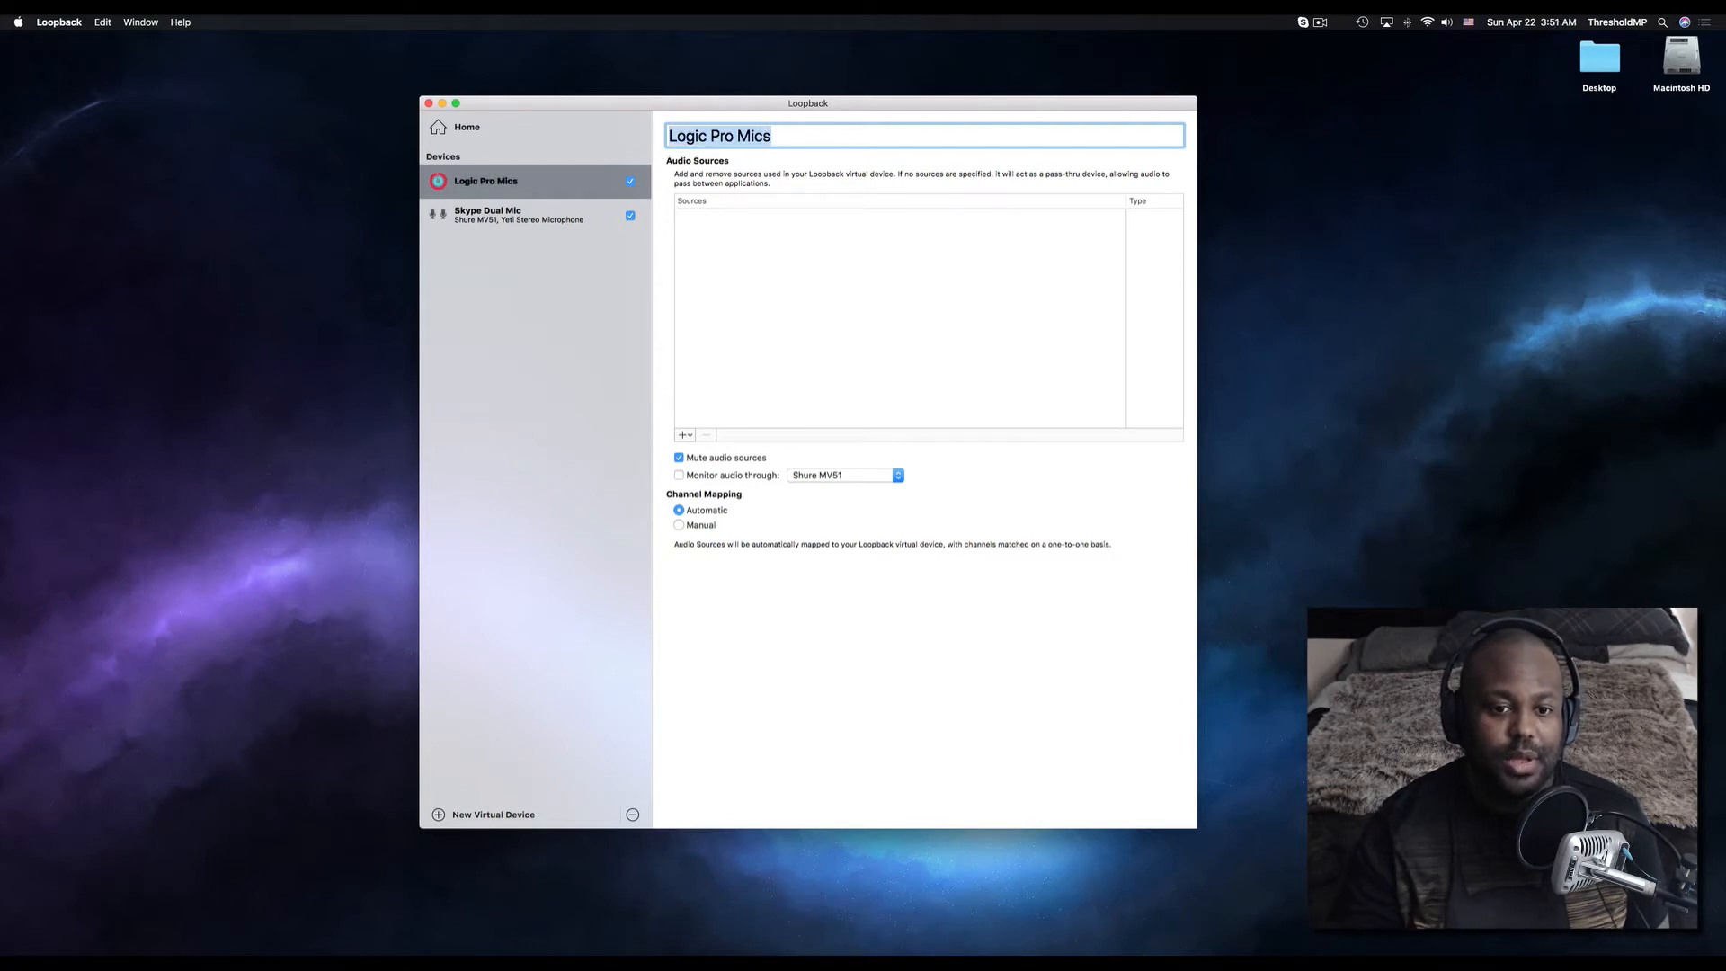
# Switch the Logic Pro Mics device to manual channel mapping and add channels 3 through 6.
pyautogui.click(679, 526)
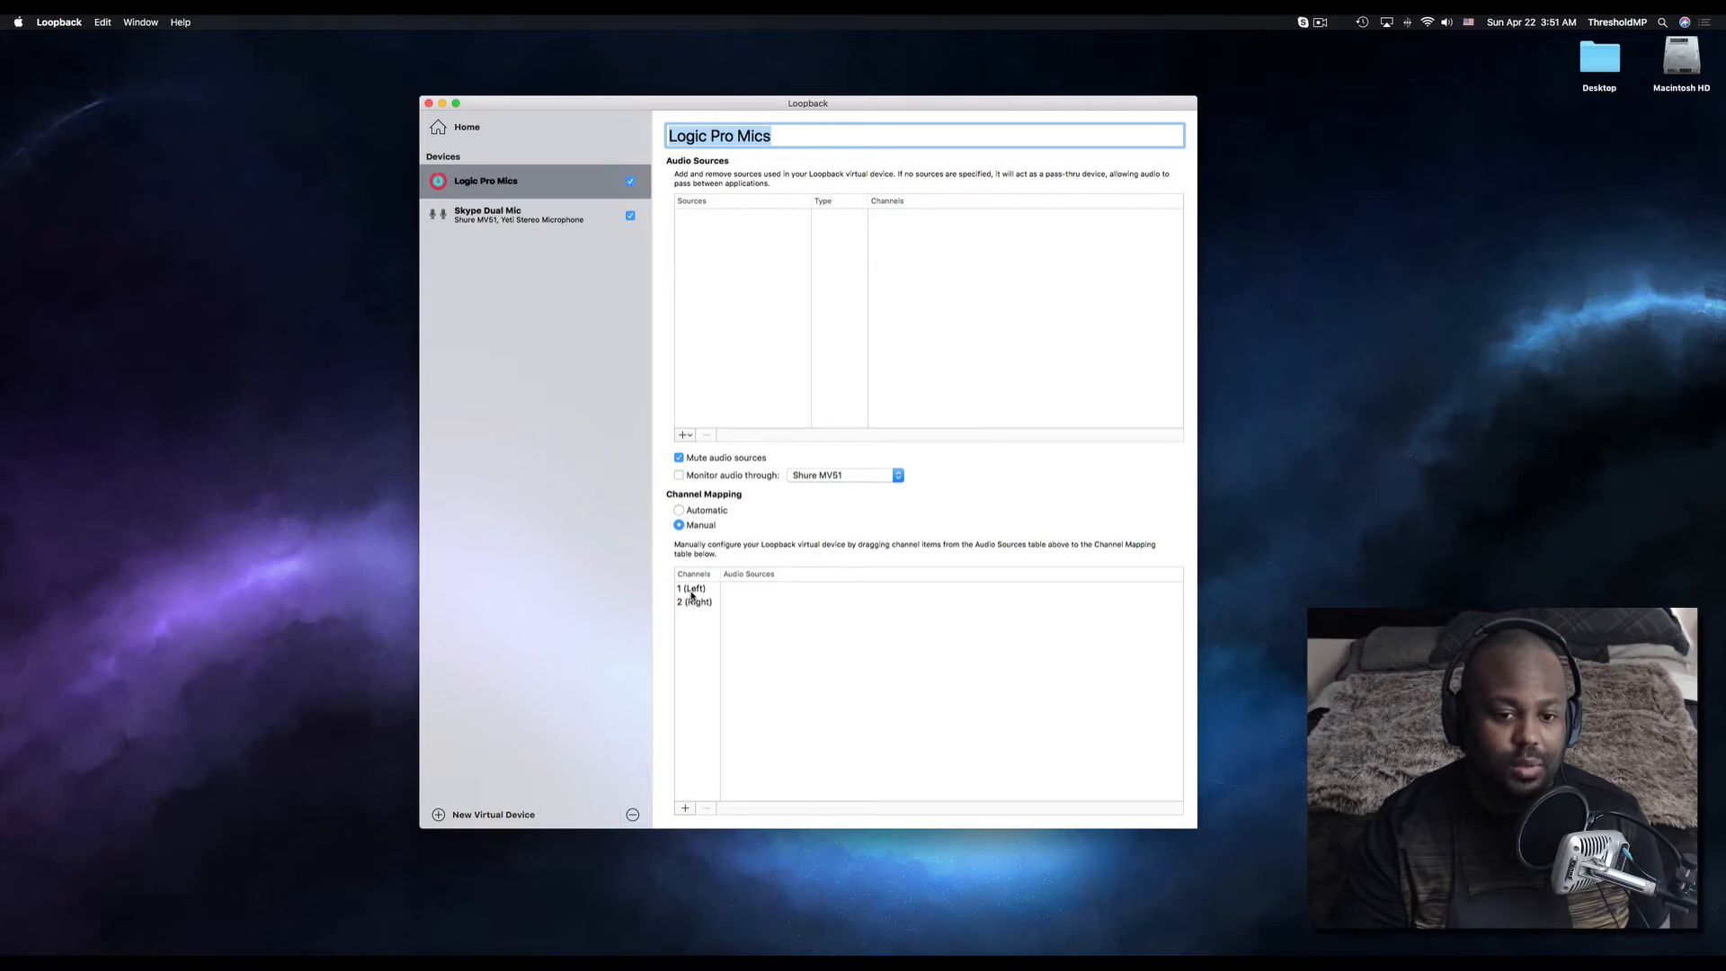
pyautogui.click(684, 808)
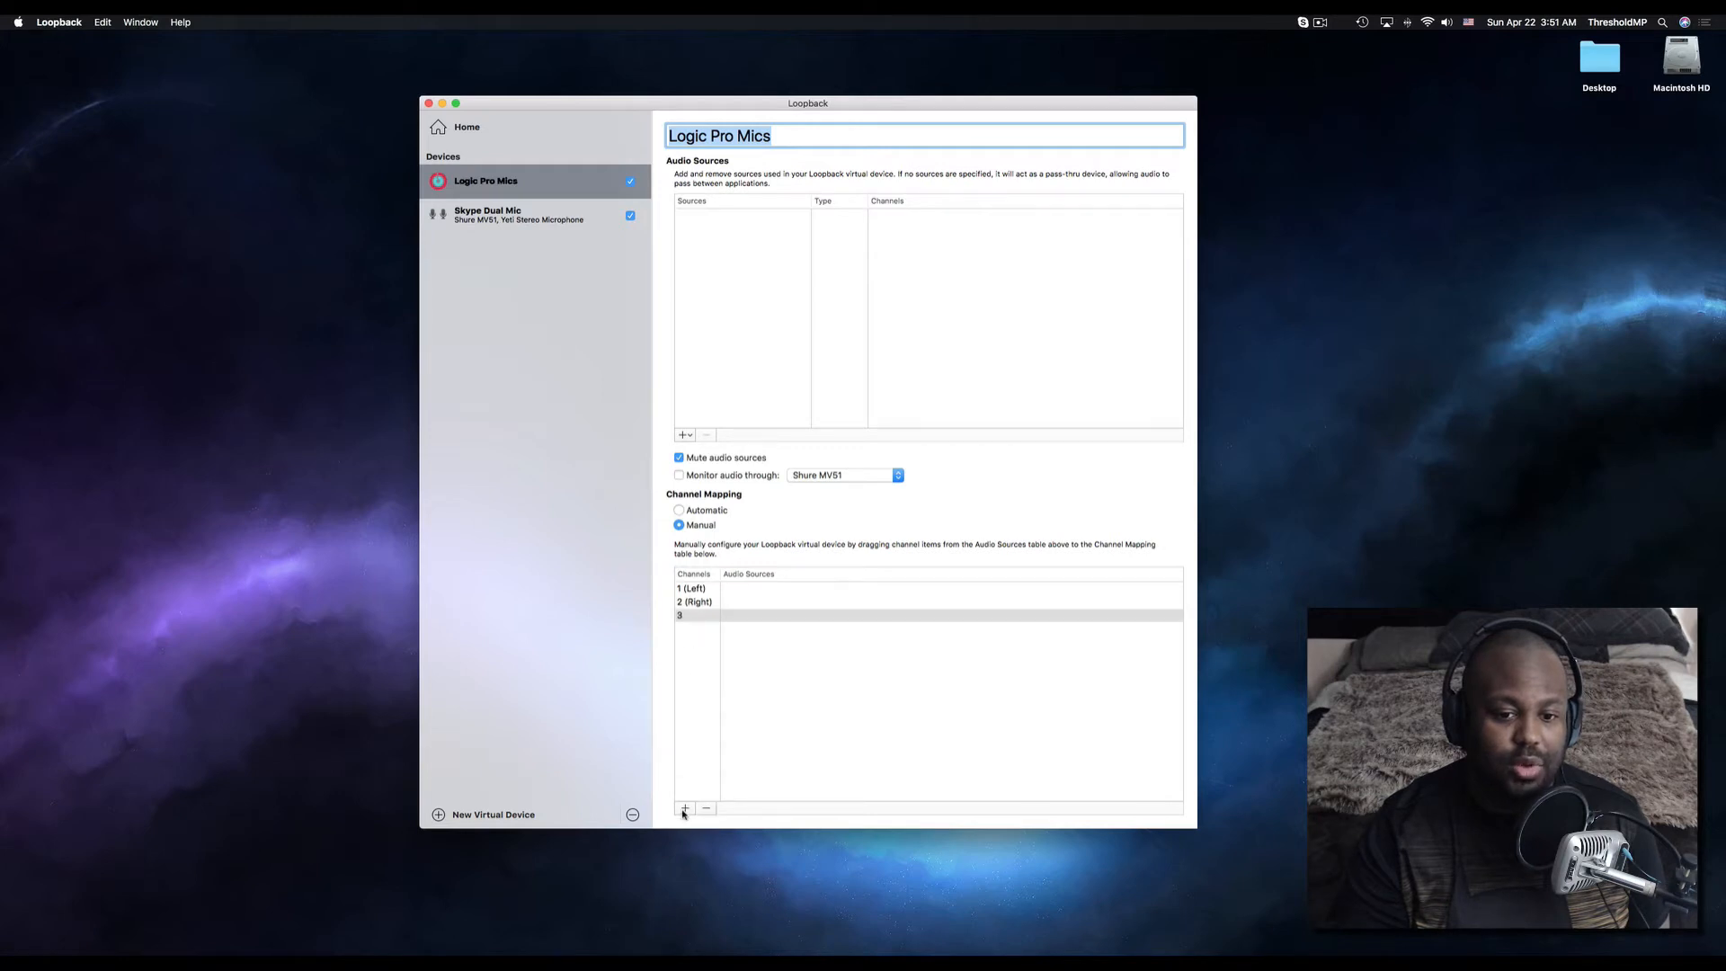
pyautogui.click(684, 808)
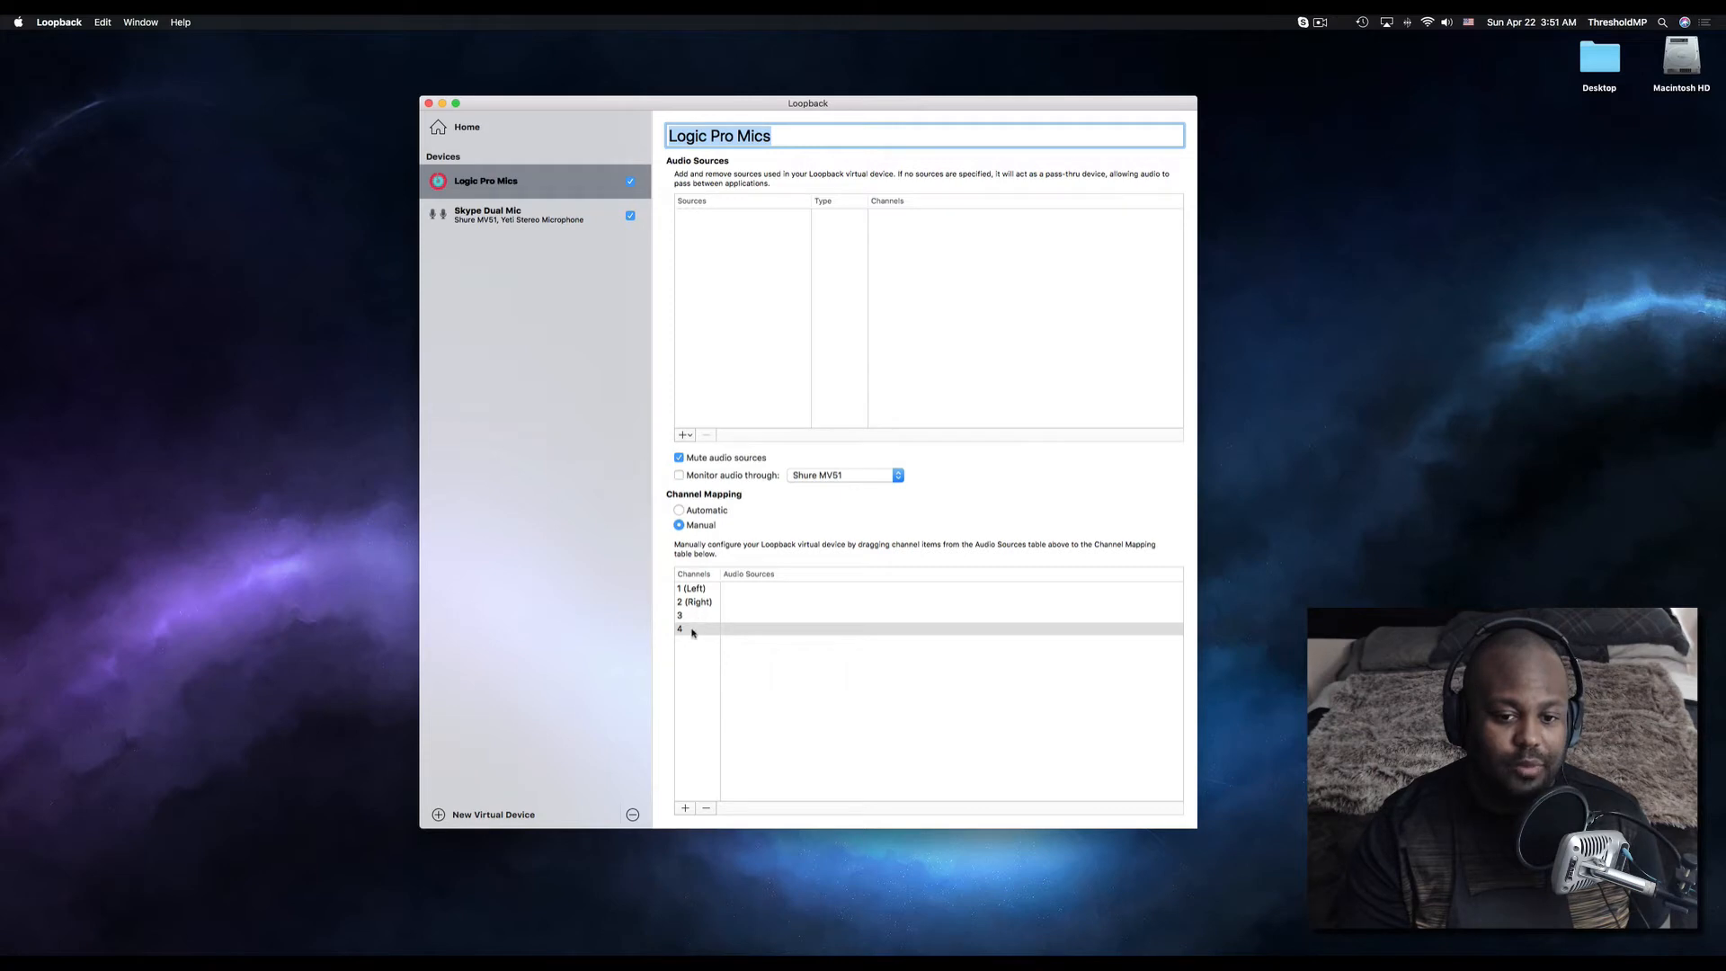
pyautogui.click(685, 809)
pyautogui.click(685, 808)
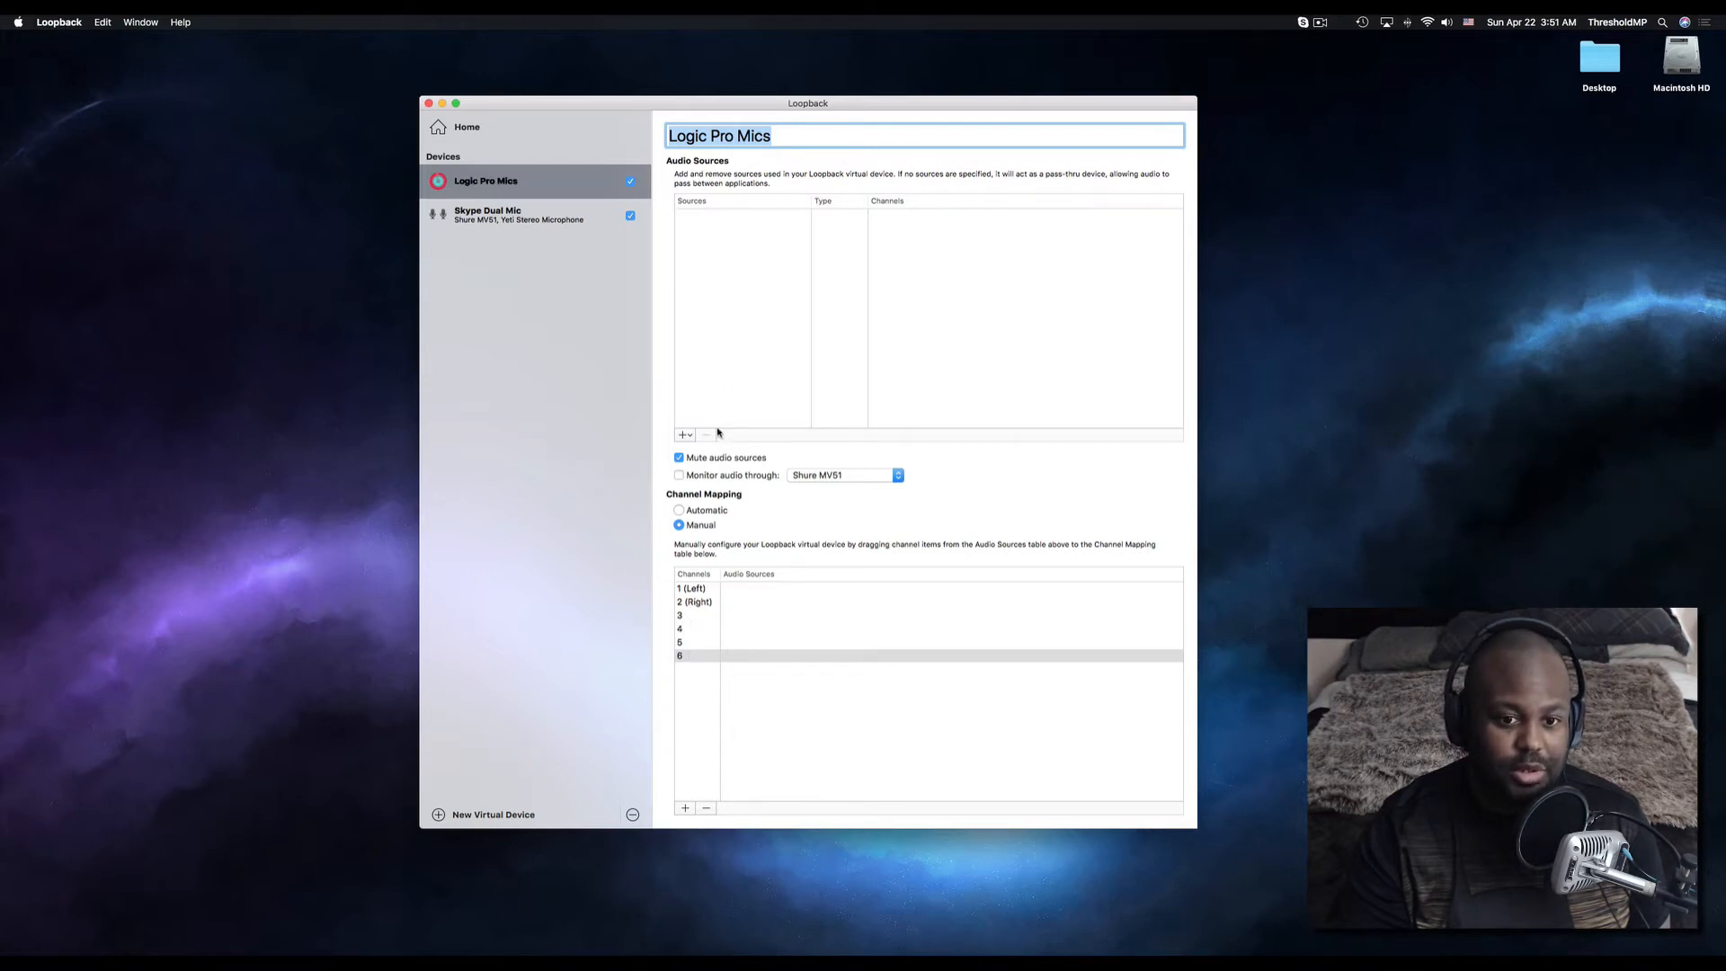
# Add the Shure MV51 and Yeti Stereo Microphone as audio sources of the Logic Pro Mics device.
pyautogui.click(682, 437)
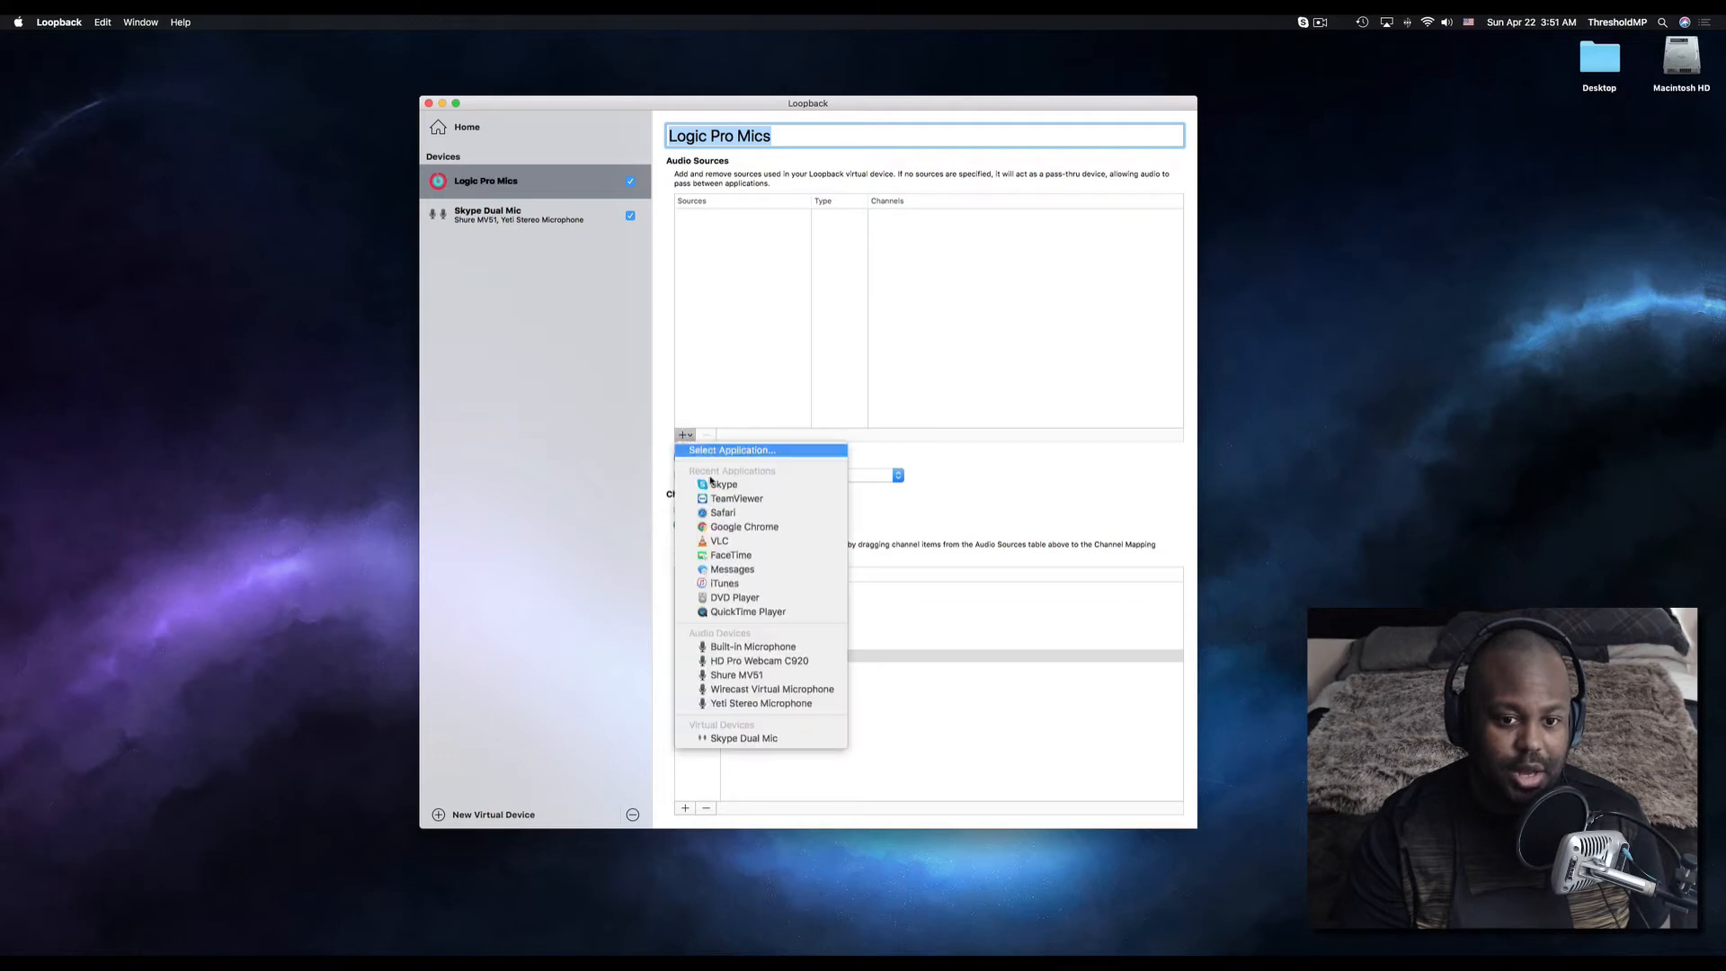
pyautogui.click(769, 675)
pyautogui.click(686, 435)
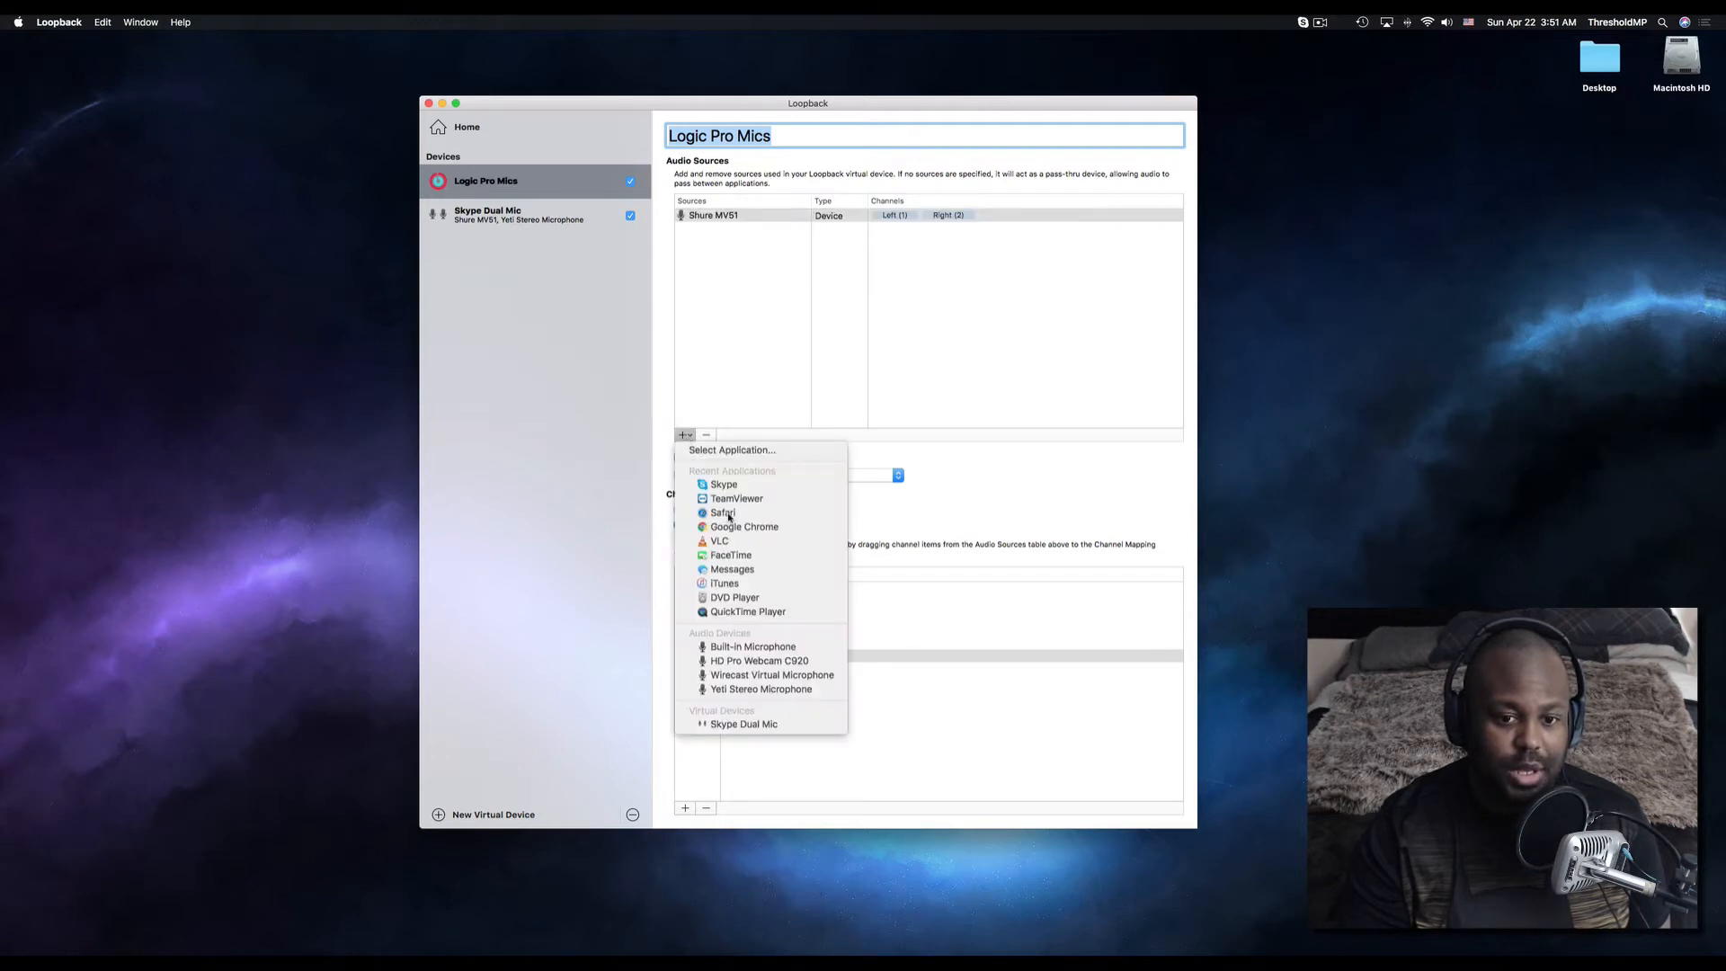
pyautogui.click(777, 694)
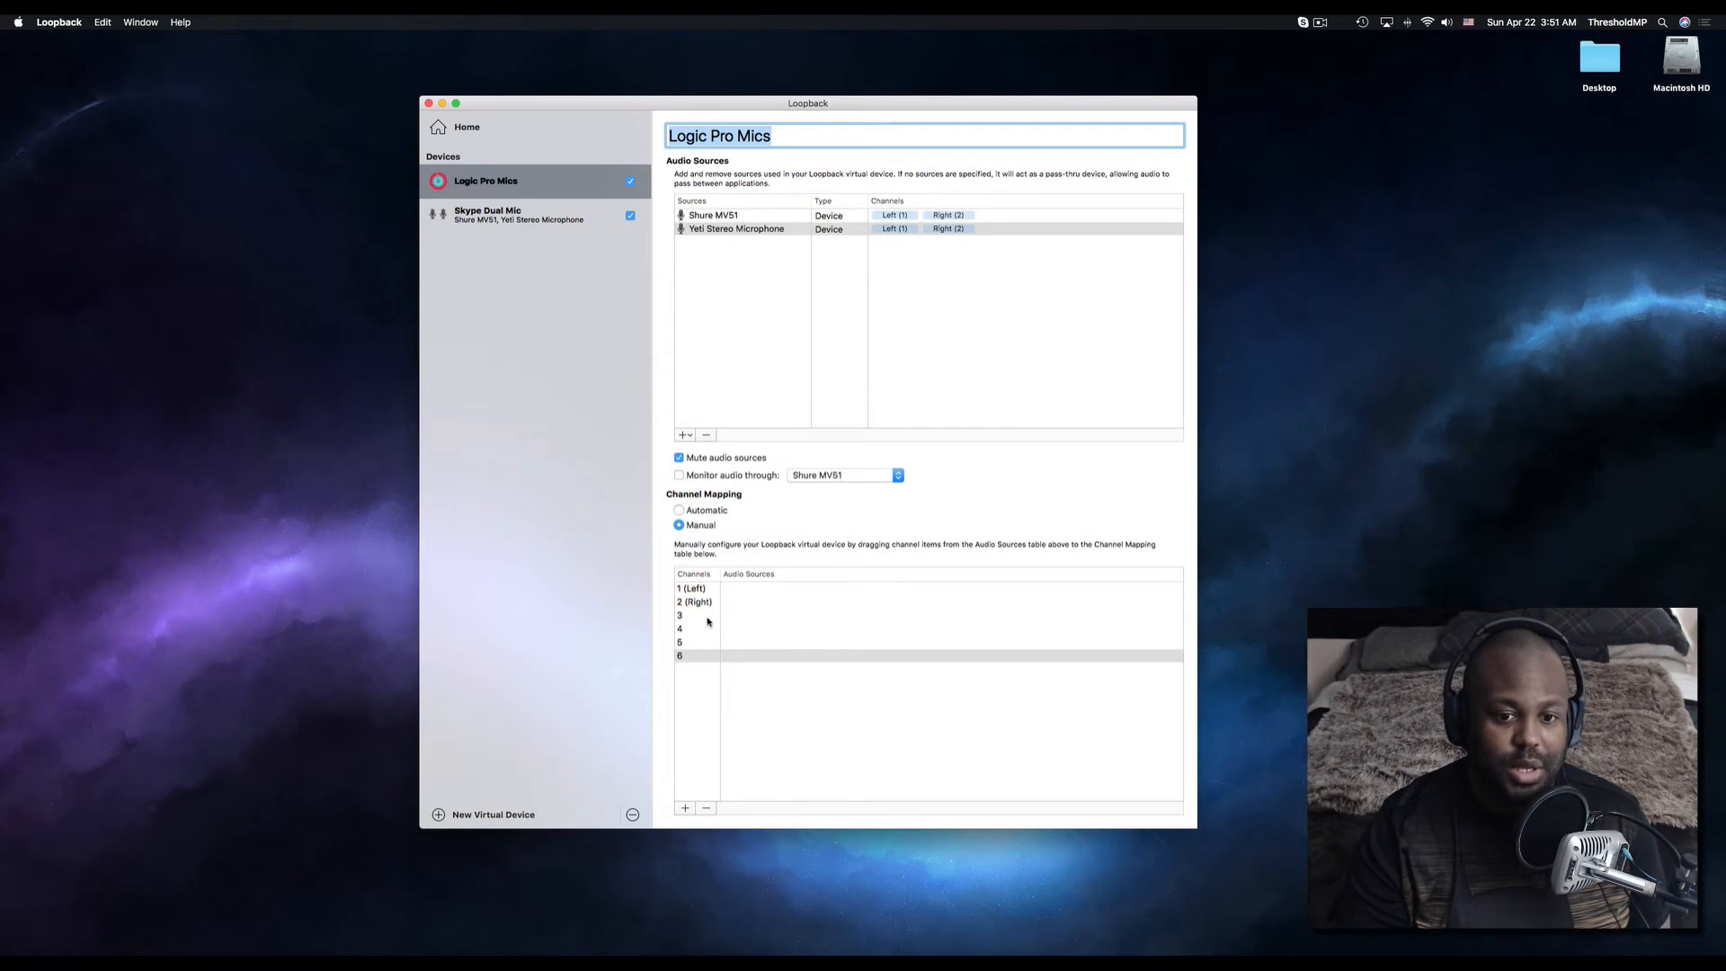
# Map the Shure MV51's left channel to channel 3 and its right channel to channel 4.
pyautogui.moveTo(892, 214); pyautogui.dragTo(766, 622)
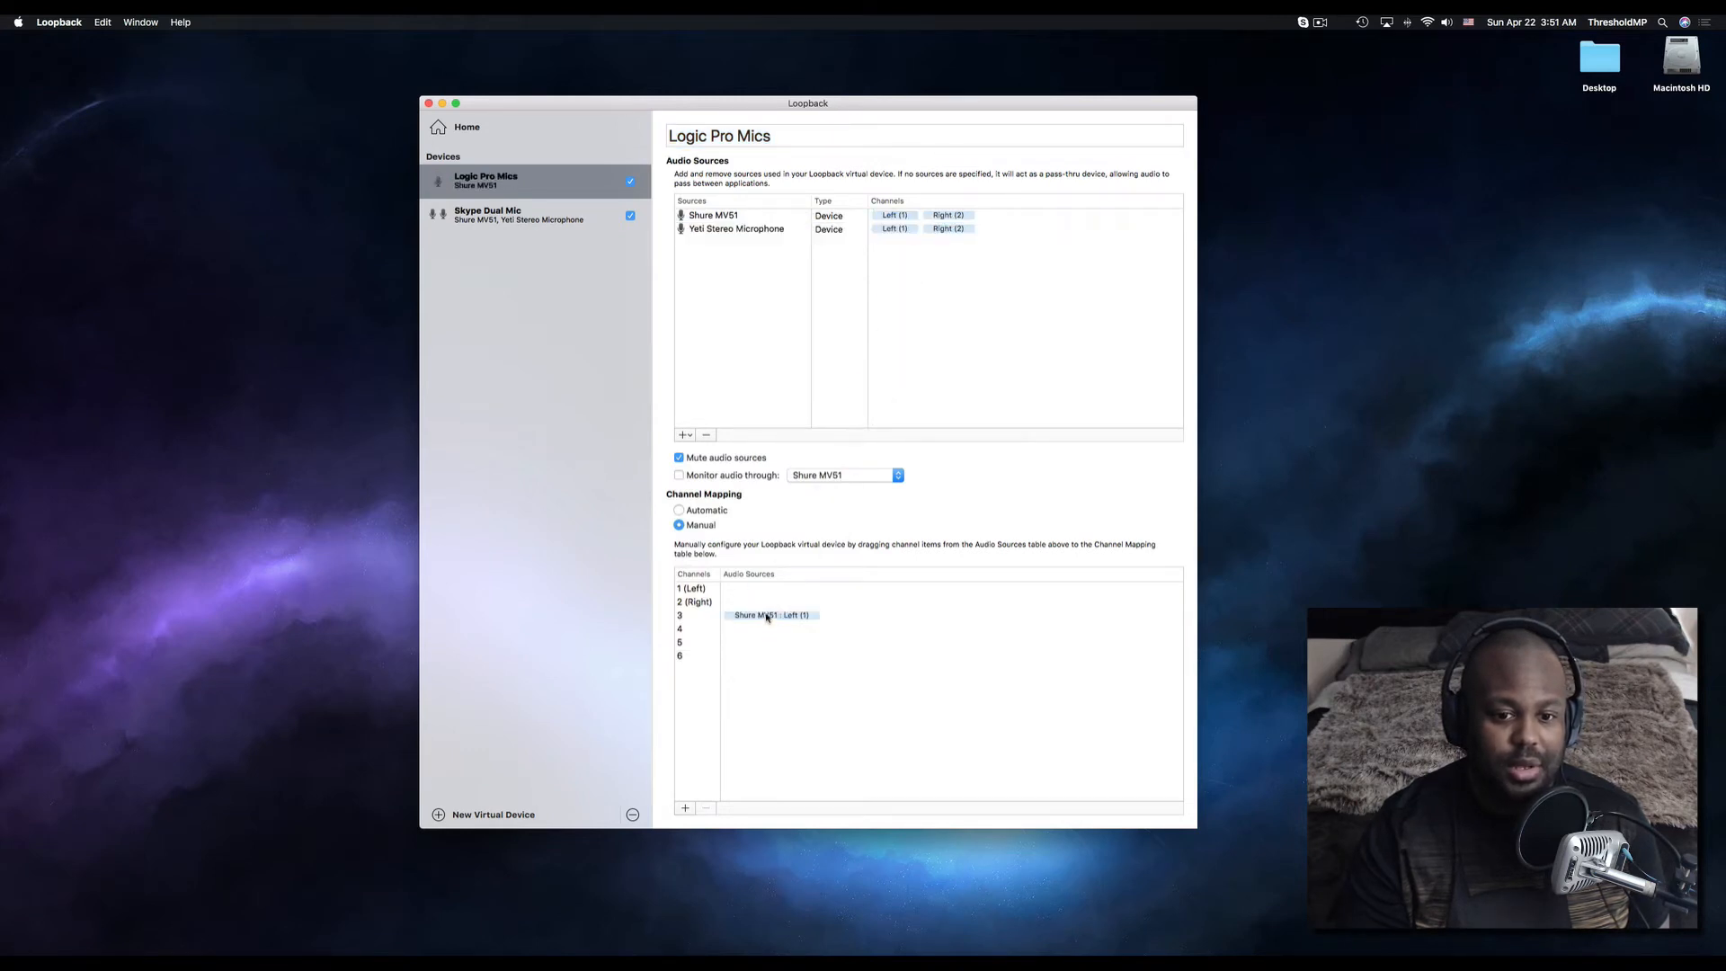
pyautogui.moveTo(944, 220); pyautogui.dragTo(754, 638)
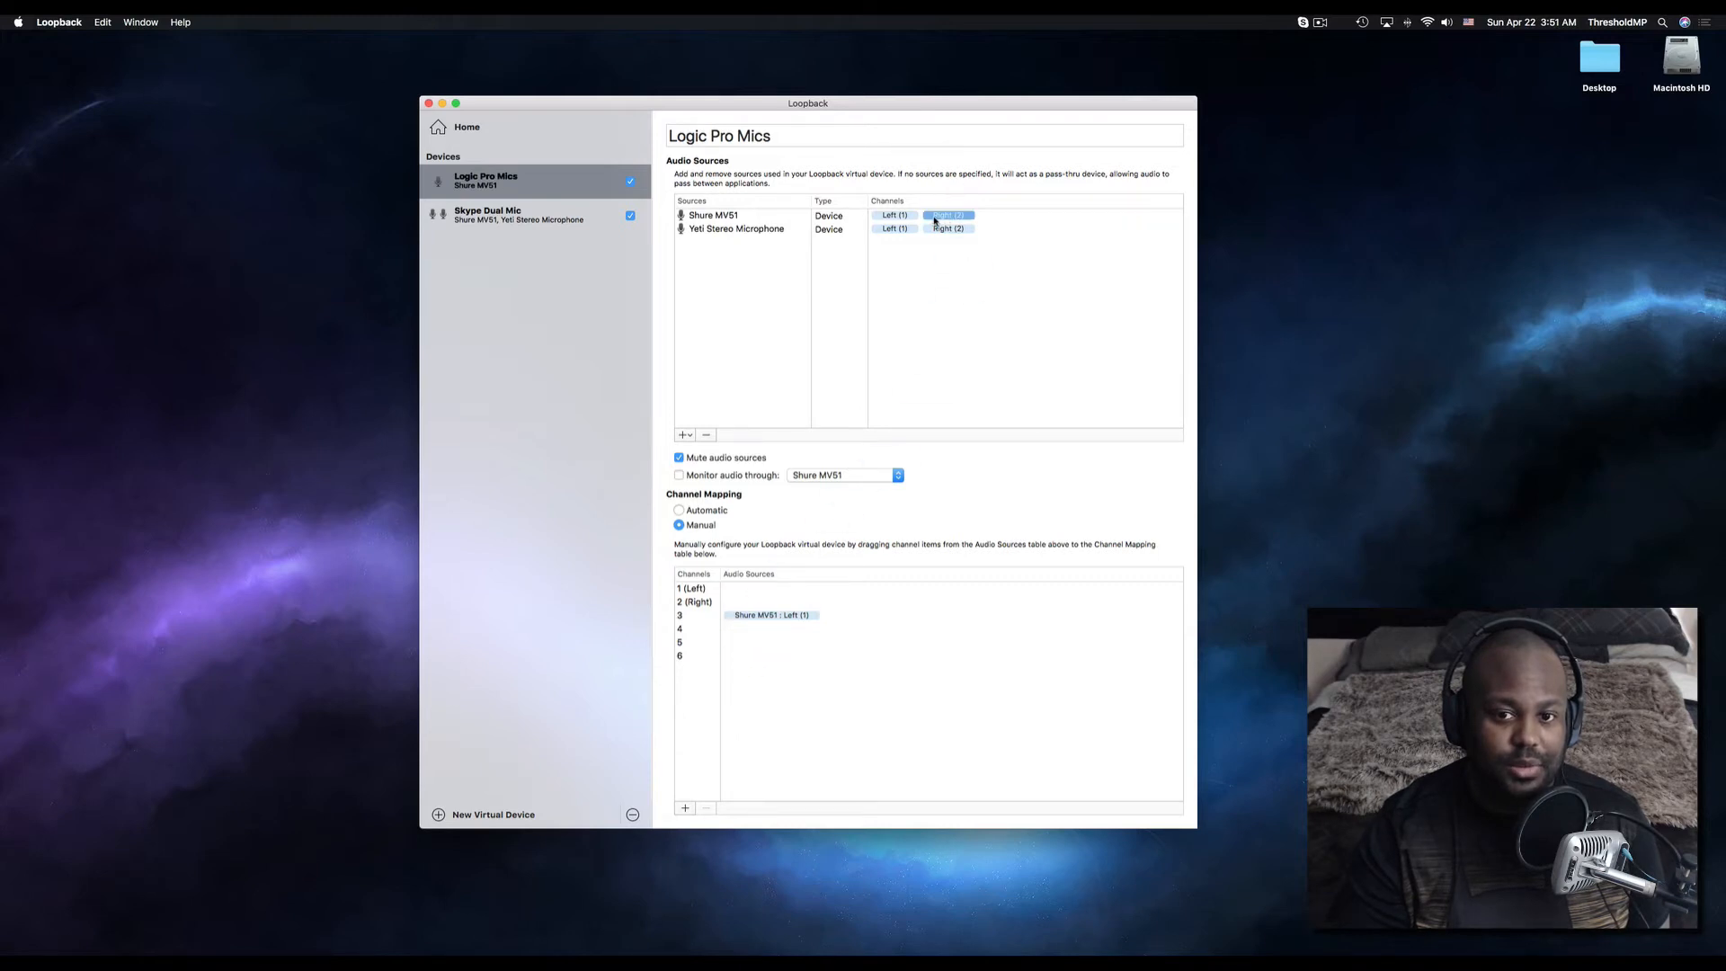
pyautogui.moveTo(935, 220); pyautogui.dragTo(745, 635)
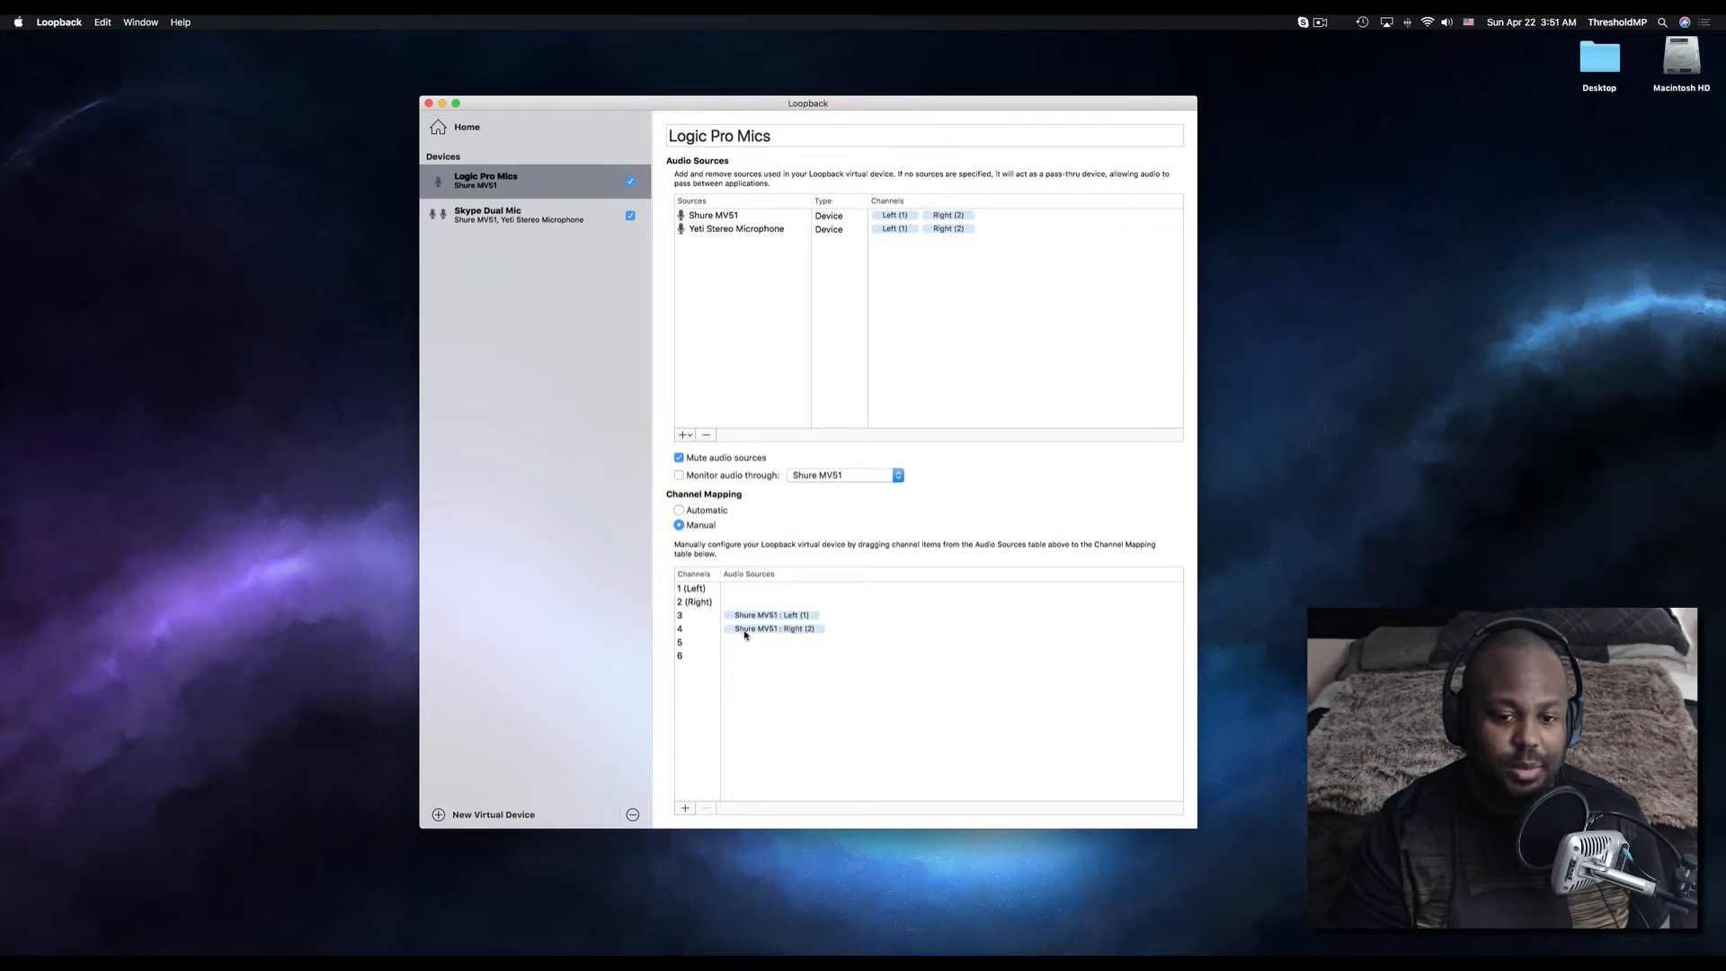
# Map the Yeti Stereo Microphone's left channel to channel 5 and its right channel to channel 6, removing the misplaced left channel from channel 6.
pyautogui.moveTo(894, 228); pyautogui.dragTo(751, 657)
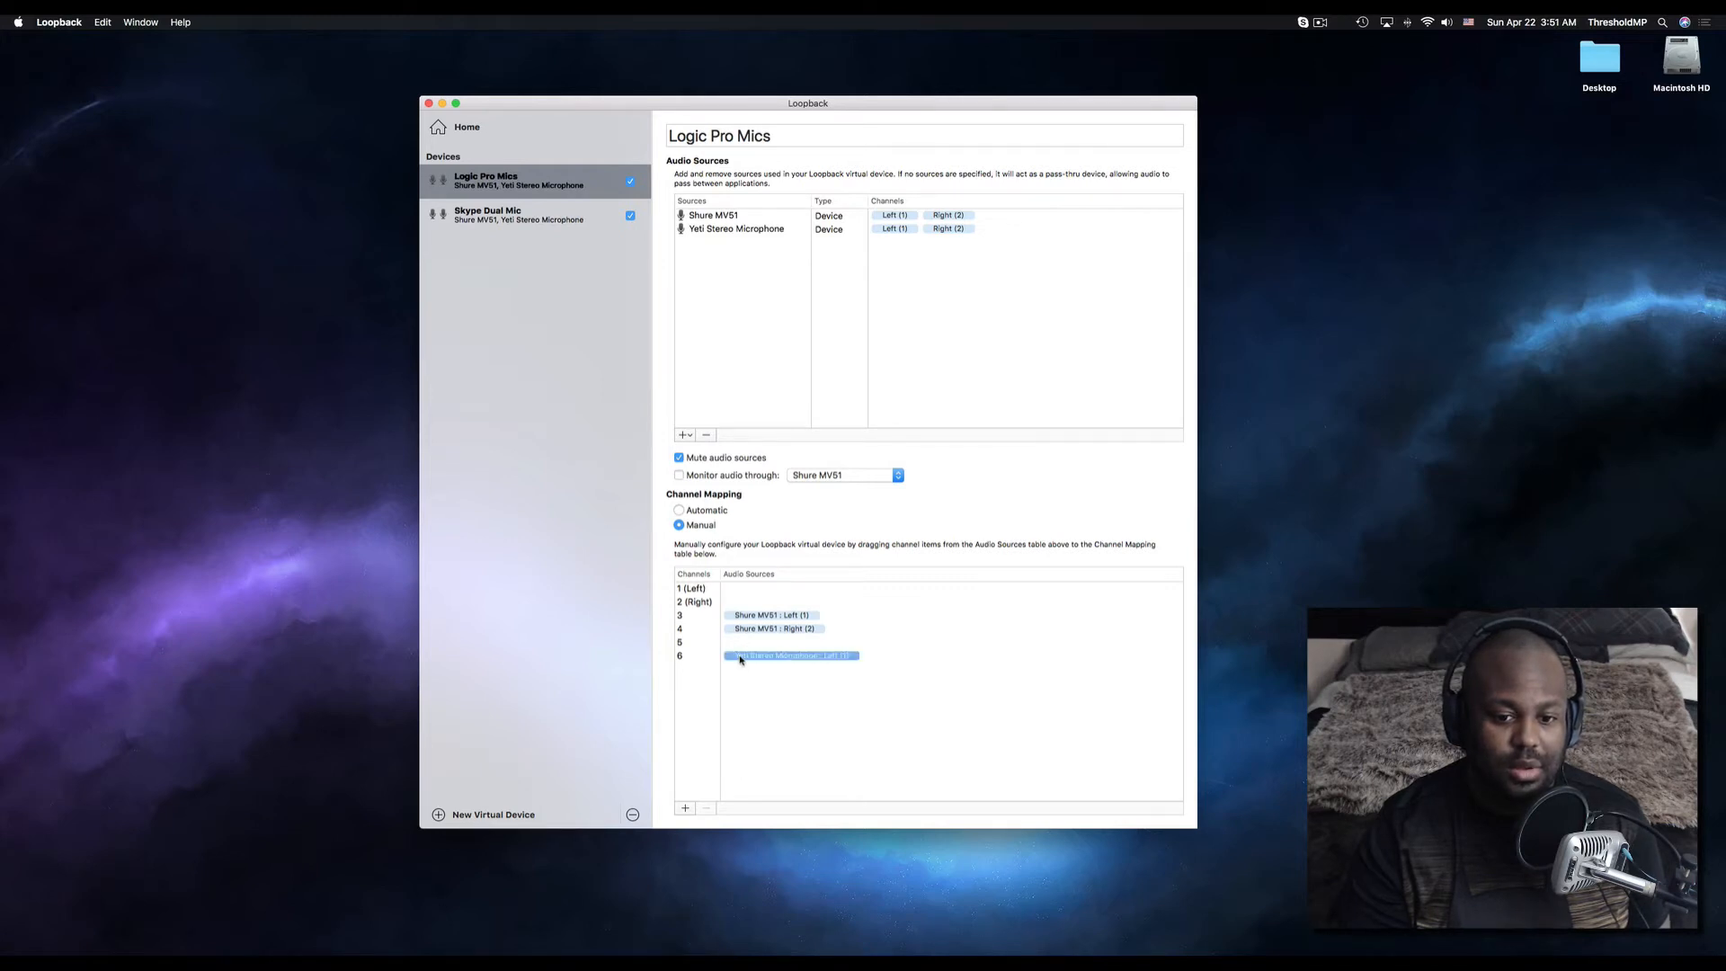
pyautogui.moveTo(740, 662); pyautogui.dragTo(742, 648)
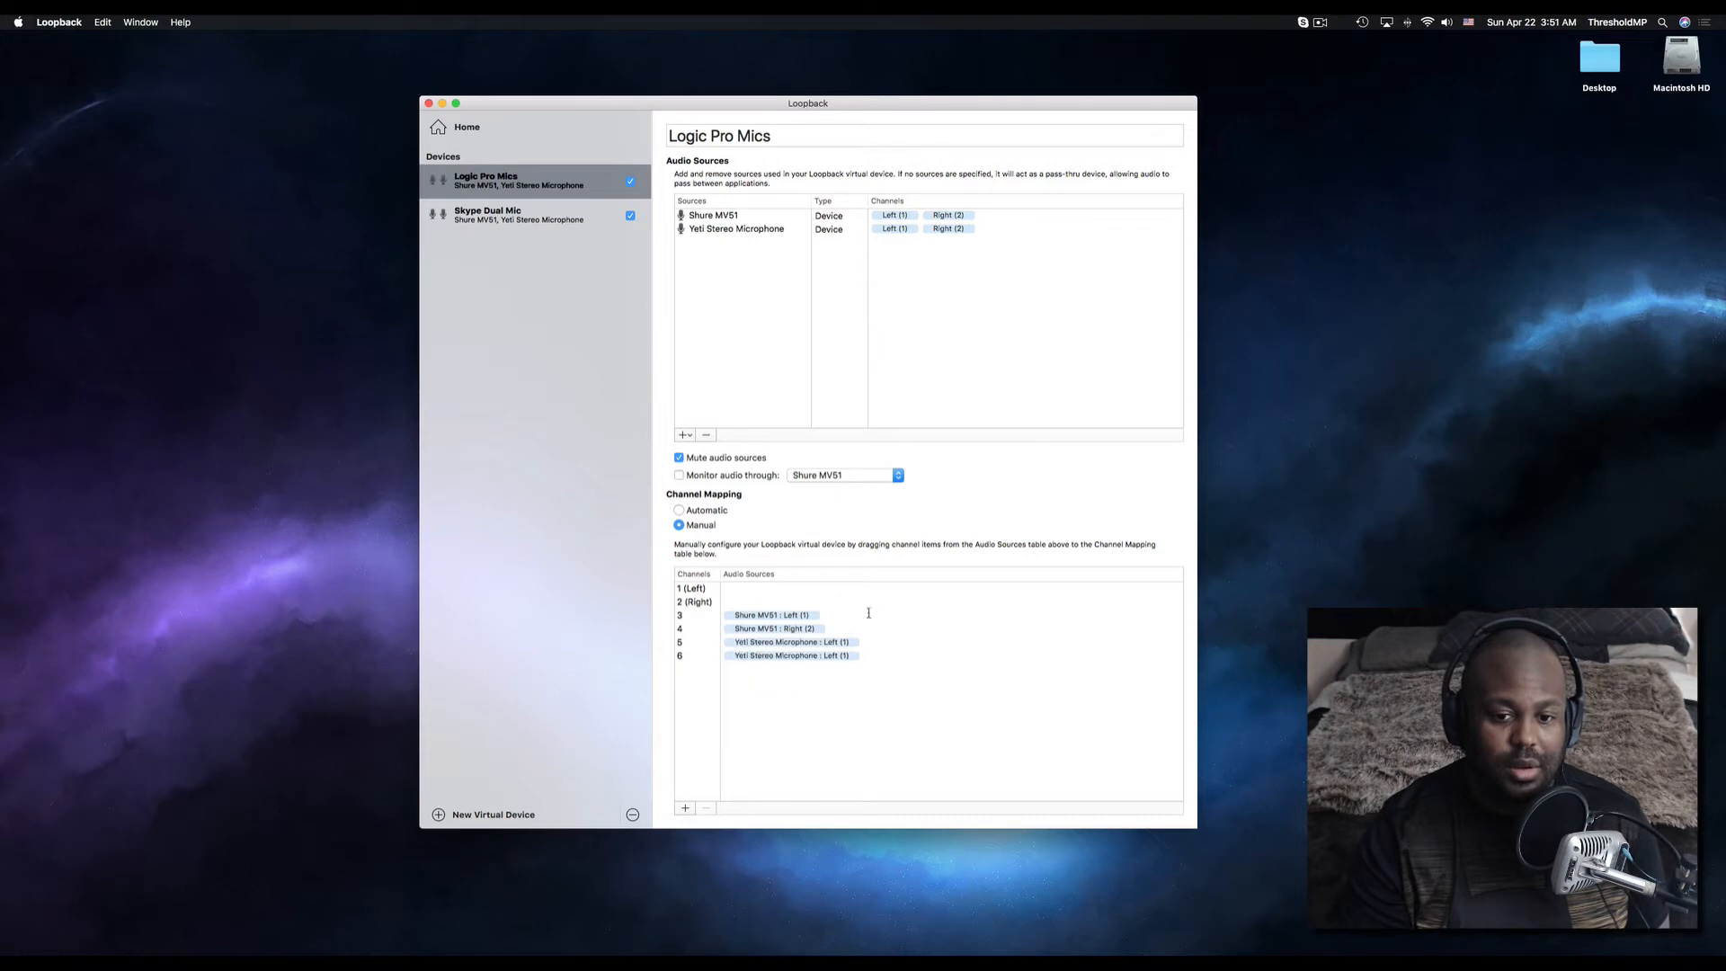
pyautogui.click(809, 661)
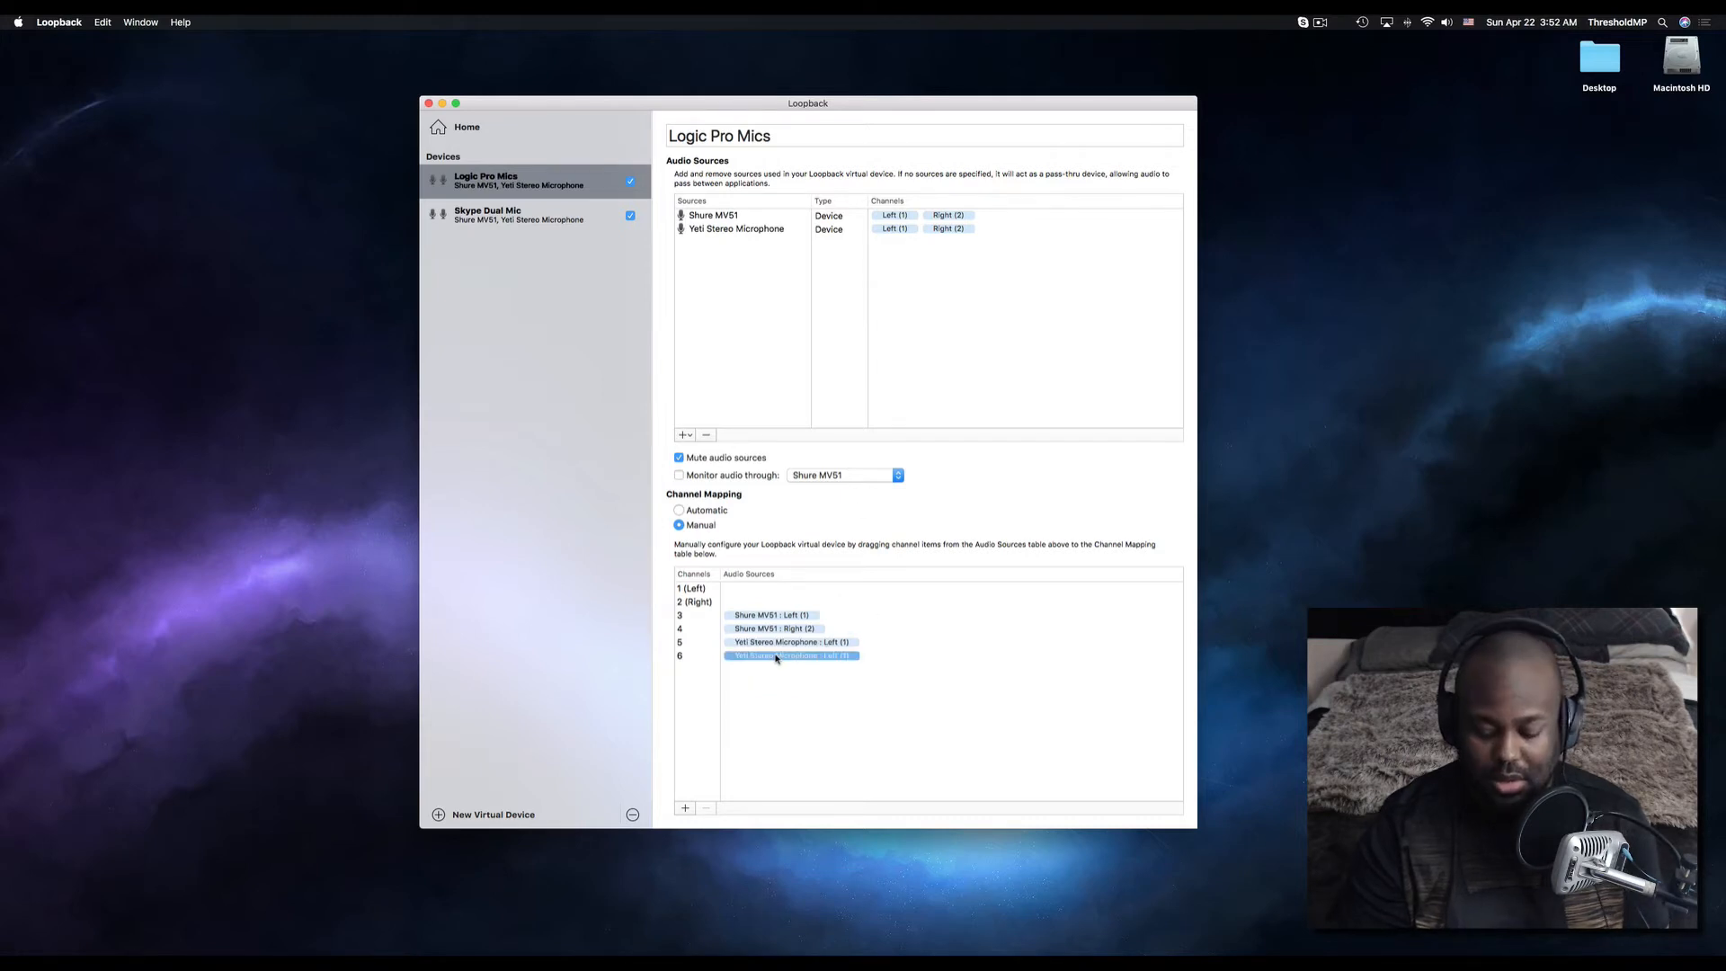
pyautogui.press('BackSpace')
pyautogui.click(950, 230)
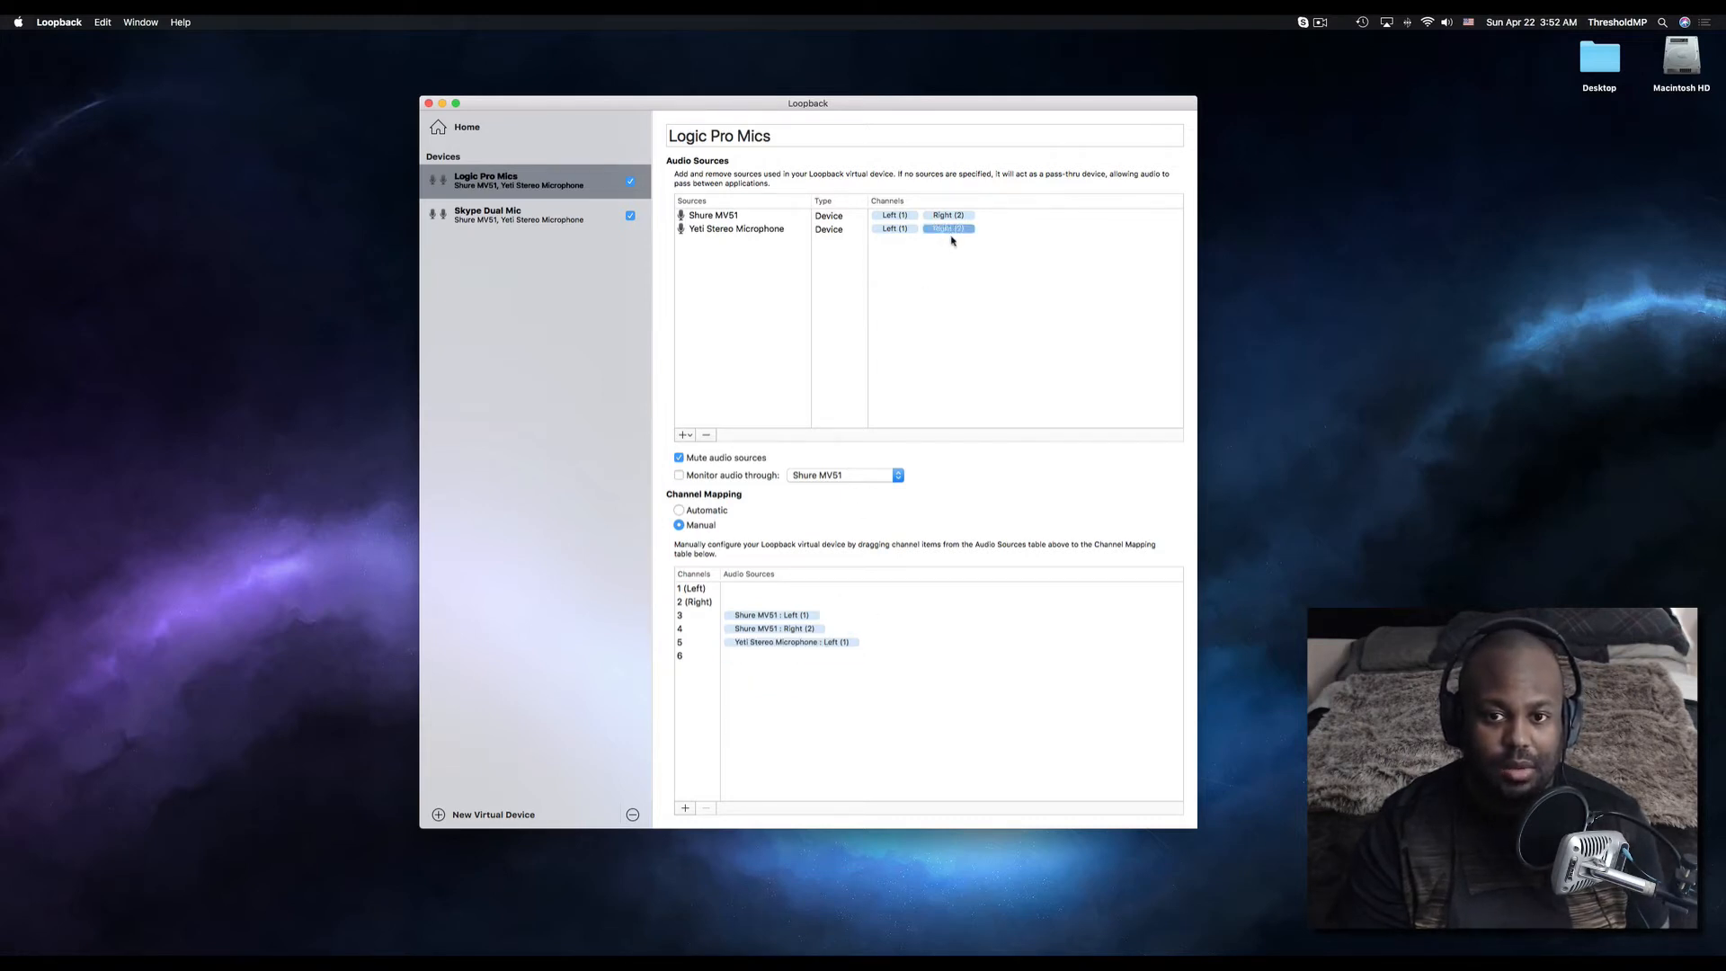
pyautogui.moveTo(951, 236); pyautogui.dragTo(758, 663)
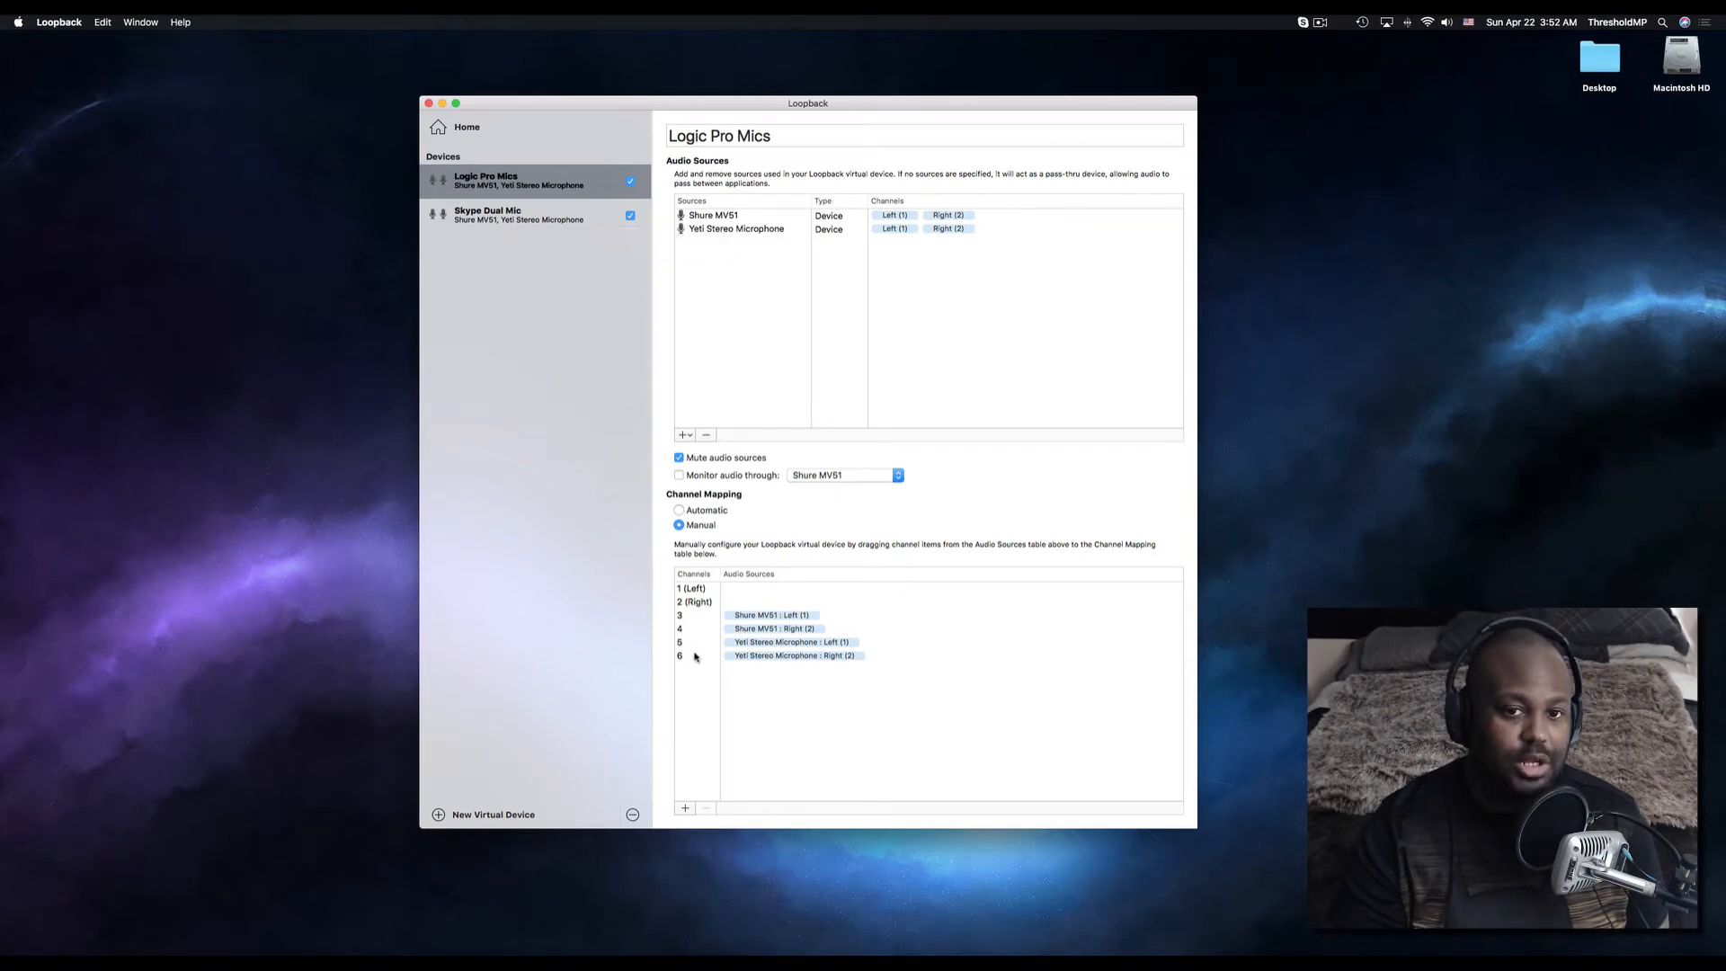
# Select the Skype Dual Mic device, switch to Skype and check which microphones its Audio & Video Settings offer.
pyautogui.click(490, 225)
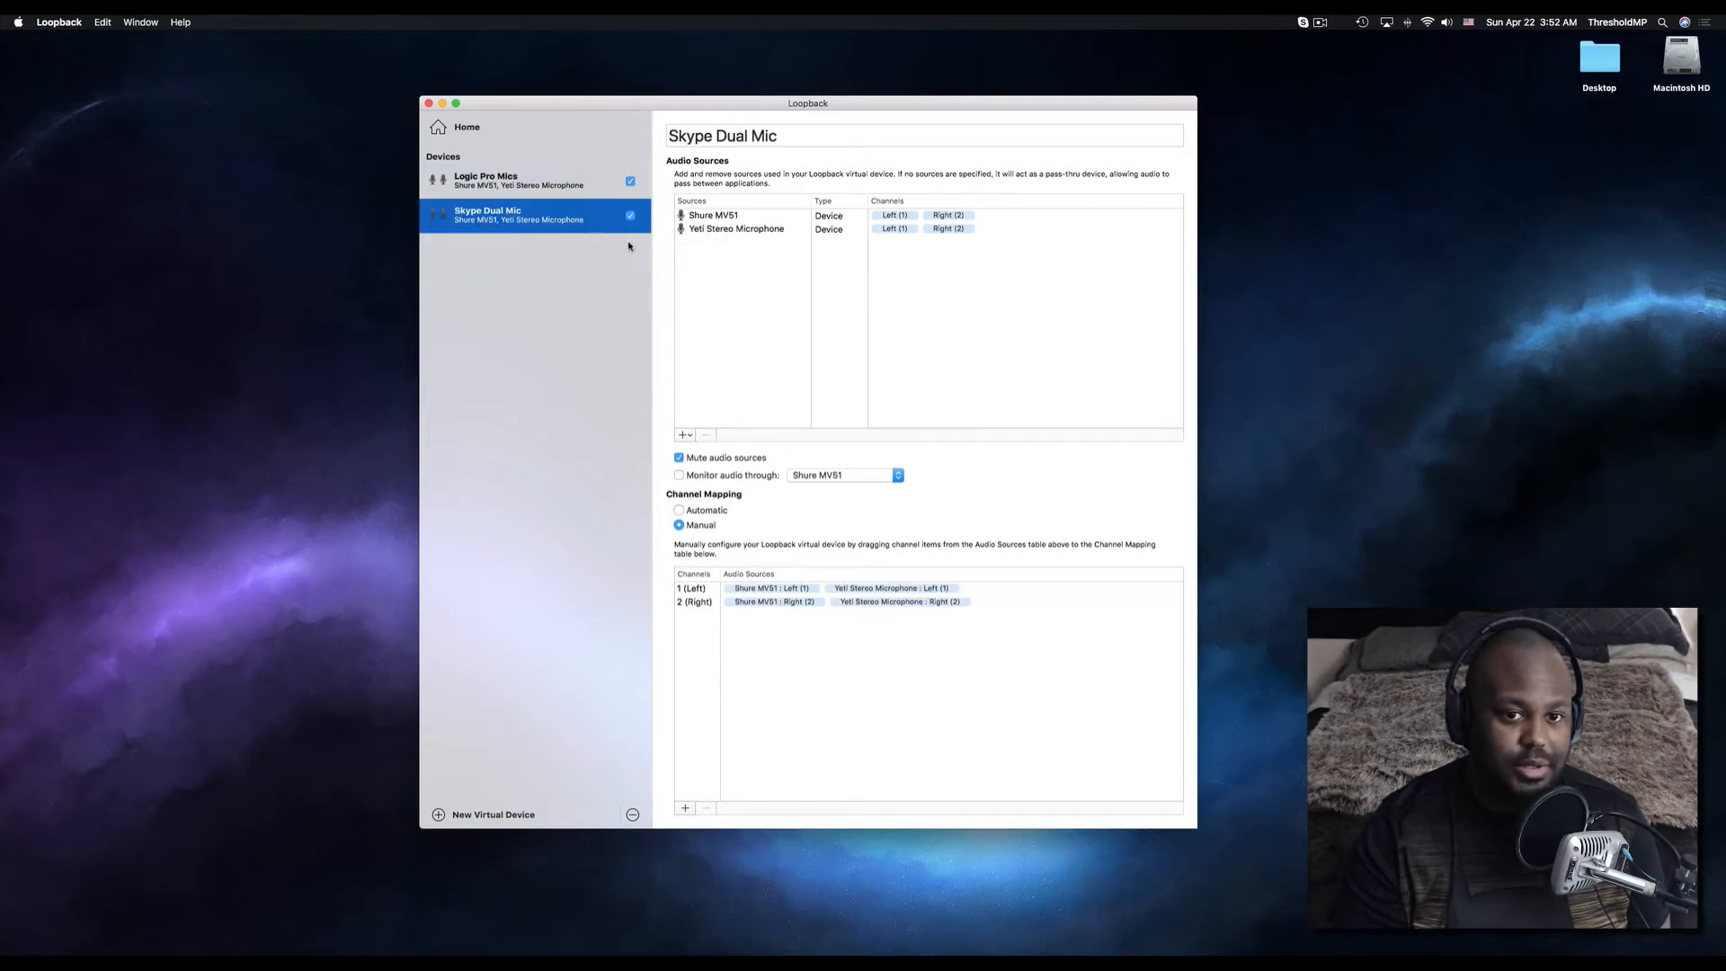
pyautogui.hotkey('ctrl', 'Up')
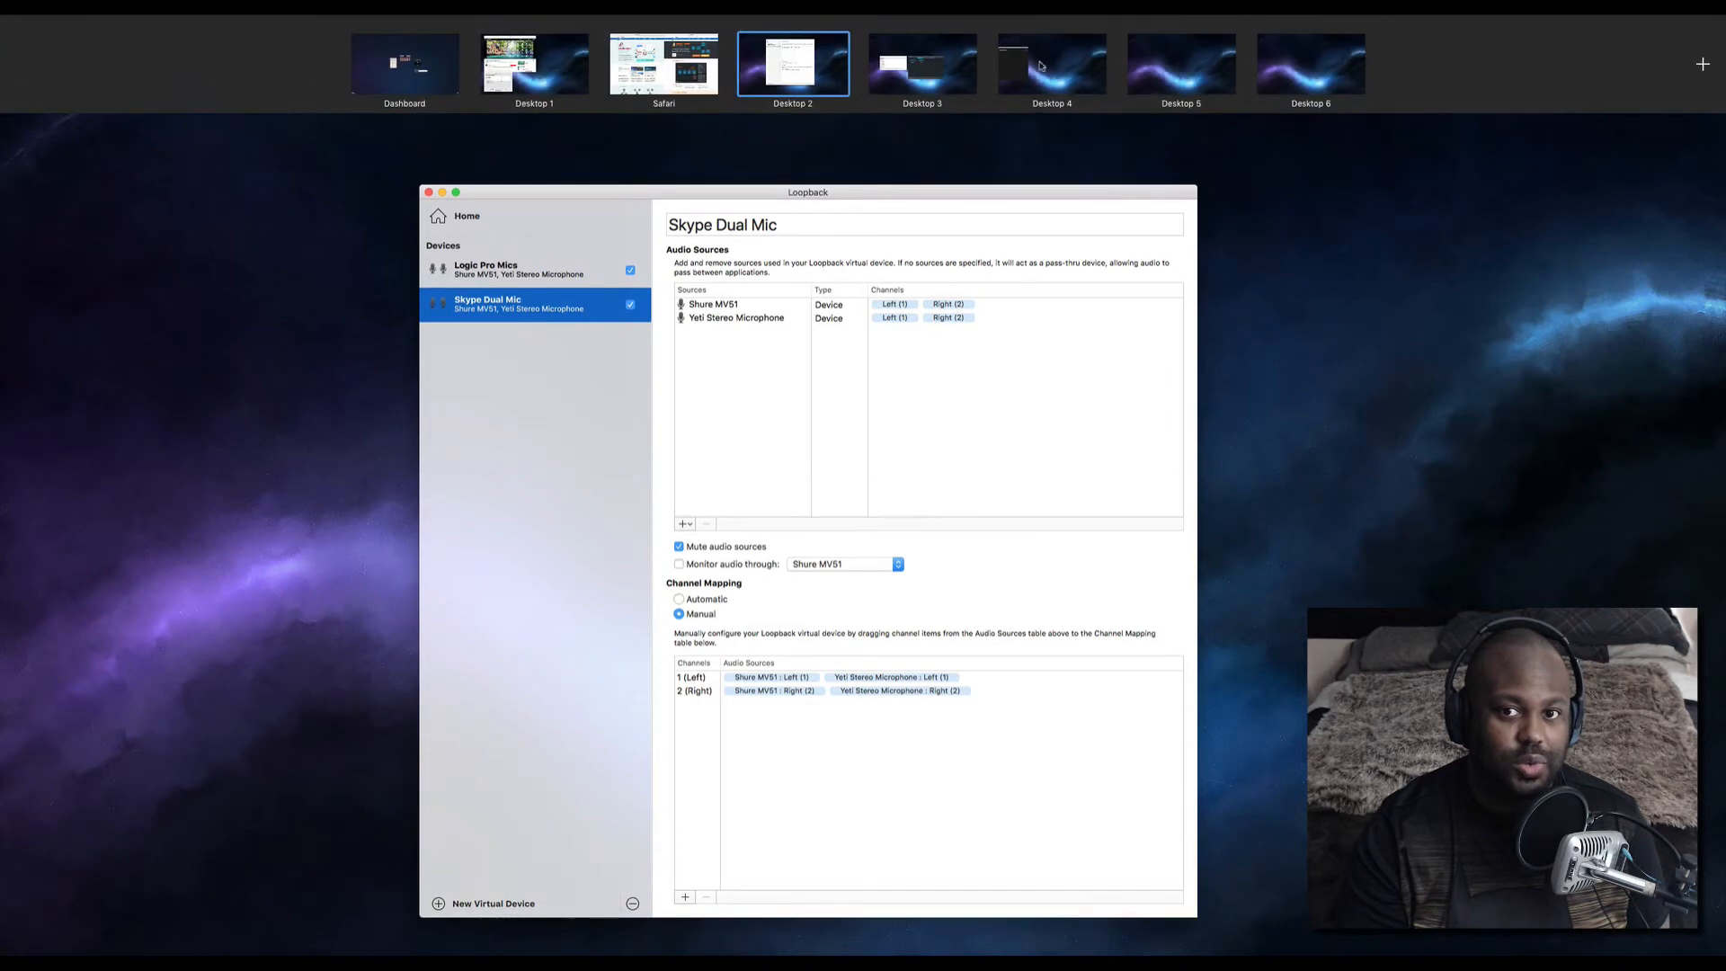
pyautogui.click(1048, 83)
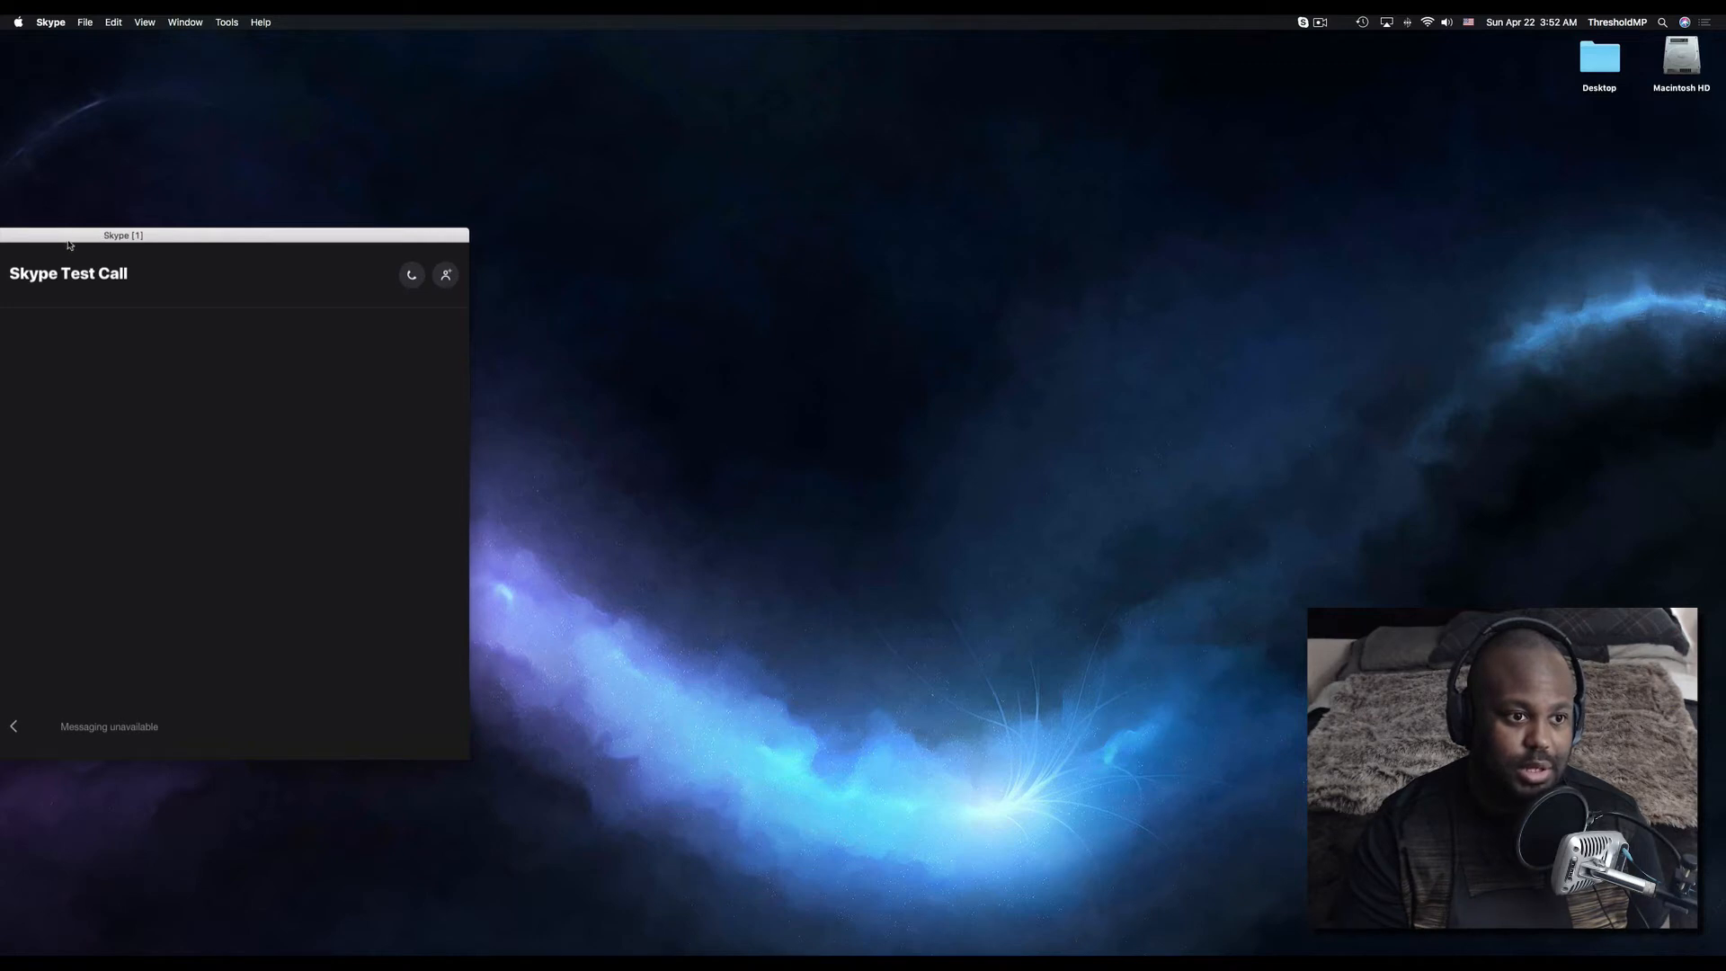
pyautogui.click(59, 24)
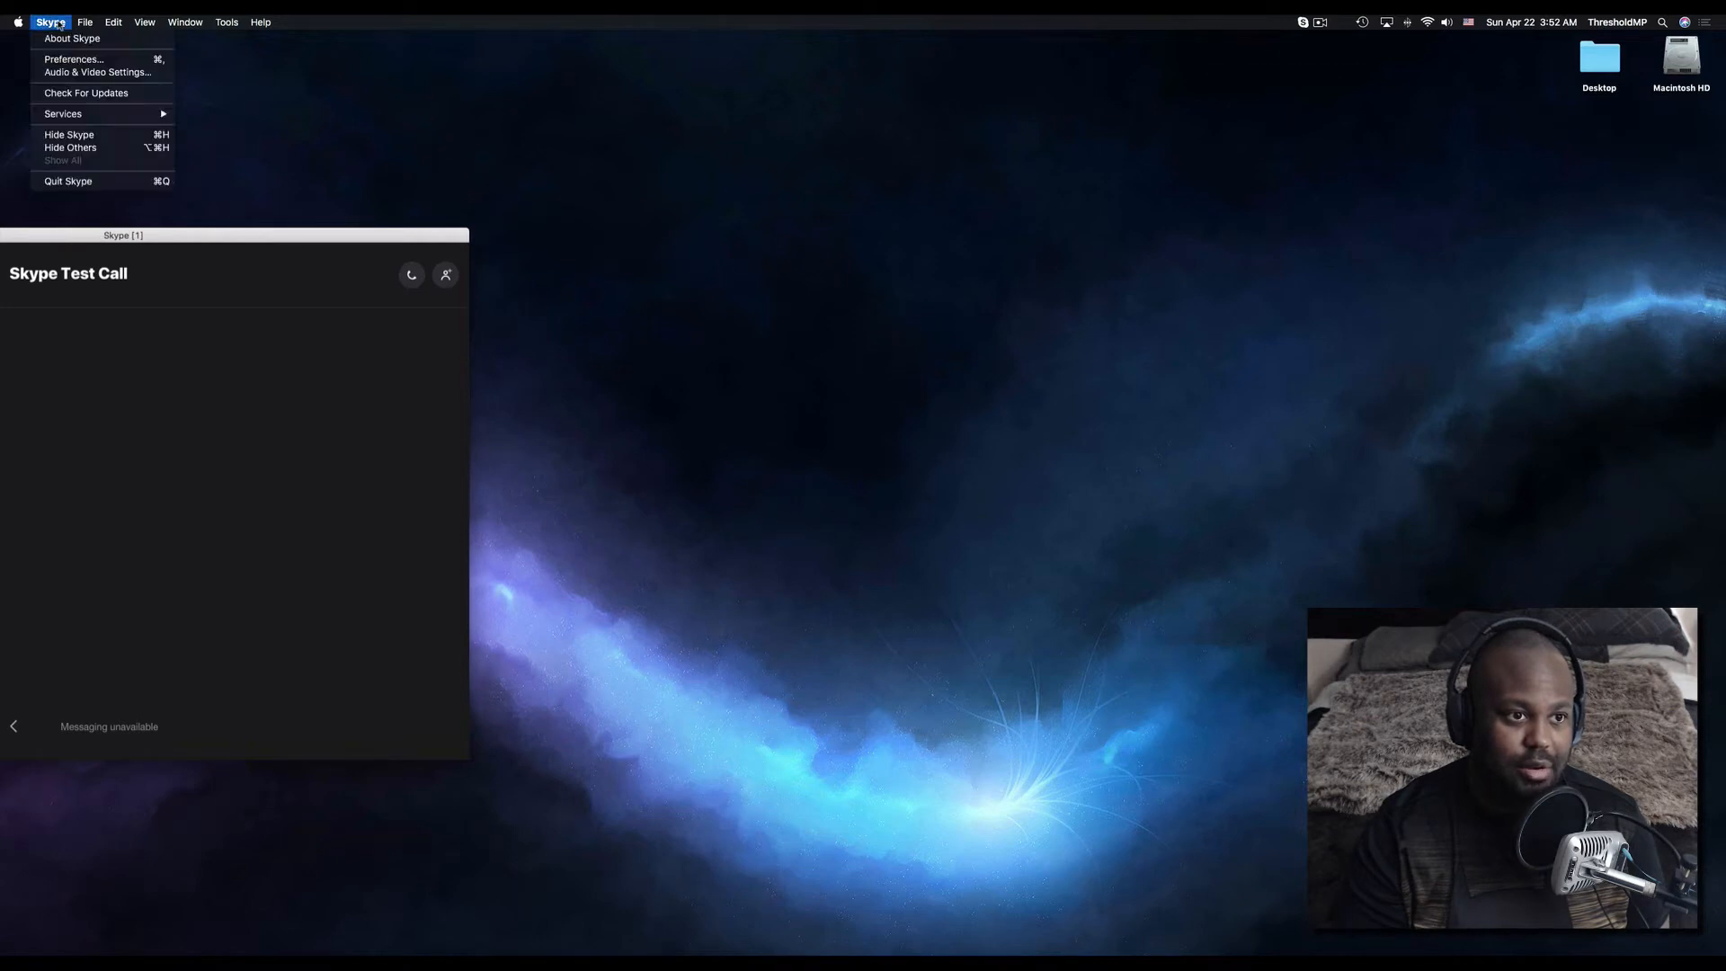
pyautogui.click(56, 76)
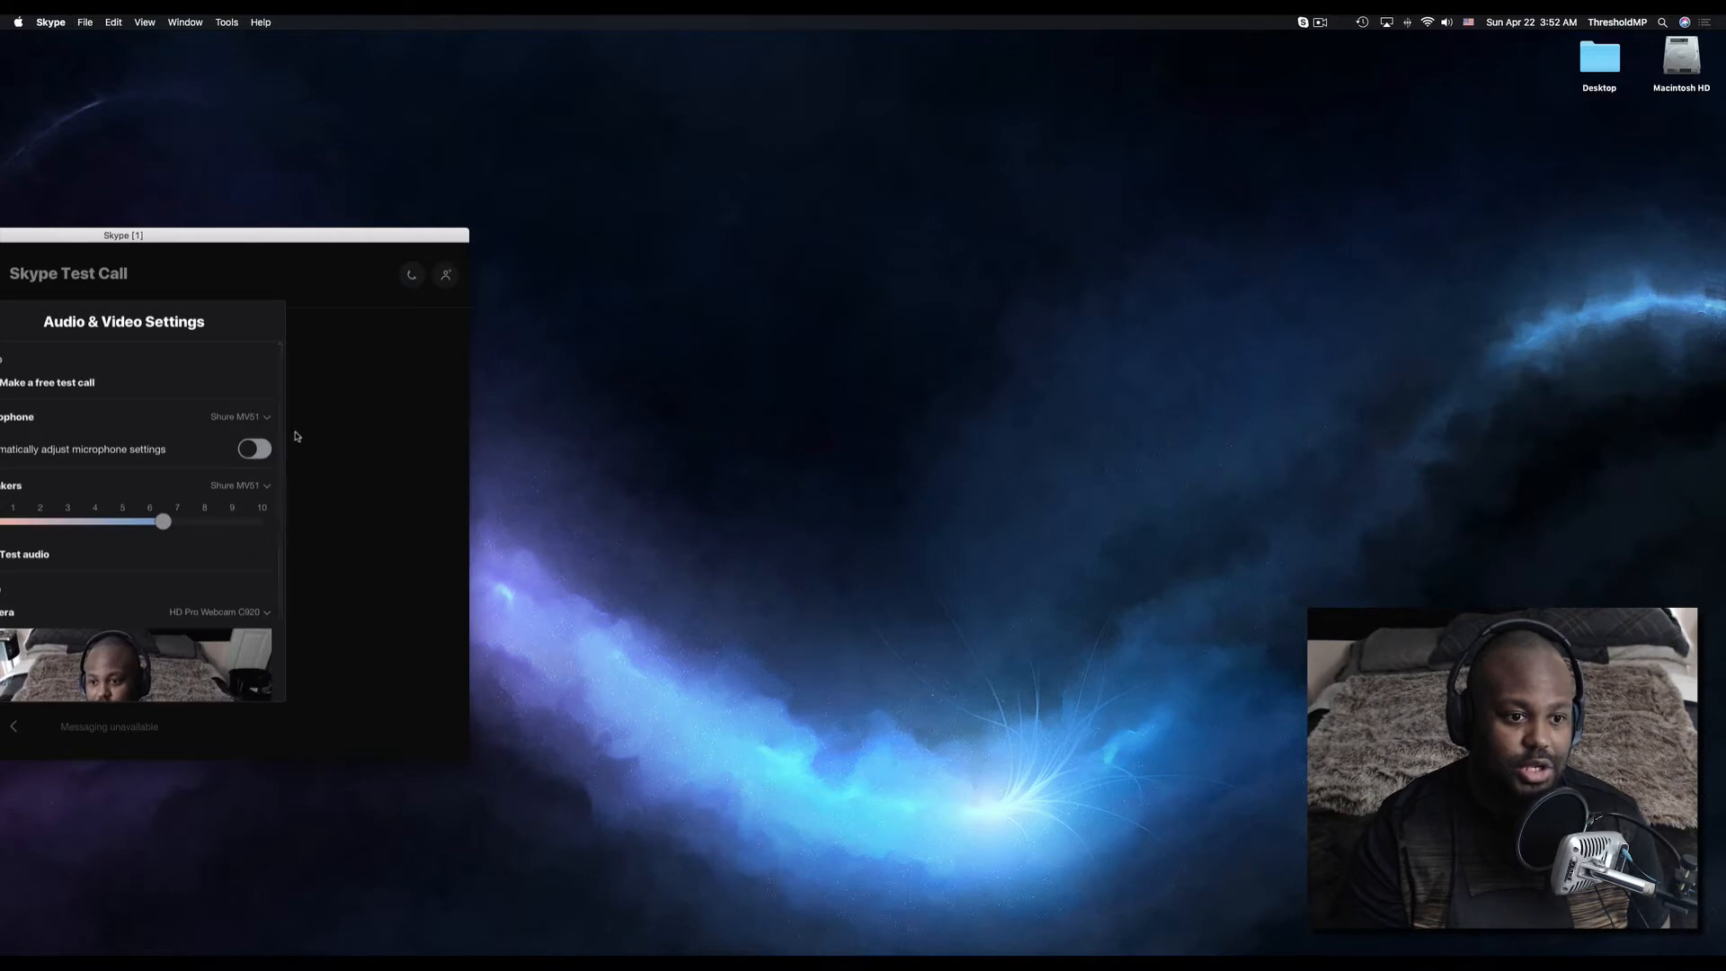
pyautogui.click(249, 420)
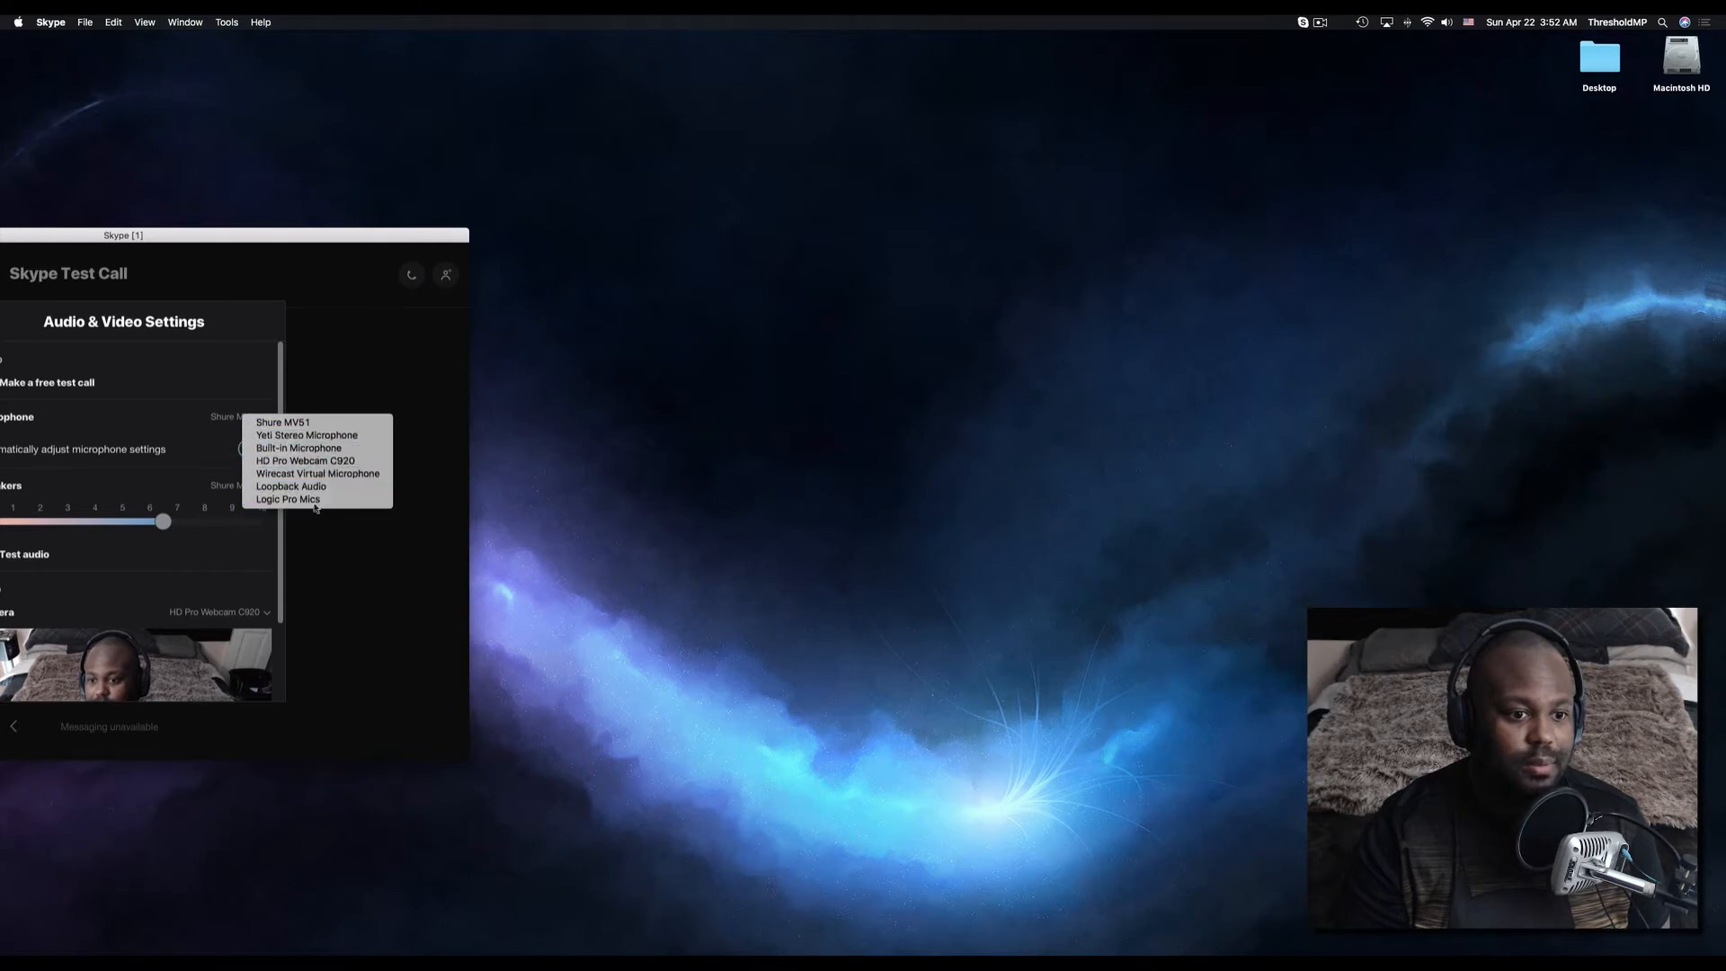
pyautogui.click(679, 477)
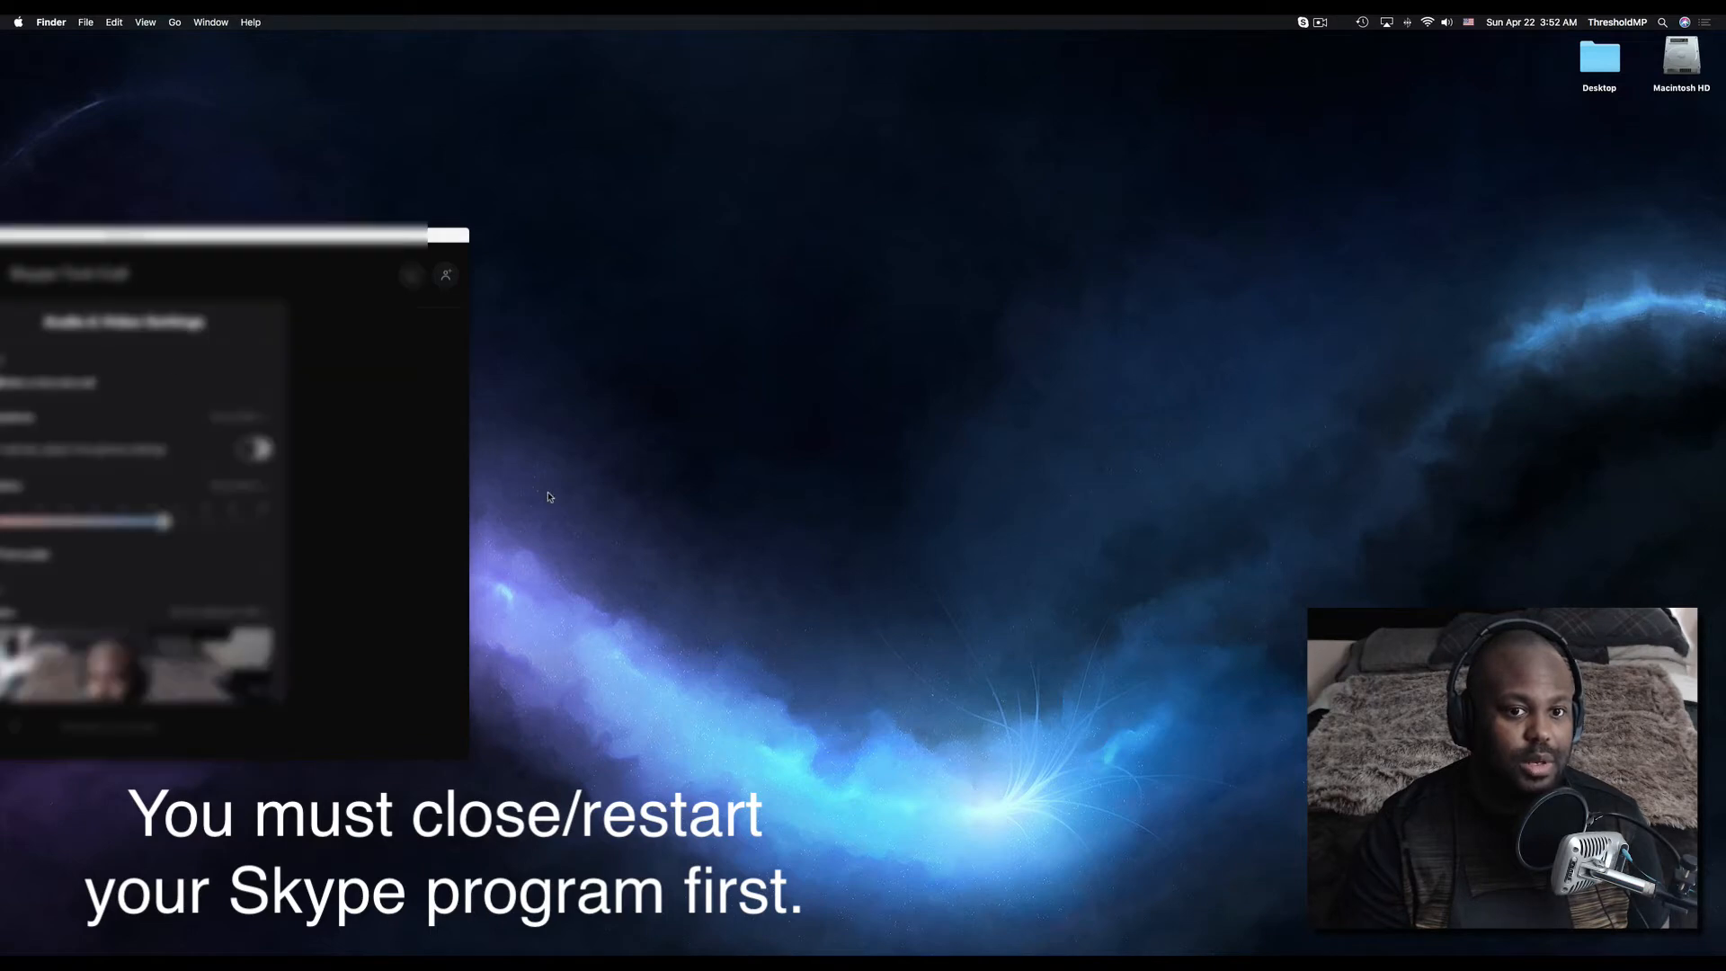
# Compare the Skype Dual Mic device in Loopback with the microphone choices in Skype's audio settings.
pyautogui.hotkey('ctrl', 'Up')
pyautogui.click(779, 61)
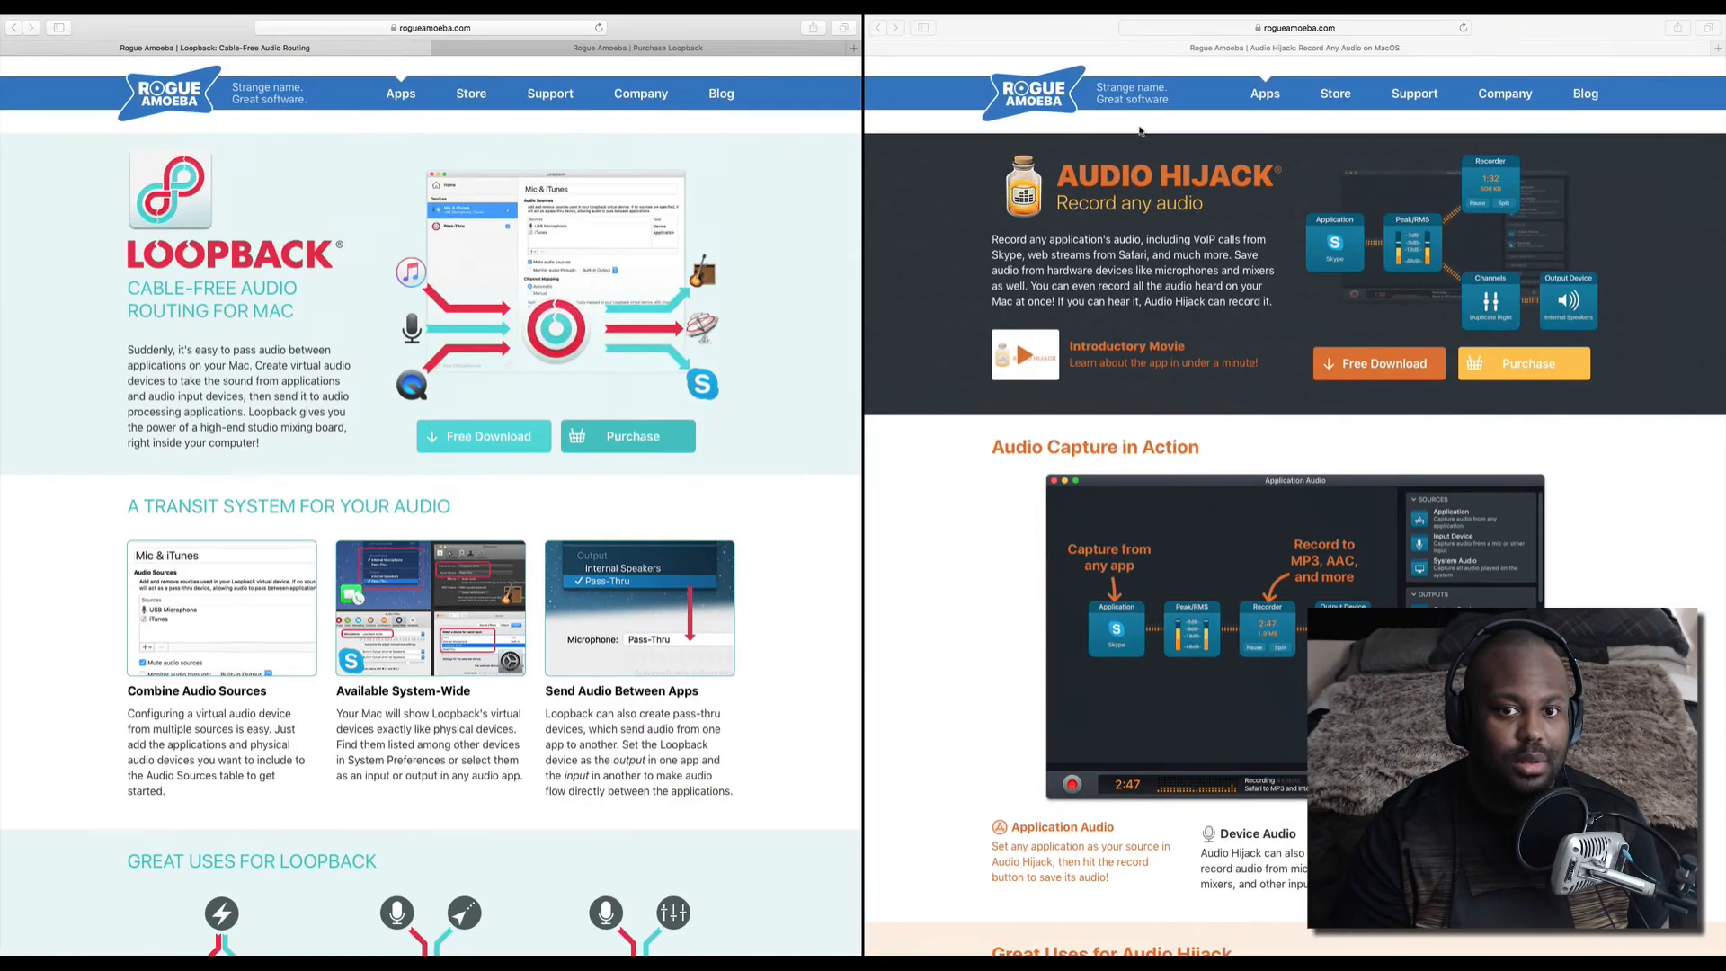
pyautogui.hotkey('ctrl', 'Left')
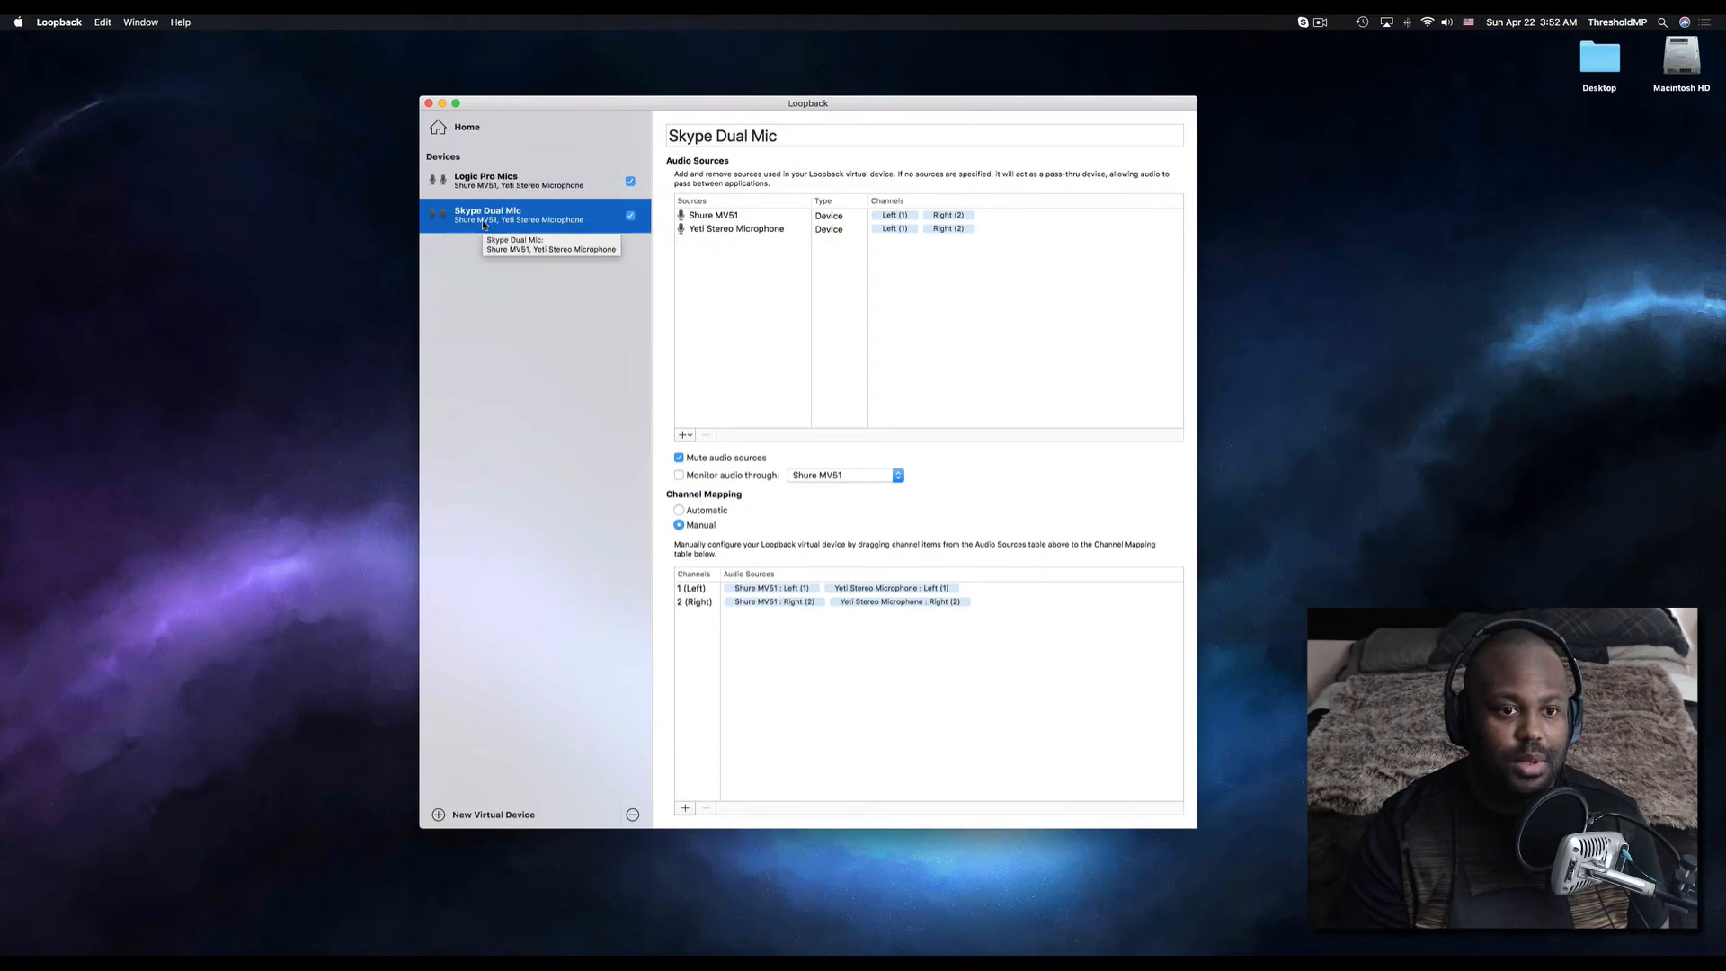
pyautogui.hotkey('ctrl', 'Up')
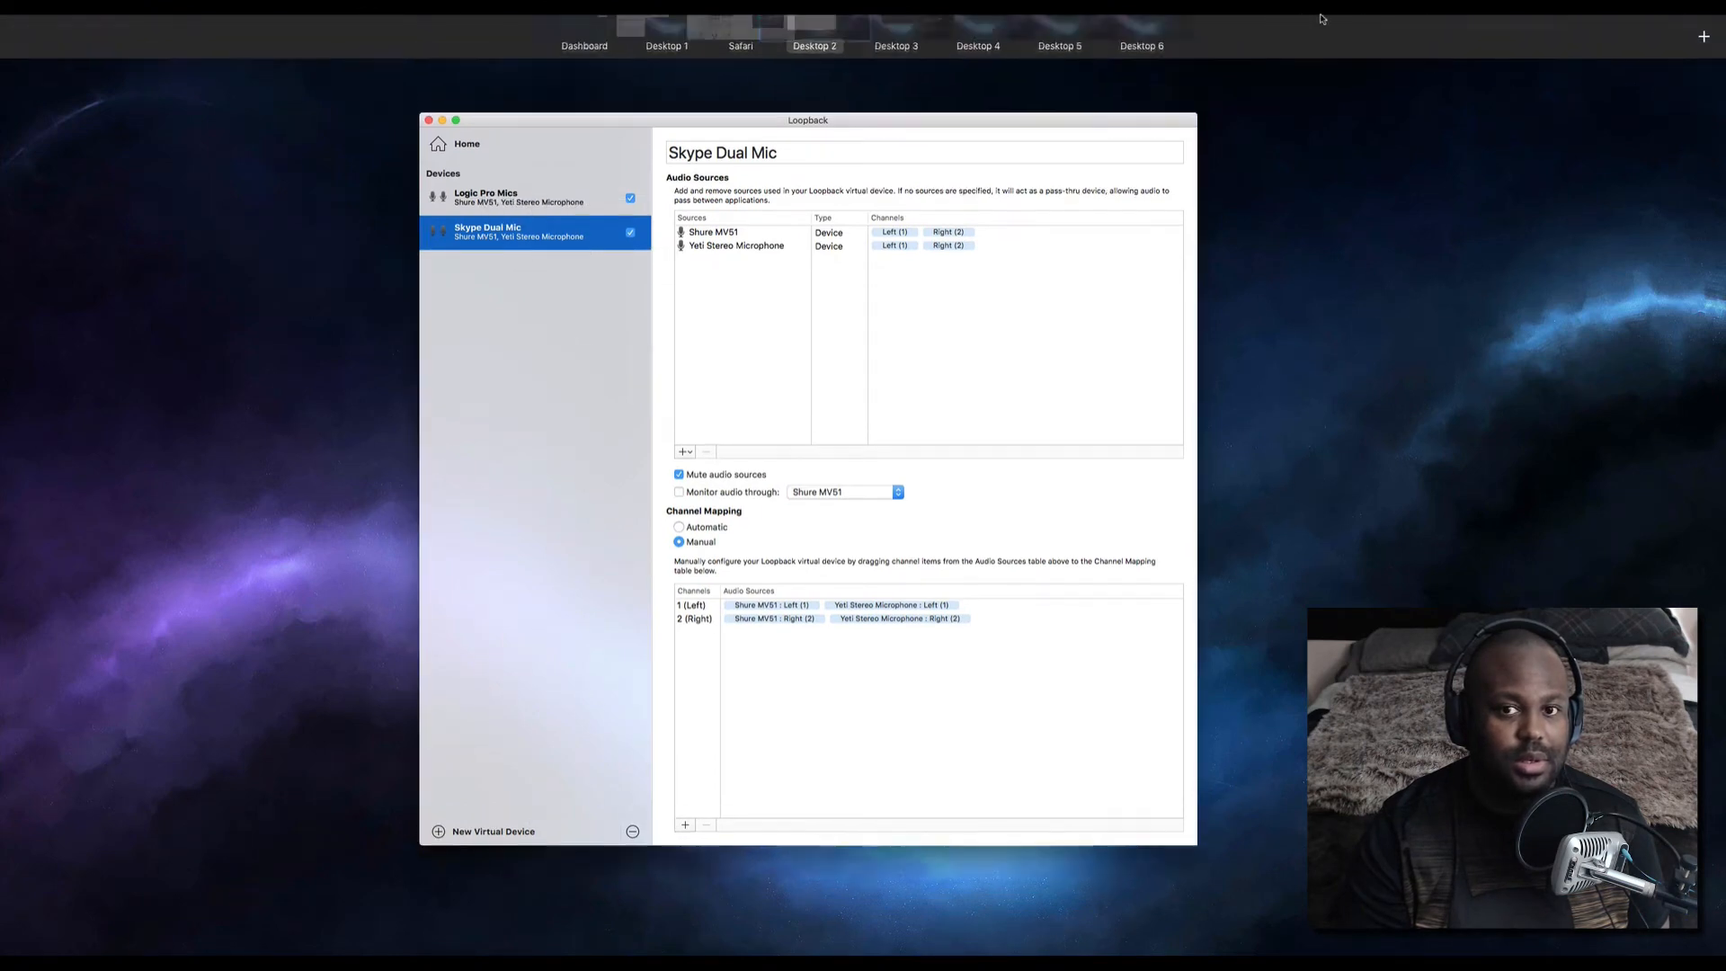
pyautogui.click(889, 95)
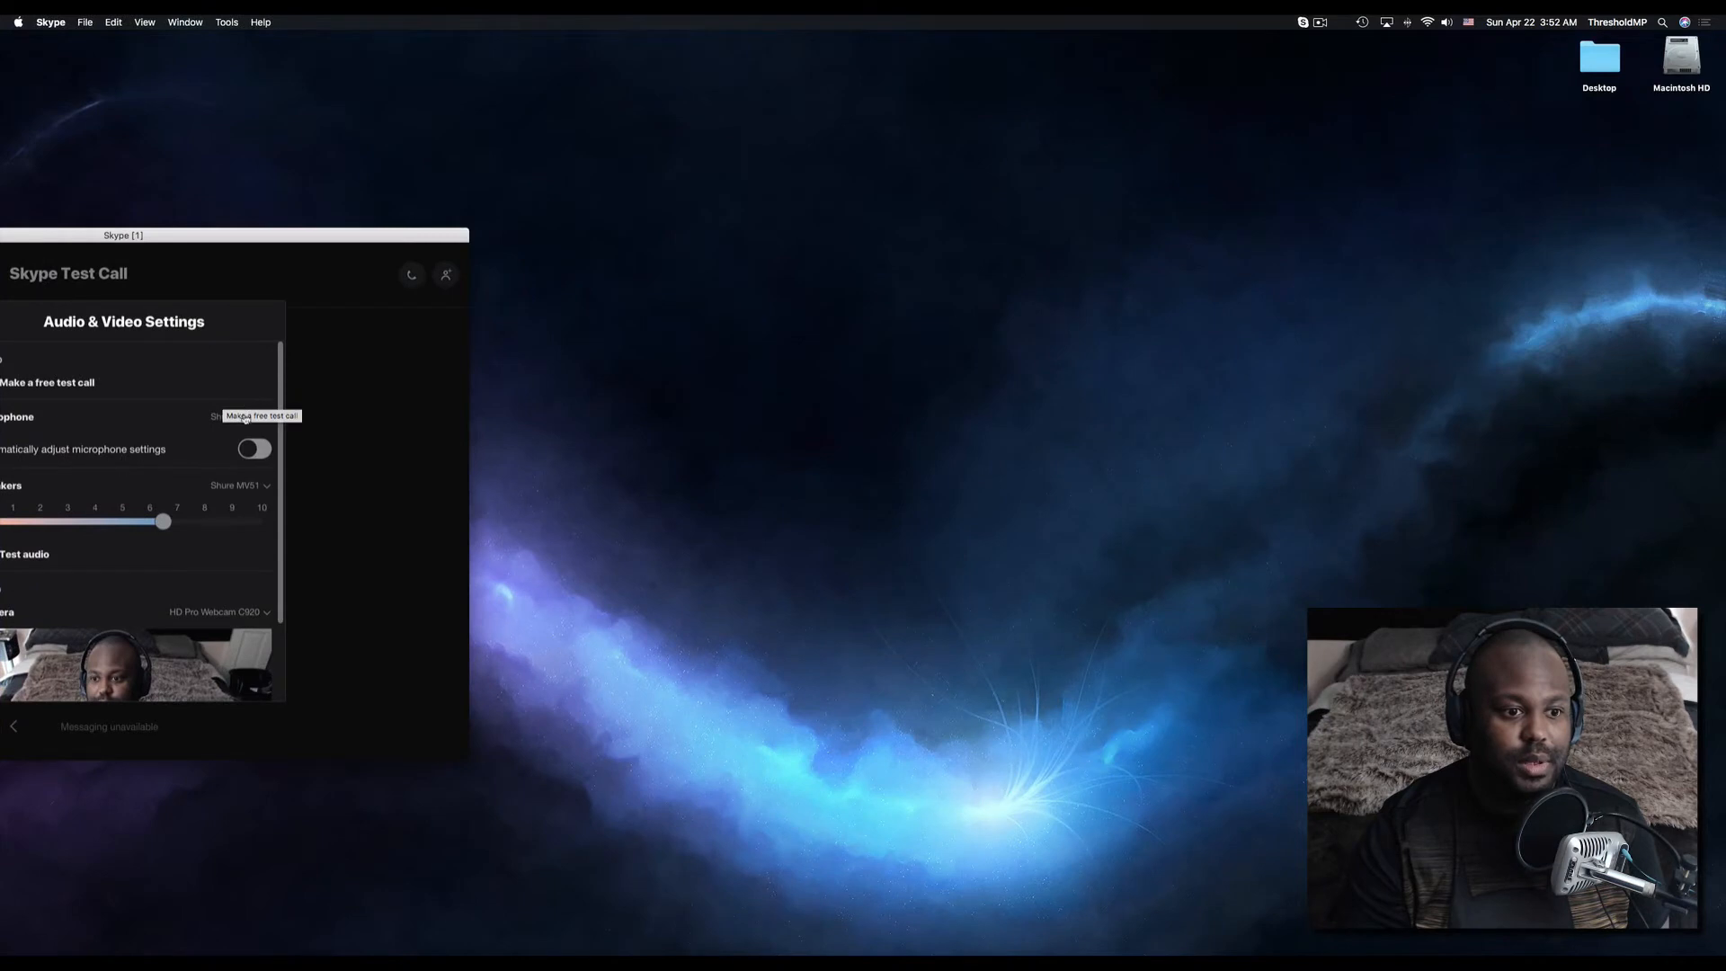
pyautogui.click(244, 419)
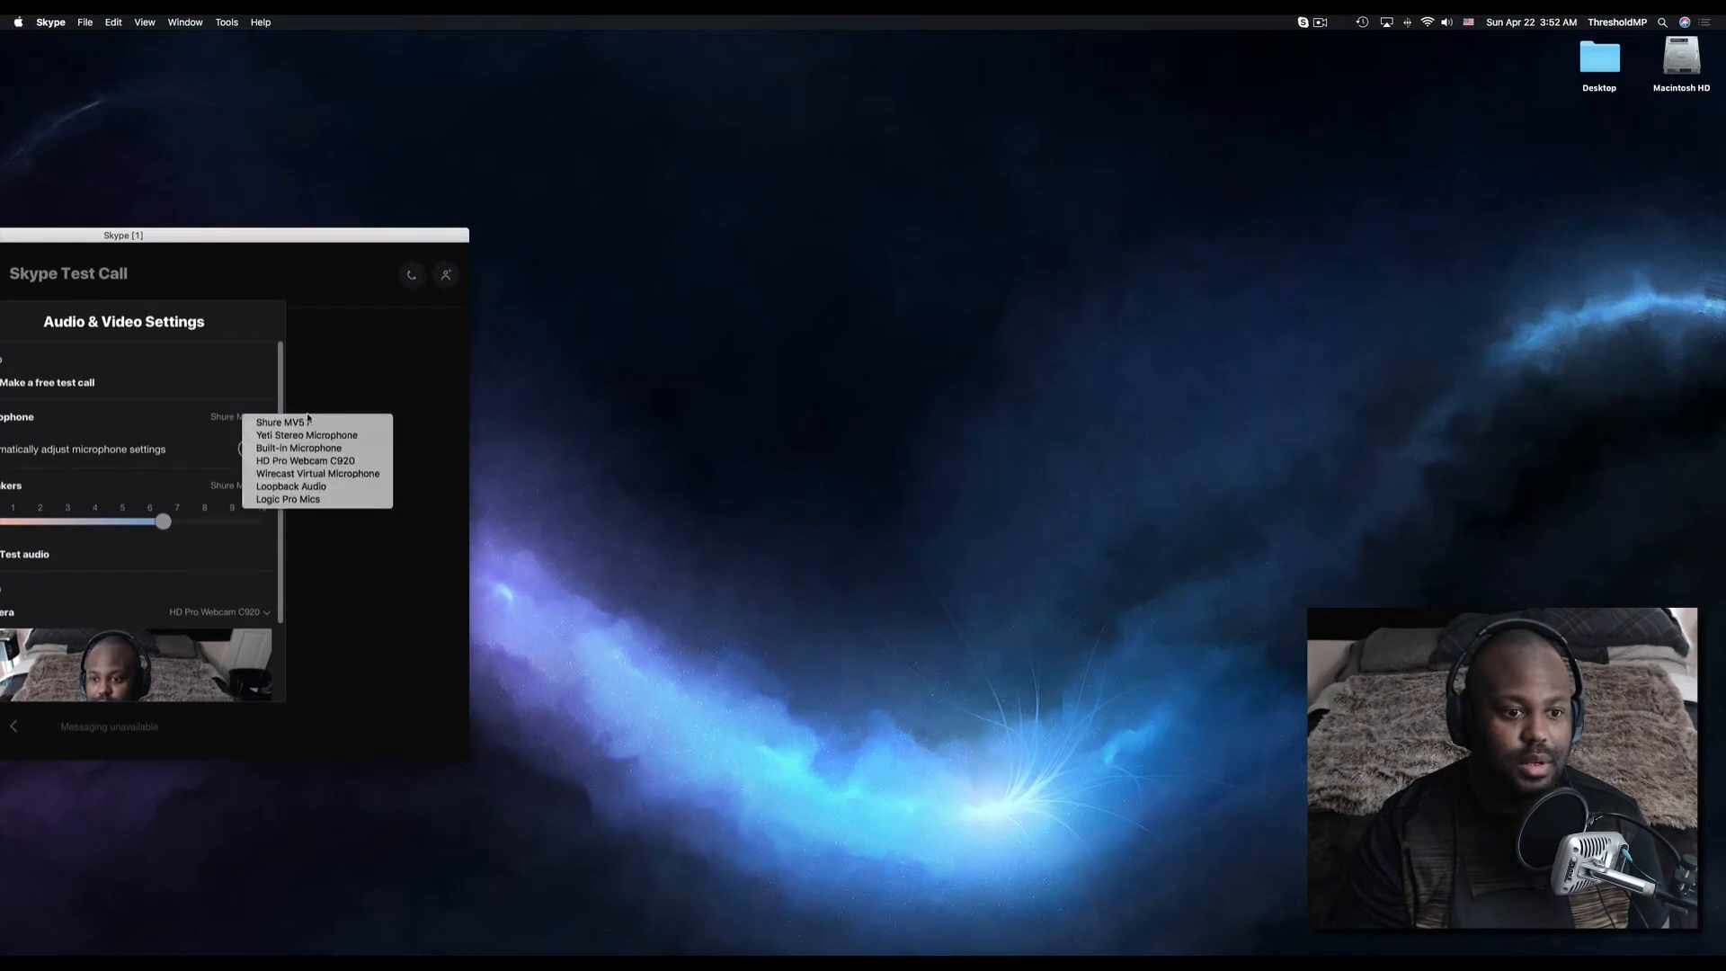
pyautogui.click(342, 365)
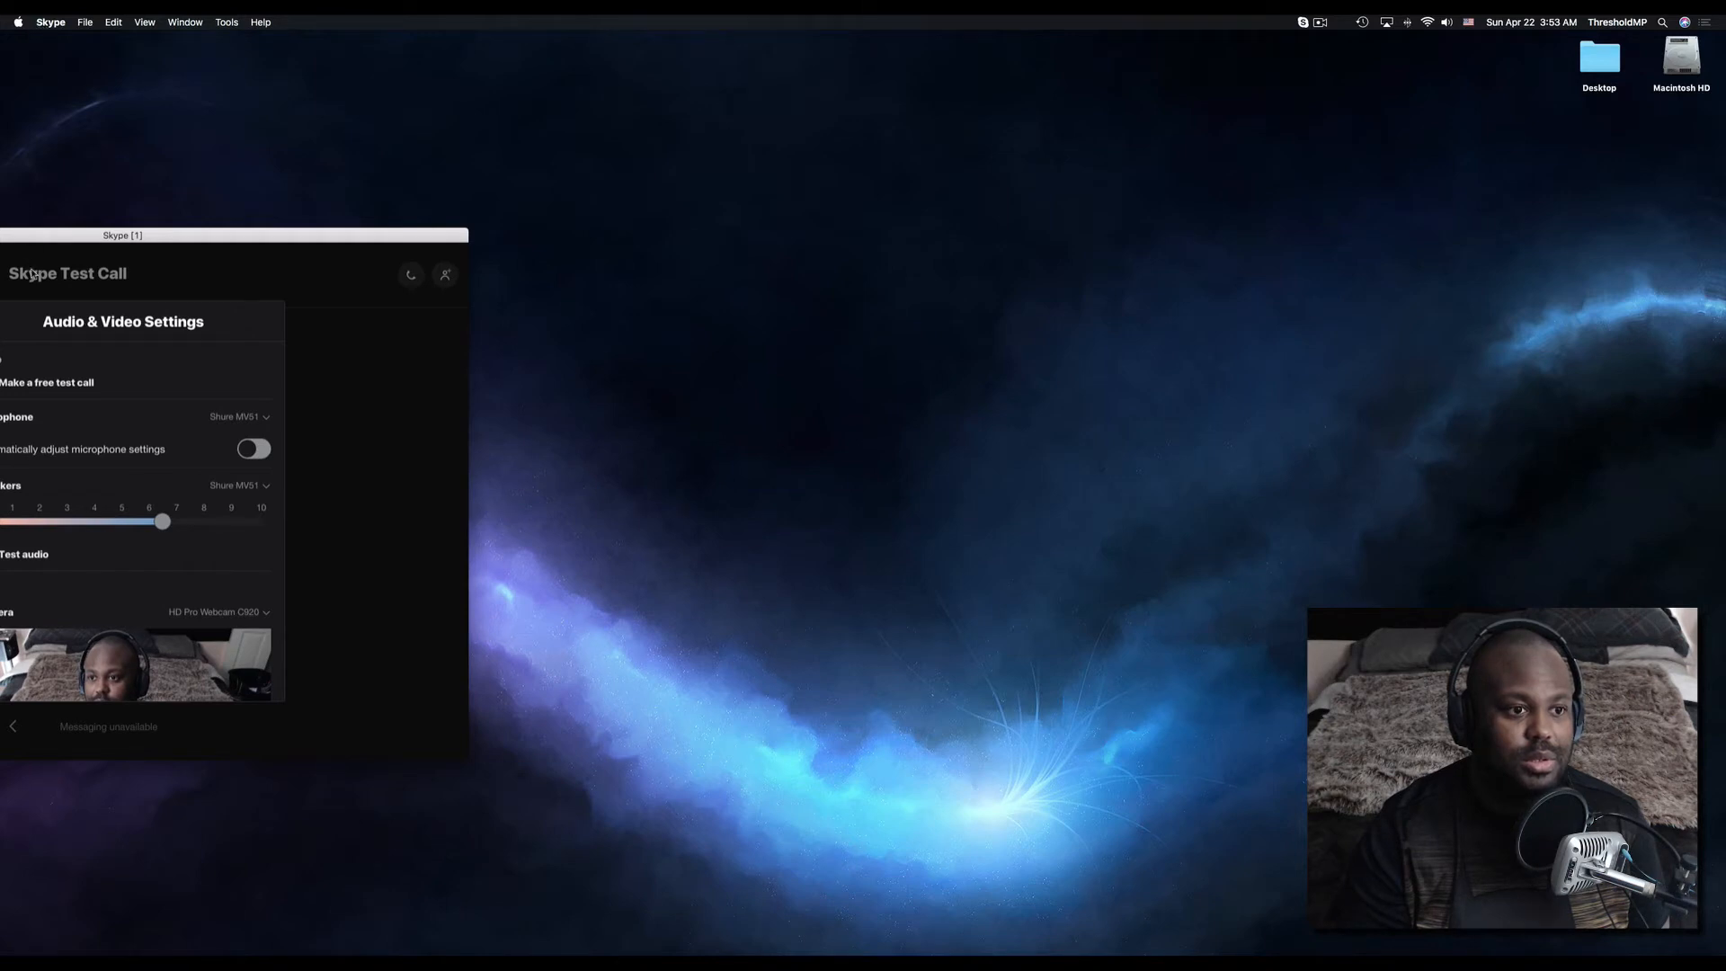
pyautogui.click(230, 416)
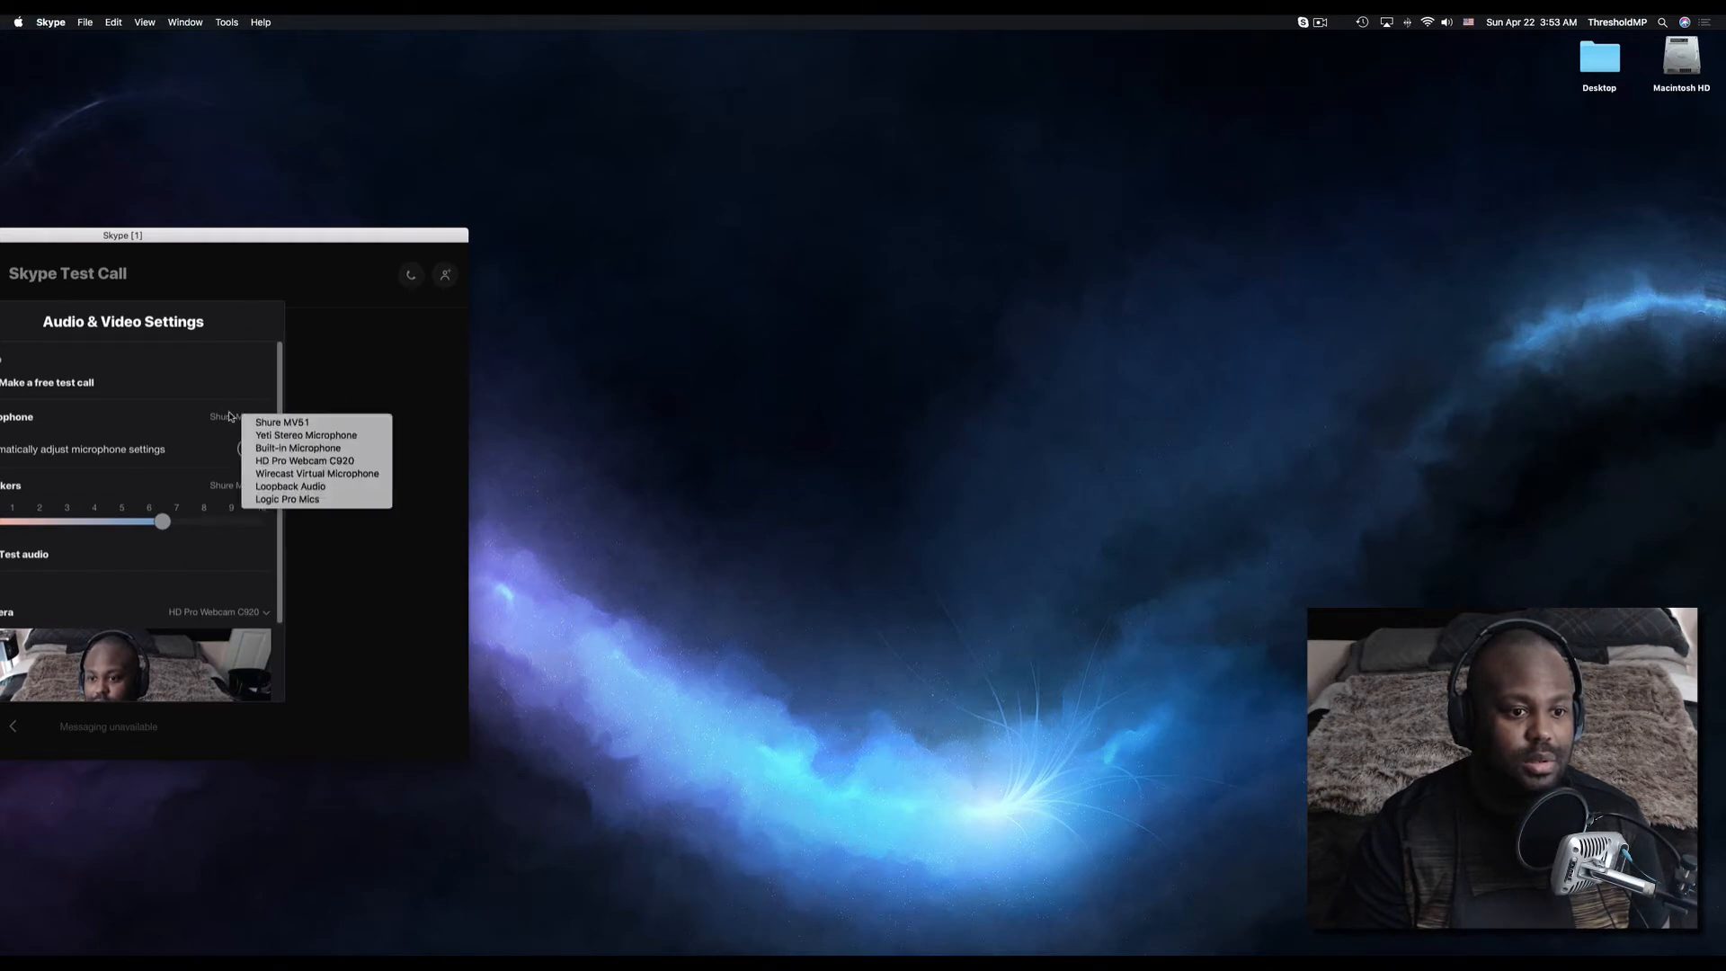
pyautogui.click(330, 390)
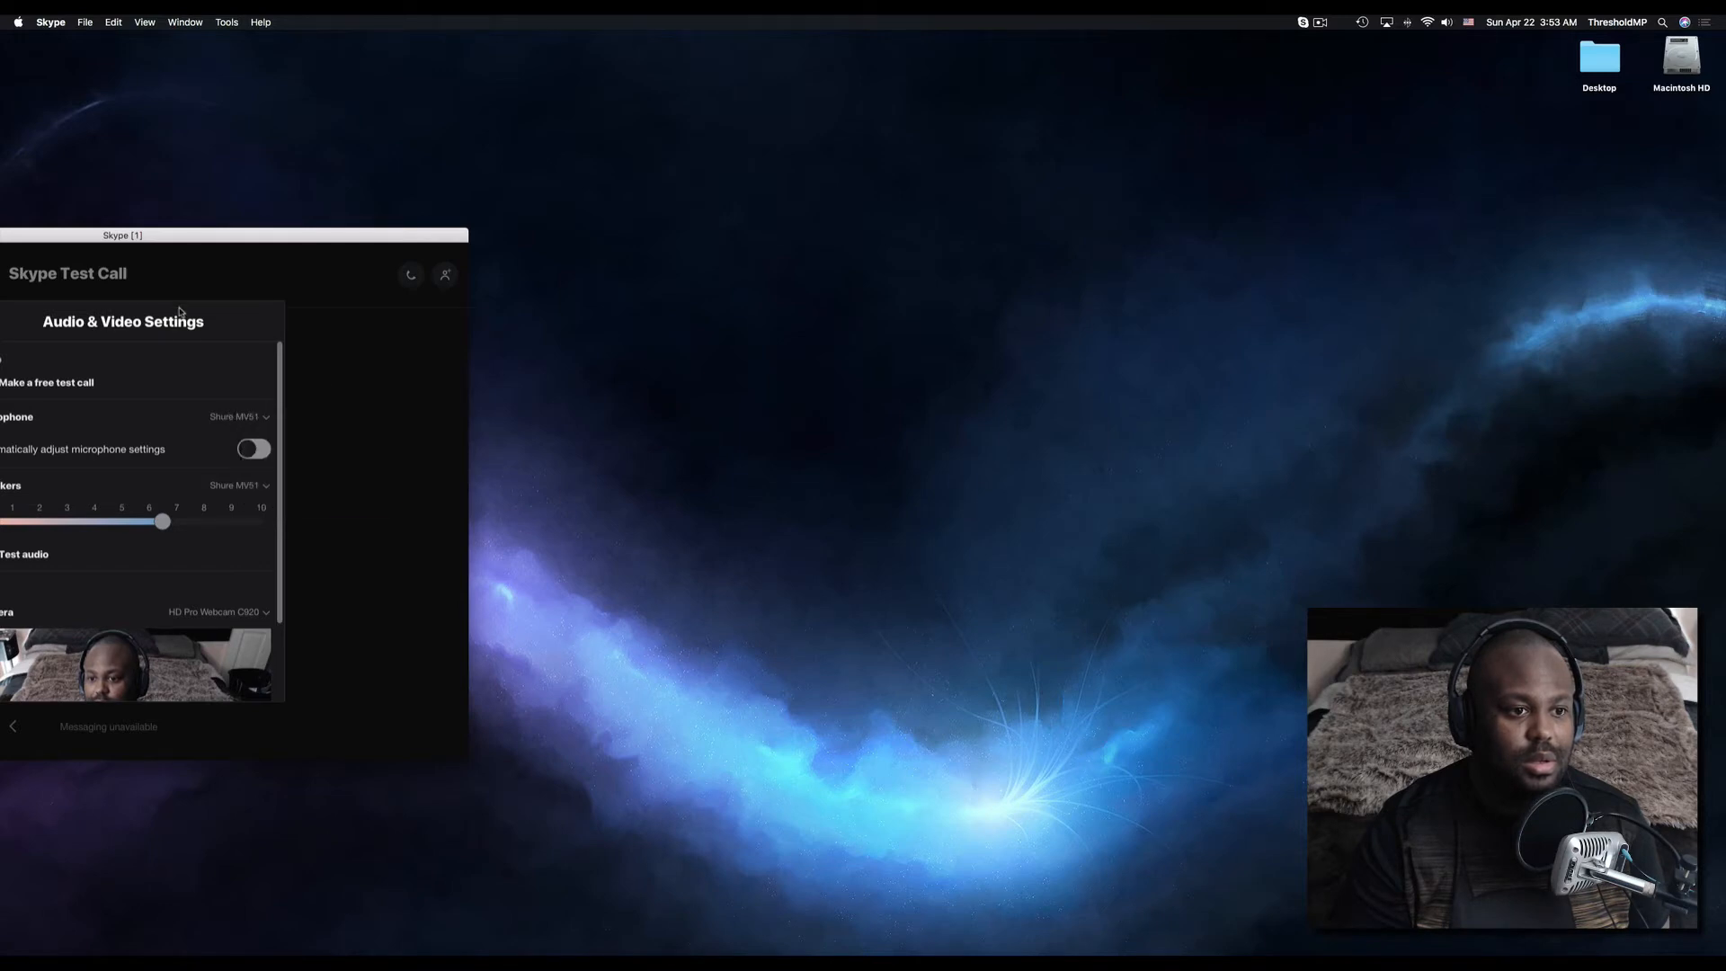
# Quit and relaunch Skype so it reloads the audio devices, and move its window aside.
pyautogui.moveTo(72, 235); pyautogui.dragTo(71, 233)
pyautogui.click(50, 22)
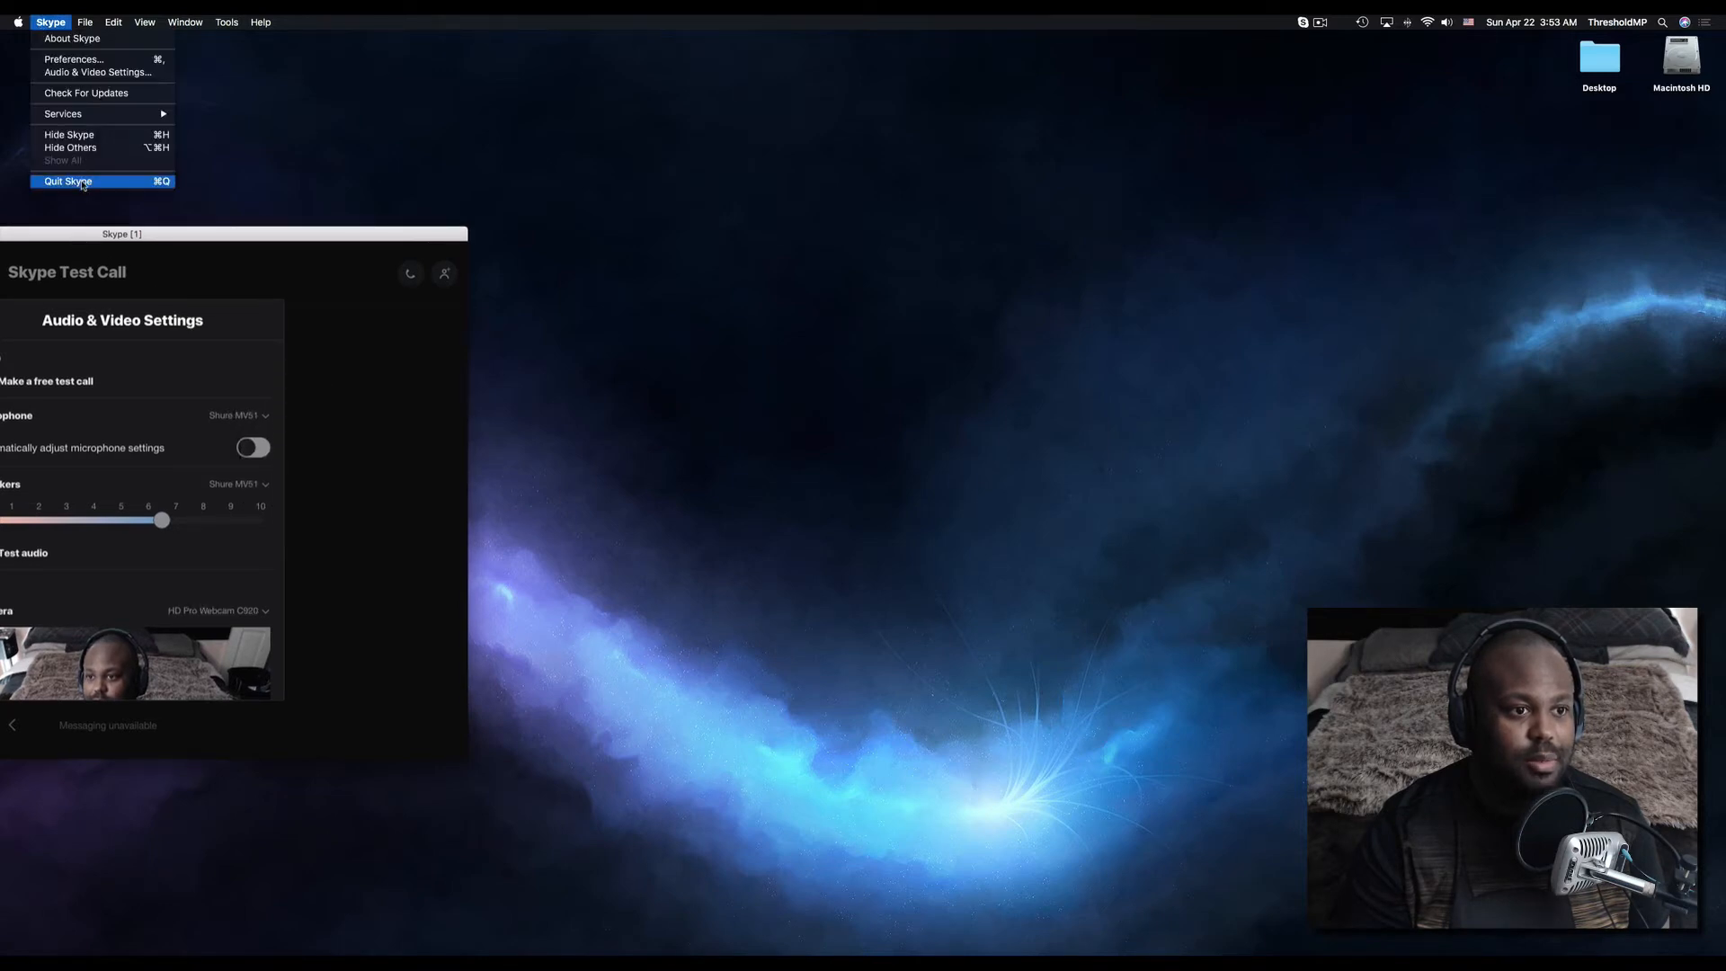
pyautogui.click(81, 177)
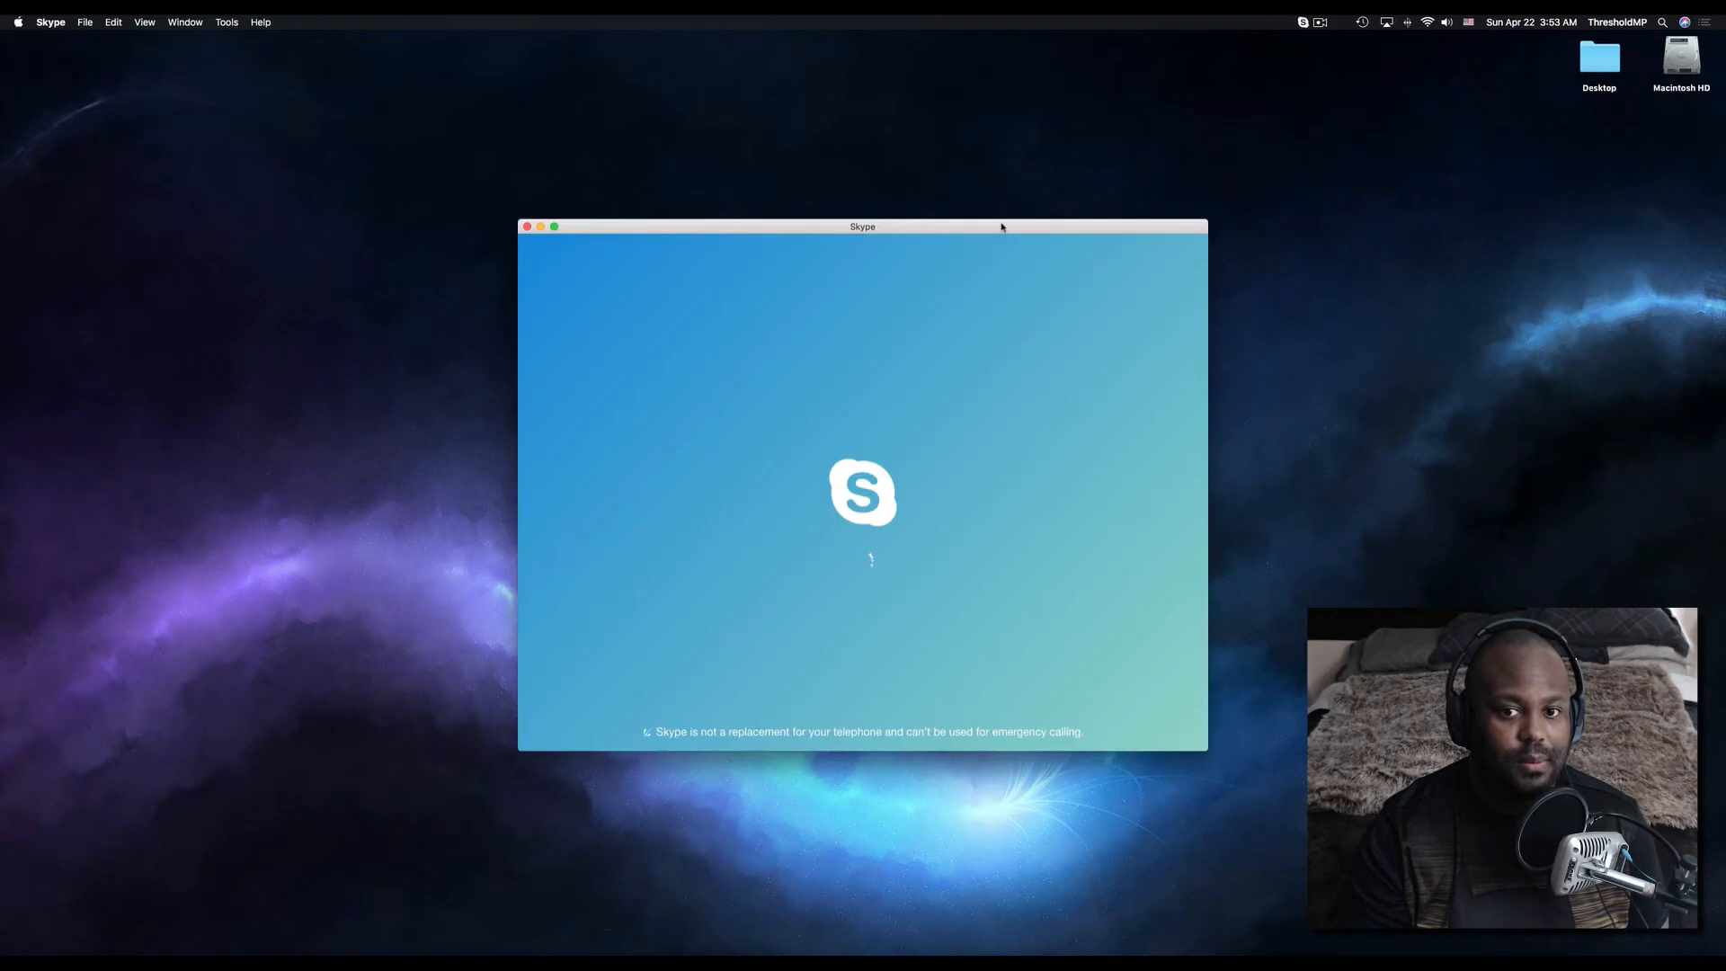
pyautogui.moveTo(1001, 227); pyautogui.dragTo(309, 239)
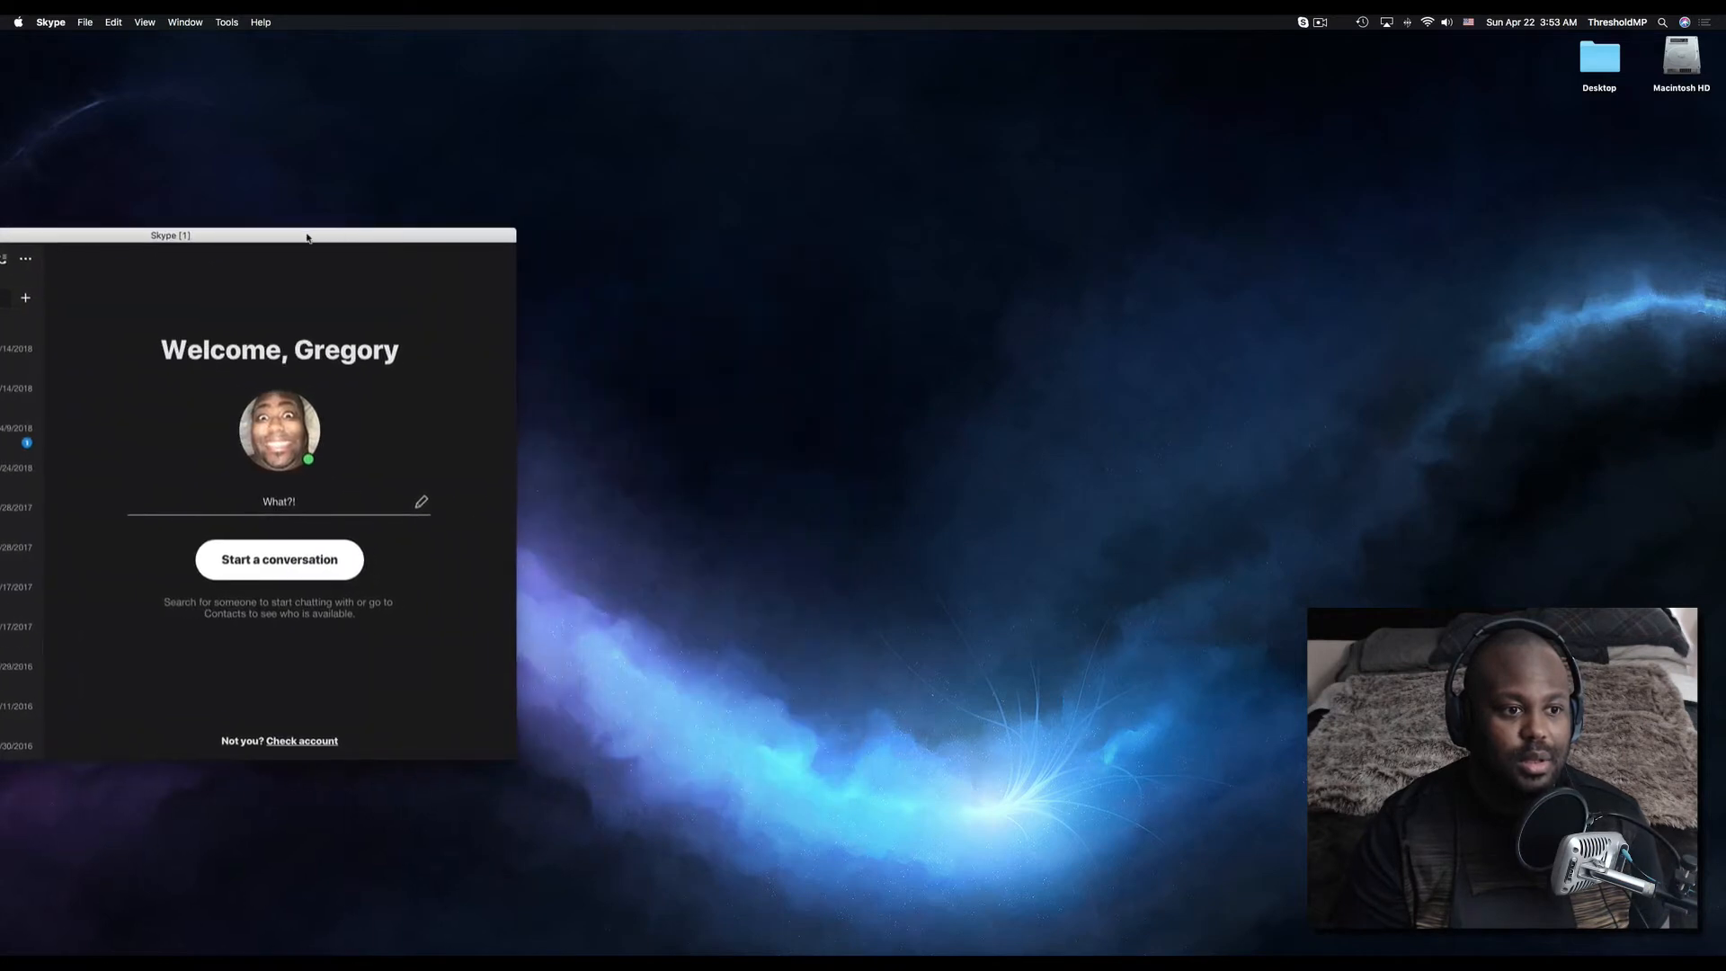
# Find the Skype Test Call contact, open its conversation and shift the window aside.
pyautogui.click(4, 302)
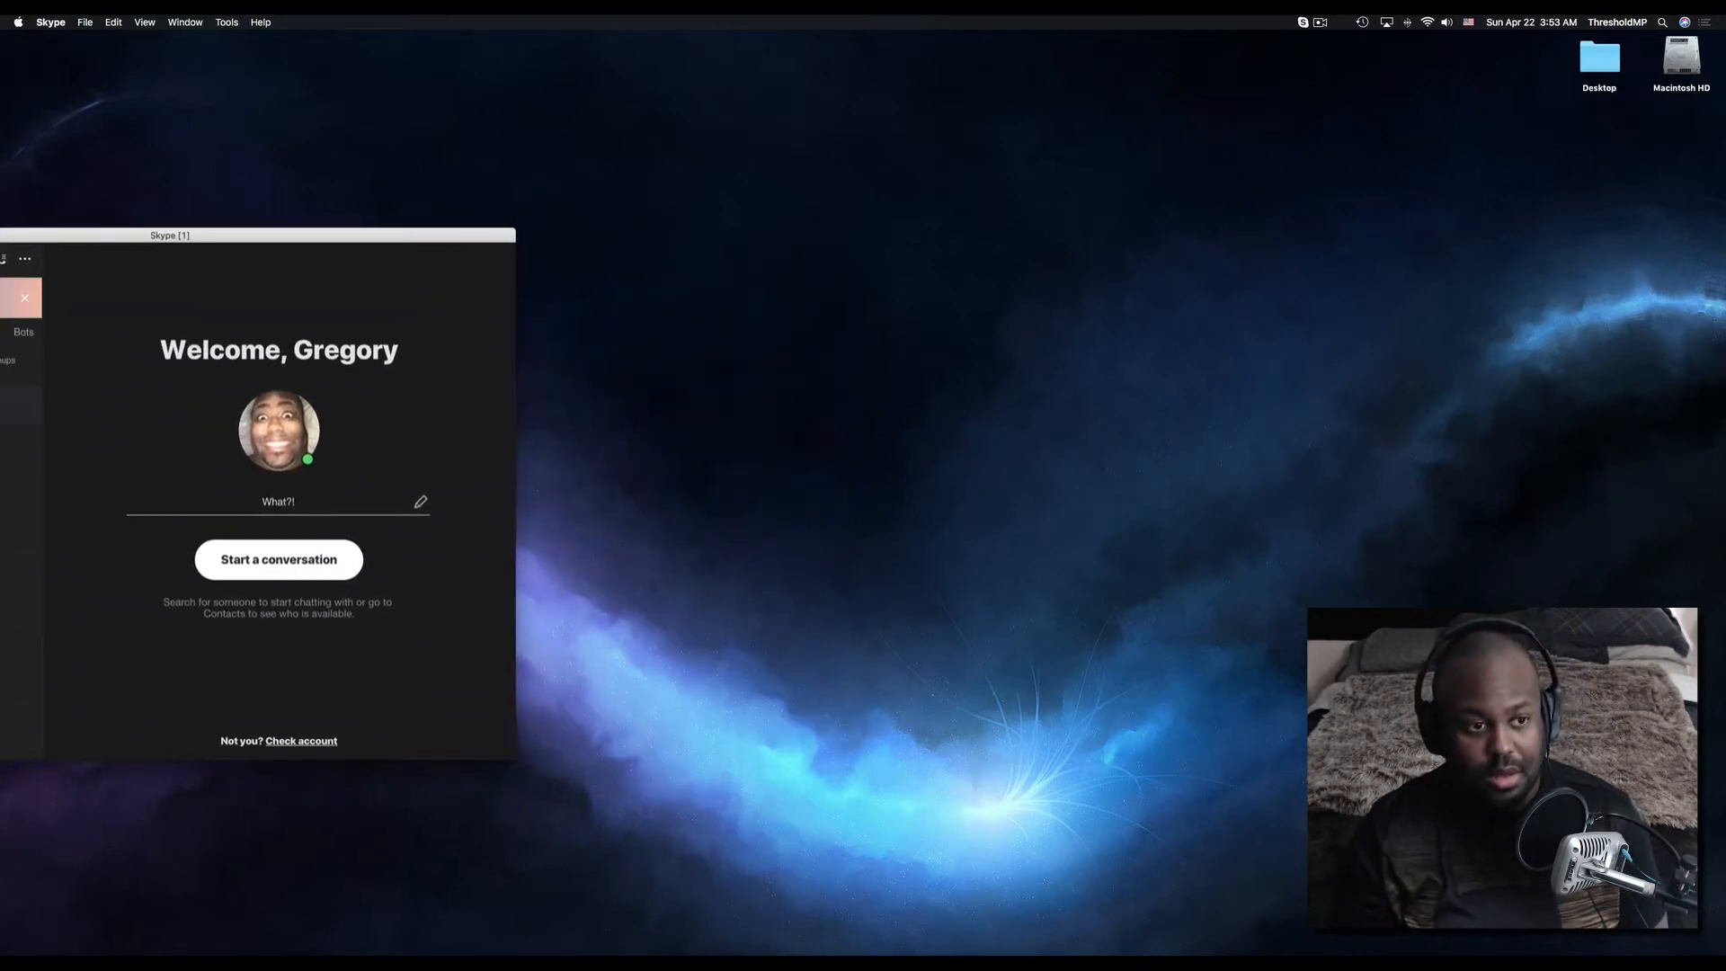
pyautogui.click(4, 405)
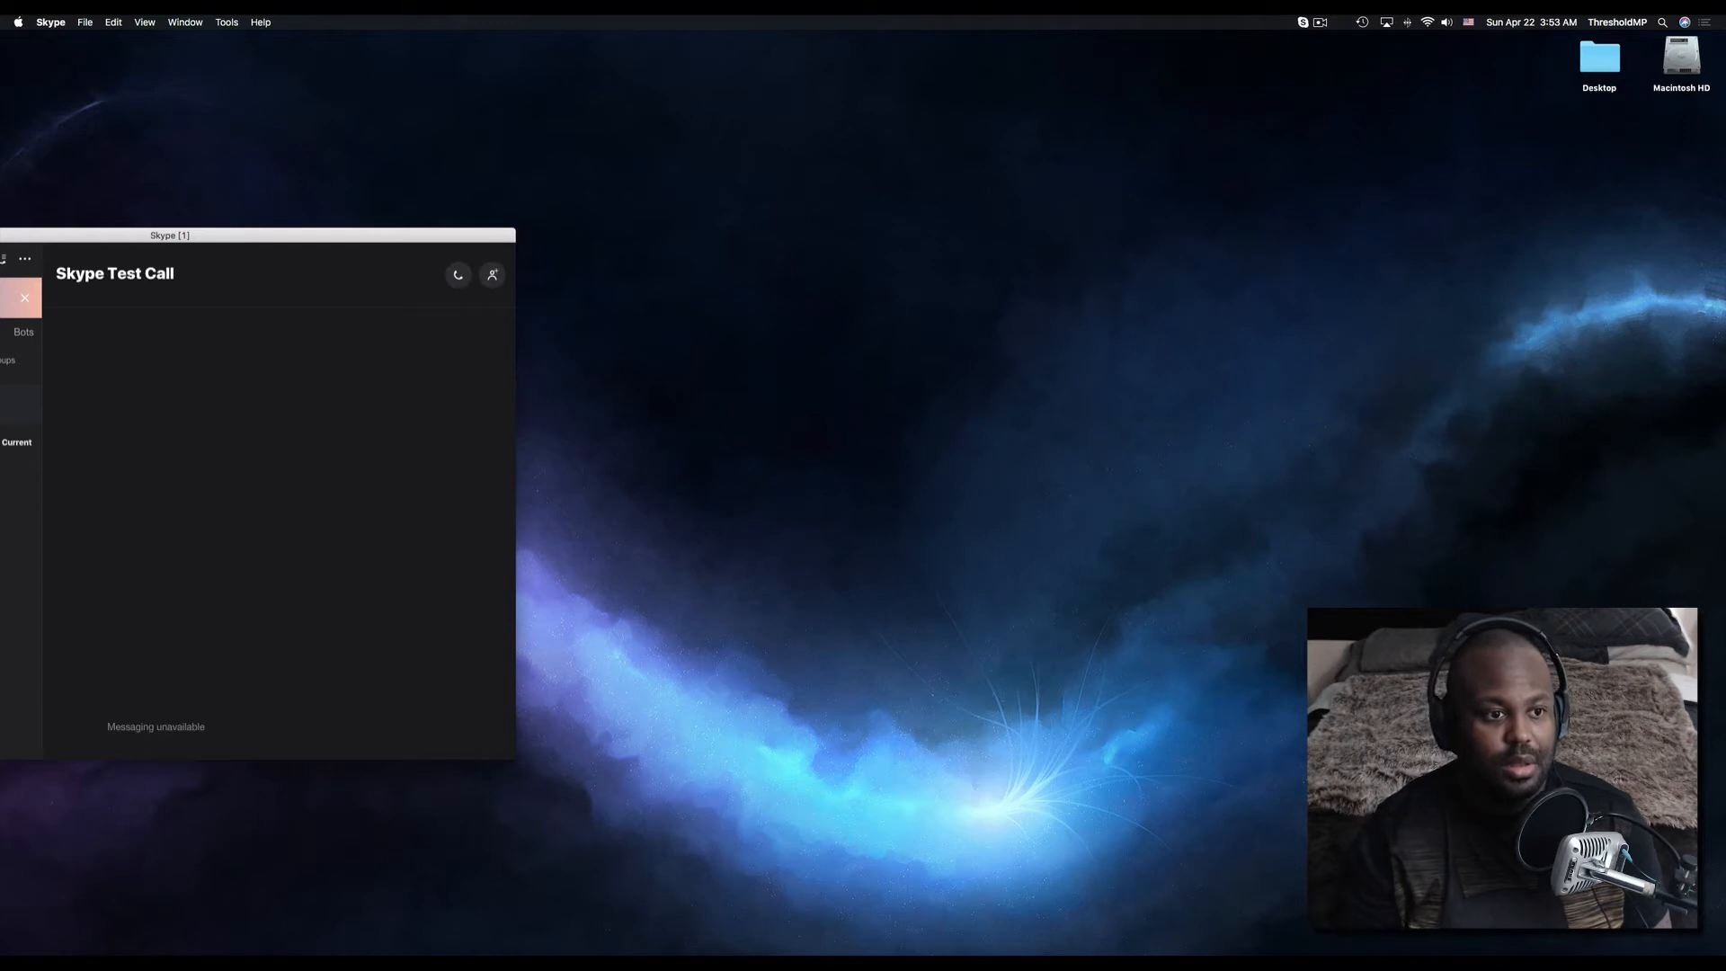
pyautogui.moveTo(364, 230); pyautogui.dragTo(316, 238)
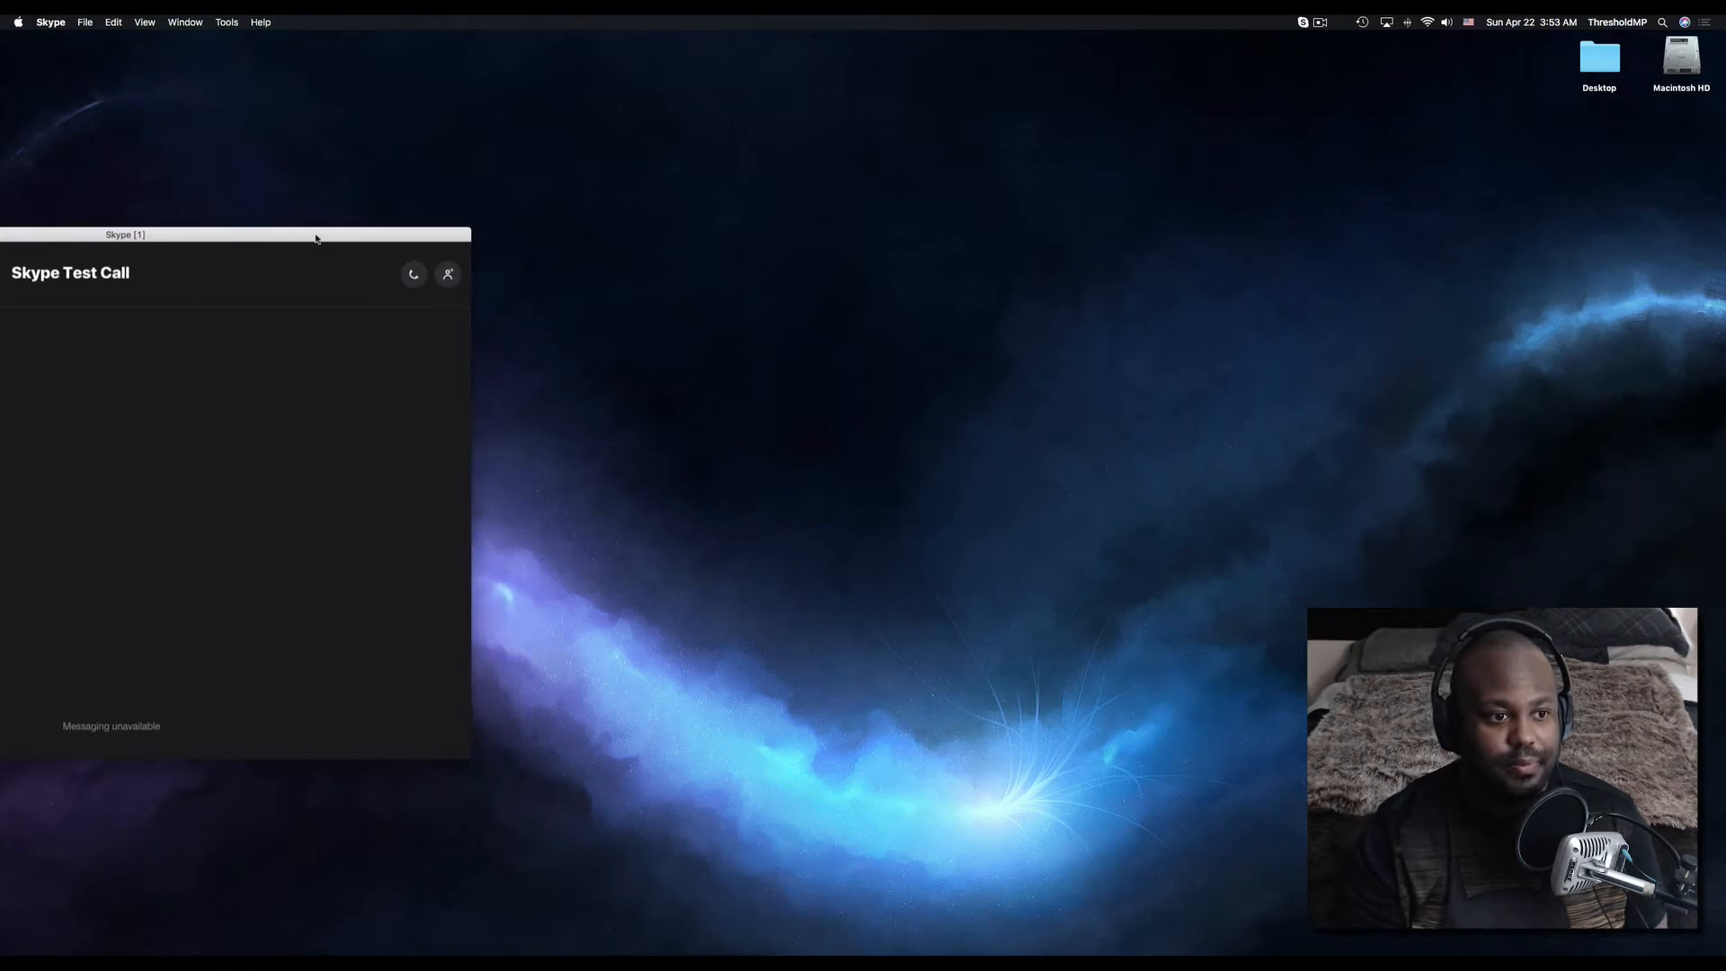
# Set Skype's microphone to Skype Dual Mic in the Audio & Video Settings and close the settings.
pyautogui.click(47, 23)
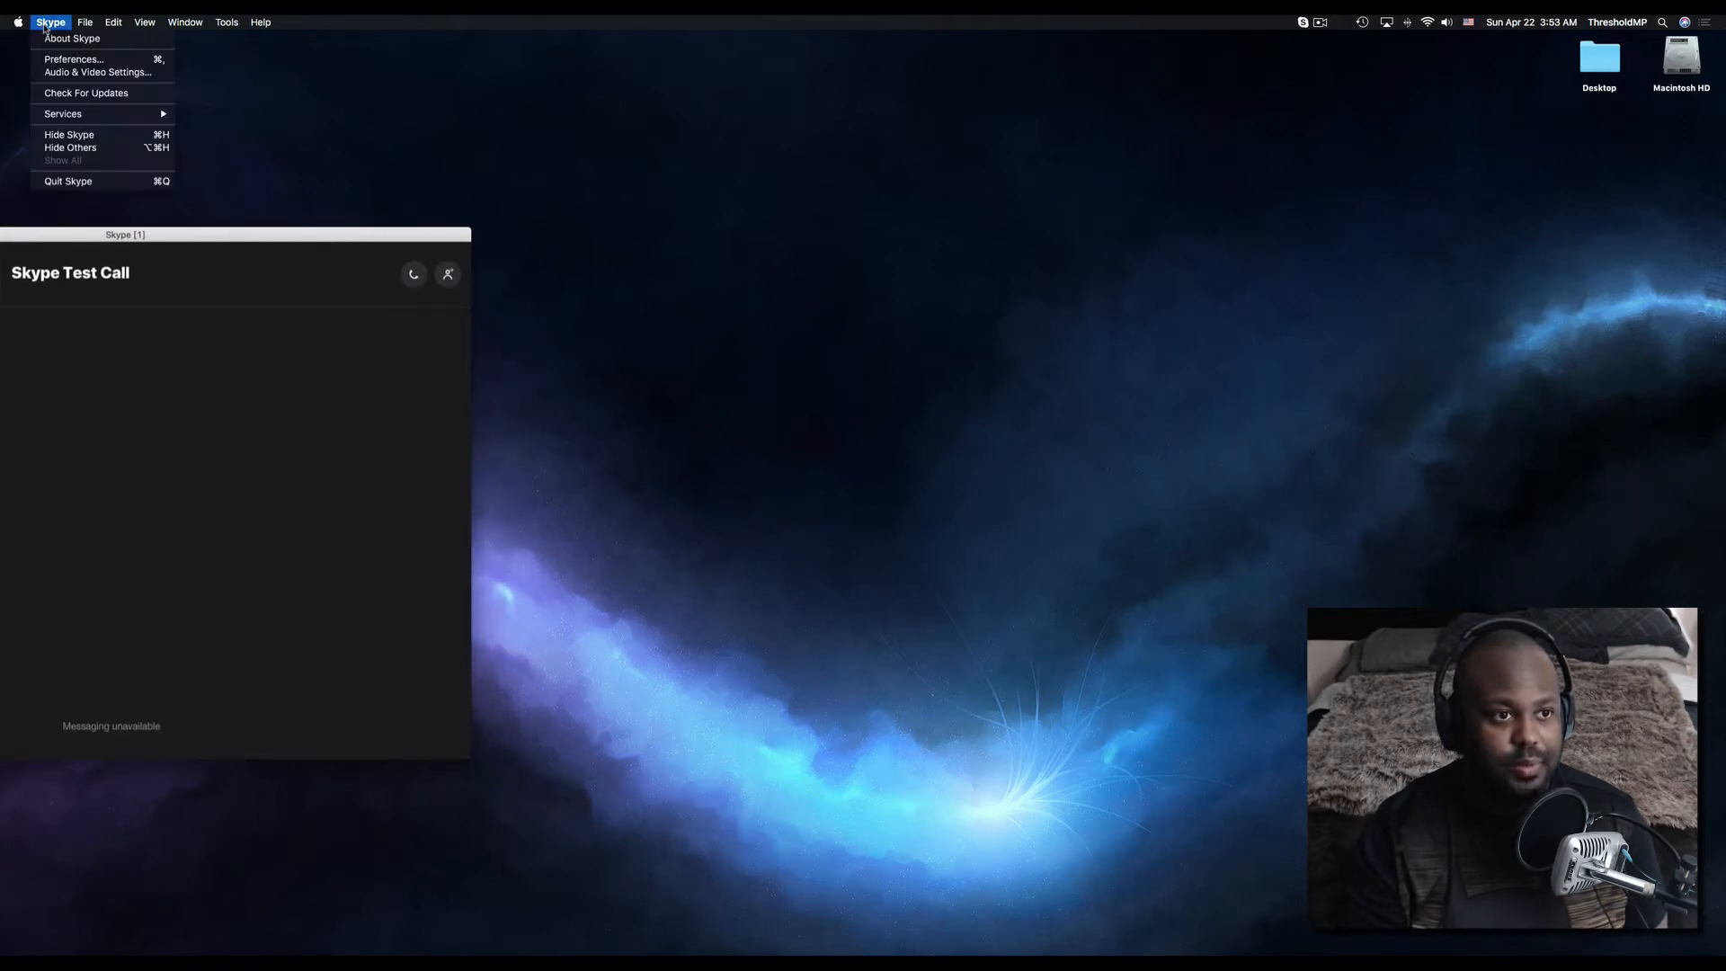
pyautogui.click(61, 74)
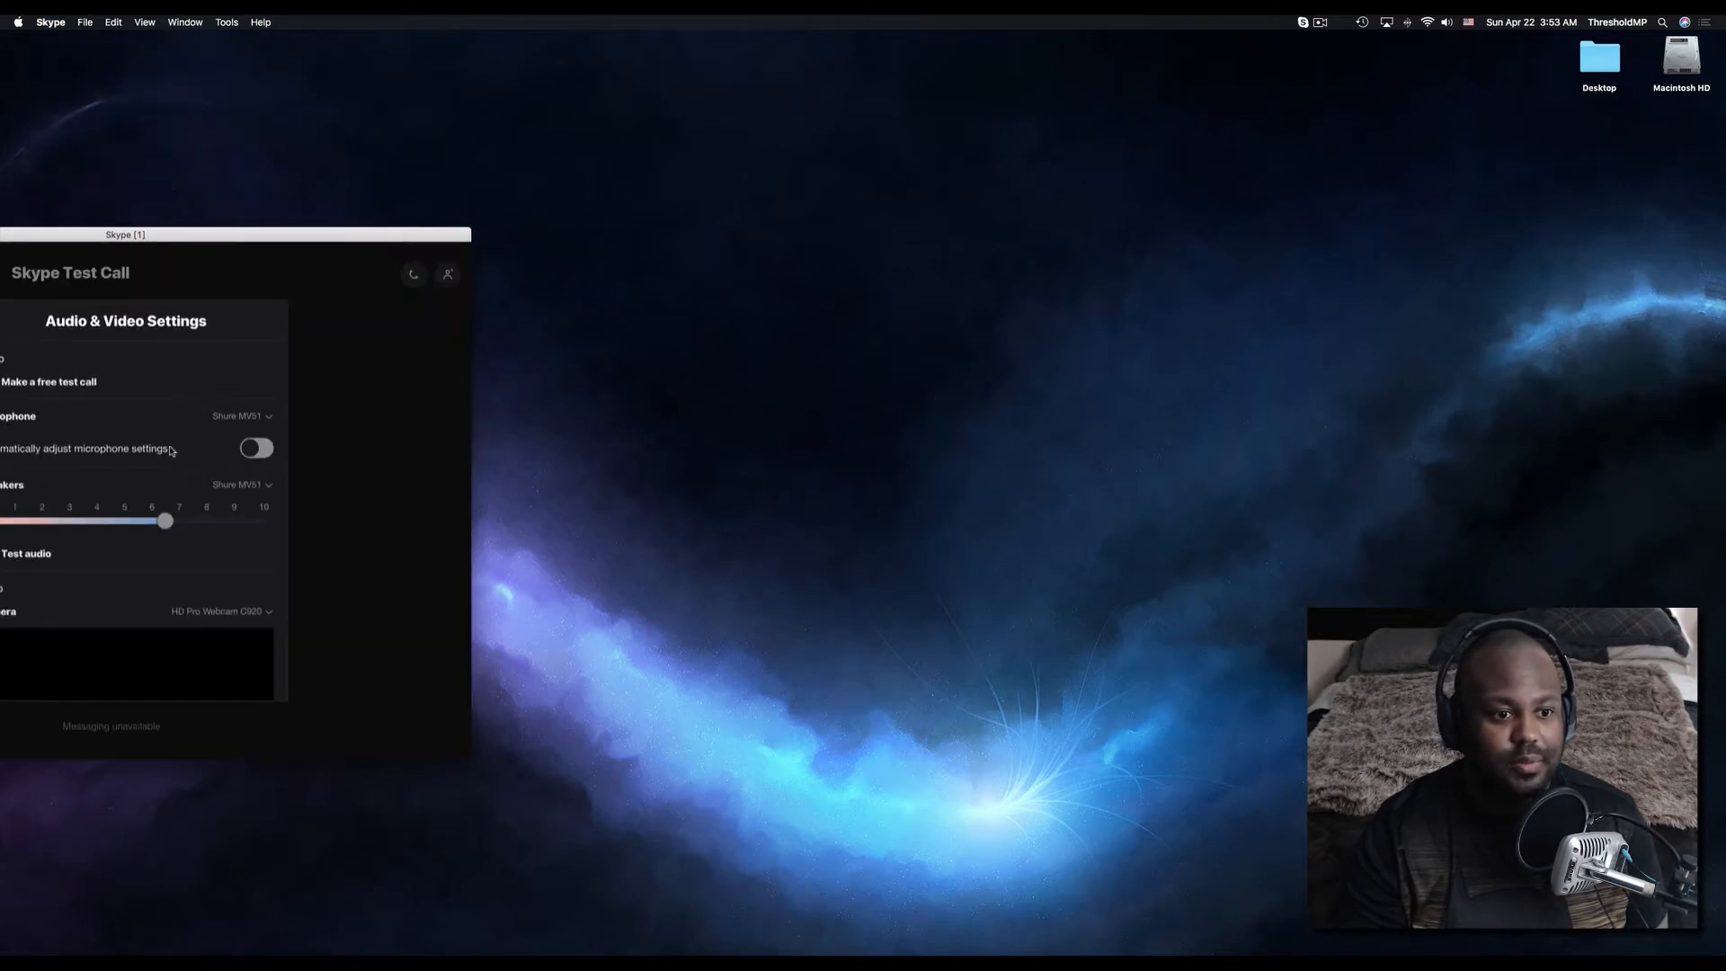
pyautogui.click(240, 417)
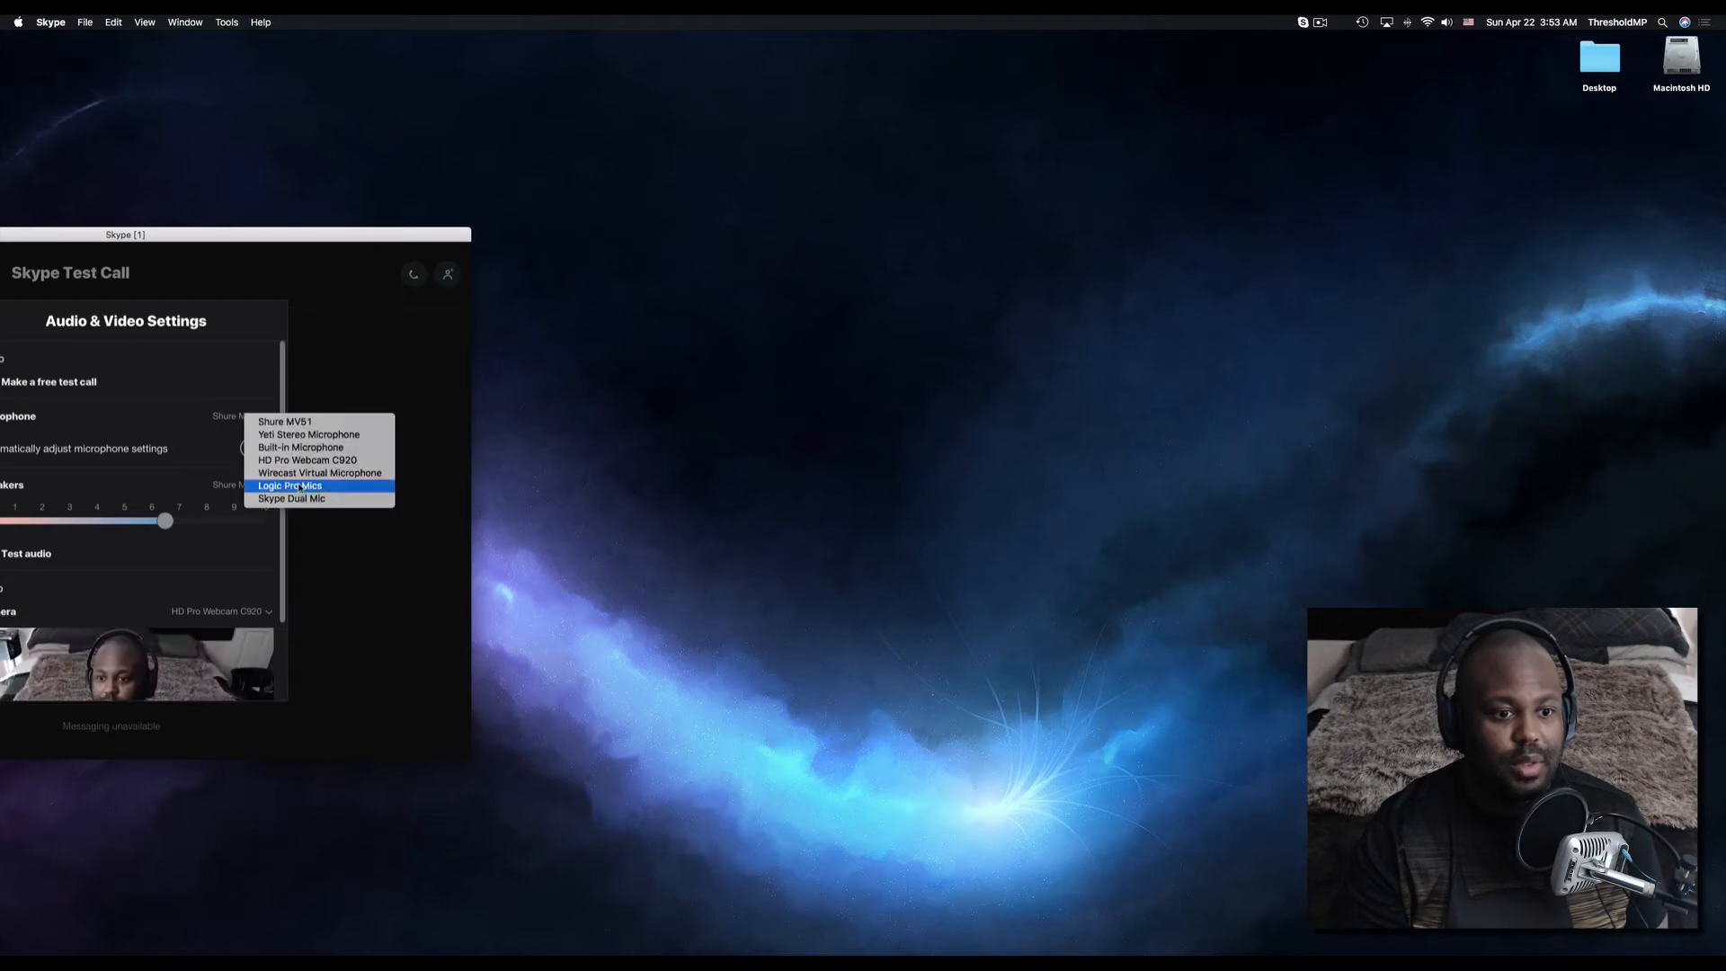
pyautogui.click(296, 500)
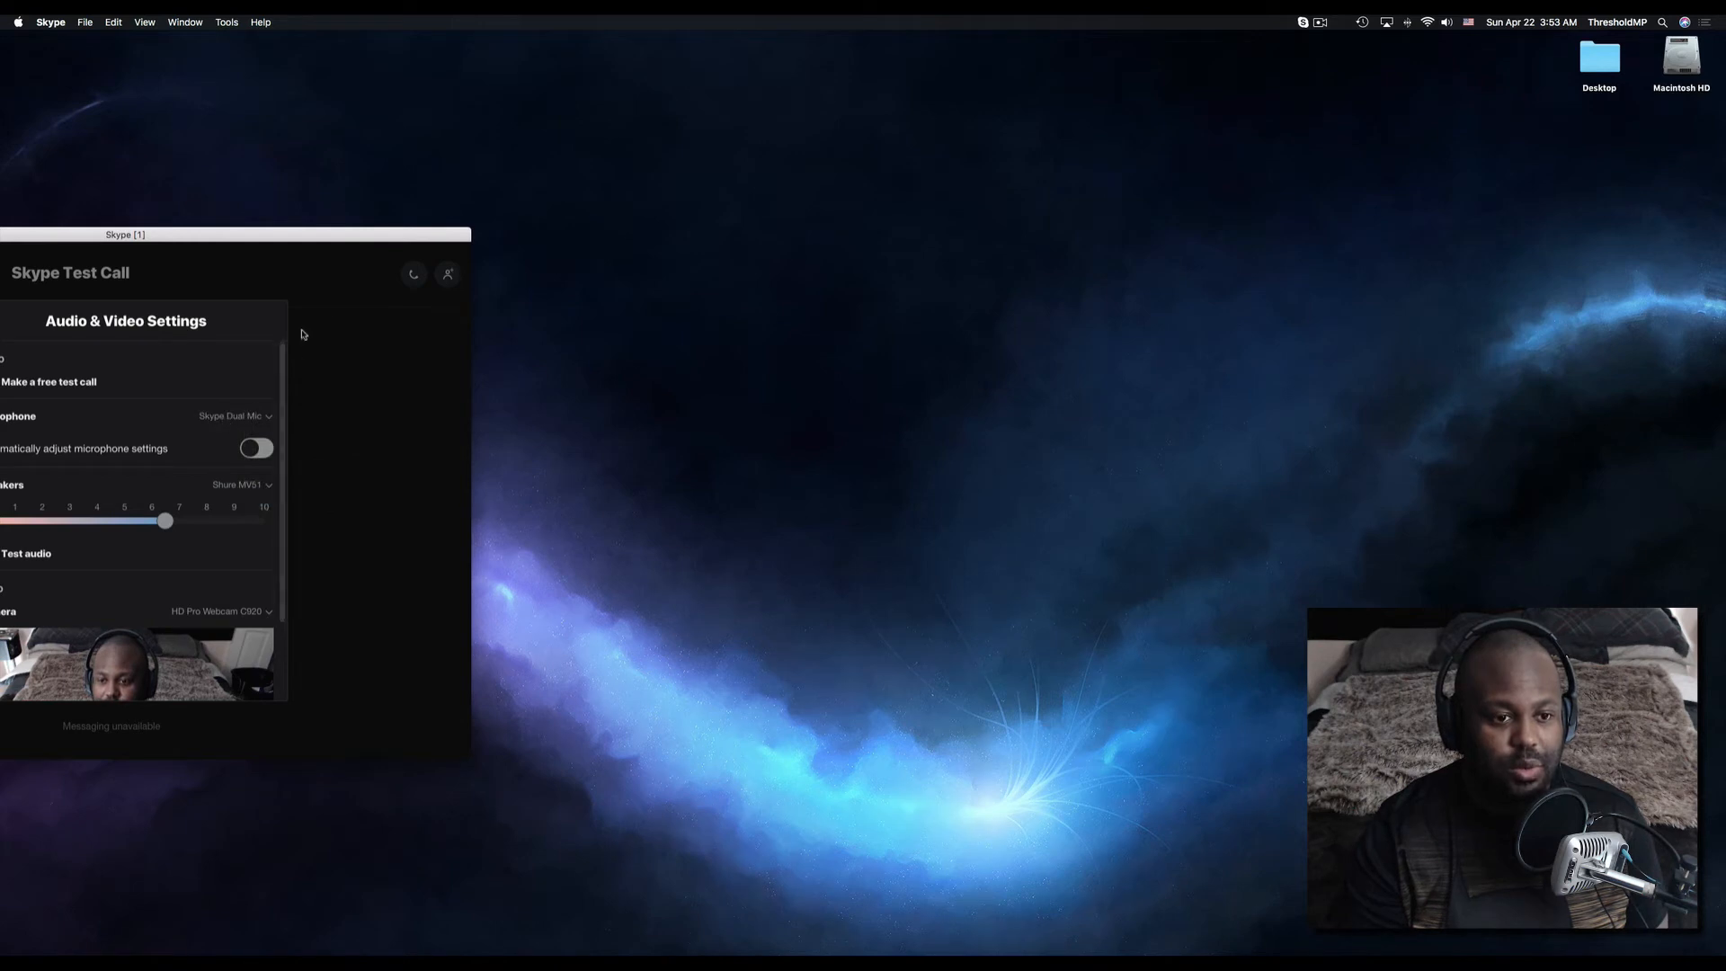
pyautogui.click(337, 292)
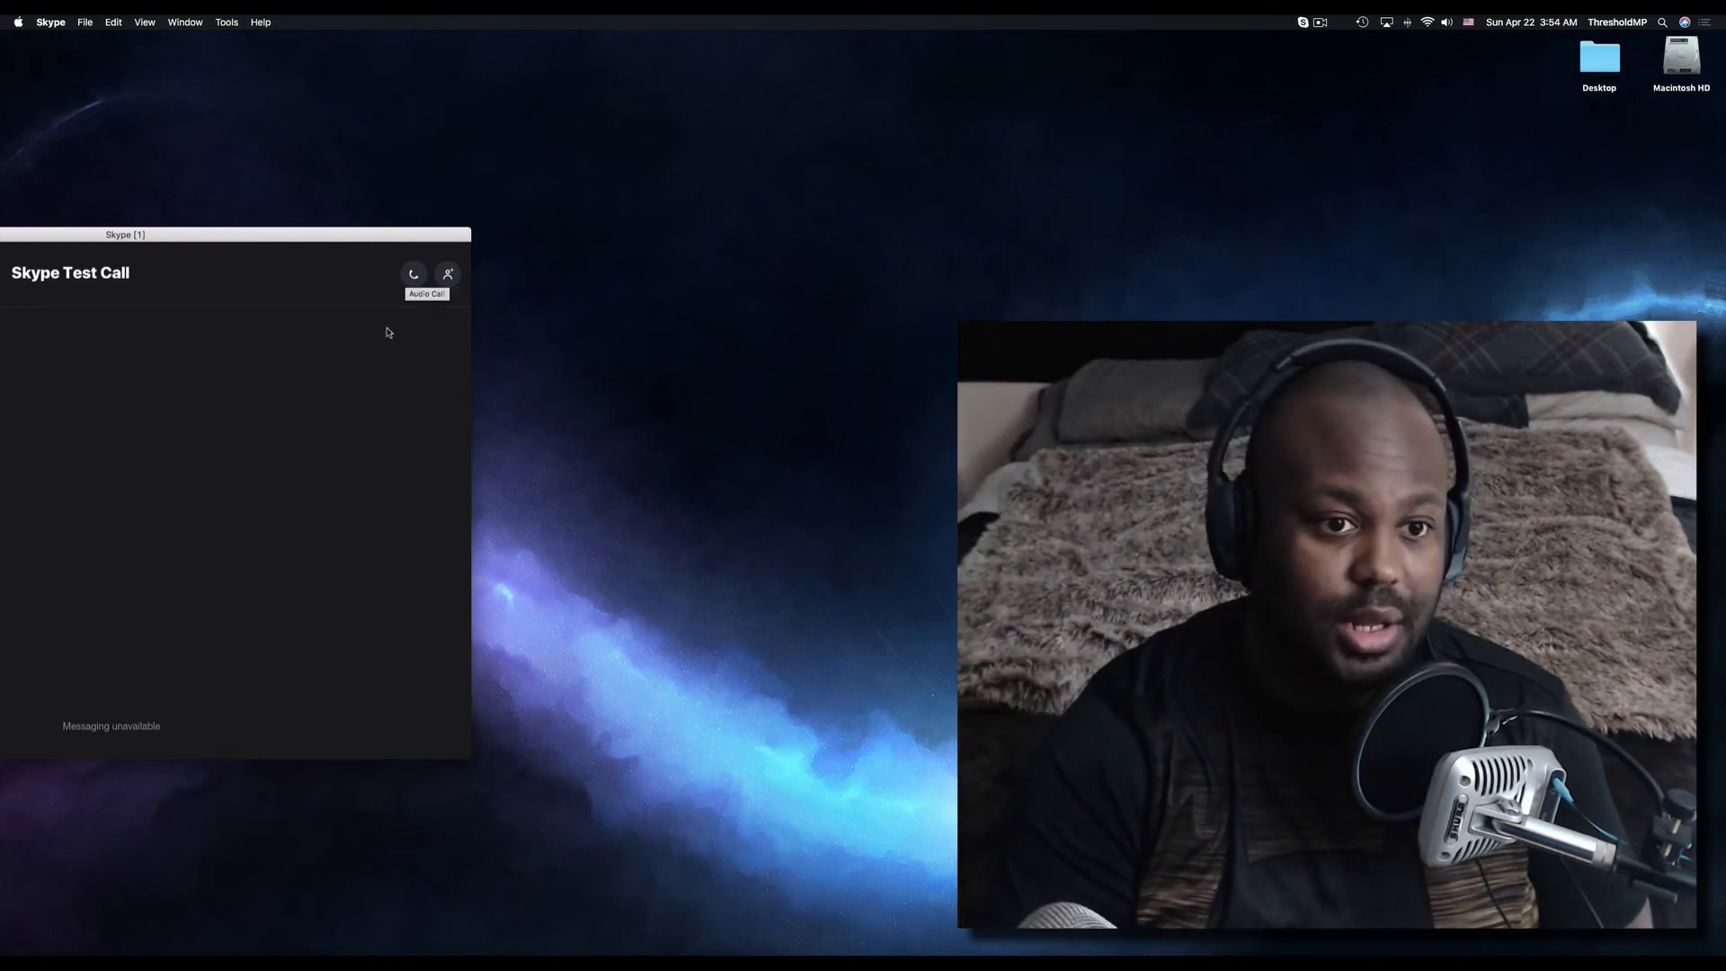
# Place an audio call to Skype Test Call to test the combined microphones, and hang up.
pyautogui.click(414, 275)
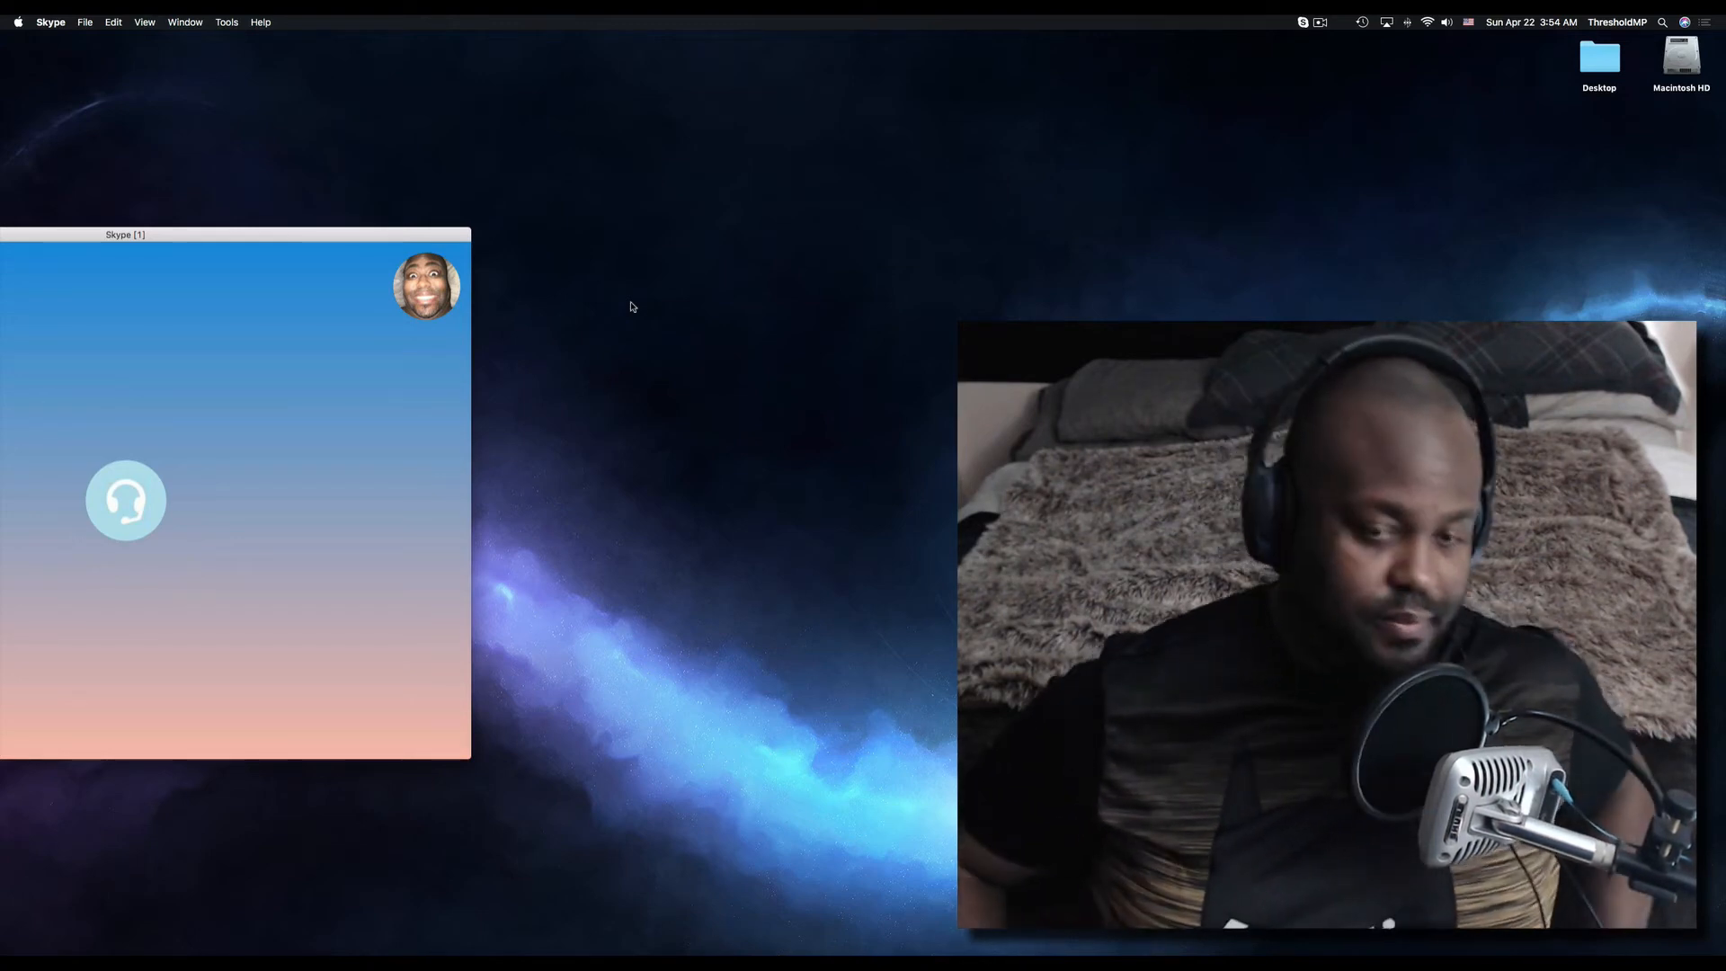
pyautogui.moveTo(185, 547)
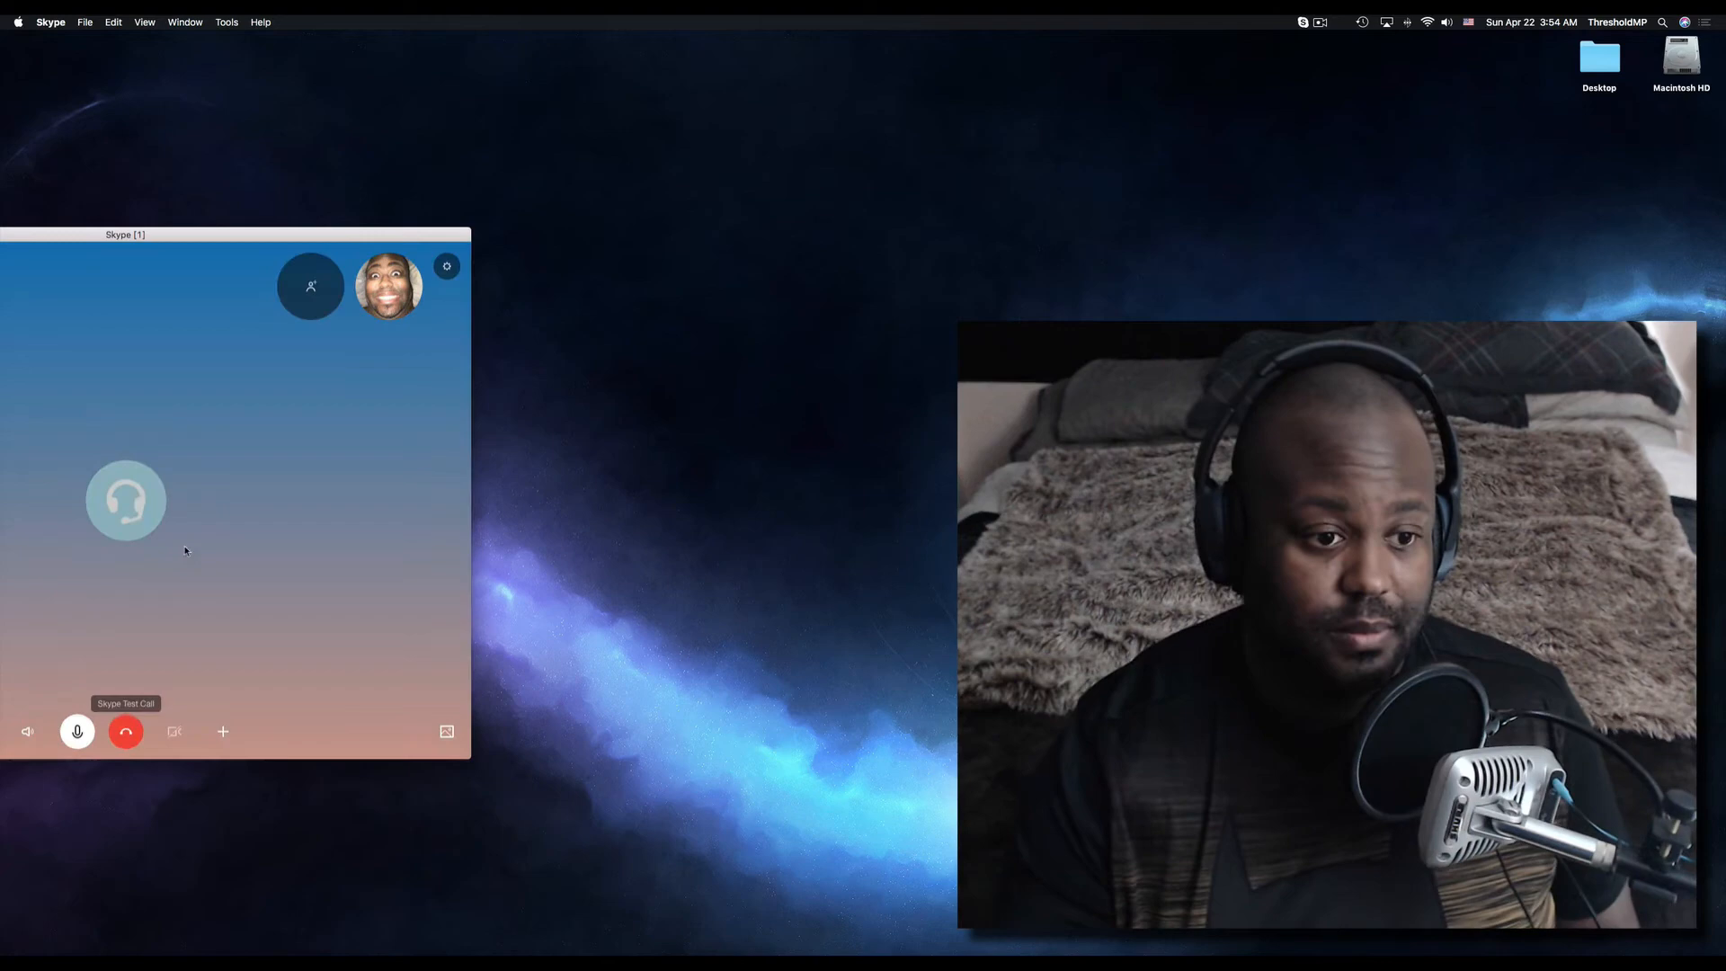
pyautogui.click(127, 735)
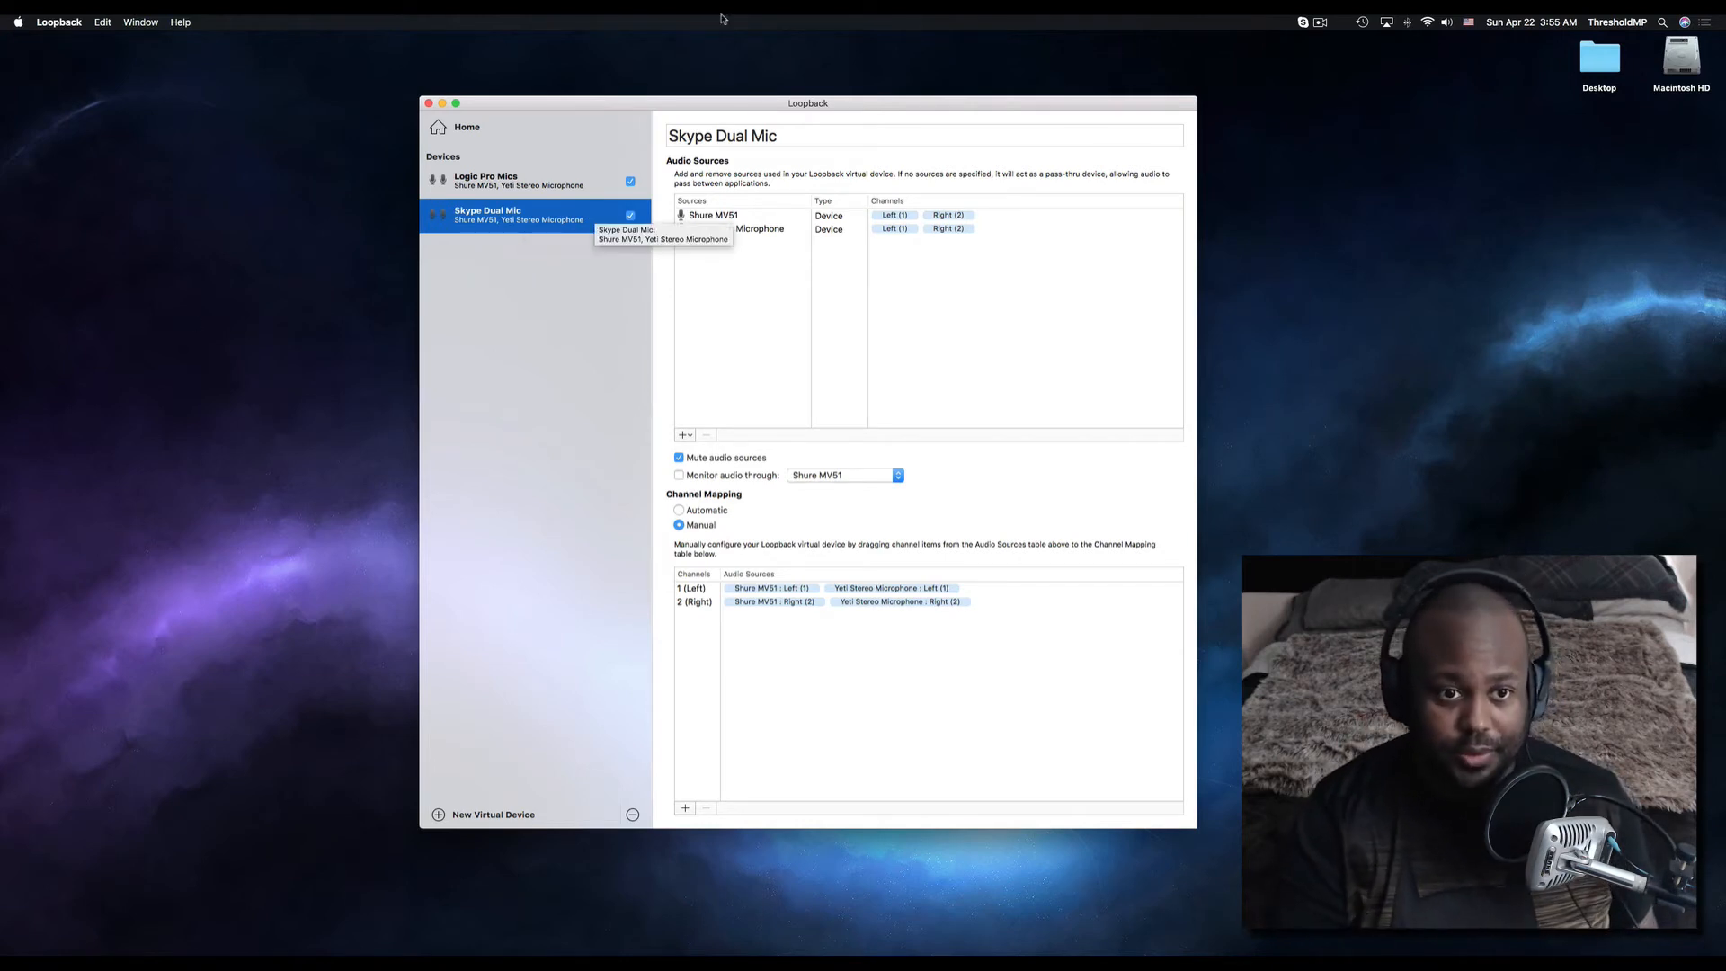
# In Loopback, add channels 7 and 8 to the Logic Pro Mics device and add Skype as an audio source.
pyautogui.click(497, 187)
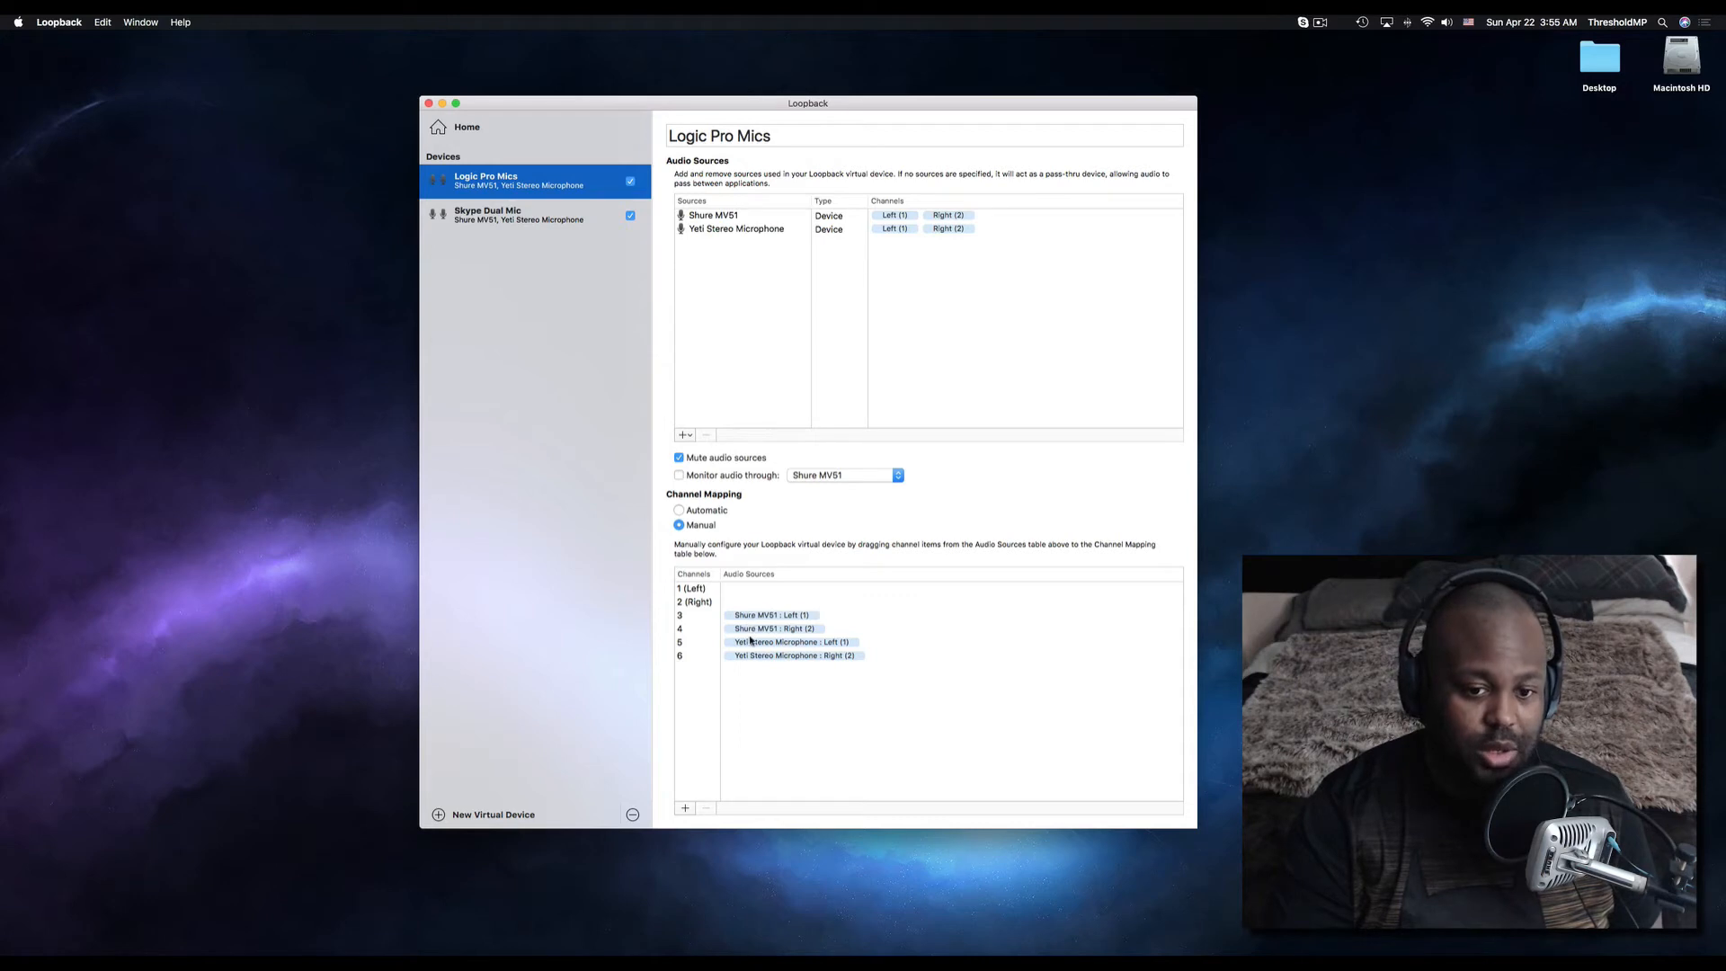
pyautogui.click(685, 807)
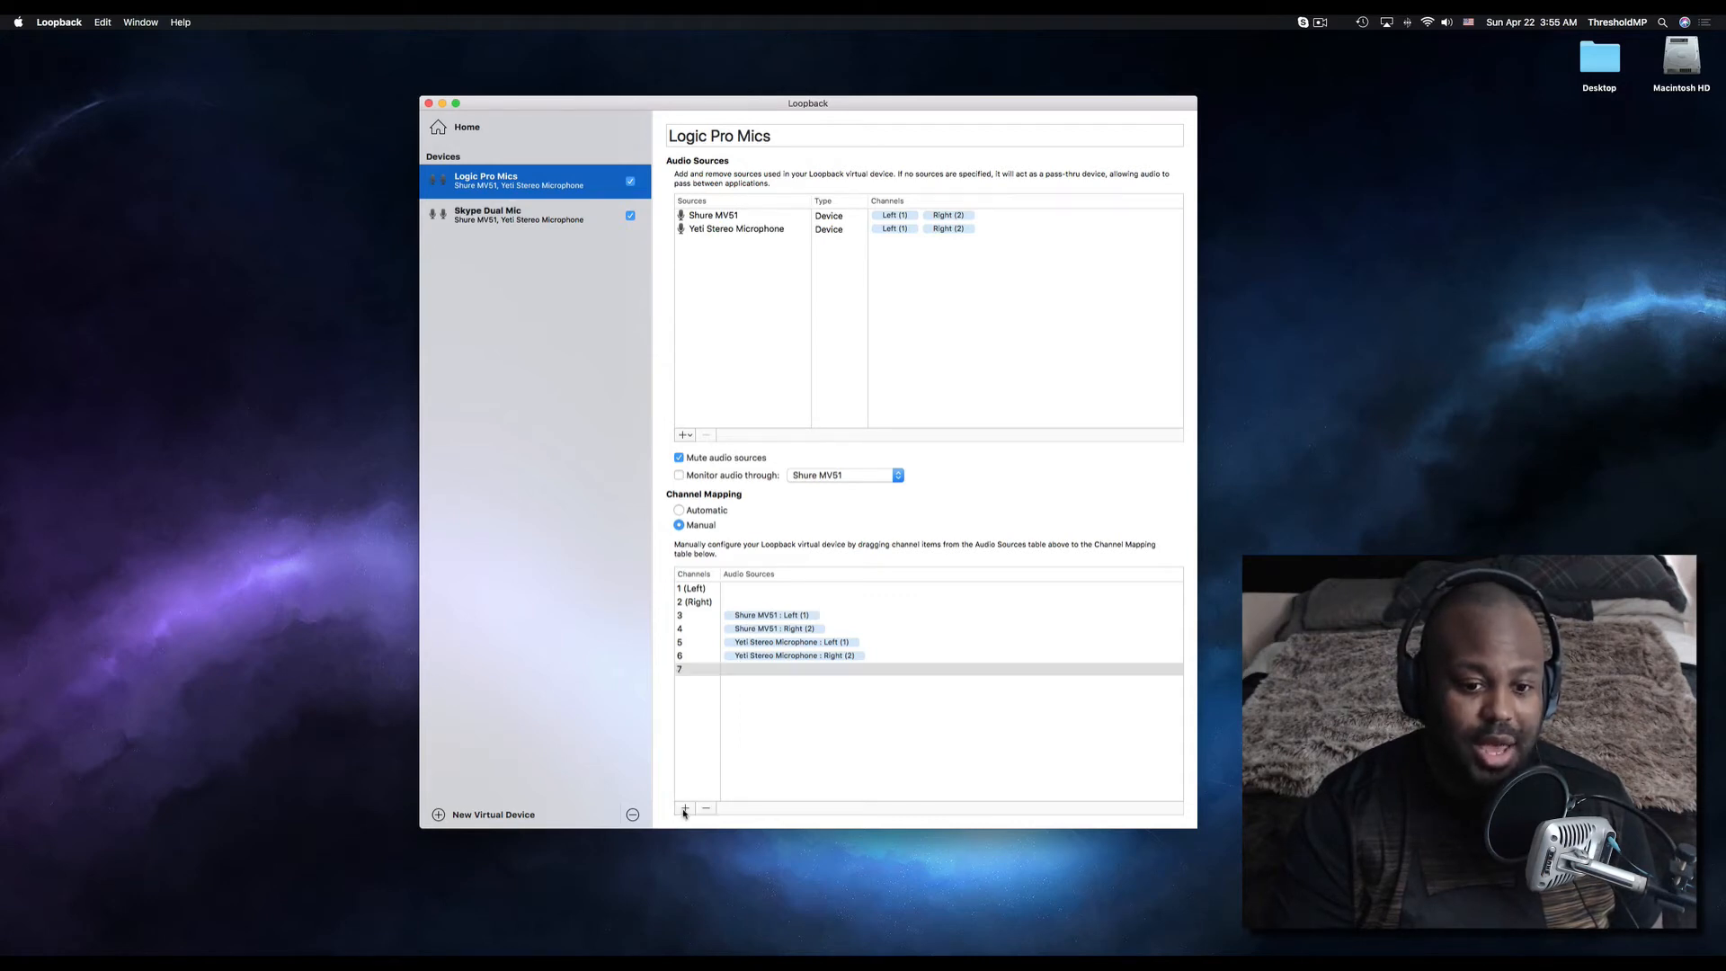
pyautogui.click(685, 808)
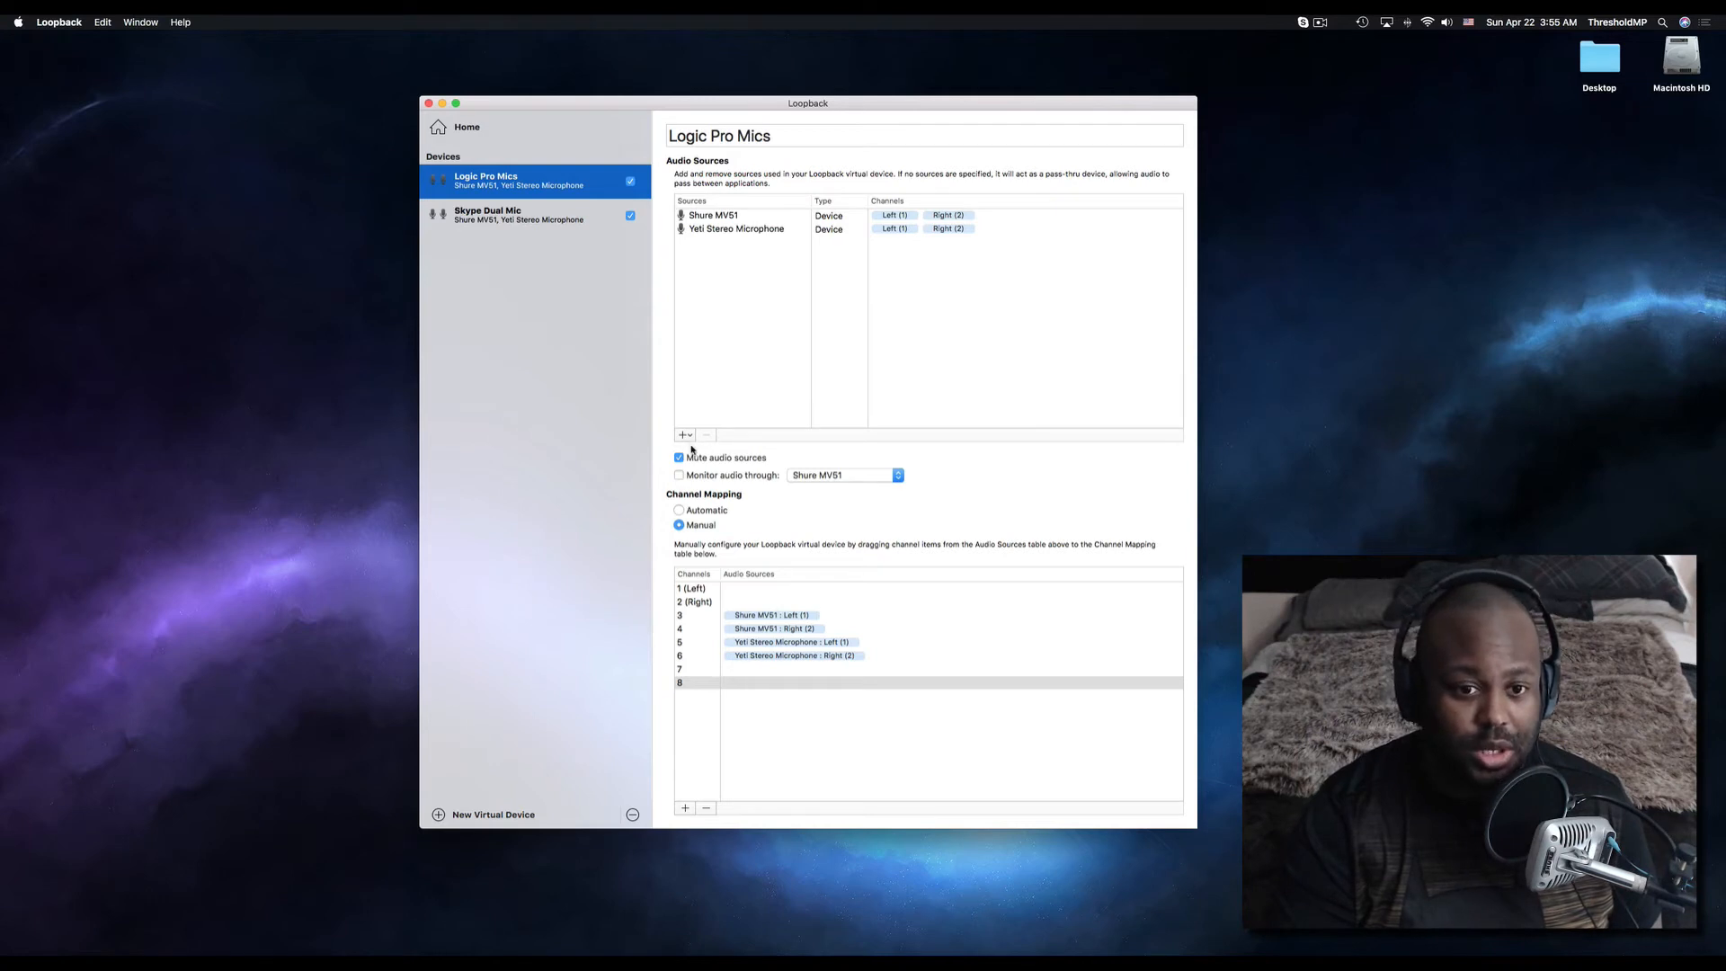
pyautogui.click(708, 253)
pyautogui.click(685, 436)
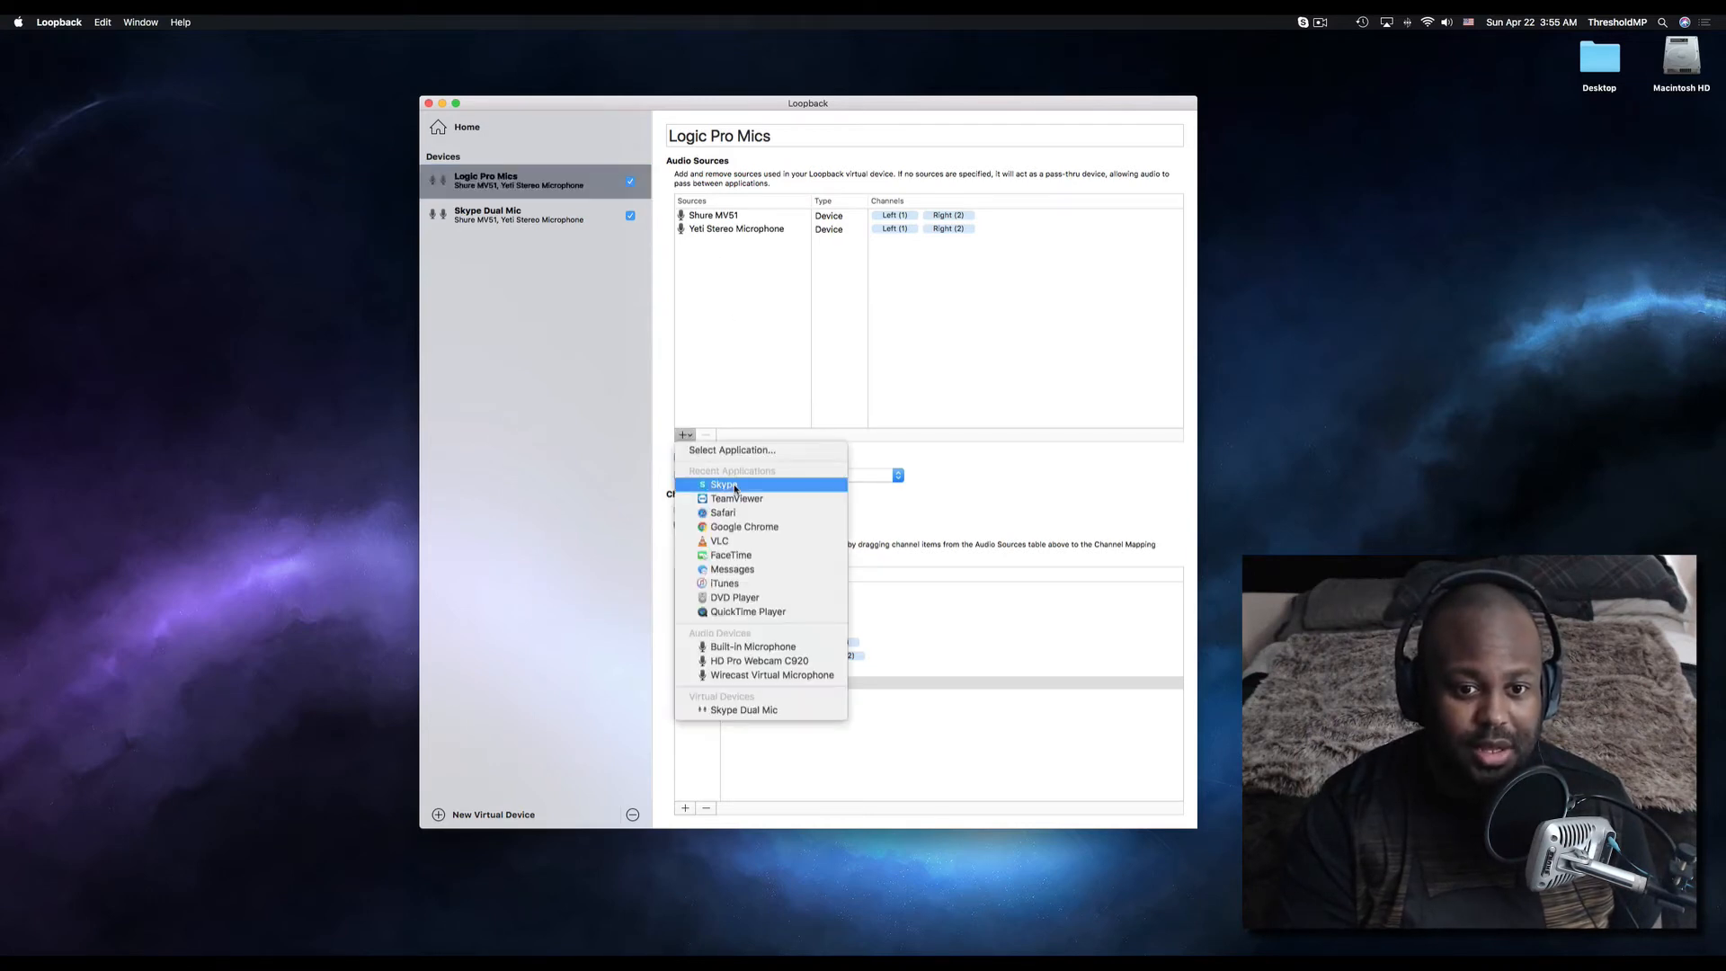
pyautogui.click(732, 487)
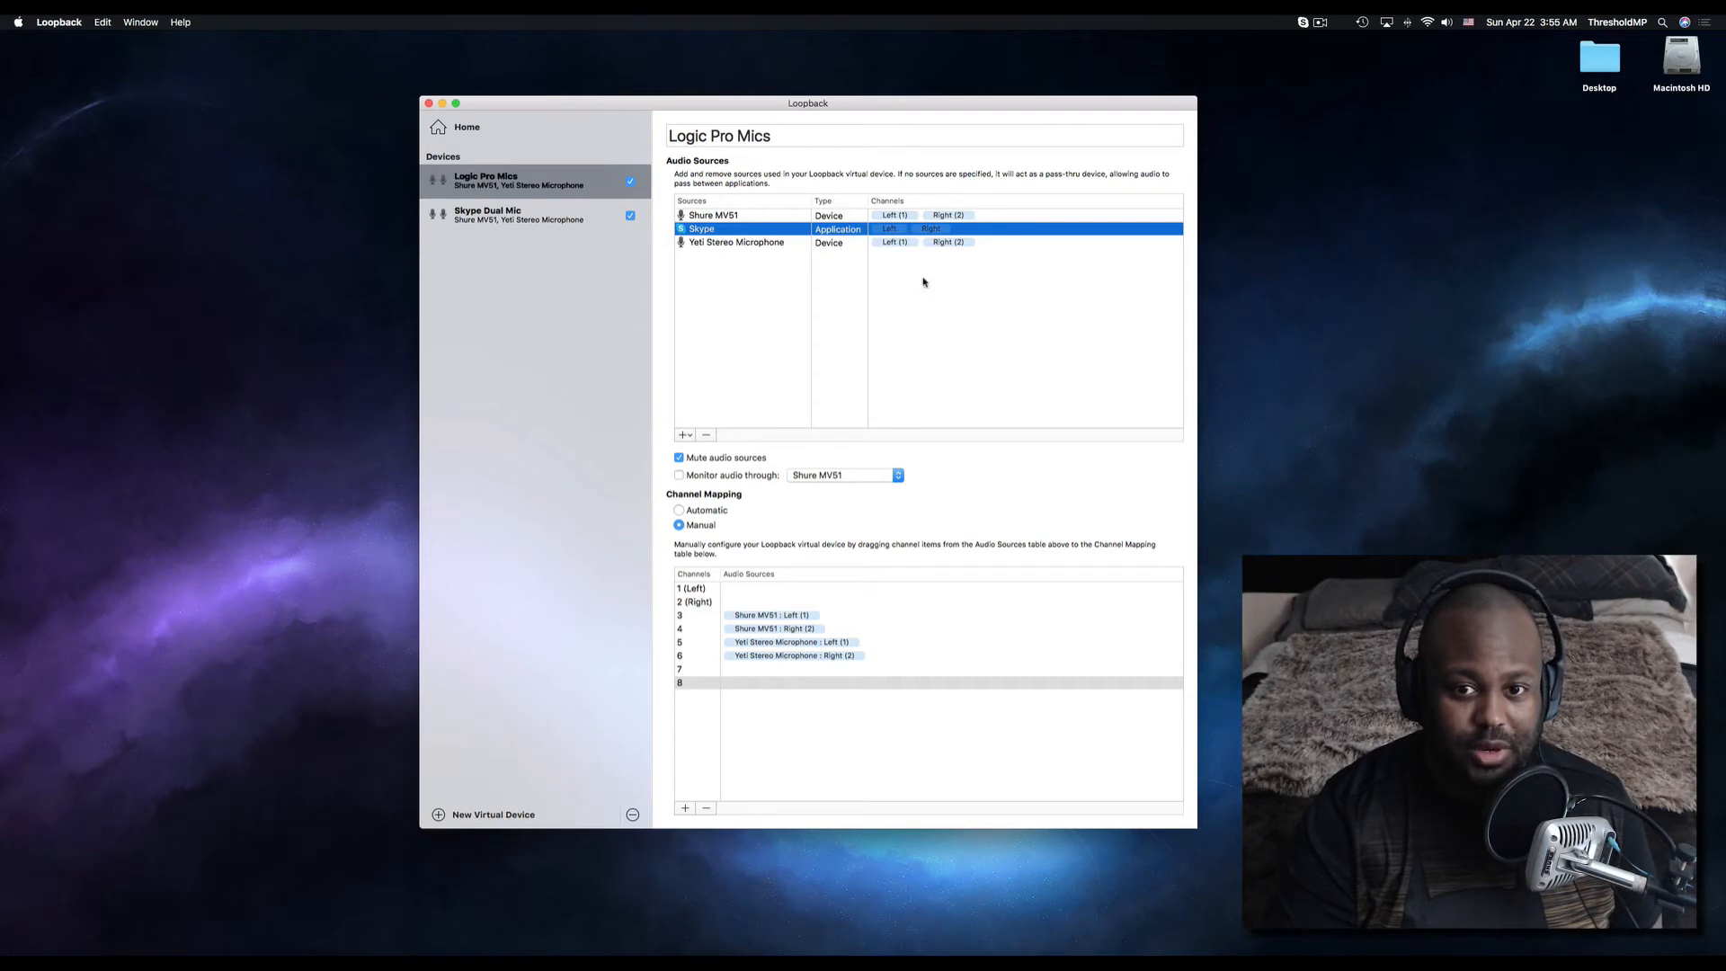
# Map Skype's left and right channels to channels 7 and 8 of the Logic Pro Mics device.
pyautogui.moveTo(893, 233); pyautogui.dragTo(759, 676)
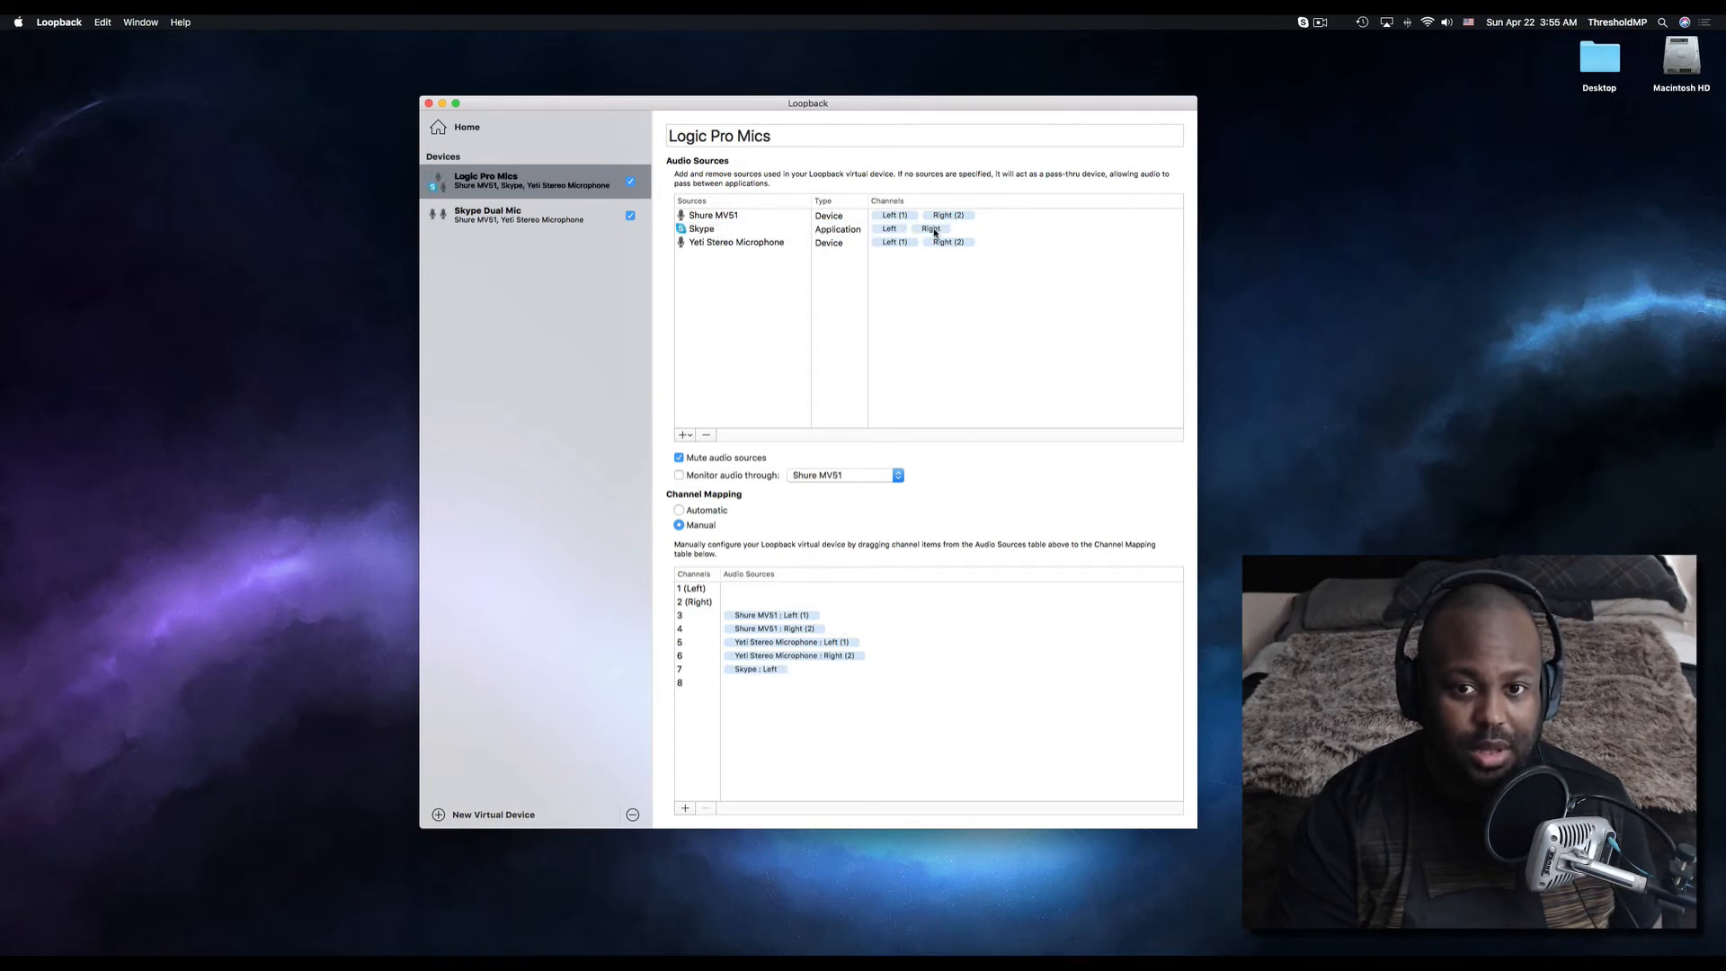
pyautogui.moveTo(935, 233); pyautogui.dragTo(760, 692)
pyautogui.moveTo(923, 232); pyautogui.dragTo(743, 687)
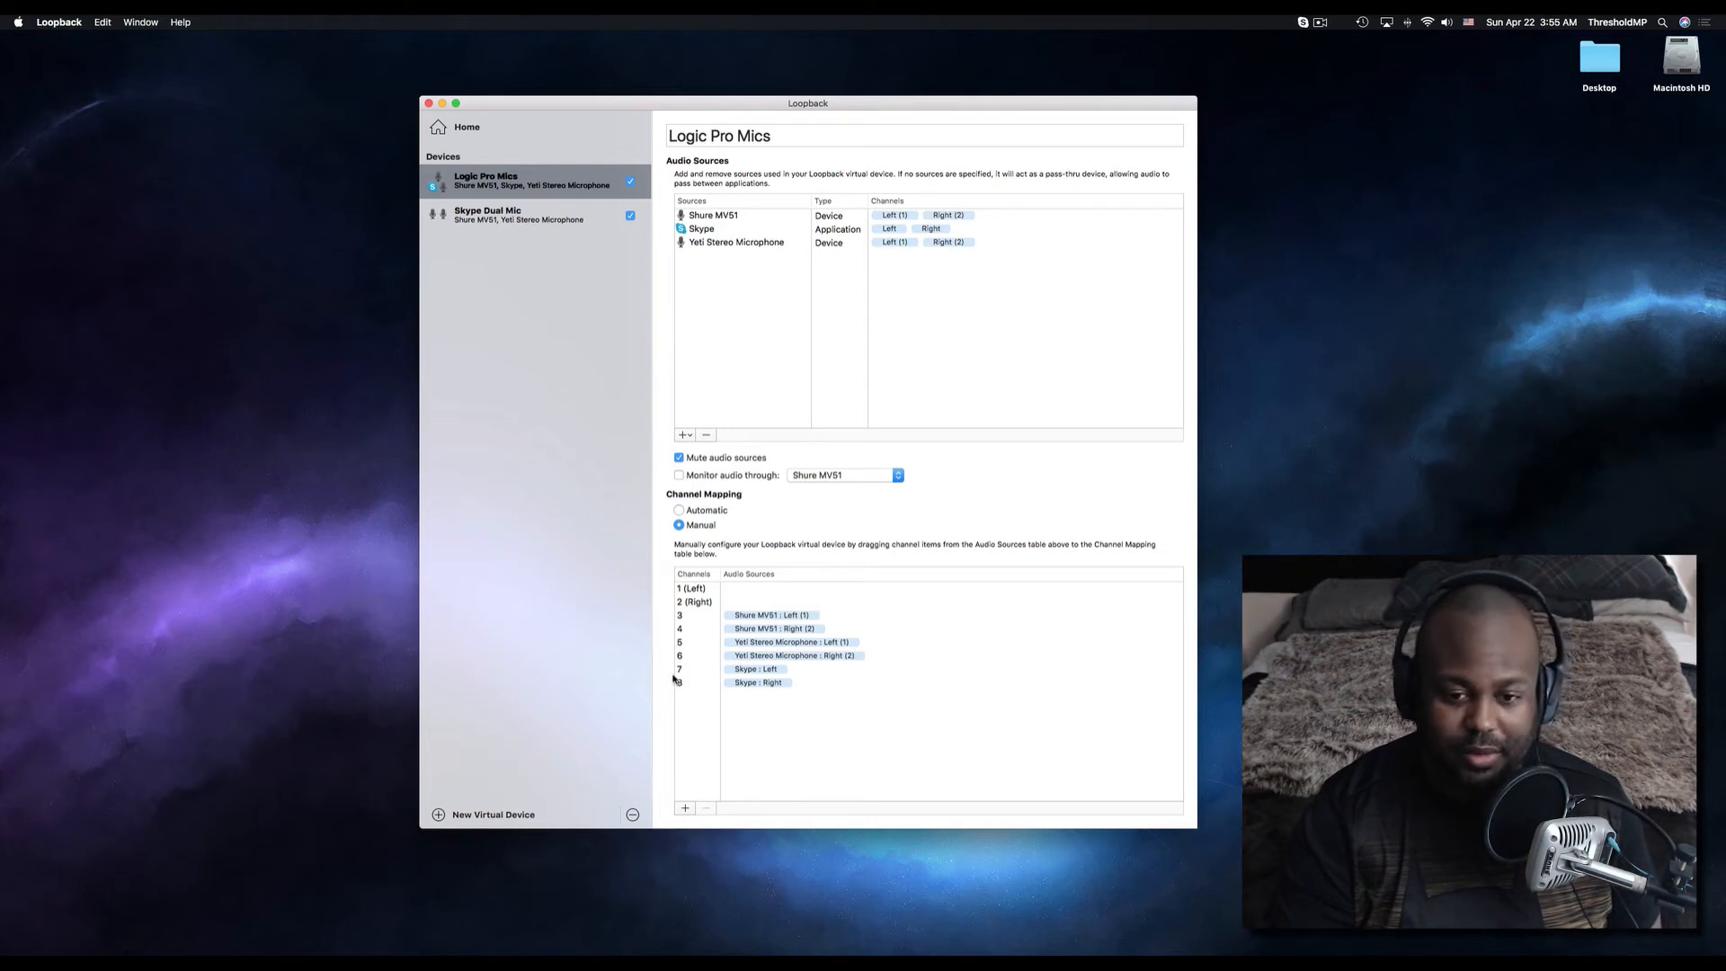
# Switch to Logic Pro X and move the project chooser and the Loopback window apart.
pyautogui.moveTo(998, 106); pyautogui.dragTo(874, 111)
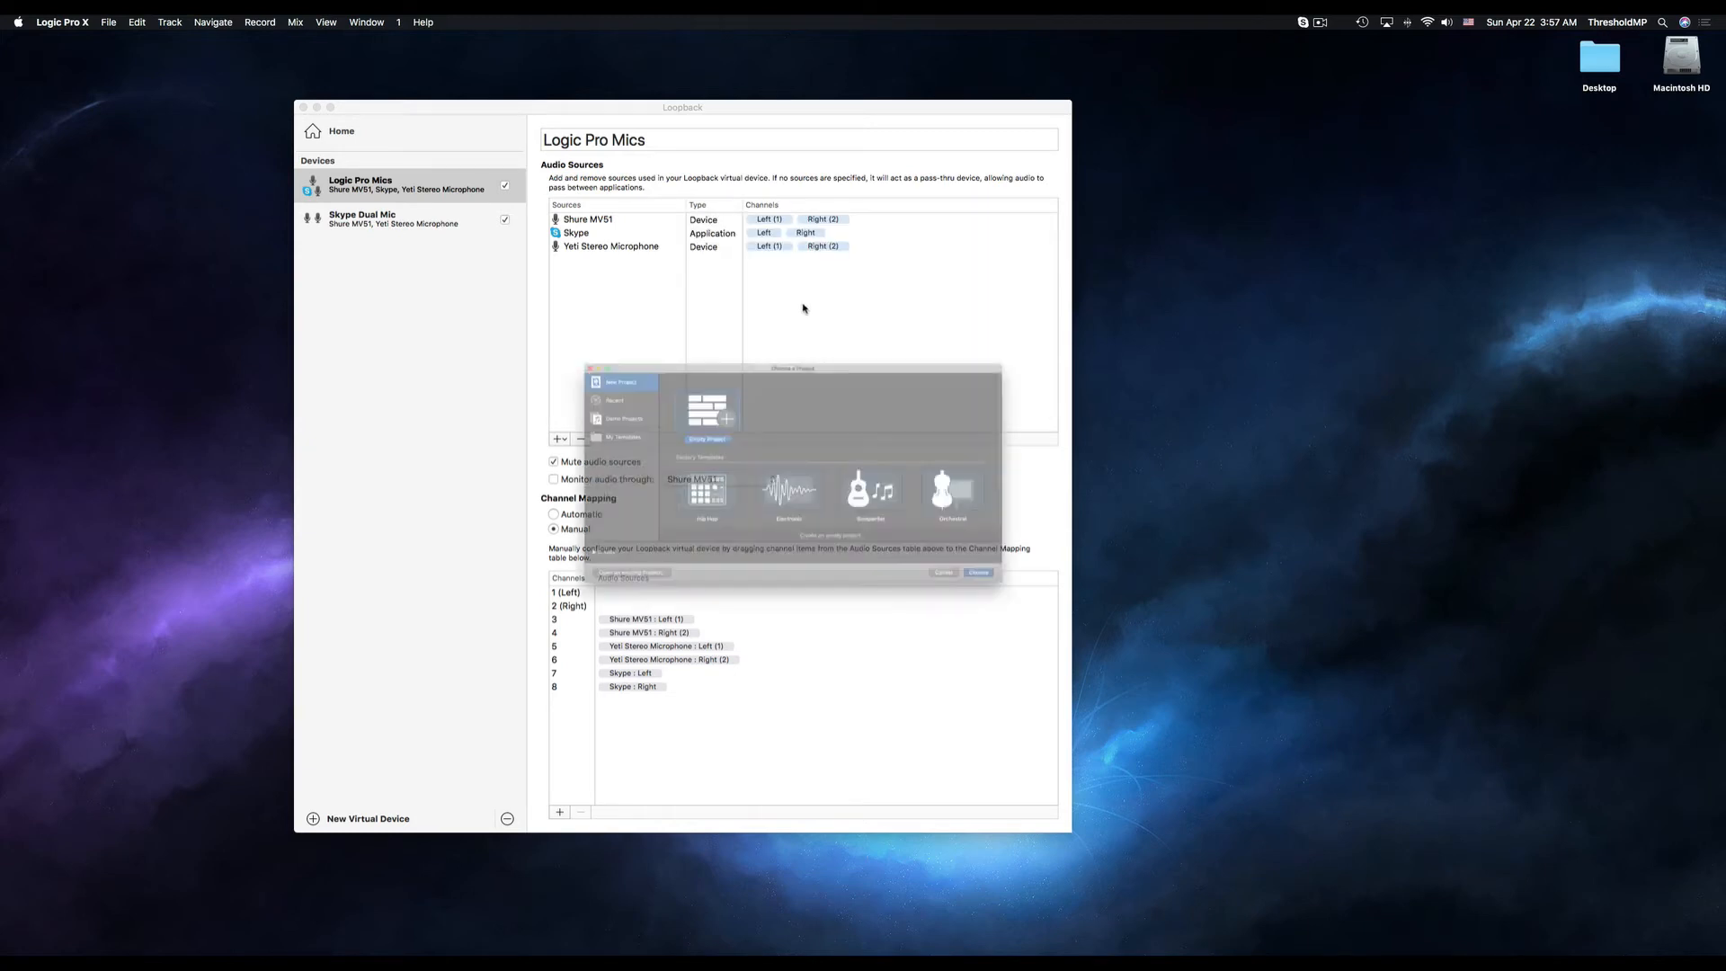
pyautogui.moveTo(782, 301); pyautogui.dragTo(1272, 304)
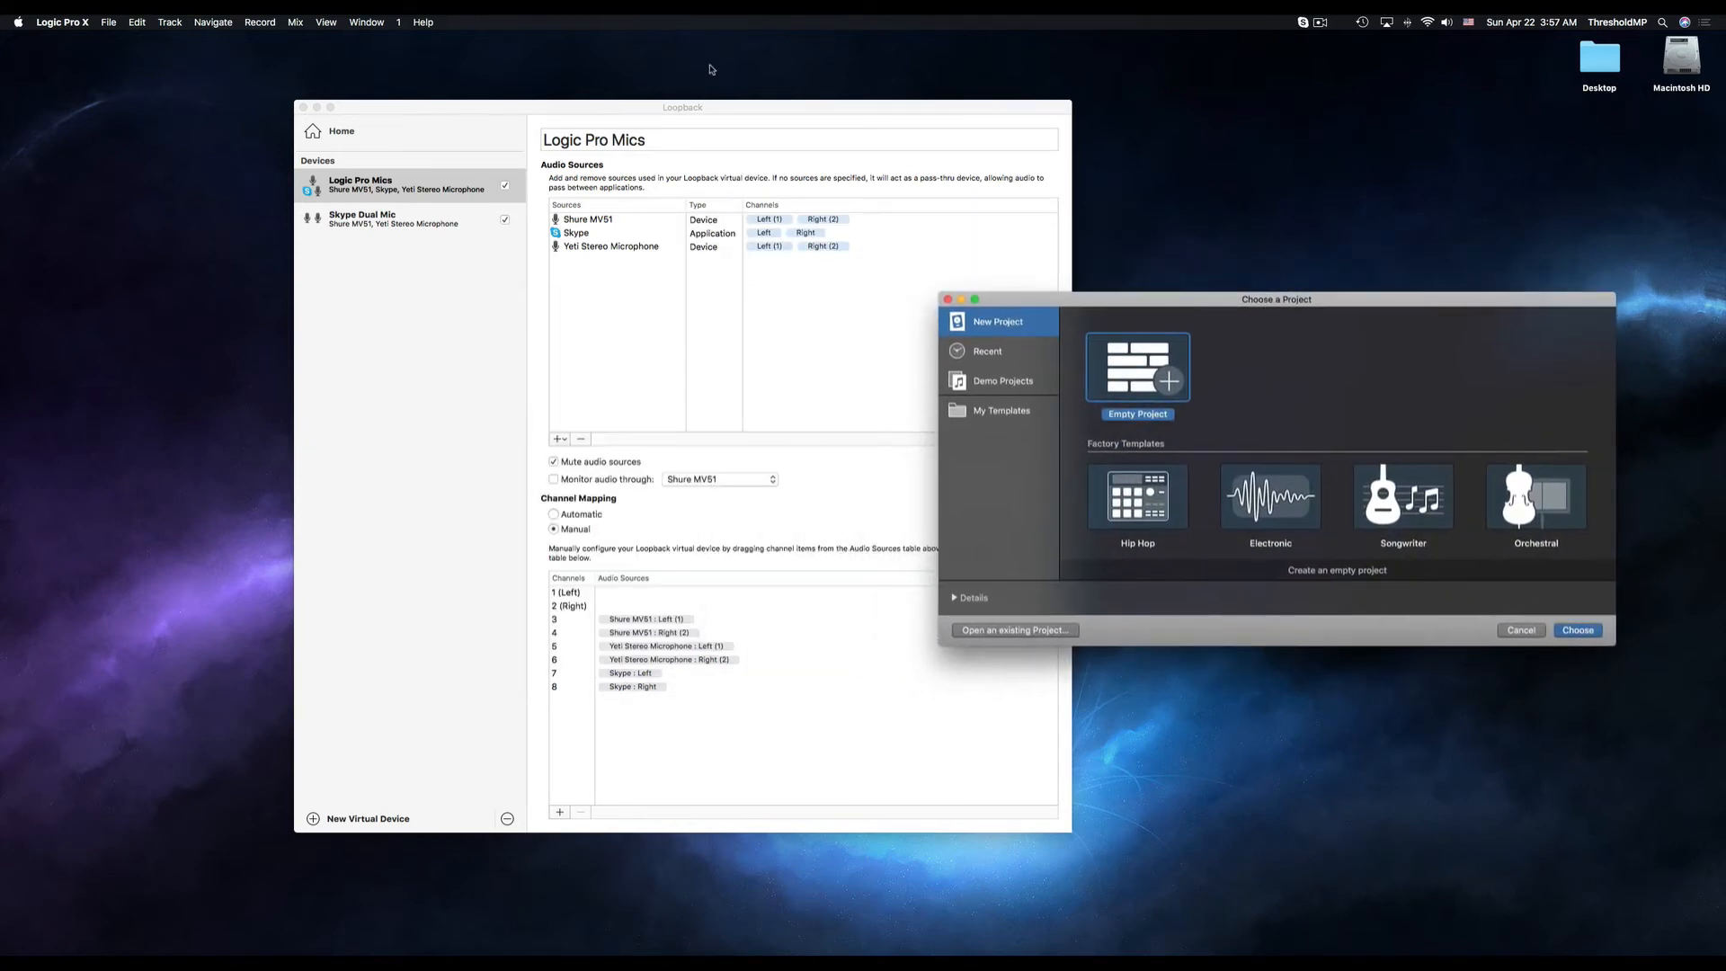
pyautogui.moveTo(745, 110); pyautogui.dragTo(475, 140)
# Set the output and input devices to Logic Pro Mics in the audio preferences, apply the changes and close the preferences.
pyautogui.click(62, 22)
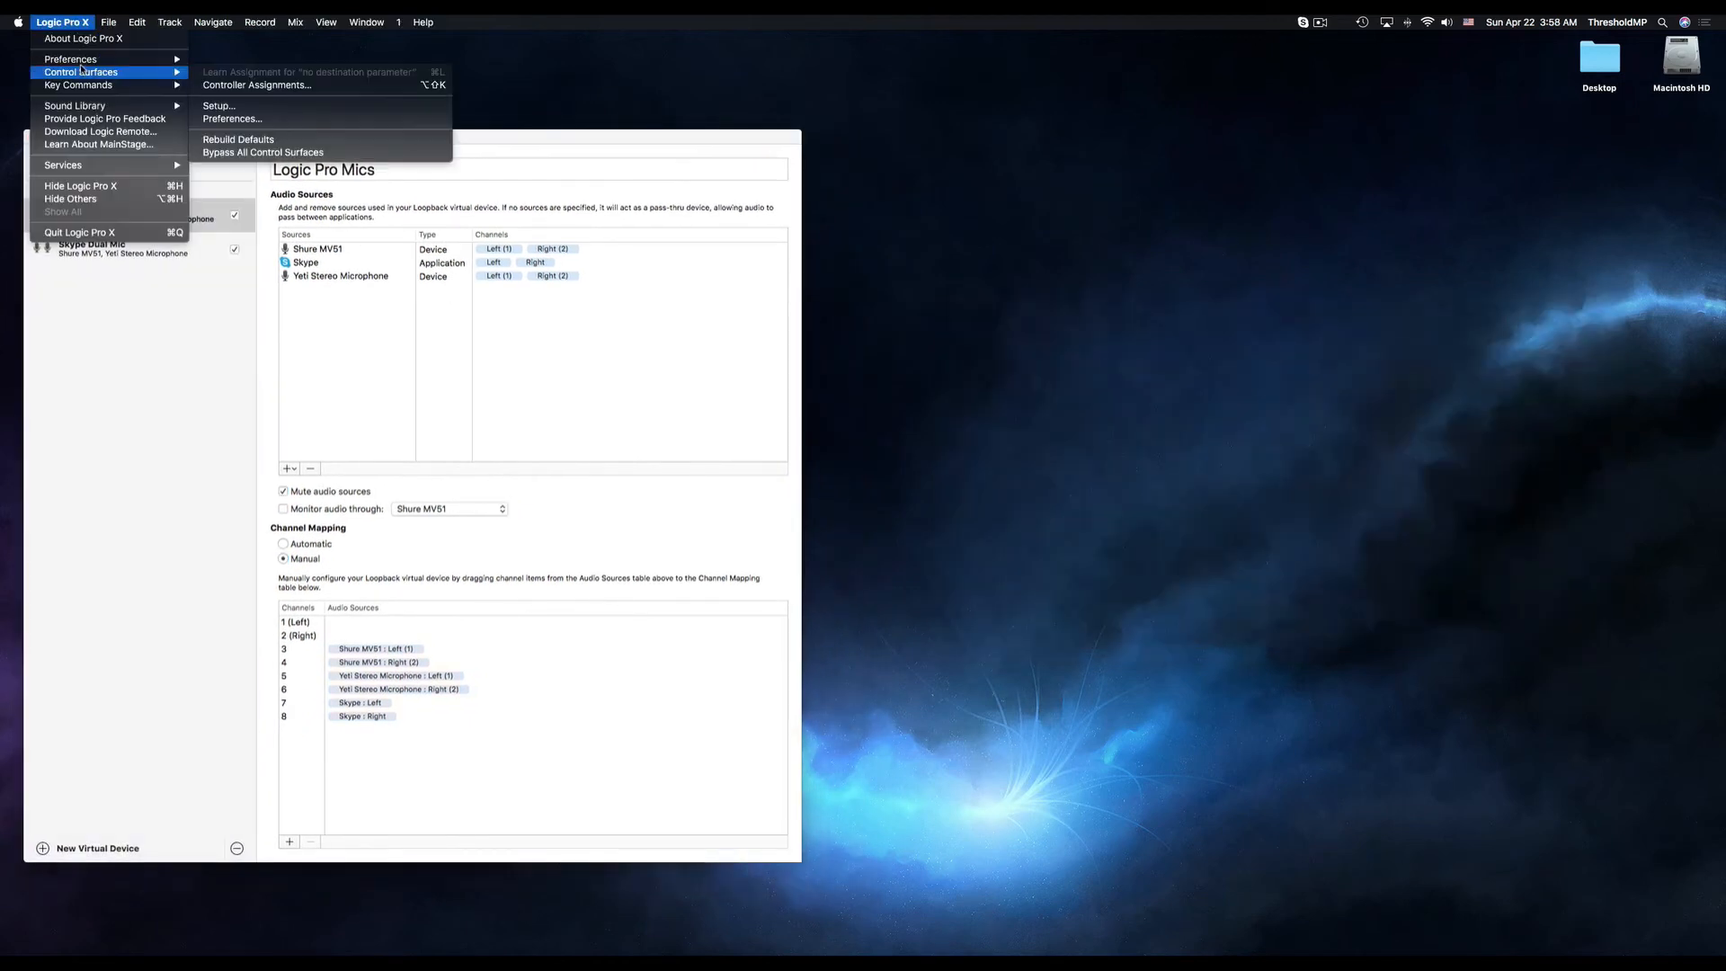
pyautogui.moveTo(84, 64)
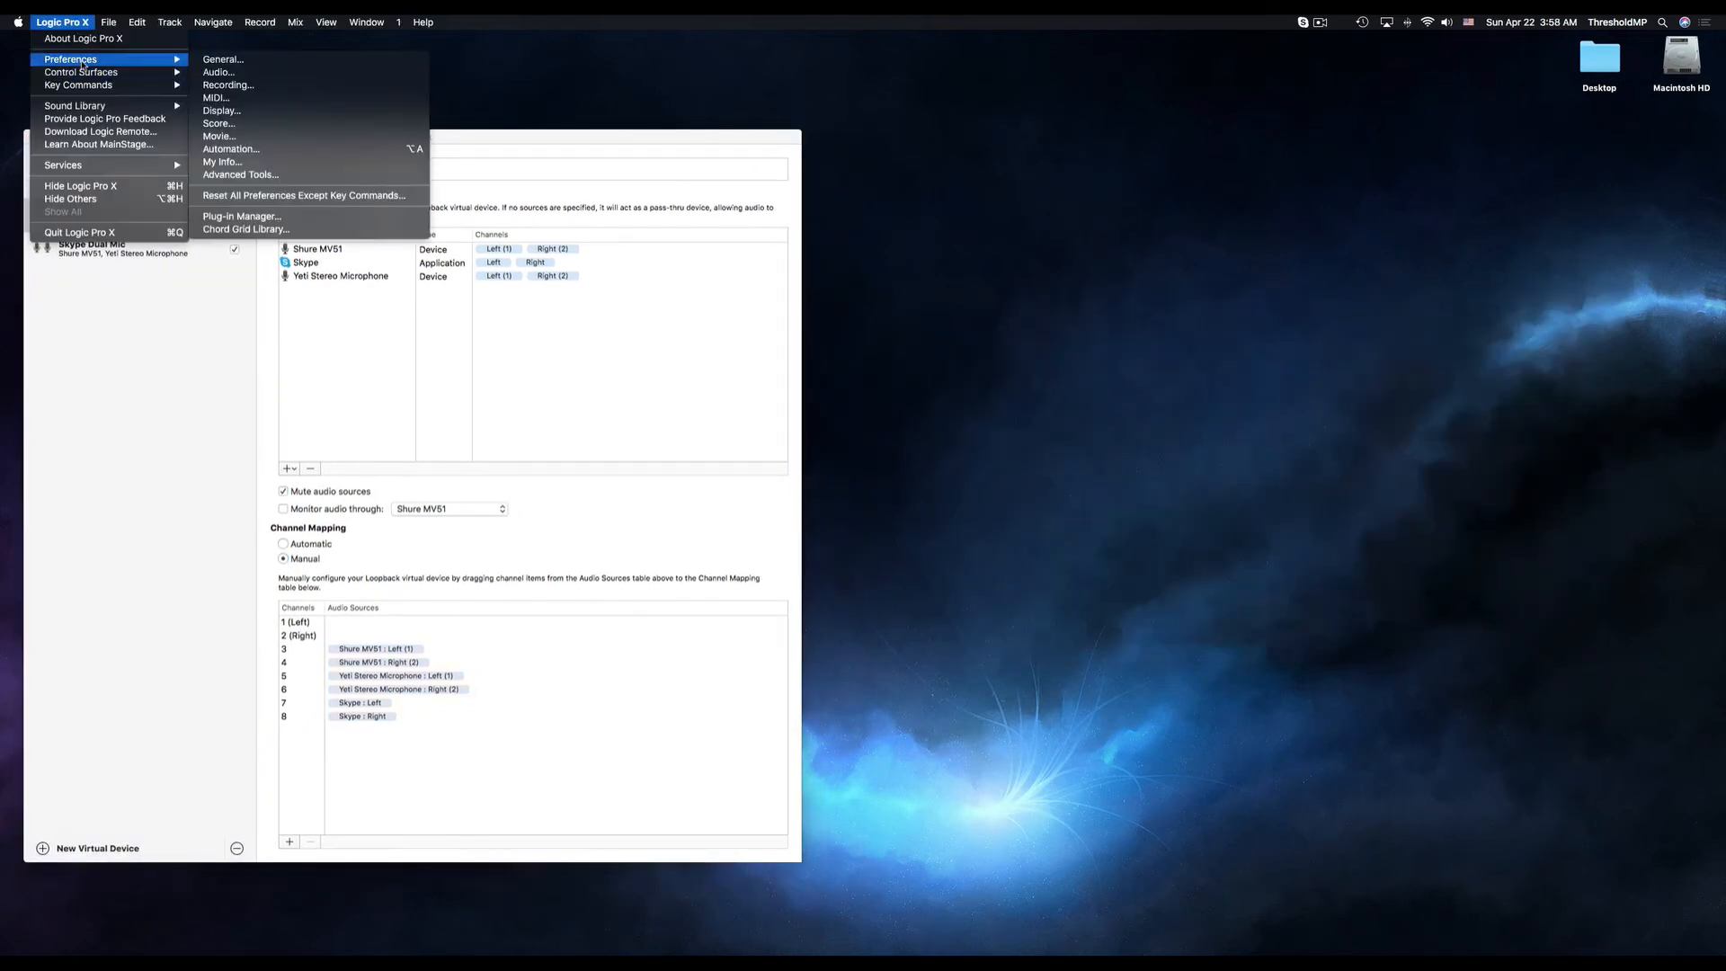
pyautogui.click(241, 77)
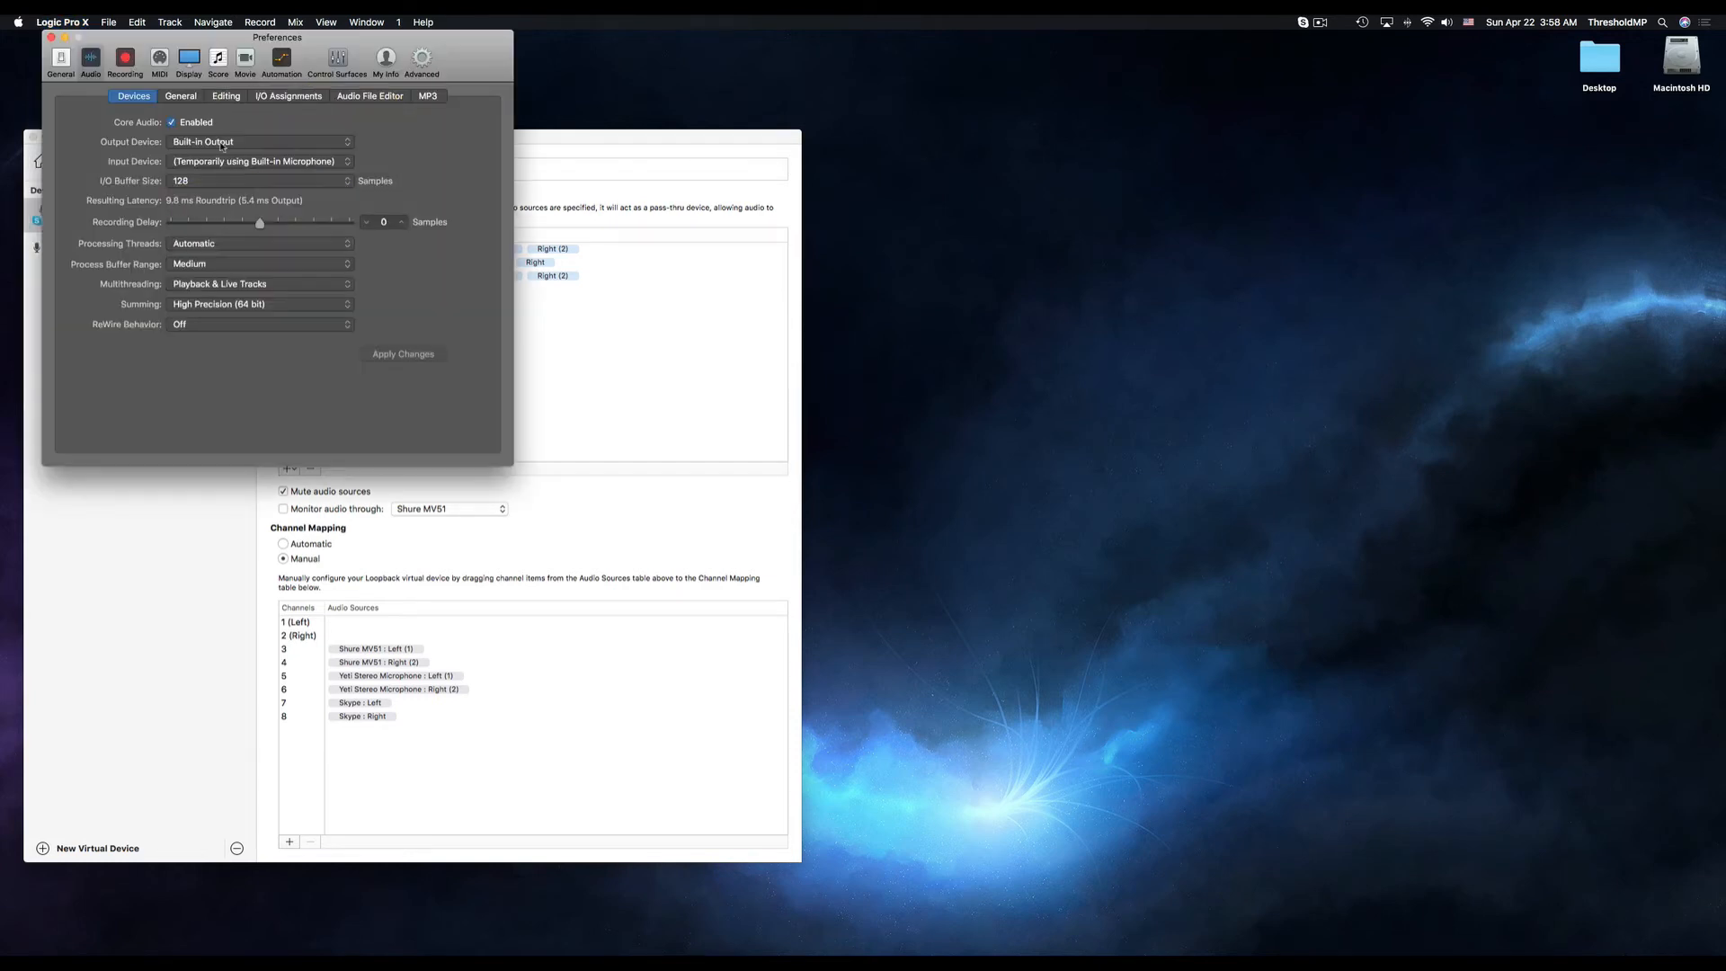
pyautogui.click(215, 149)
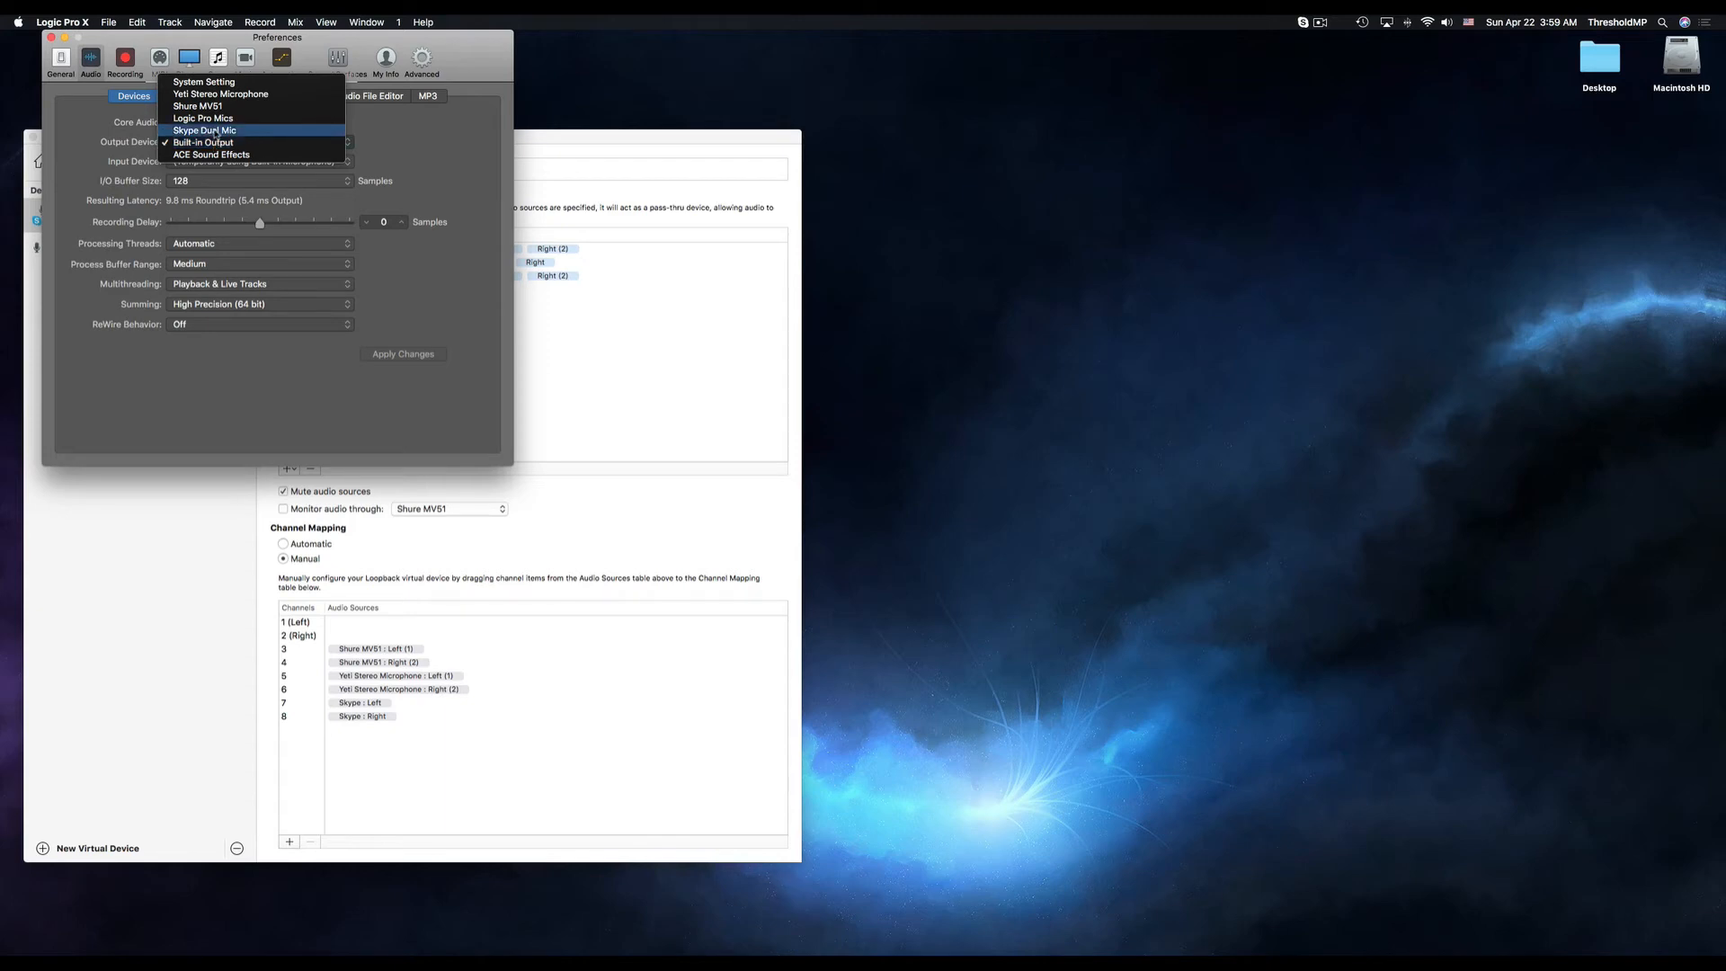
pyautogui.click(216, 124)
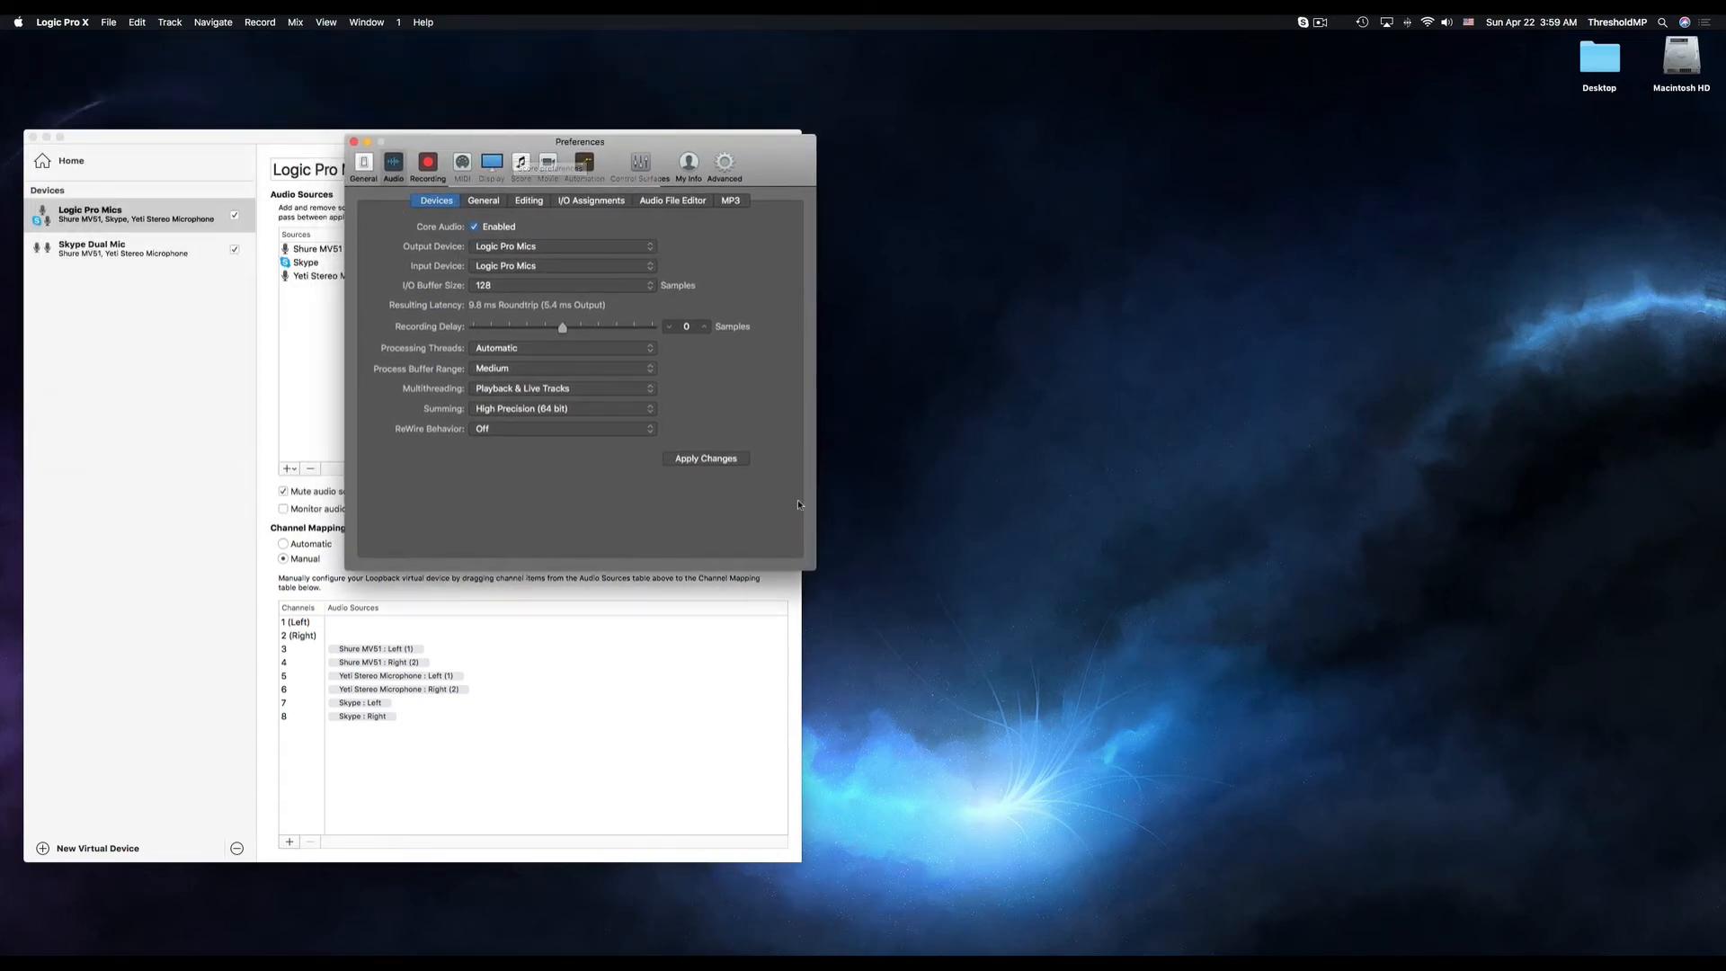
pyautogui.click(715, 463)
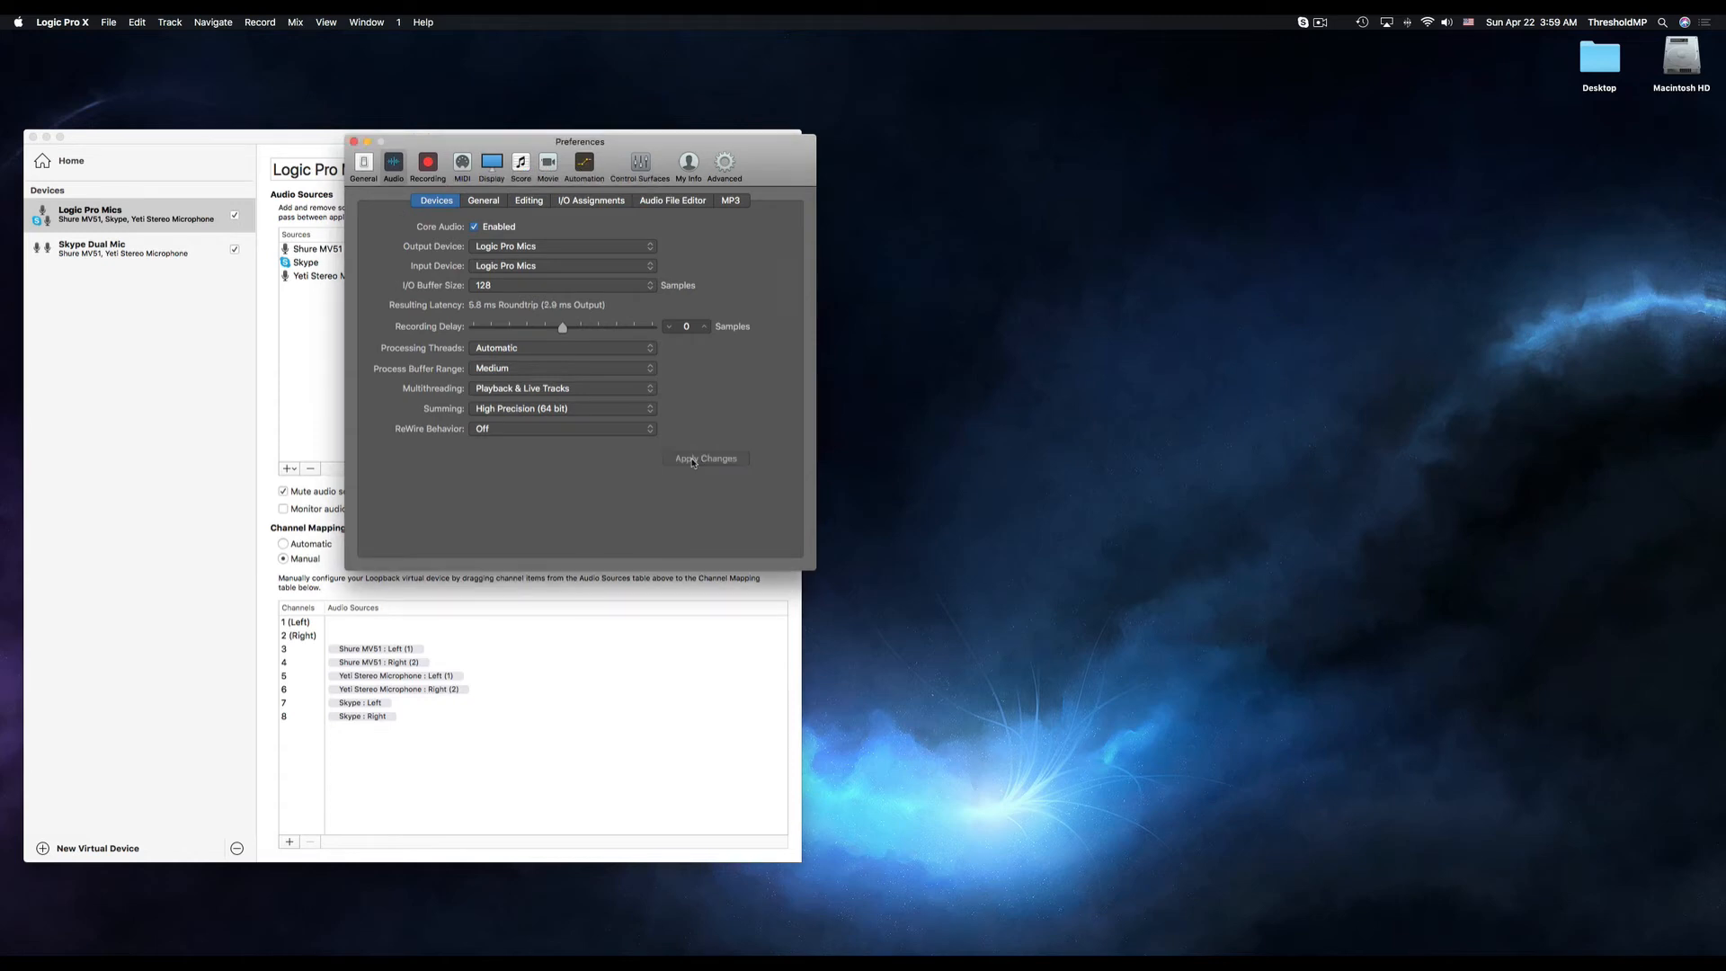
pyautogui.click(354, 144)
# Create a new empty project with one audio track on Input 1 + 2 and Output 1 + 2.
pyautogui.click(108, 22)
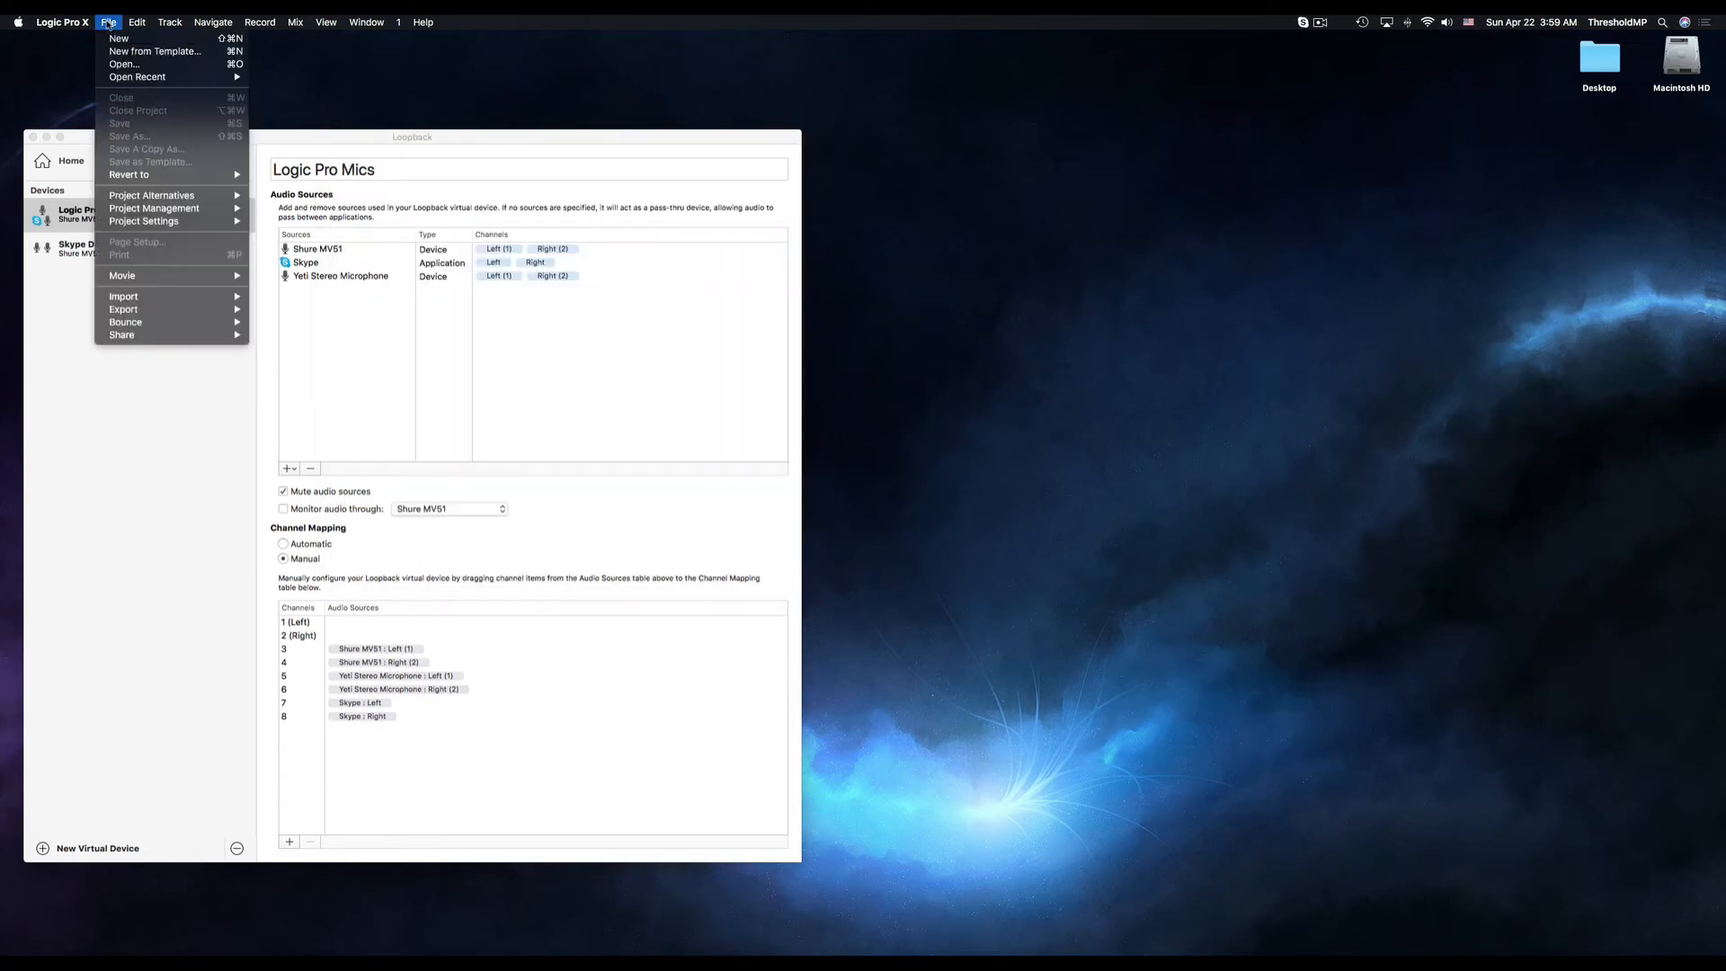
pyautogui.click(855, 287)
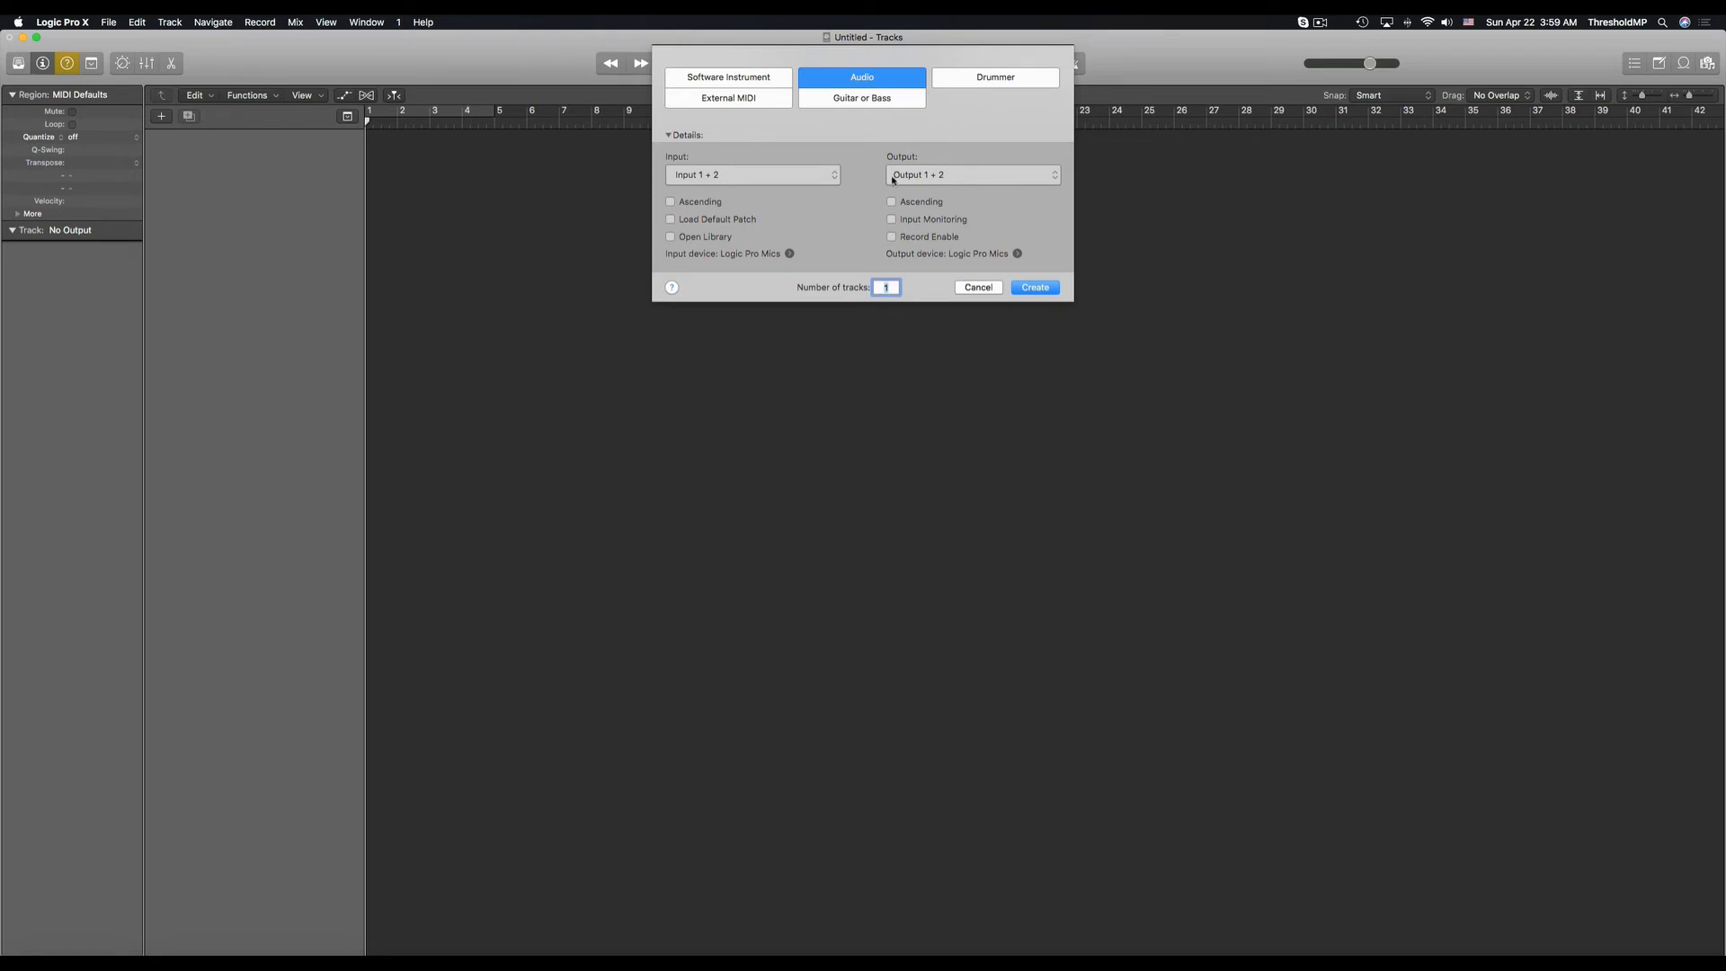
pyautogui.click(1049, 292)
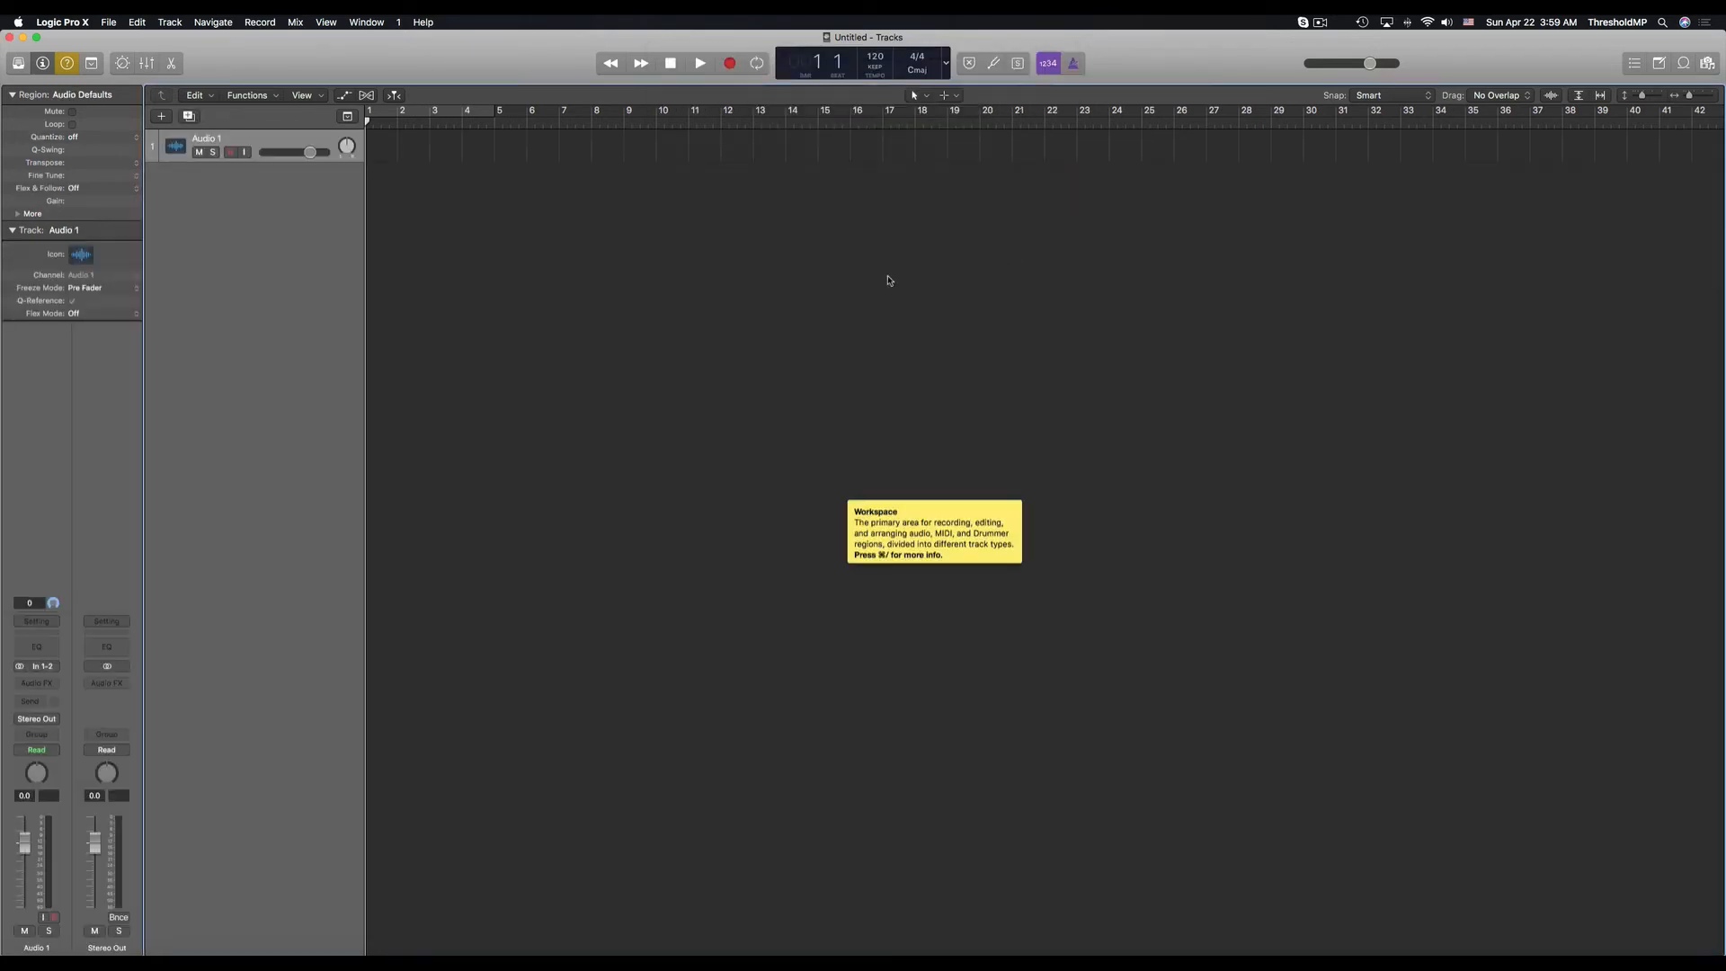
# Duplicate the audio track twice and place the project window beside the Loopback window.
pyautogui.click(189, 116)
pyautogui.click(189, 116)
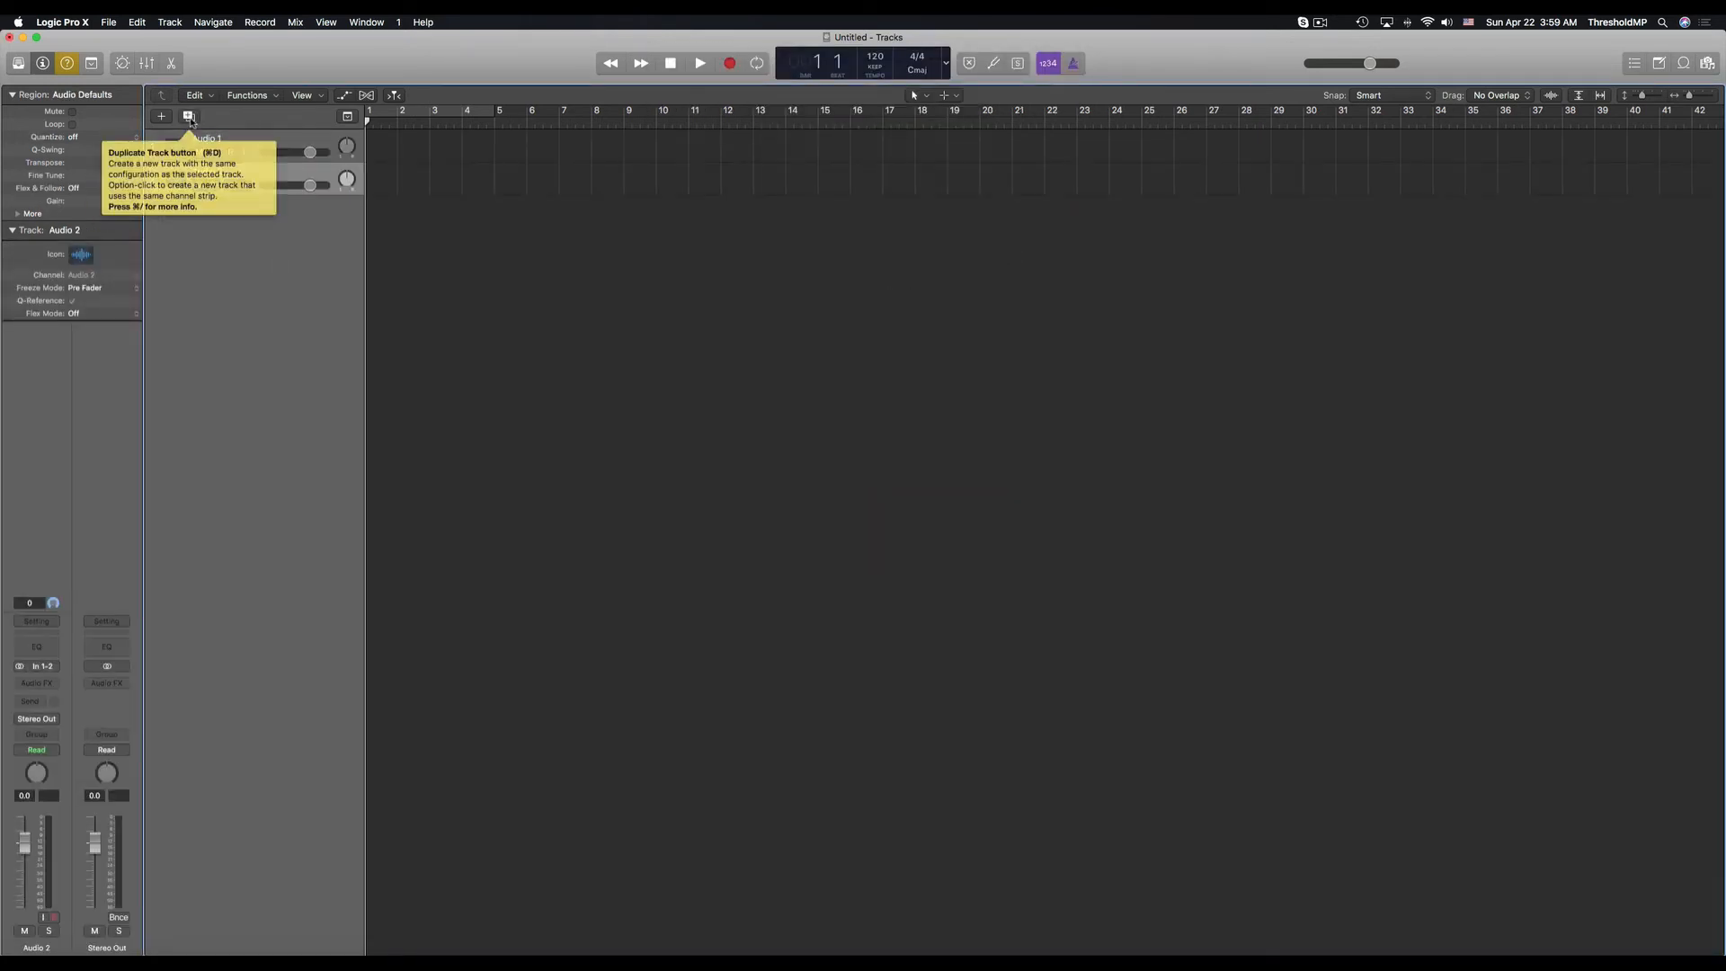
pyautogui.moveTo(56, 40); pyautogui.dragTo(890, 154)
# Rename the first track to mv51 and the second track to blue yeti.
pyautogui.doubleClick(1036, 254)
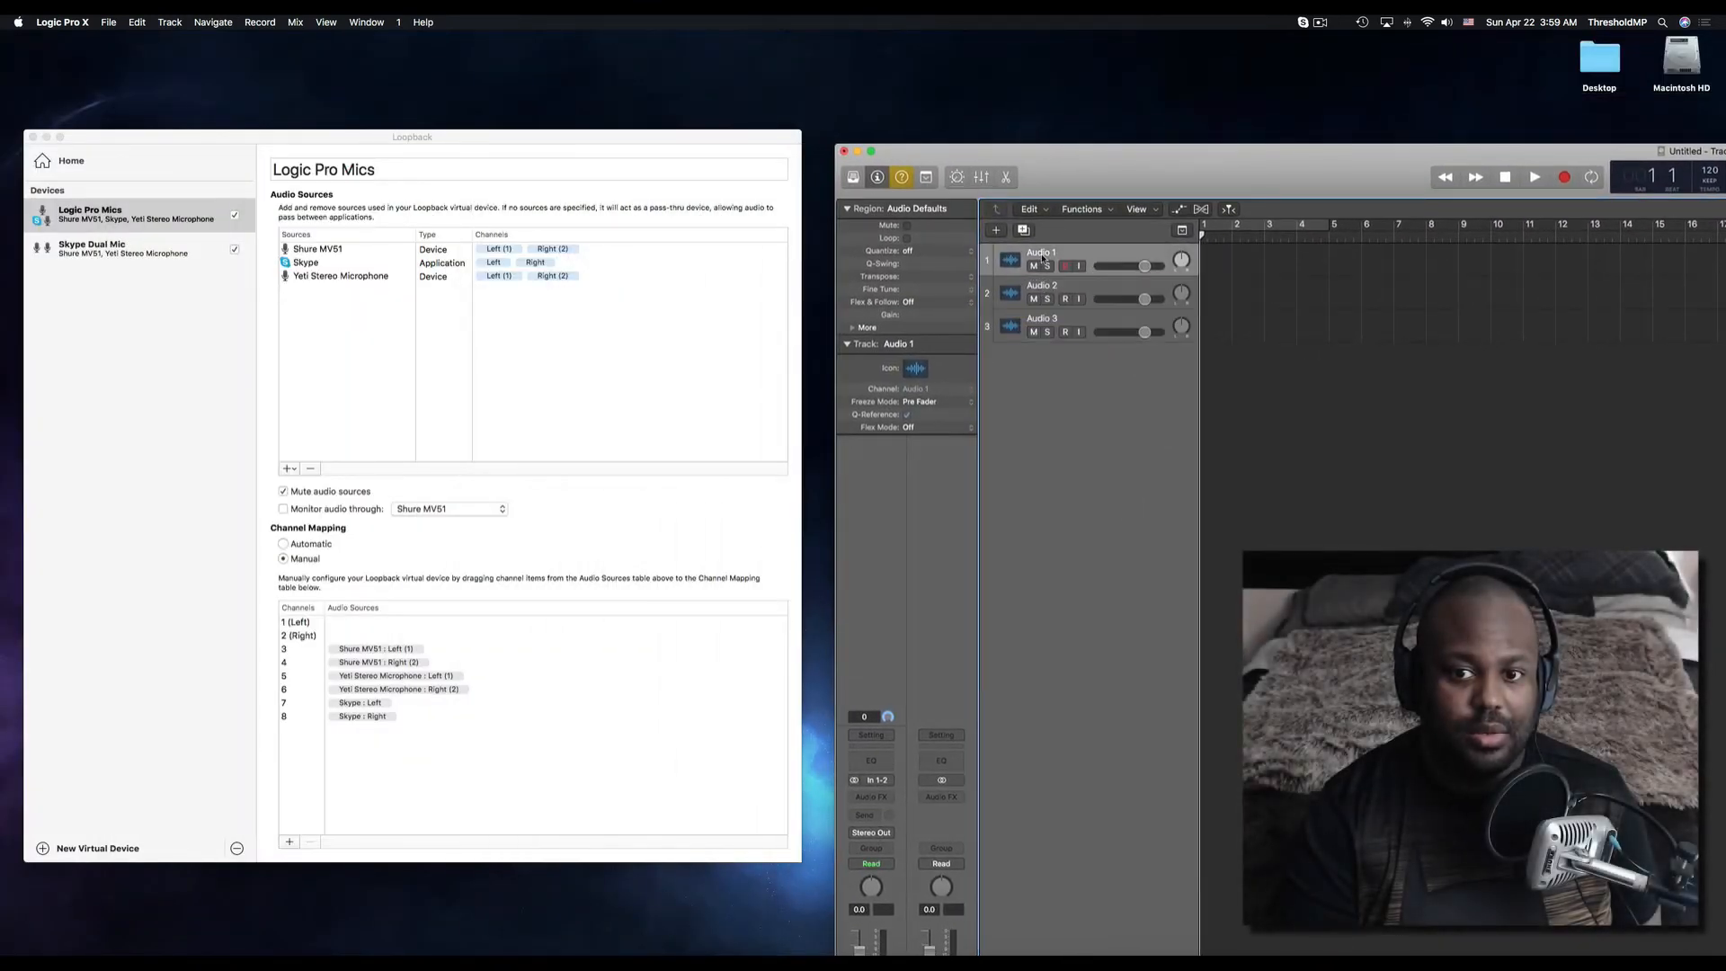
pyautogui.write('mv')
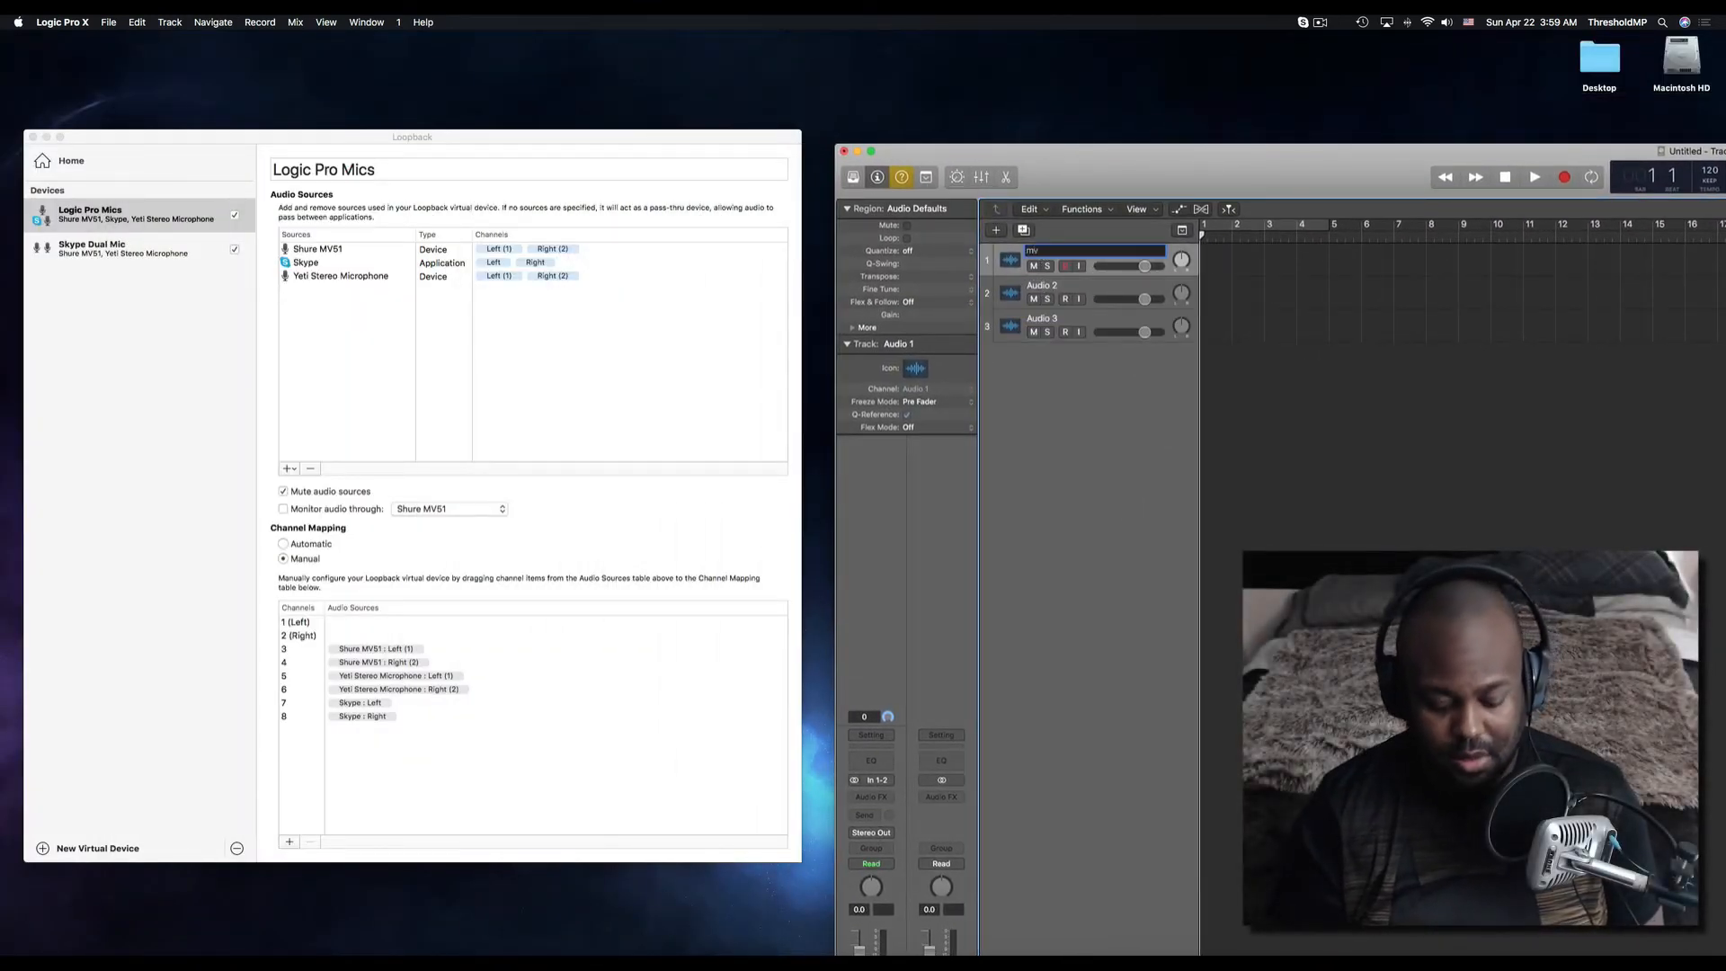
pyautogui.write('51')
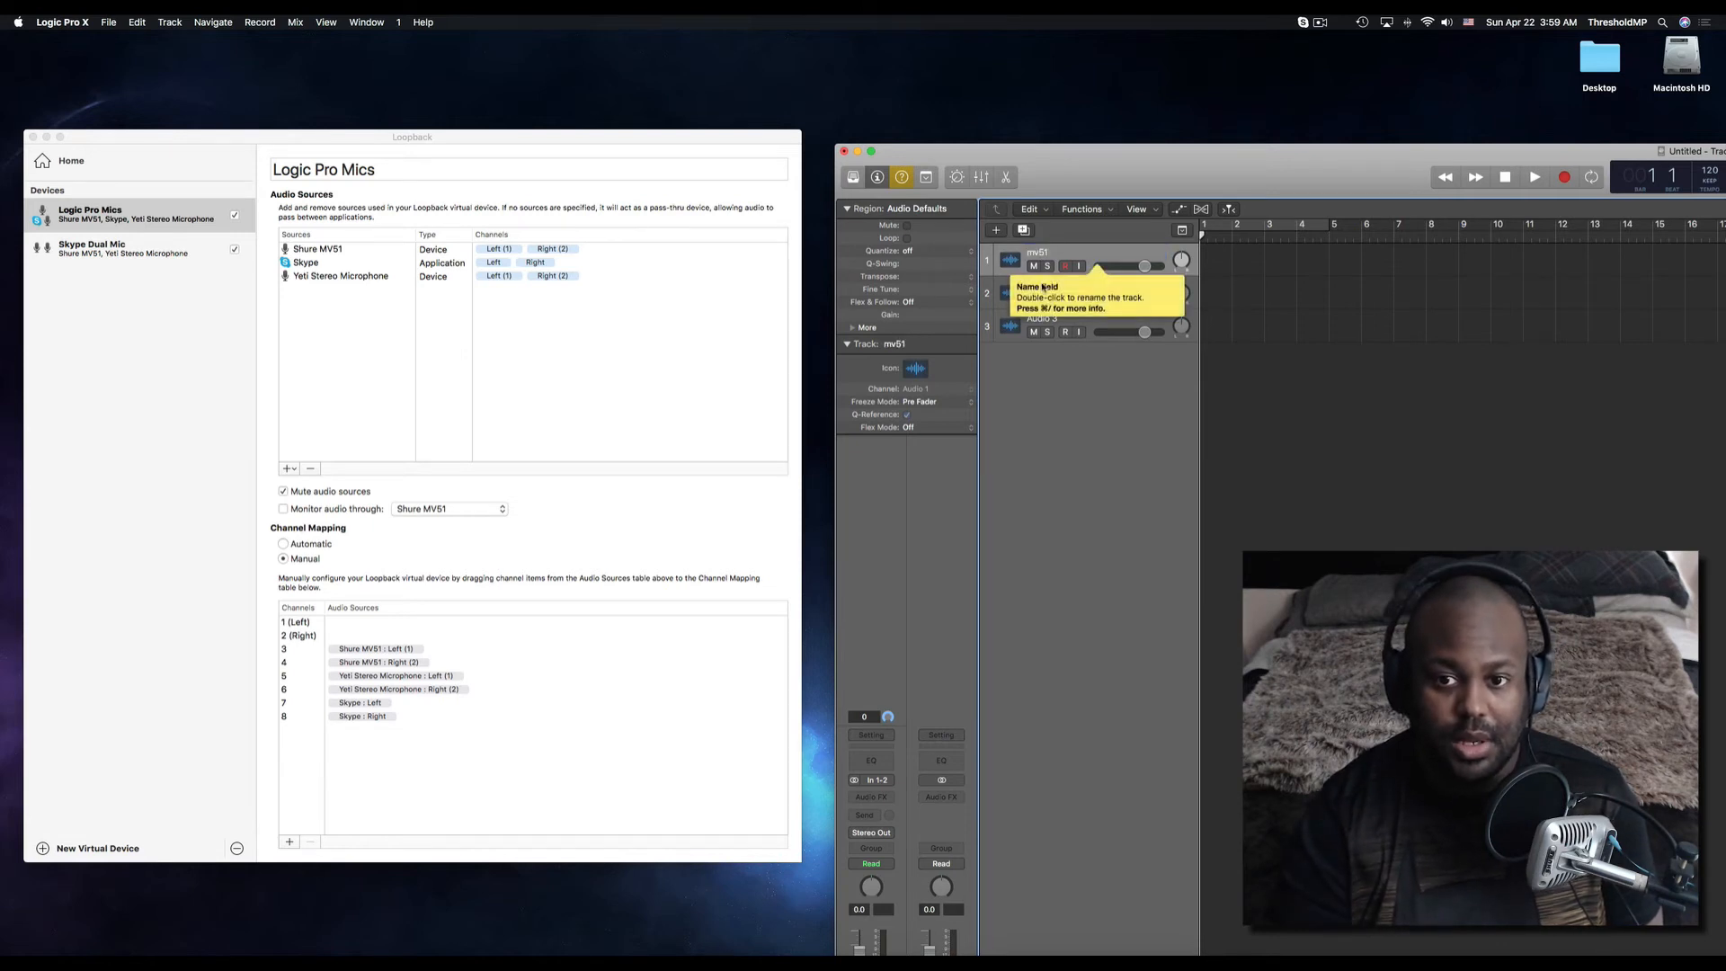
pyautogui.click(1046, 290)
pyautogui.doubleClick(1043, 286)
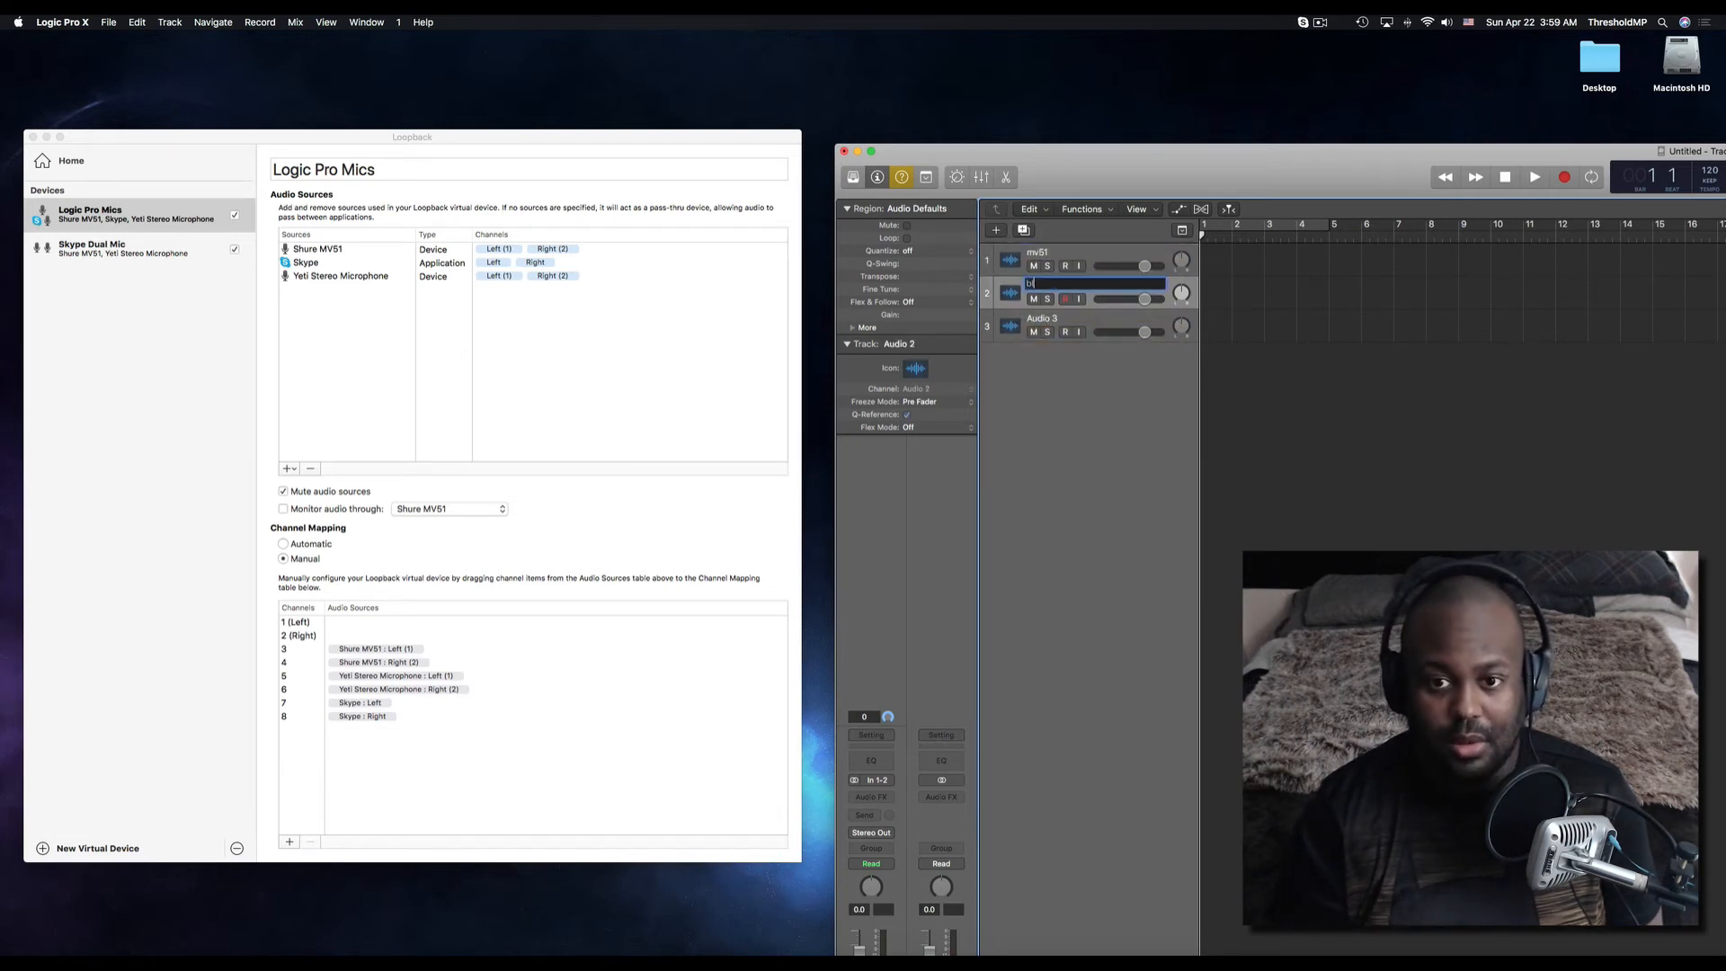
pyautogui.write('blue yeti')
pyautogui.press('Return')
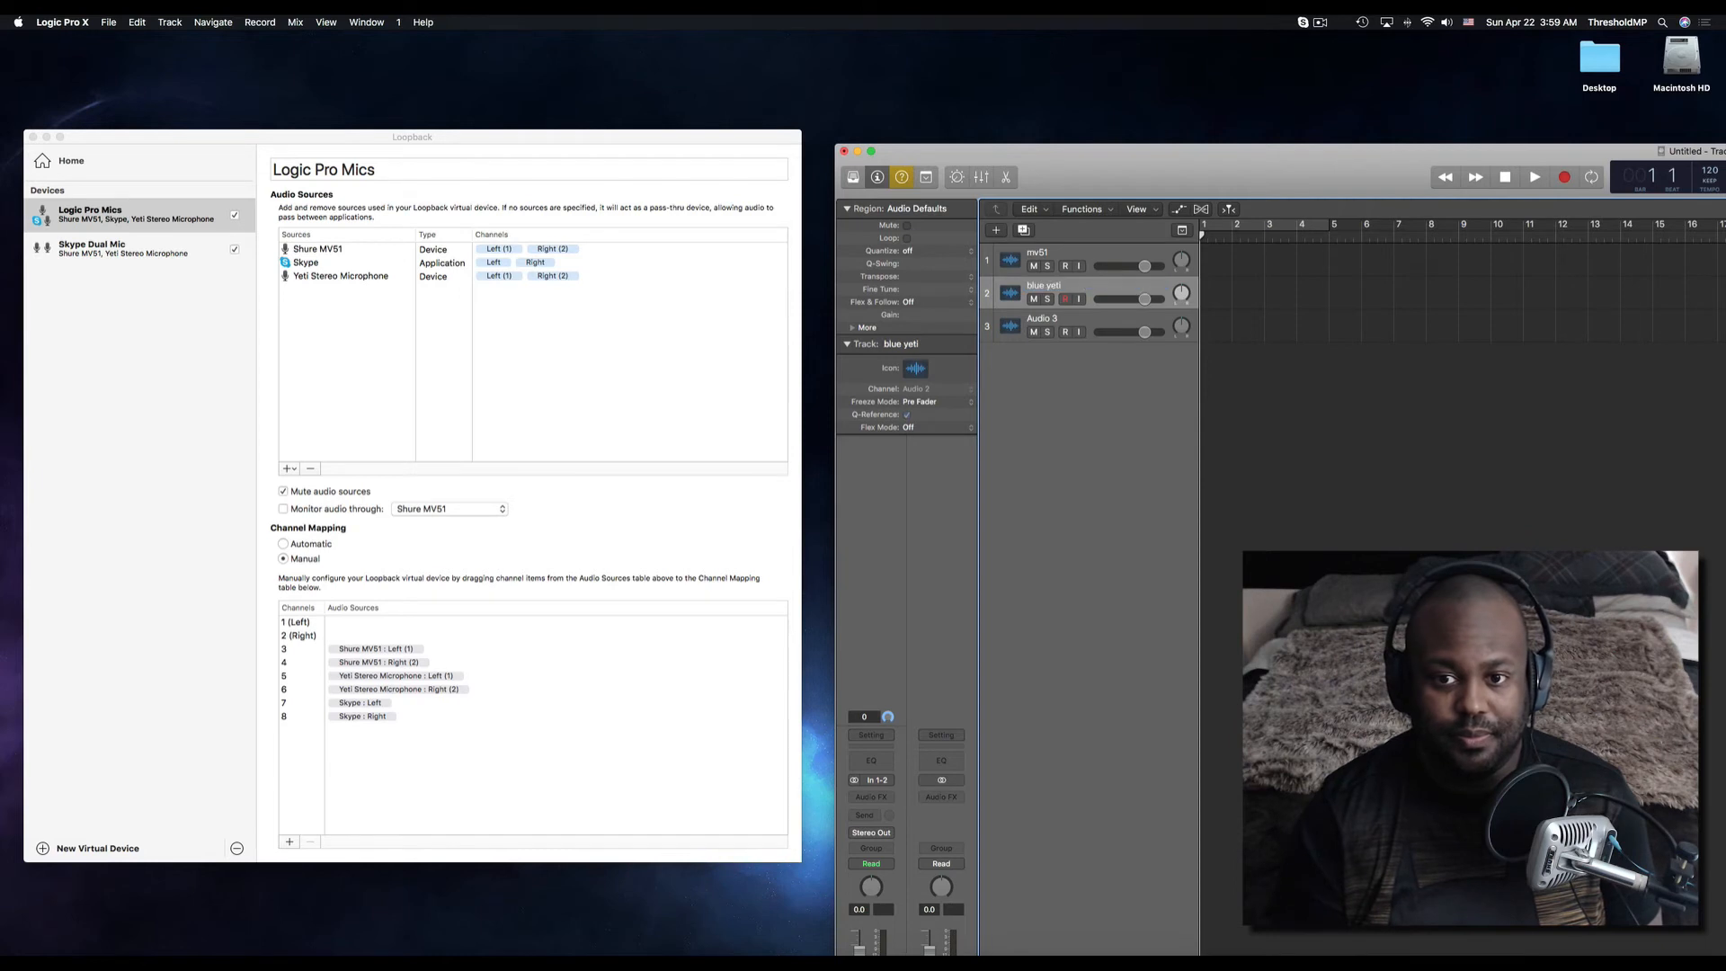
pyautogui.doubleClick(1045, 320)
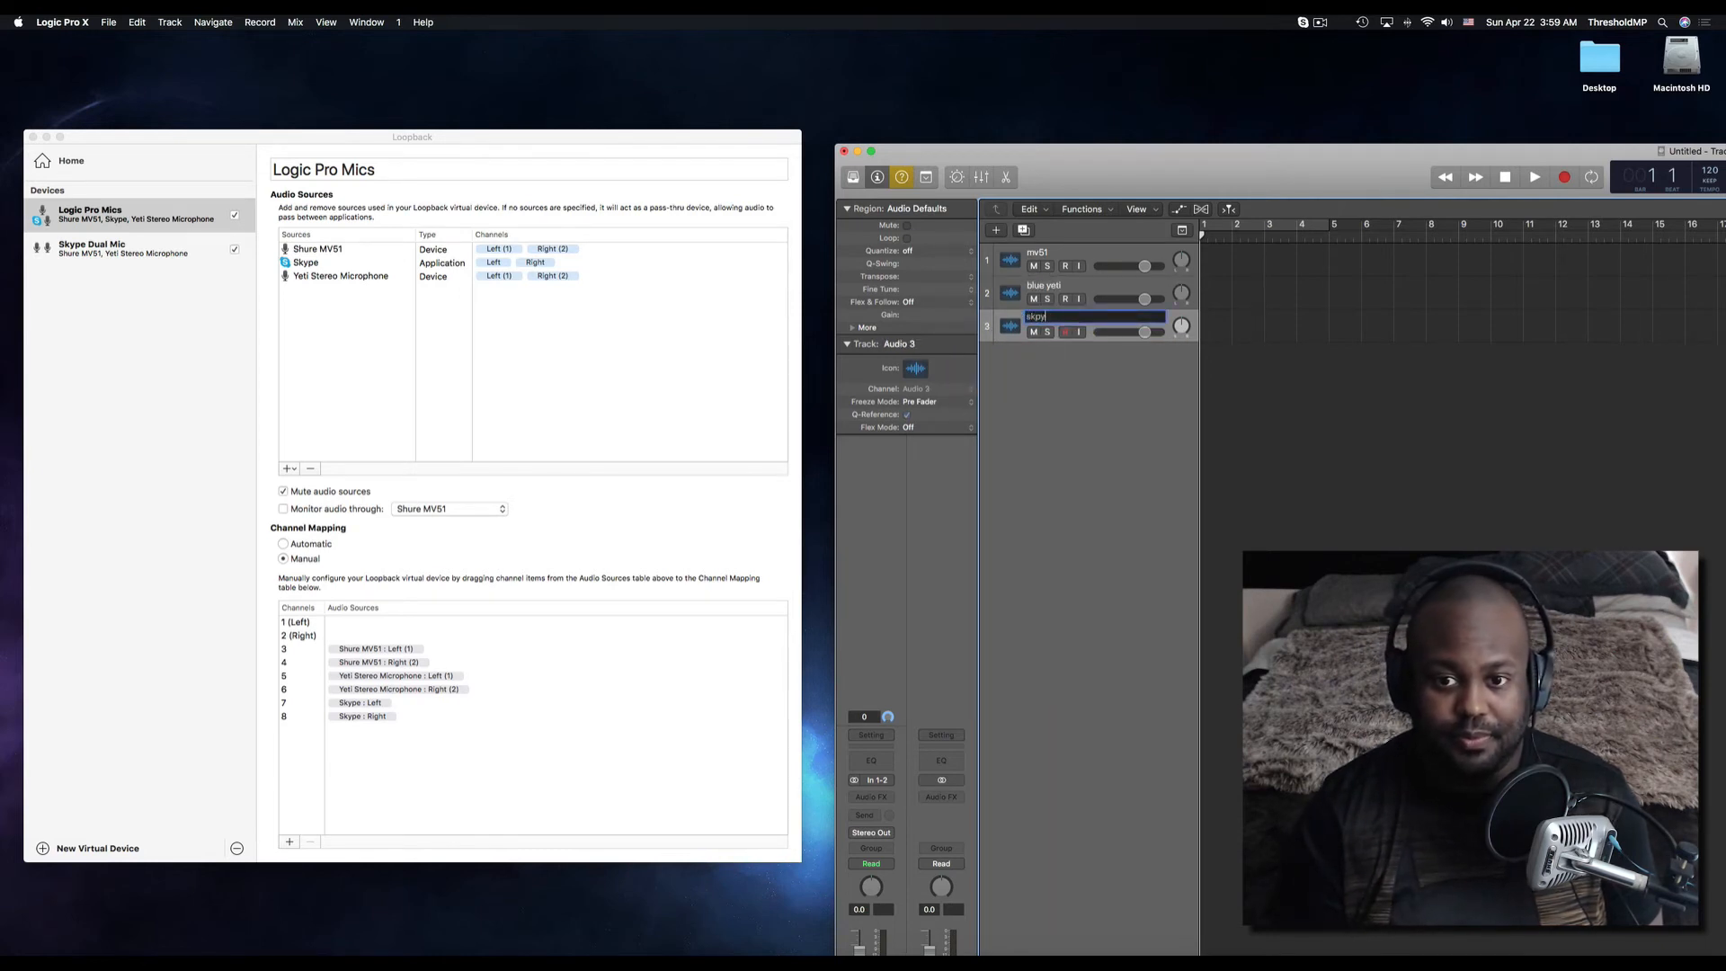
pyautogui.write('skpe')
pyautogui.press('Return')
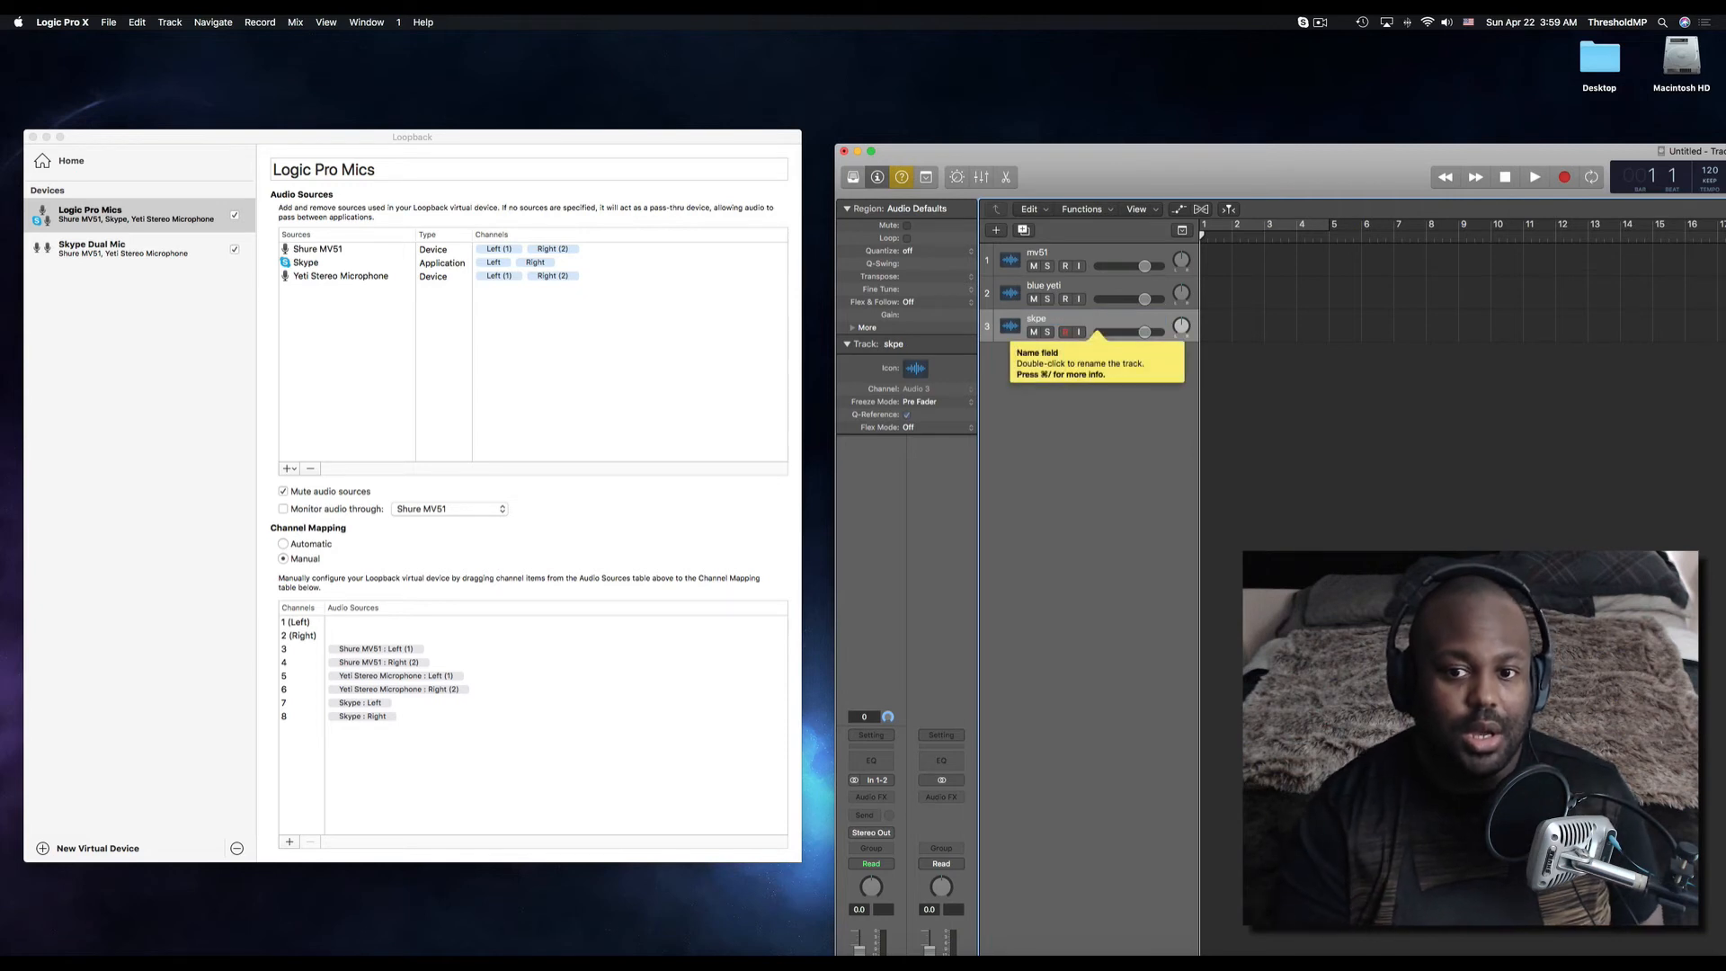
# Rename the third track to skype.
pyautogui.doubleClick(1047, 320)
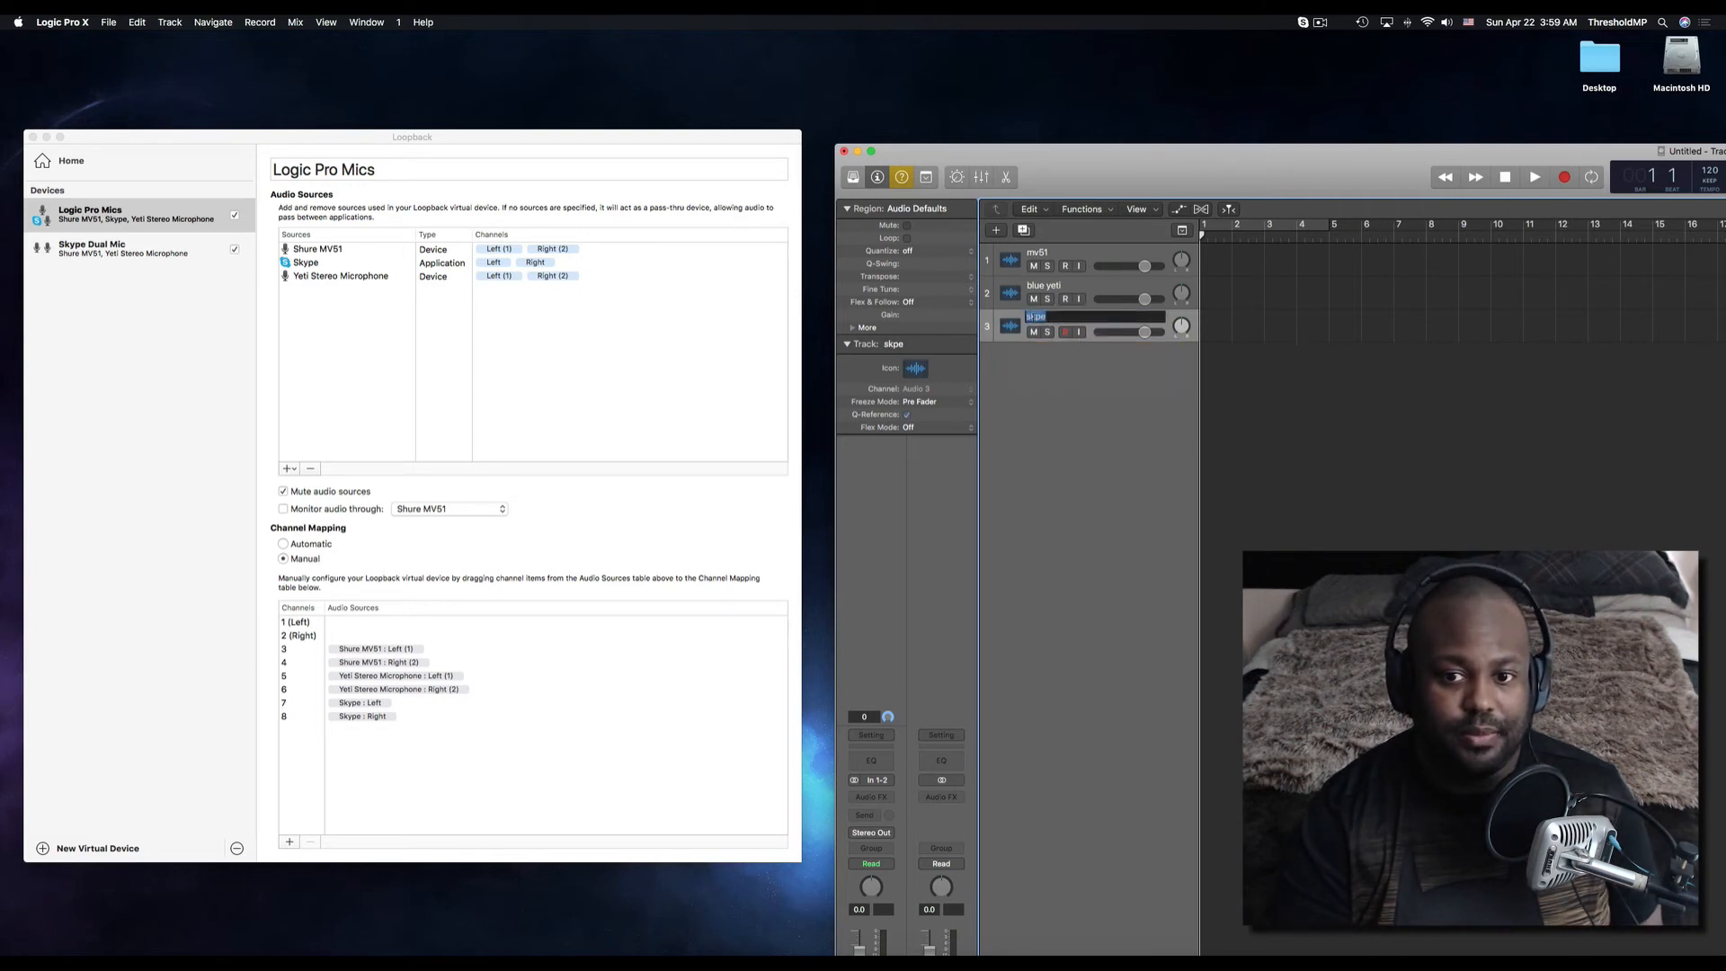
pyautogui.write('sky')
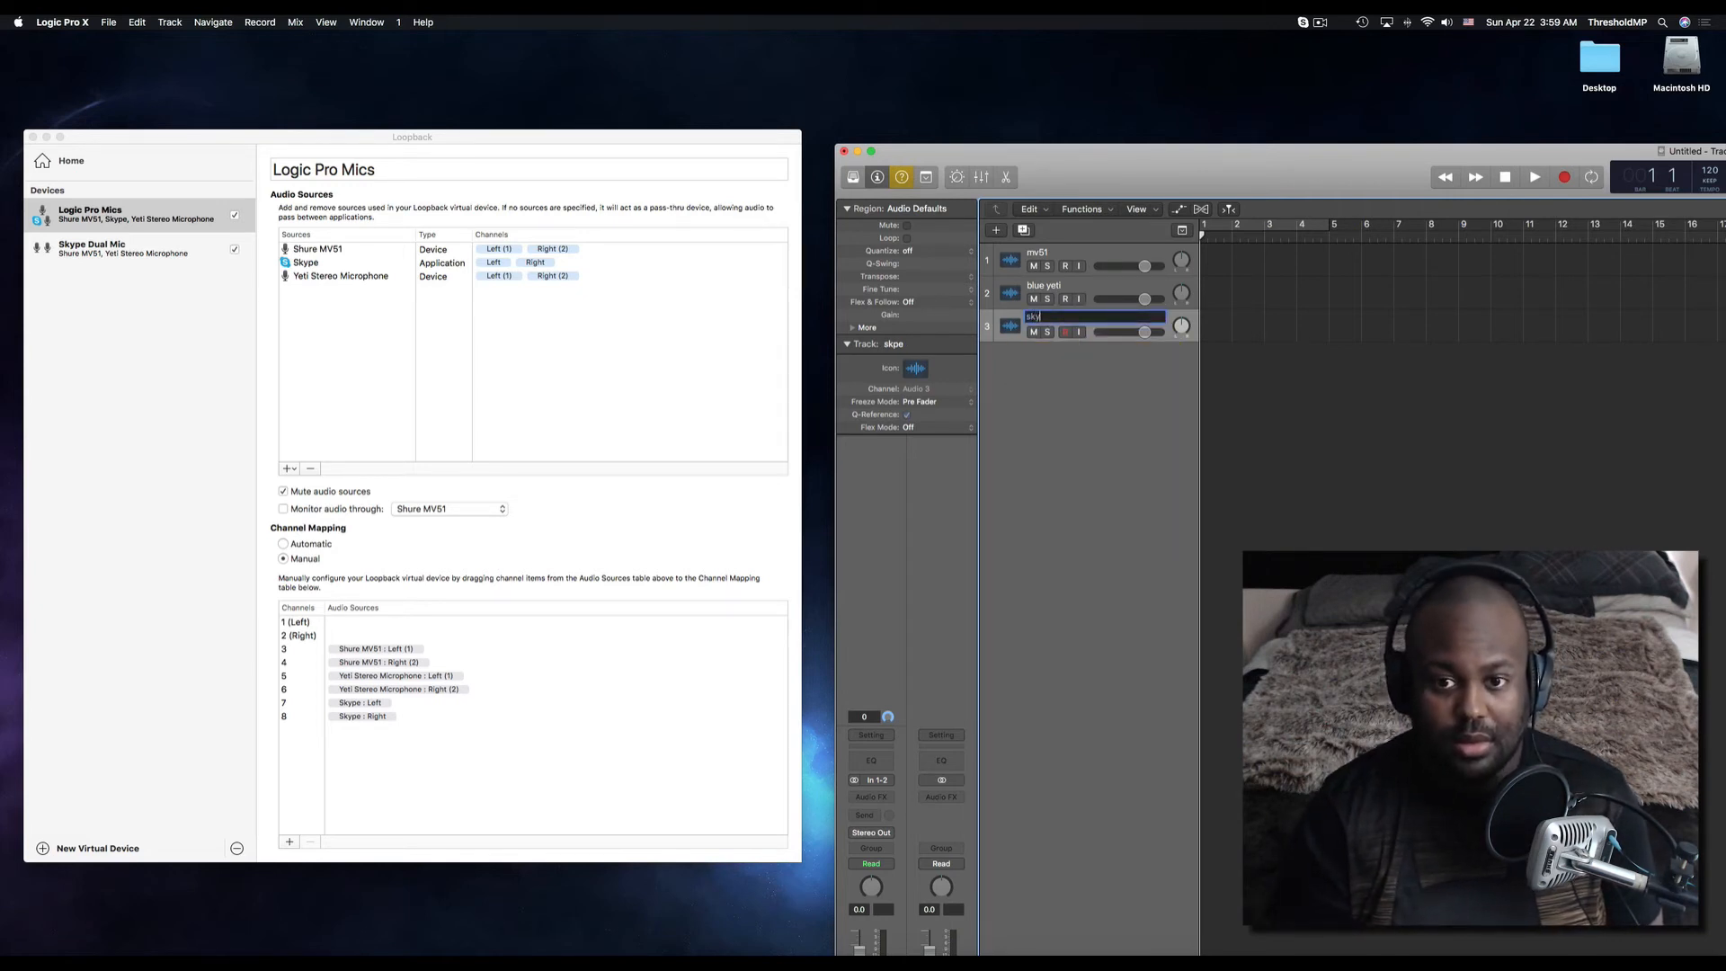
pyautogui.write('pe')
pyautogui.press('Return')
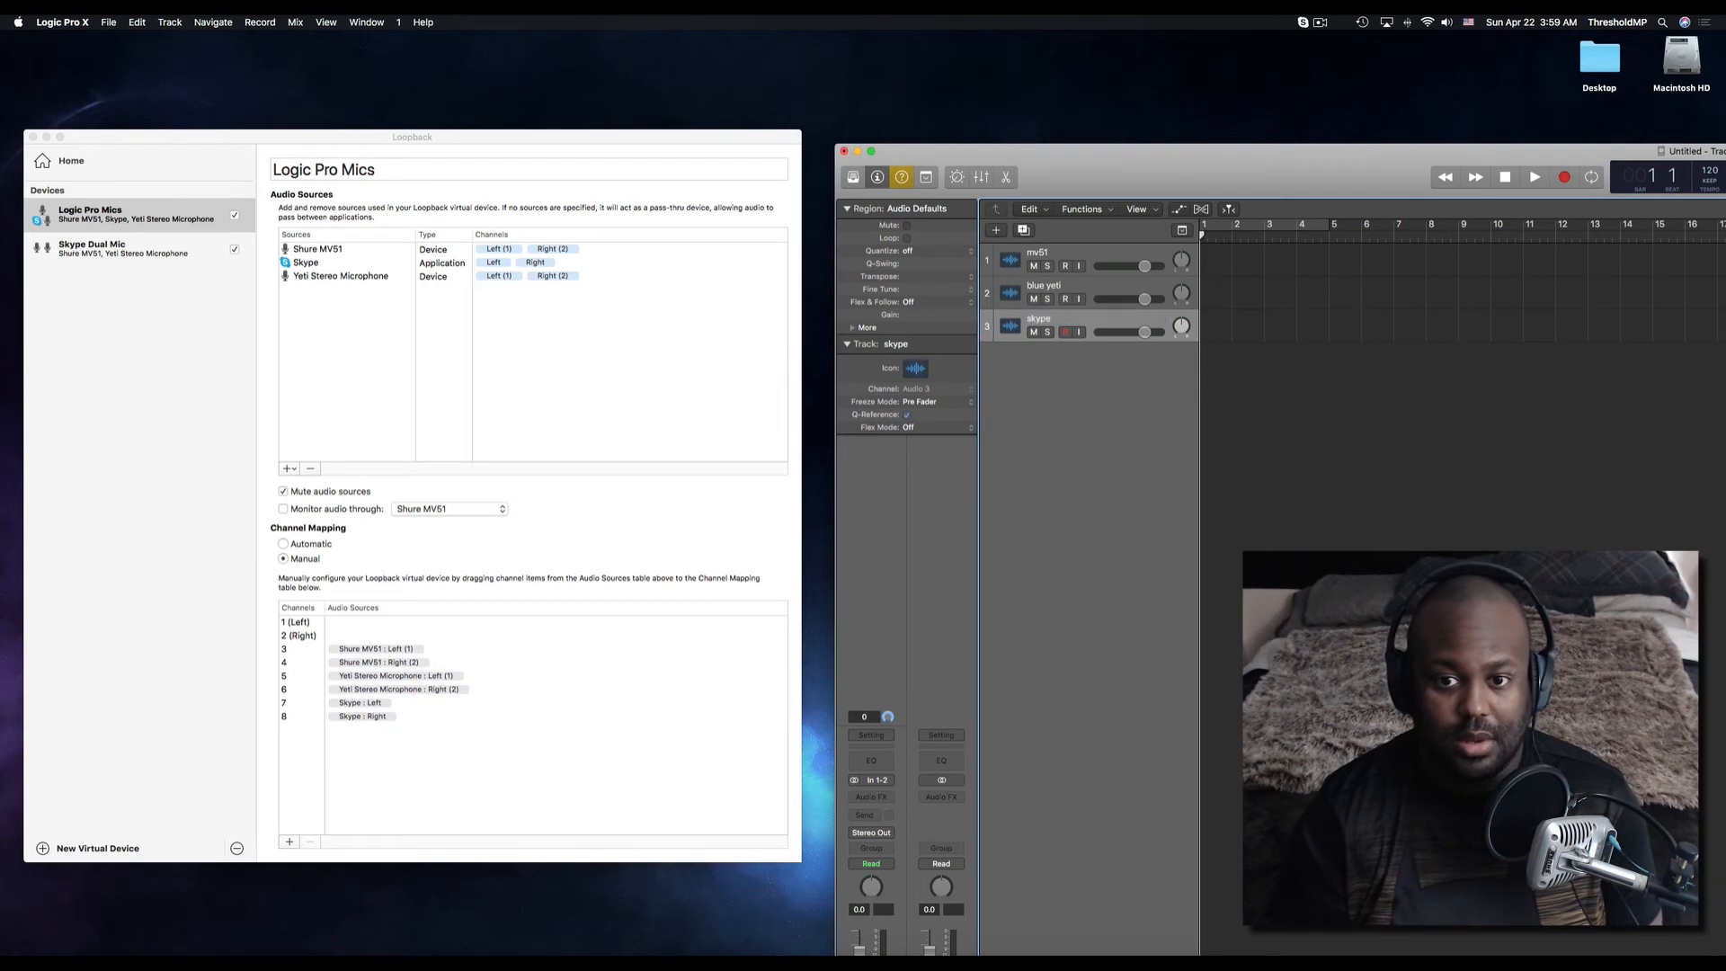
# Set the mv51 track's input to Input 3-4.
pyautogui.click(1097, 250)
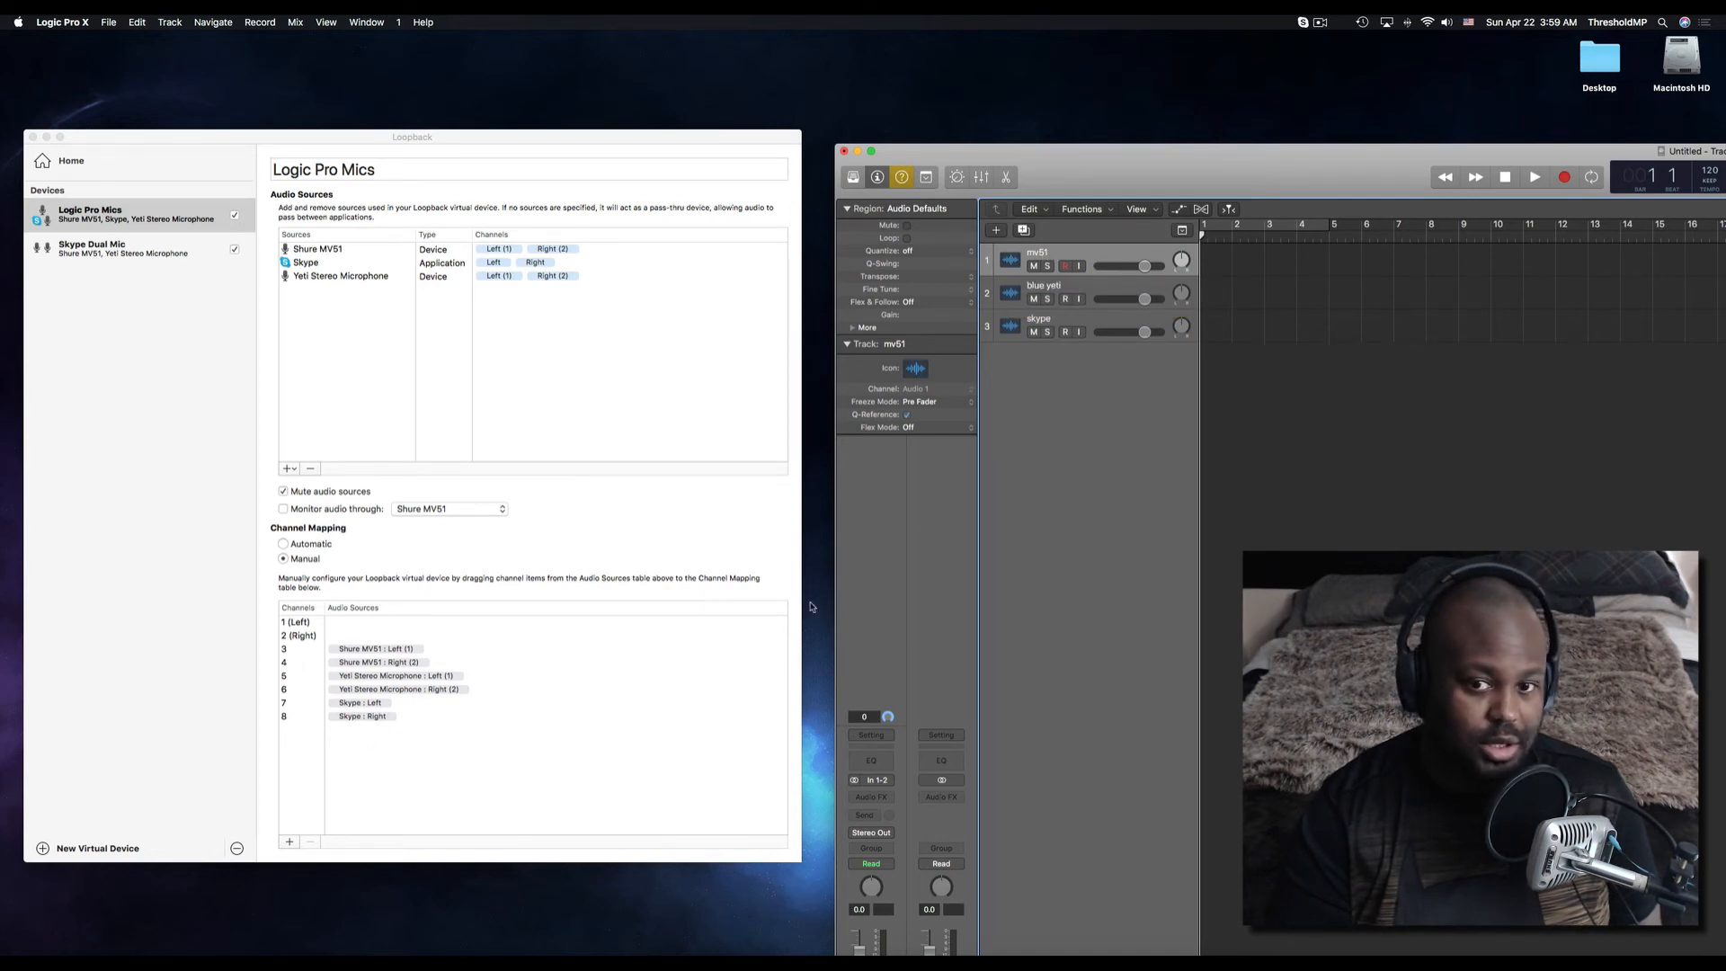
pyautogui.click(871, 779)
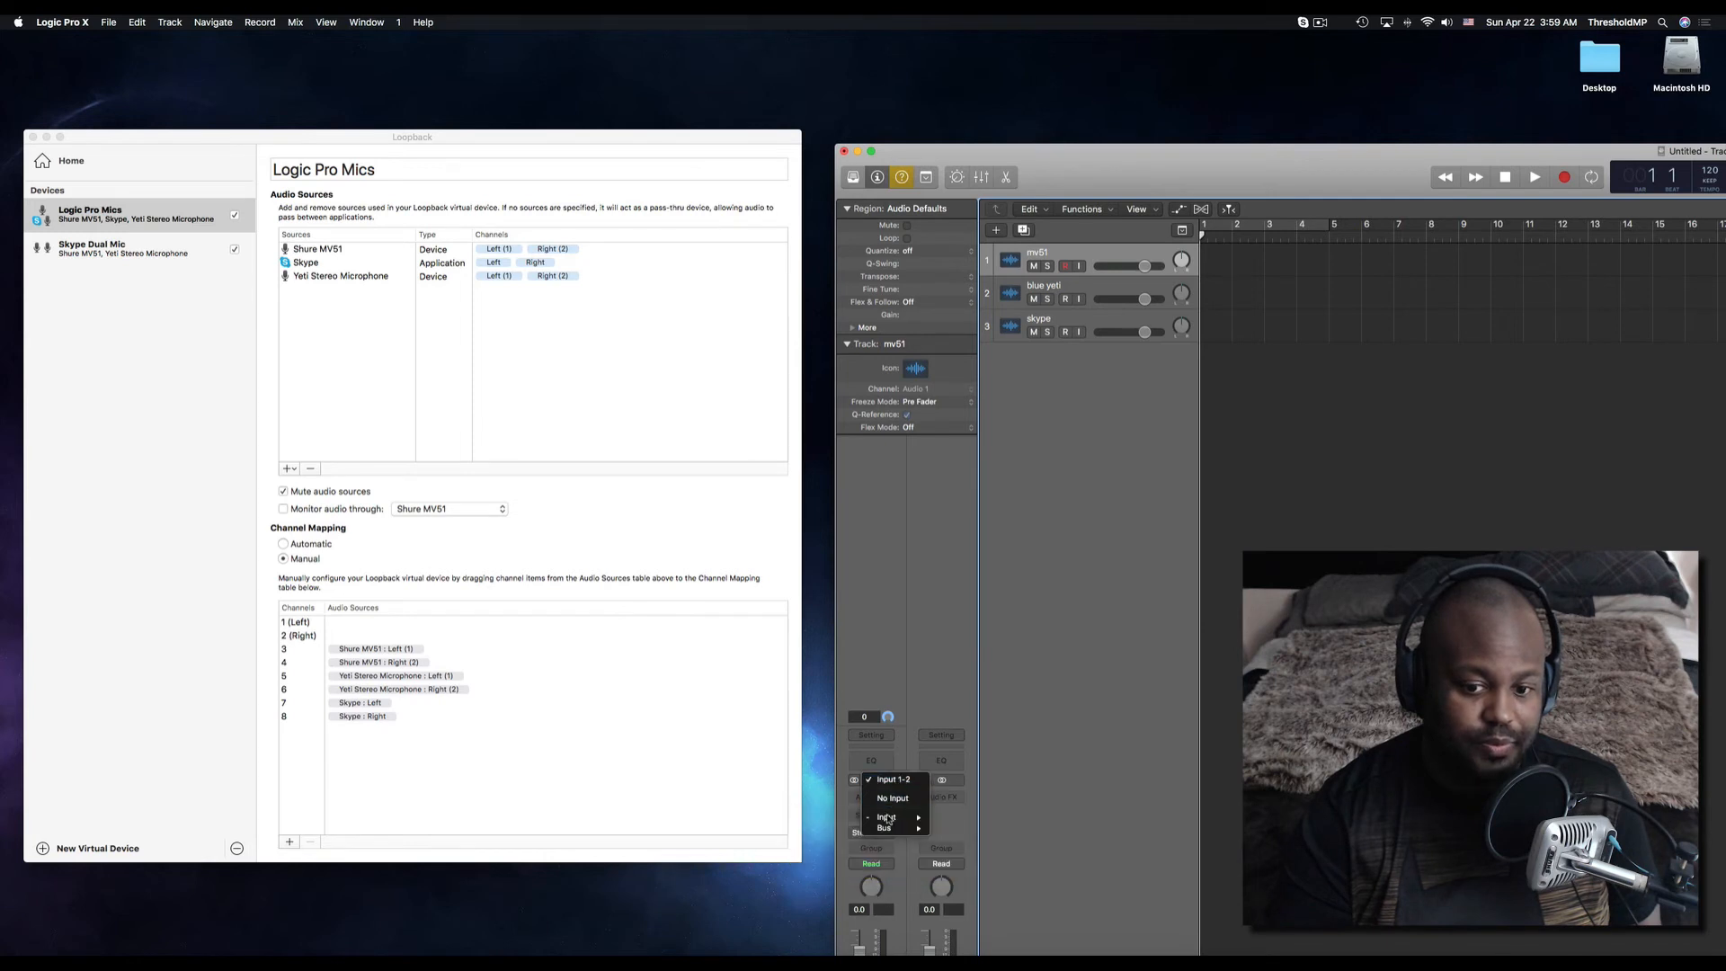
pyautogui.moveTo(888, 820)
pyautogui.click(975, 829)
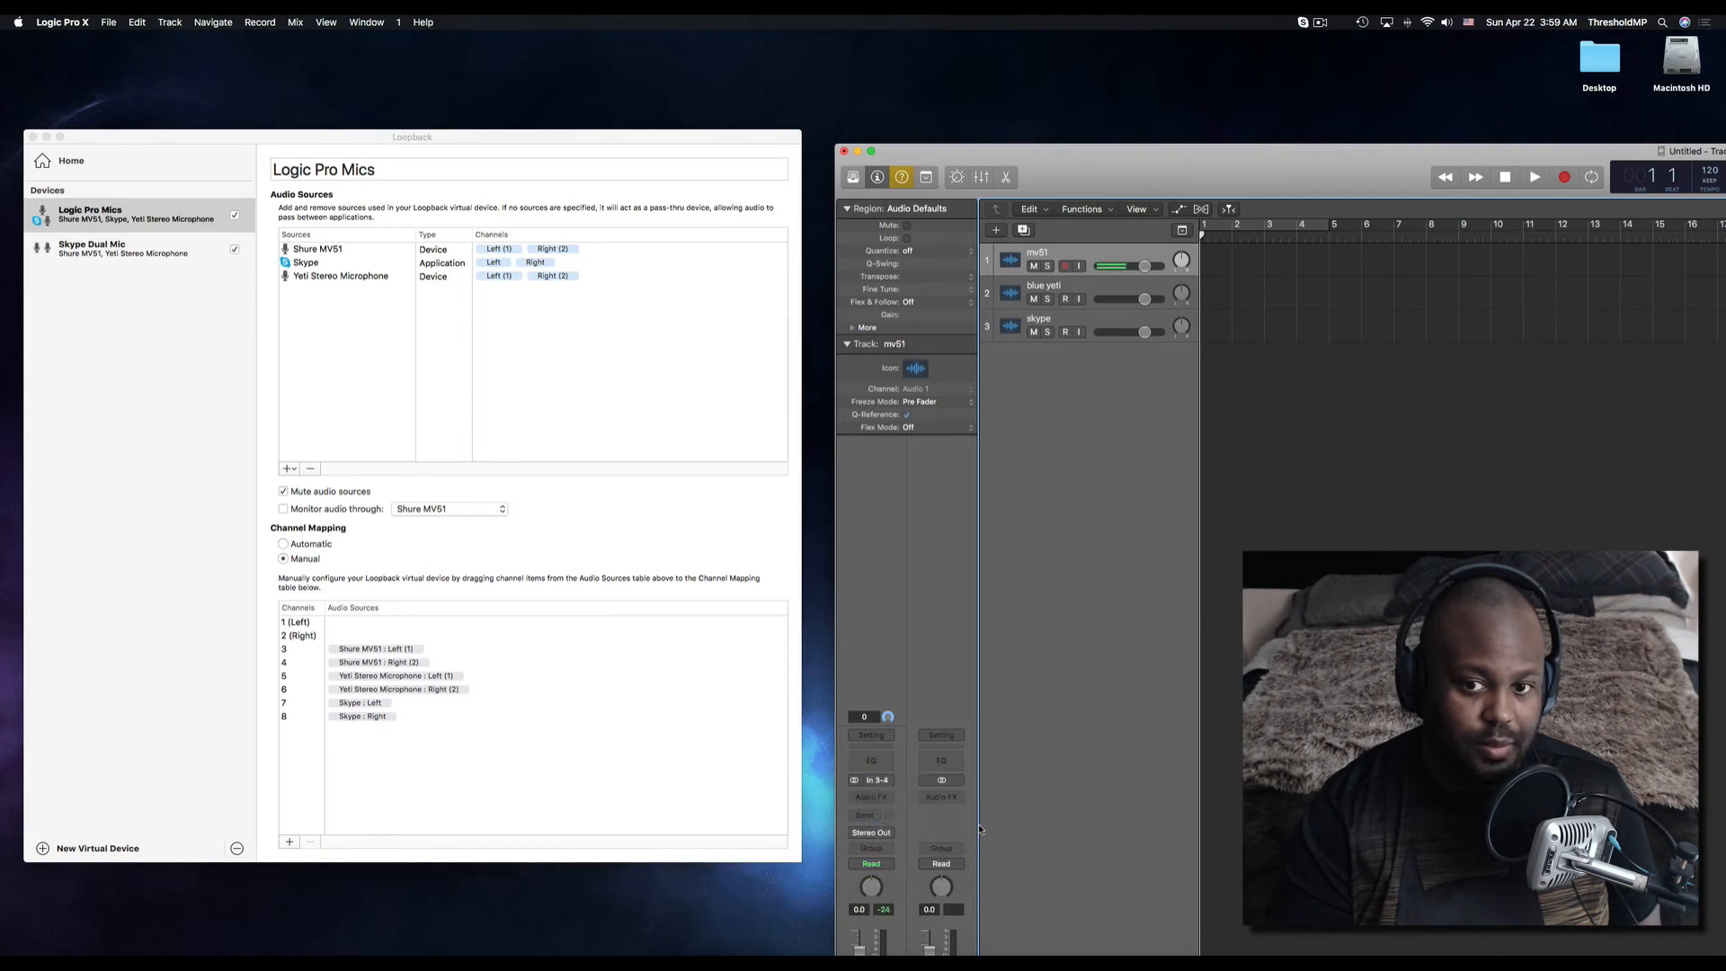
# Set the blue yeti track's input to Input 5-6.
pyautogui.click(1070, 288)
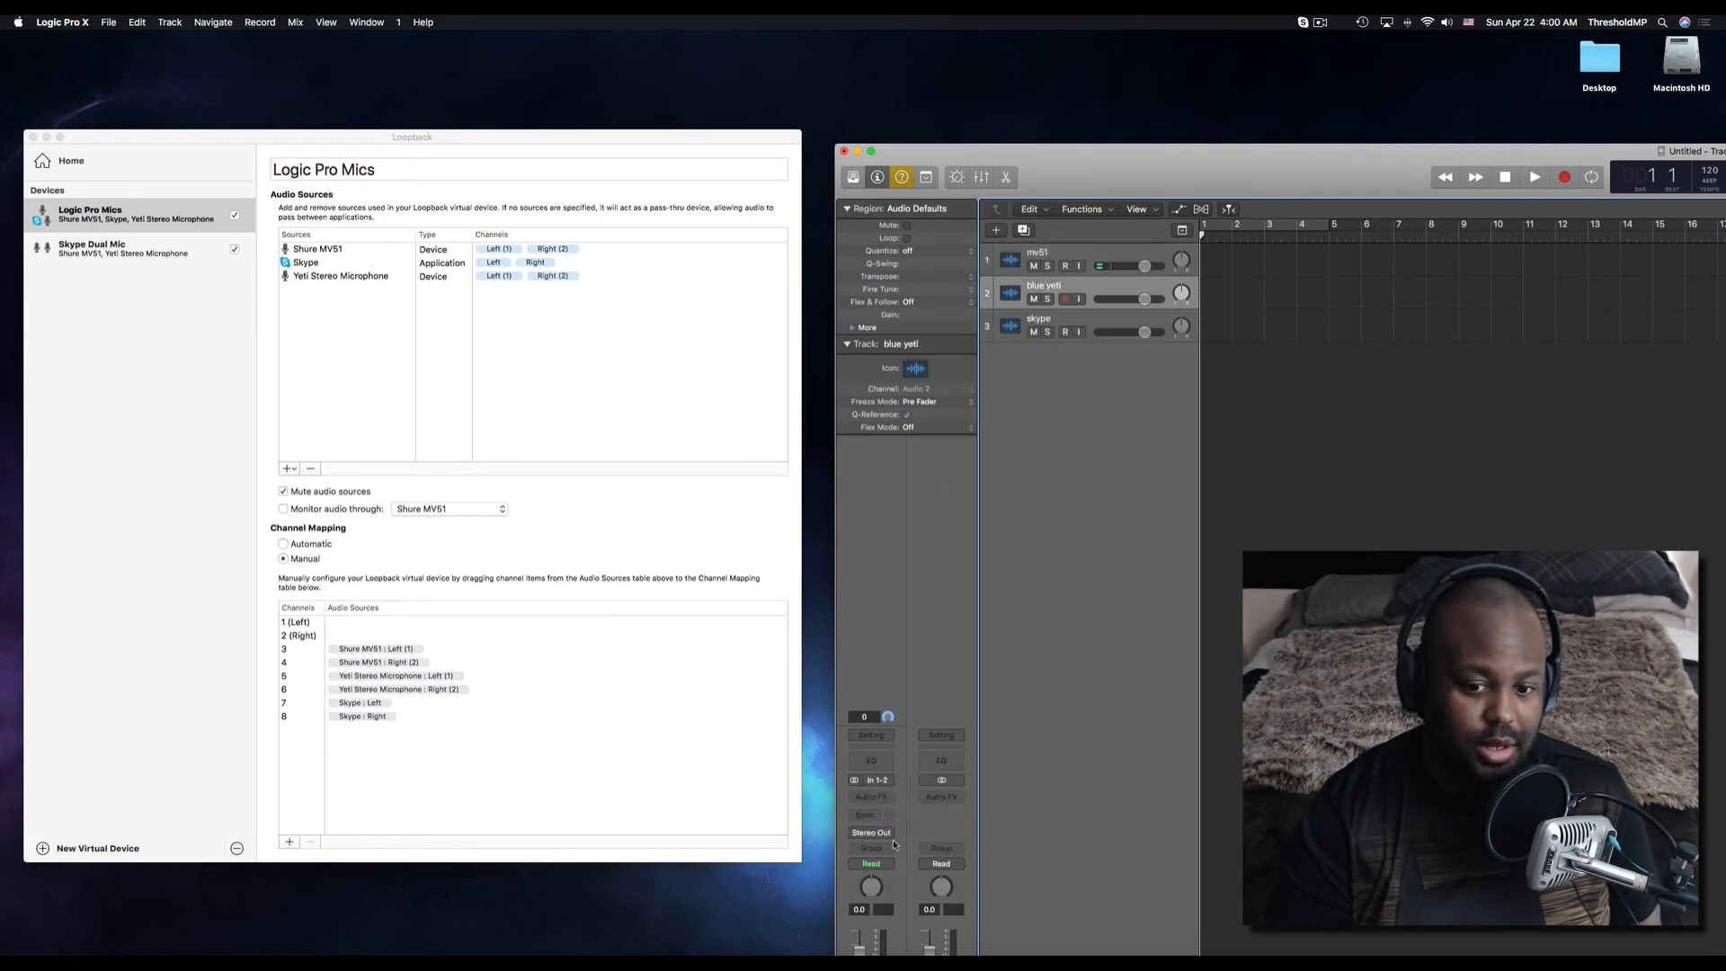
pyautogui.click(874, 779)
pyautogui.moveTo(910, 819)
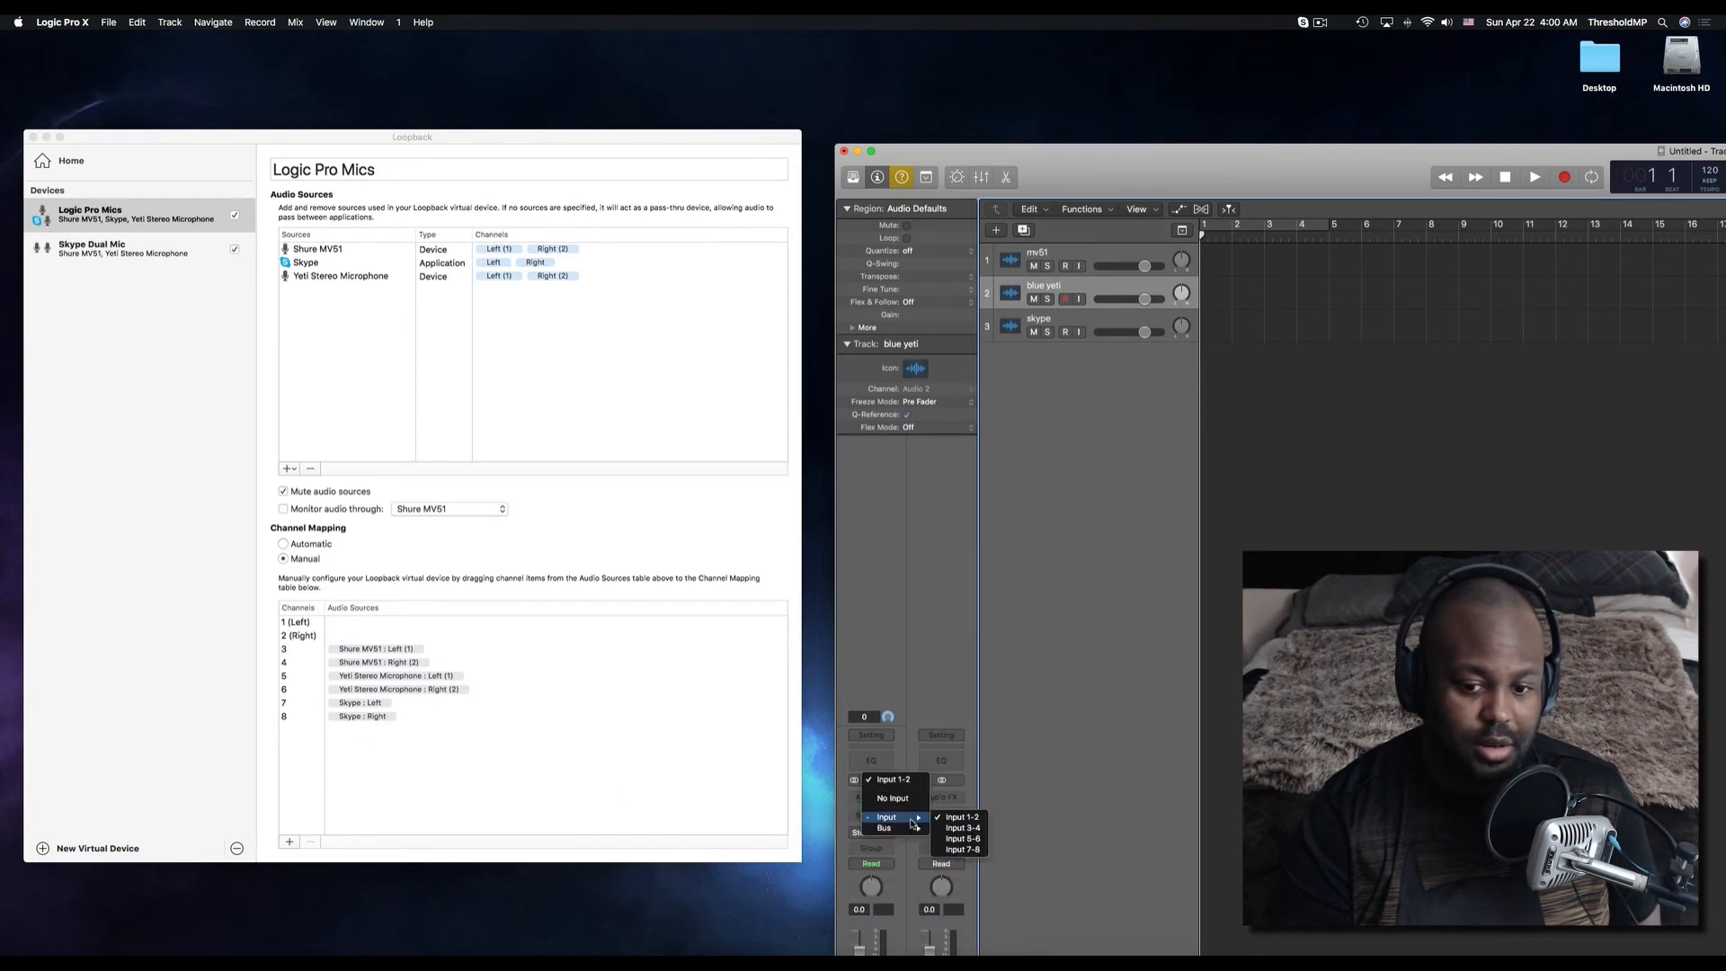
pyautogui.click(964, 839)
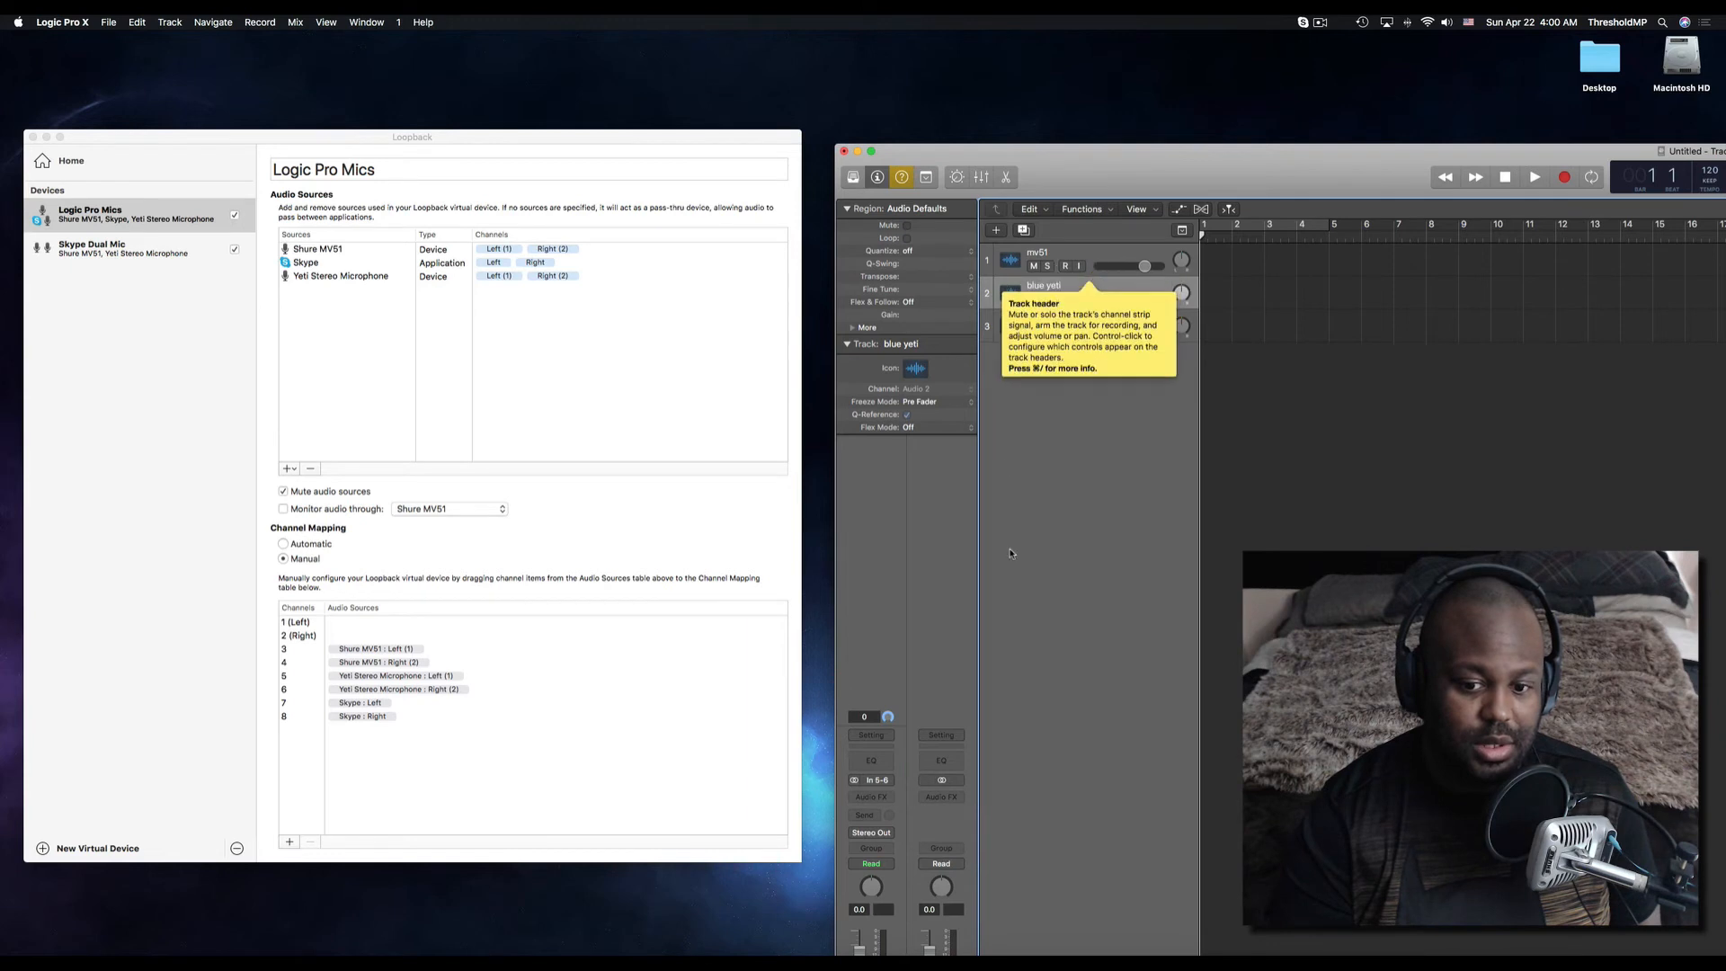
# Set the skype track's input to Input 7-8.
pyautogui.click(1072, 320)
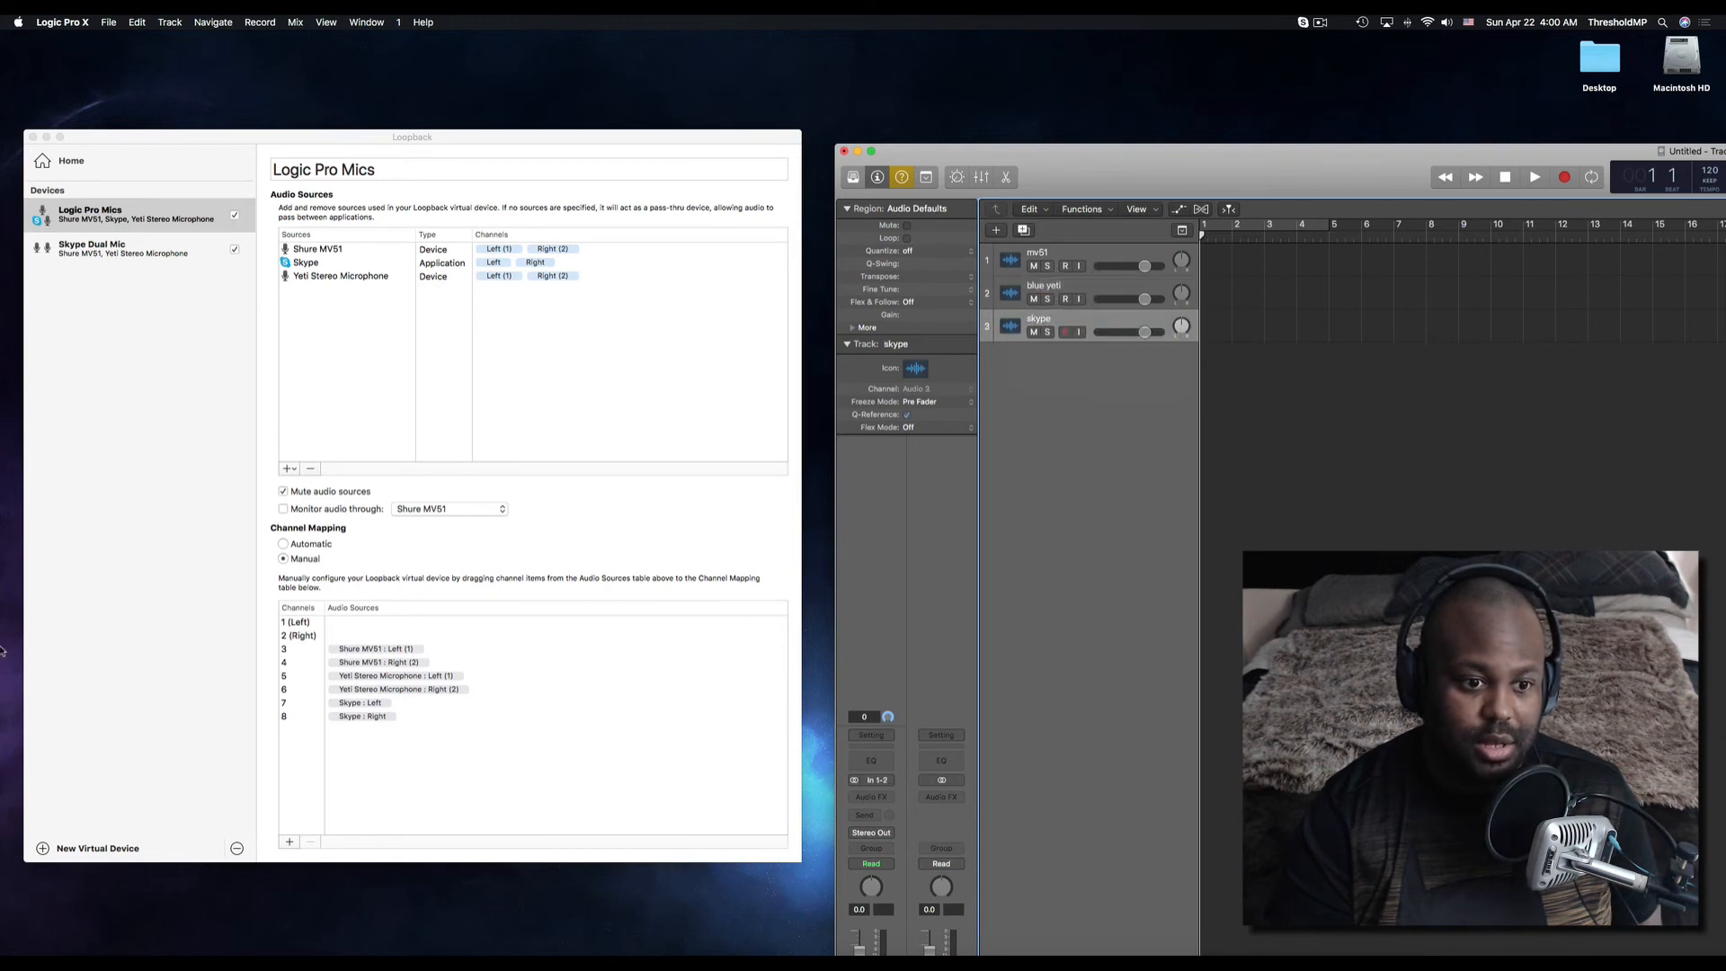
pyautogui.click(872, 779)
pyautogui.moveTo(912, 819)
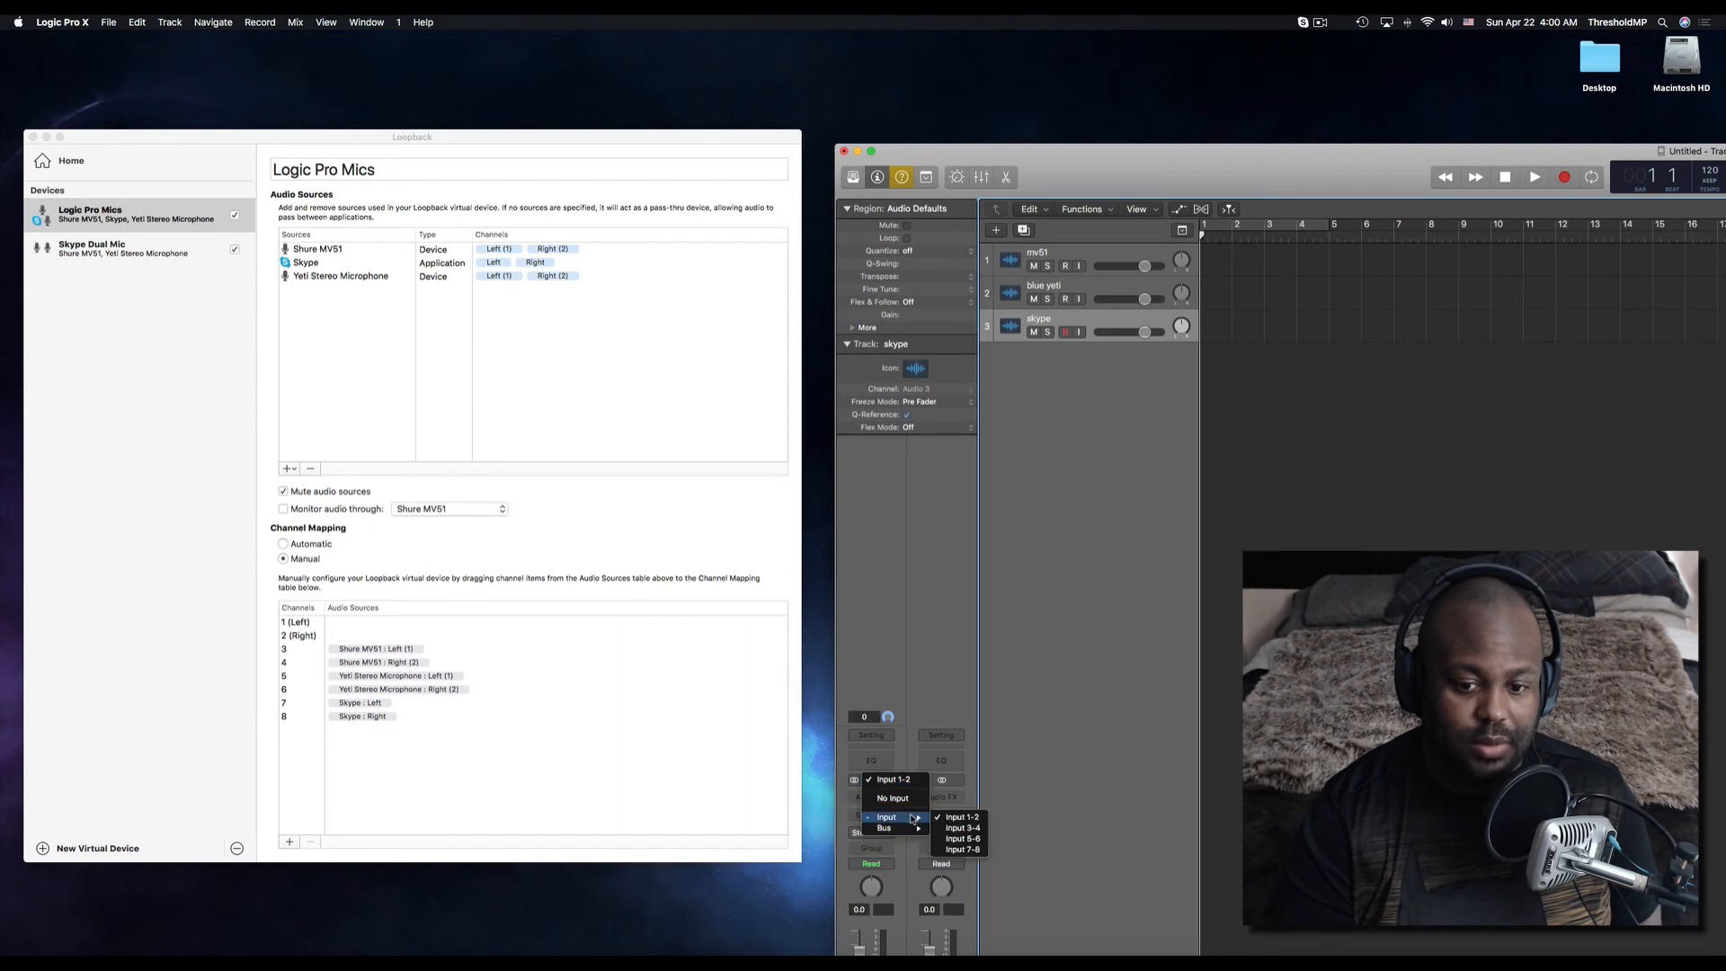
pyautogui.click(962, 851)
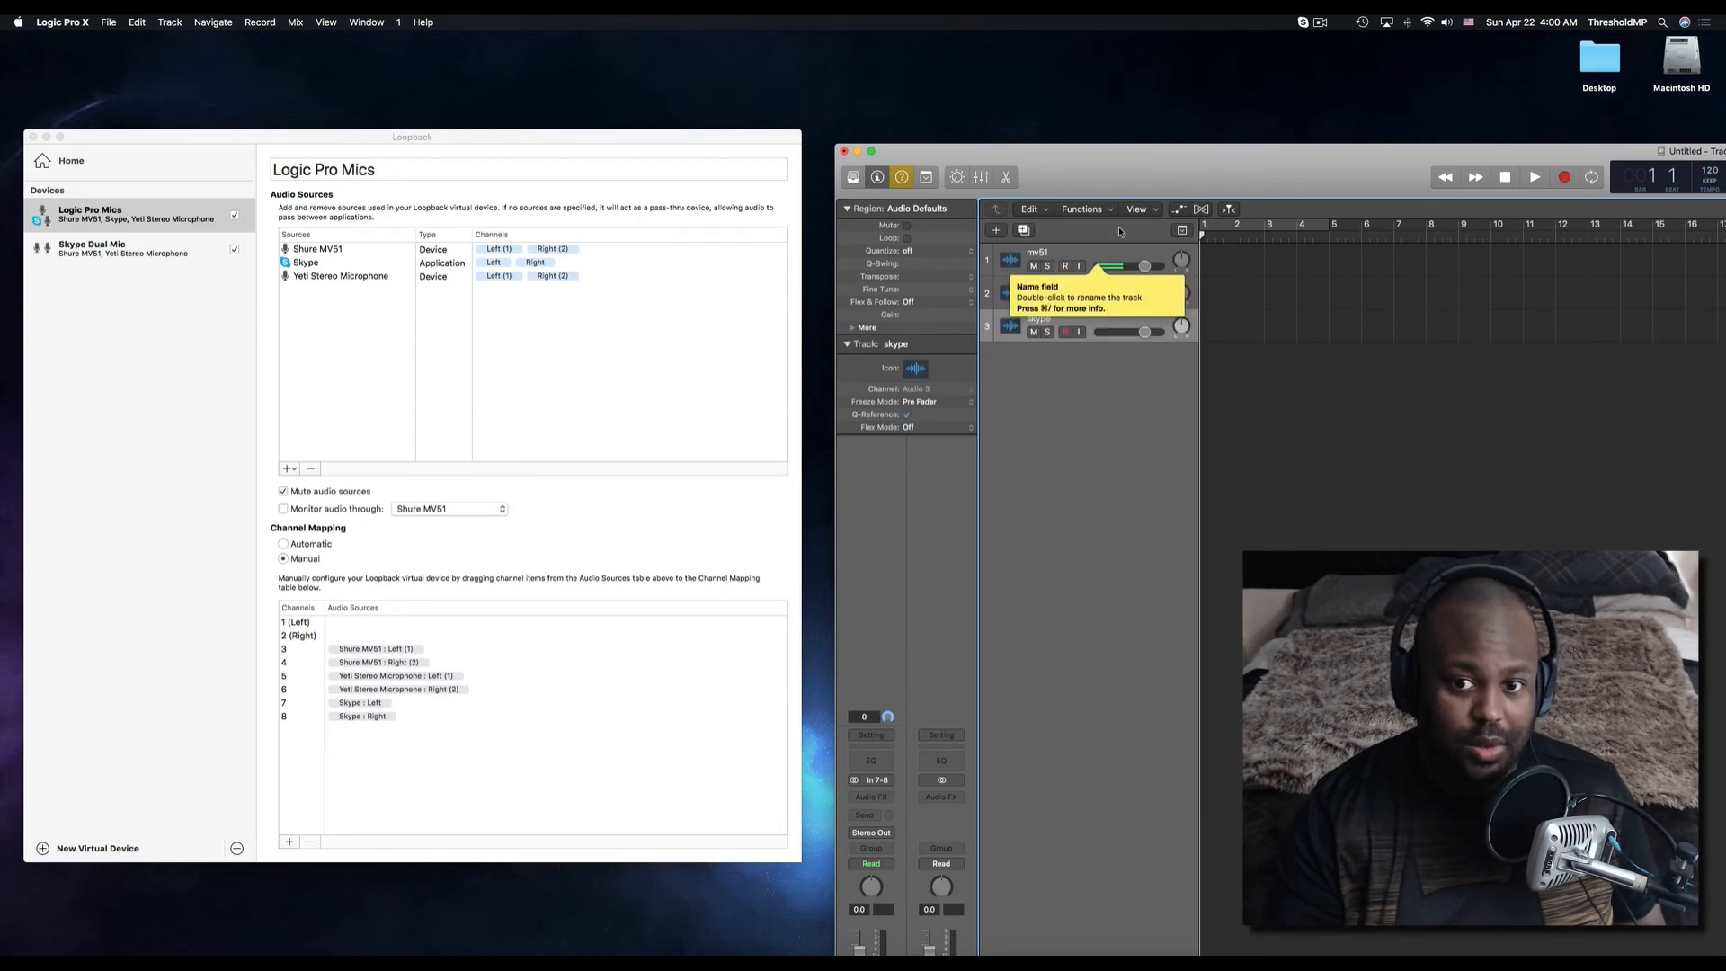
# Move the Logic Pro project window to the desktop holding the Skype Test Call window and switch to that desktop.
pyautogui.hotkey('ctrl', 'Up')
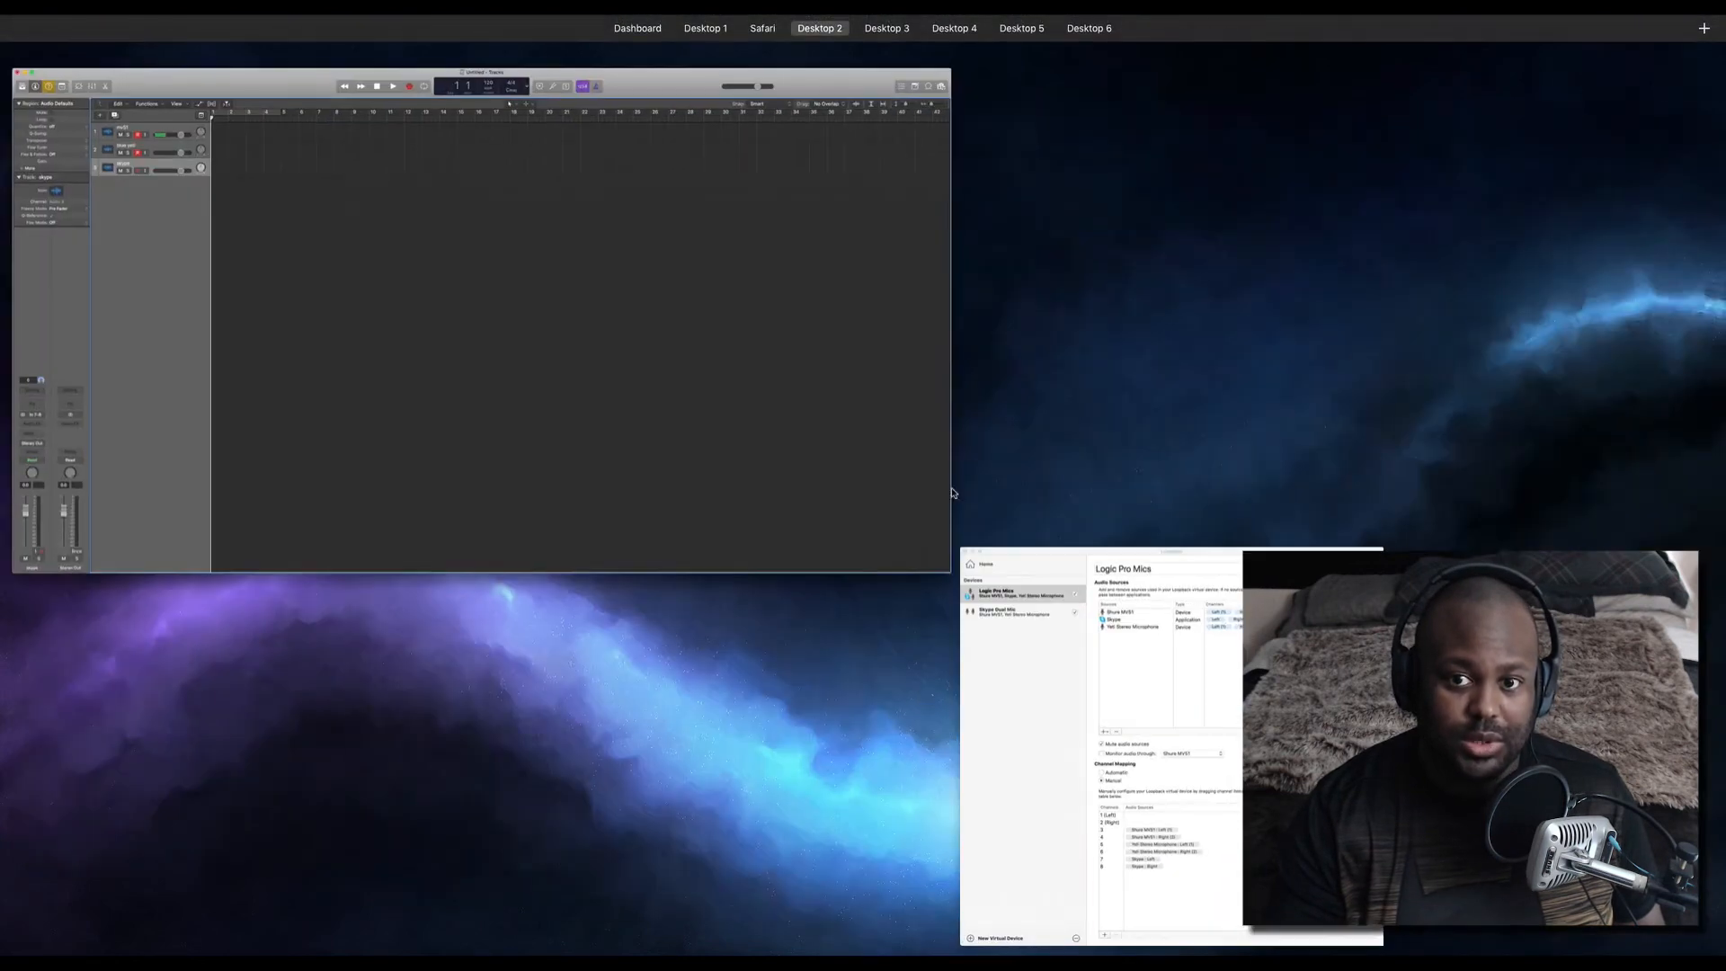
pyautogui.moveTo(503, 311); pyautogui.dragTo(1059, 67)
pyautogui.click(1043, 66)
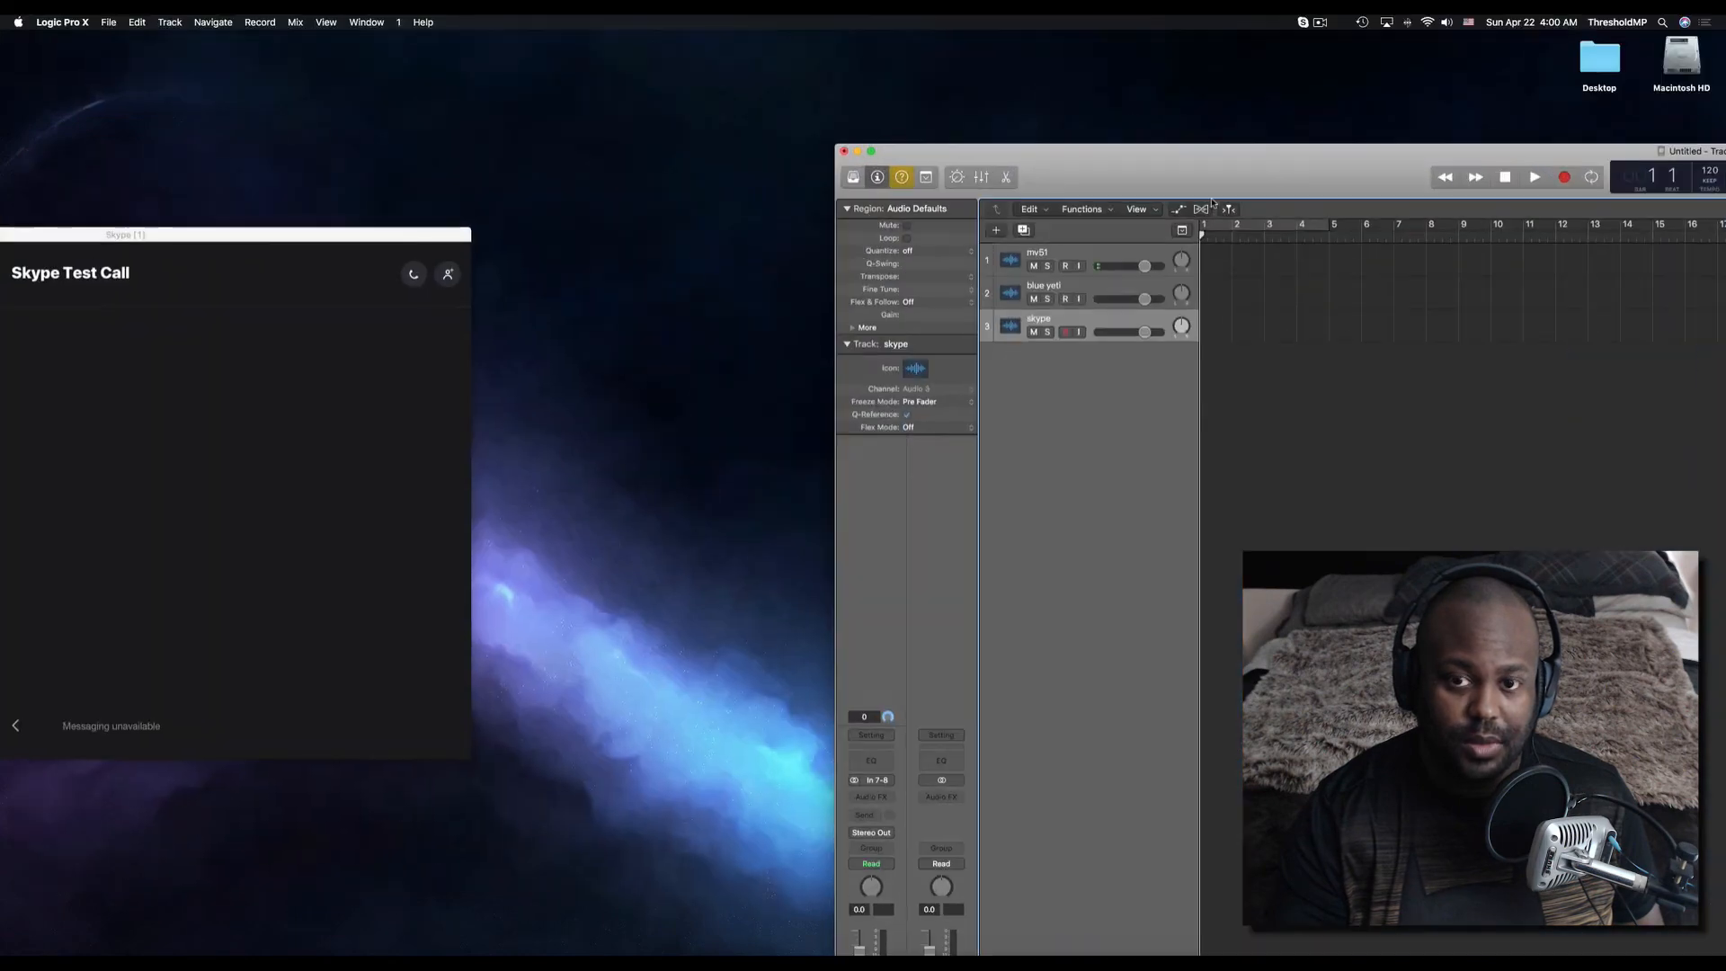
# Position the Logic Pro project window beside the Skype window and start recording on the mv51, blue yeti and skype tracks.
pyautogui.doubleClick(1072, 144)
pyautogui.moveTo(951, 94); pyautogui.dragTo(844, 124)
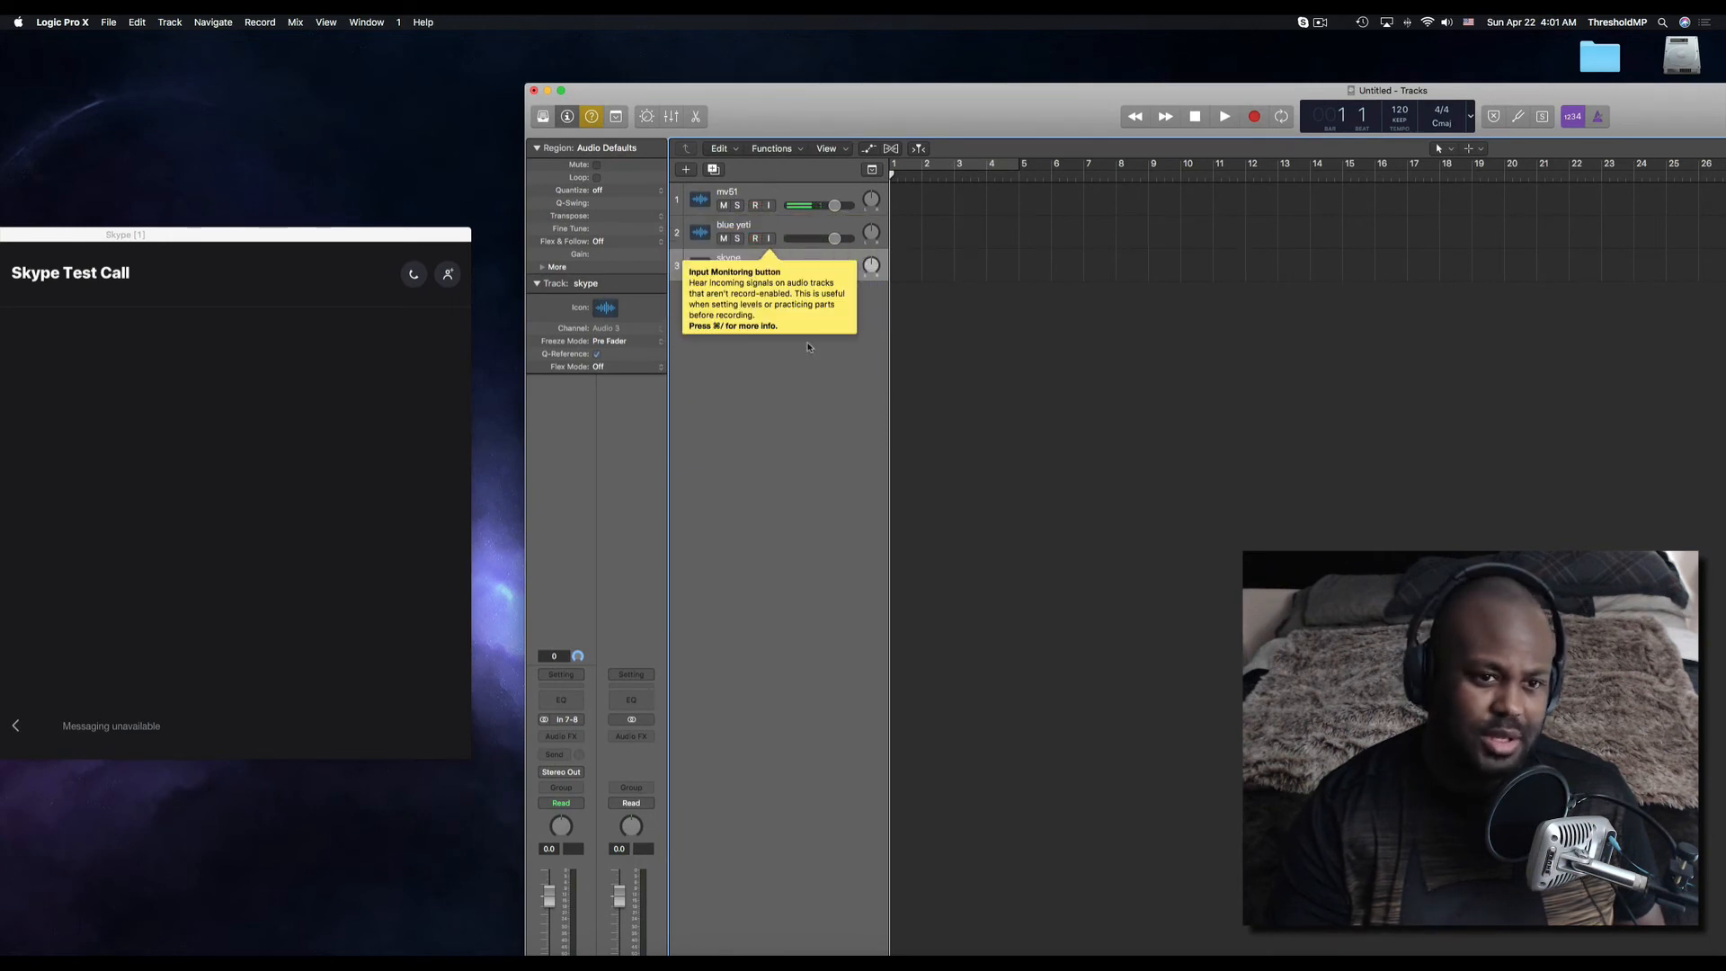
pyautogui.click(1255, 117)
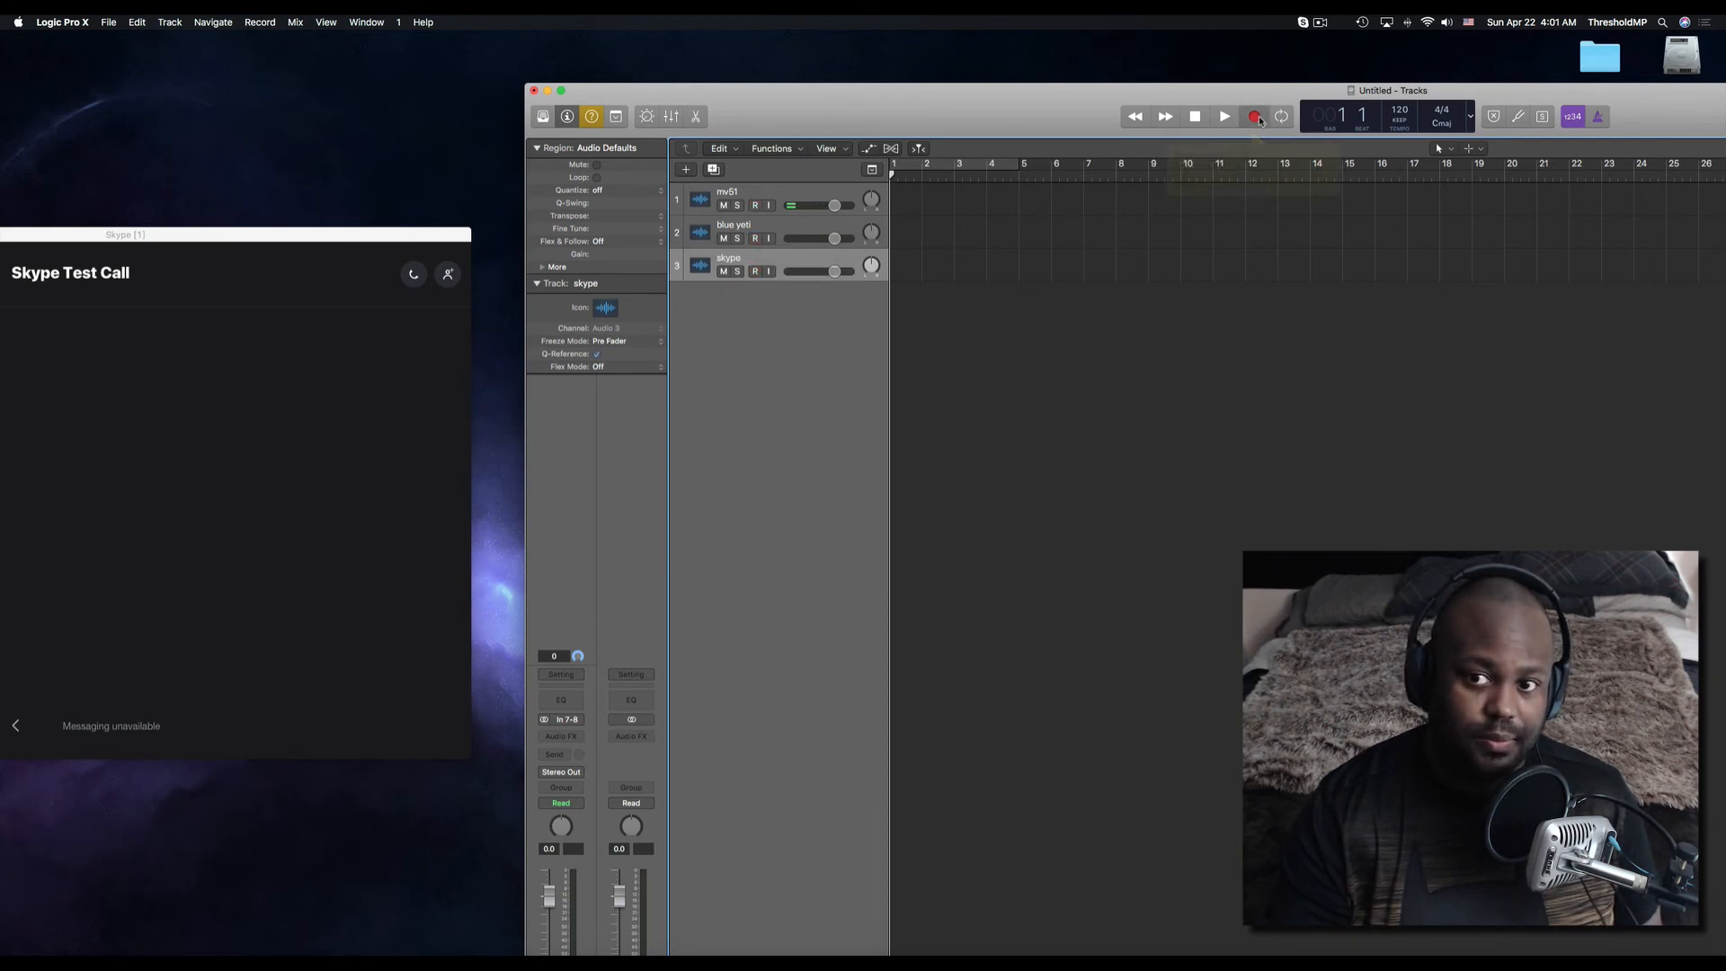
# Switch to Skype, check the microphone and speaker selections in its Audio & Video Settings, and close the settings.
pyautogui.click(144, 268)
pyautogui.click(51, 22)
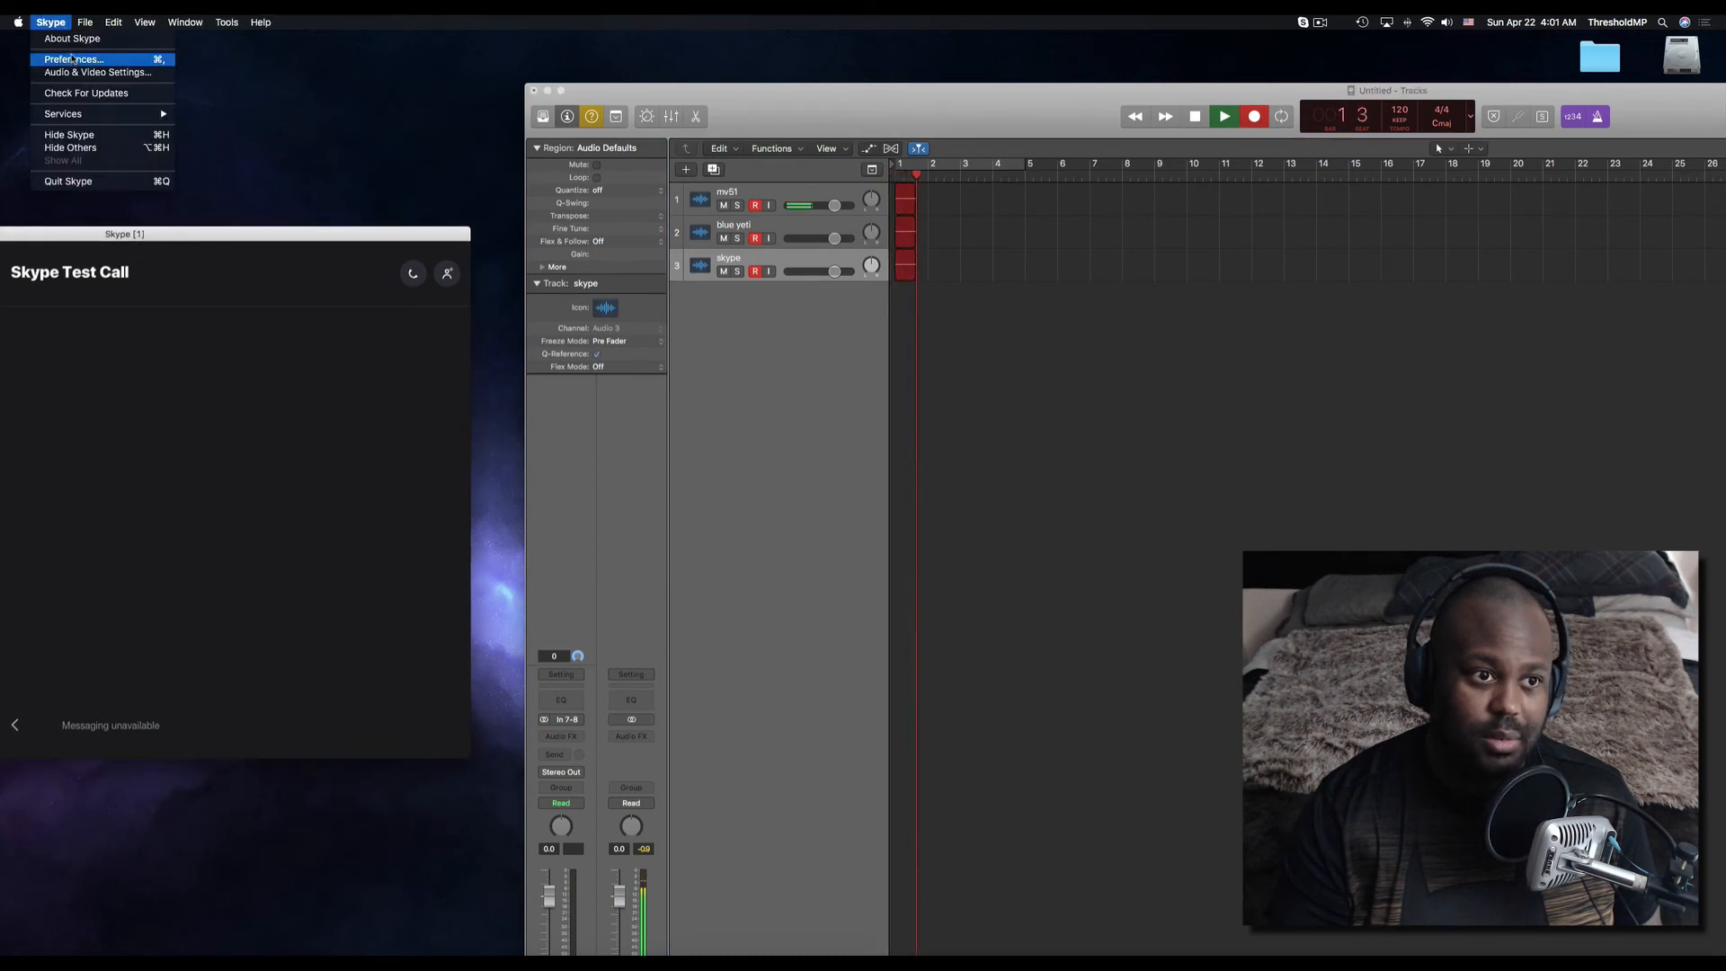
pyautogui.click(81, 76)
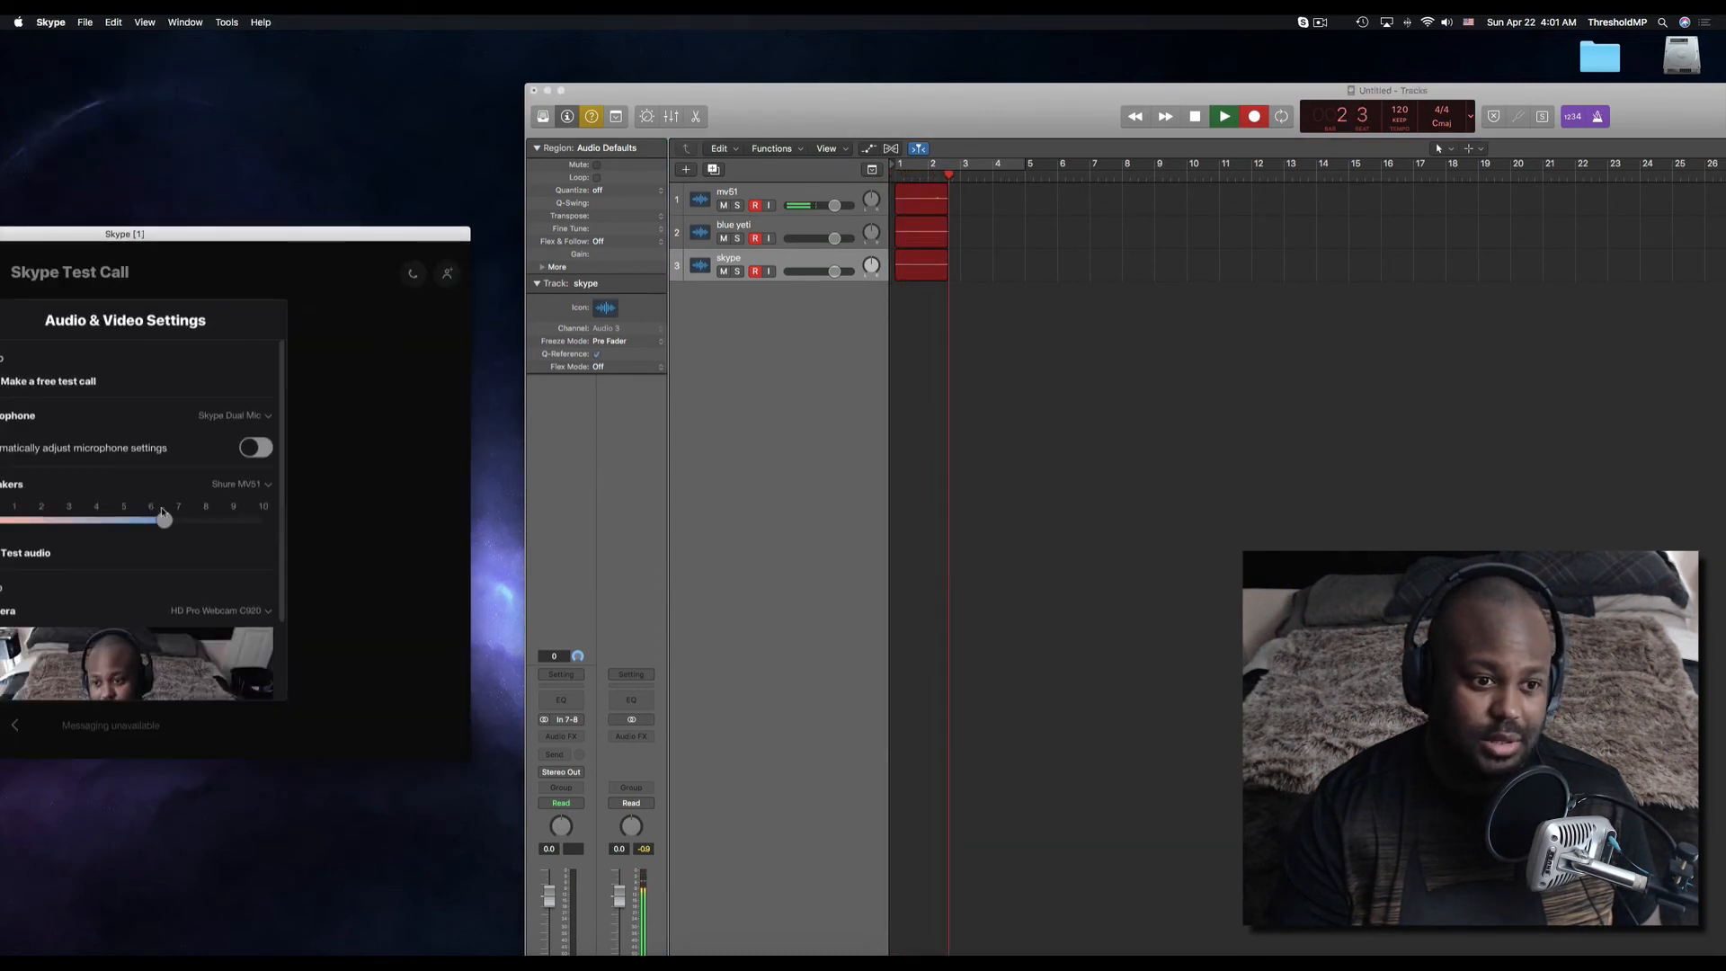
pyautogui.click(343, 238)
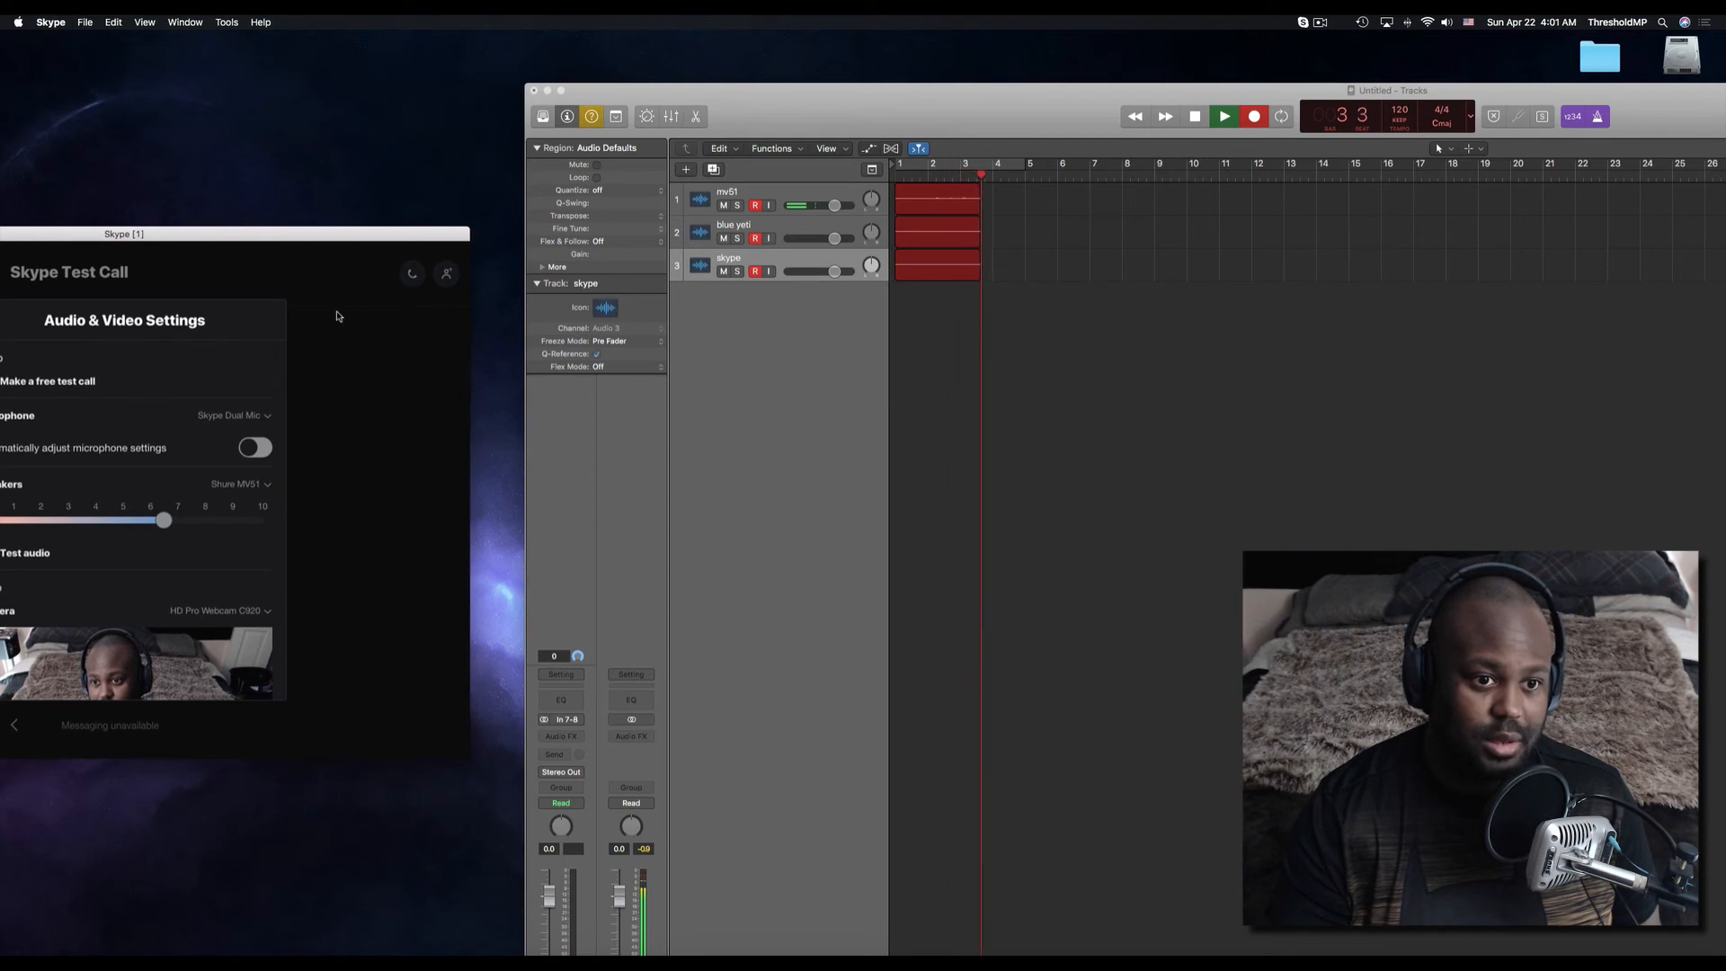
pyautogui.click(340, 316)
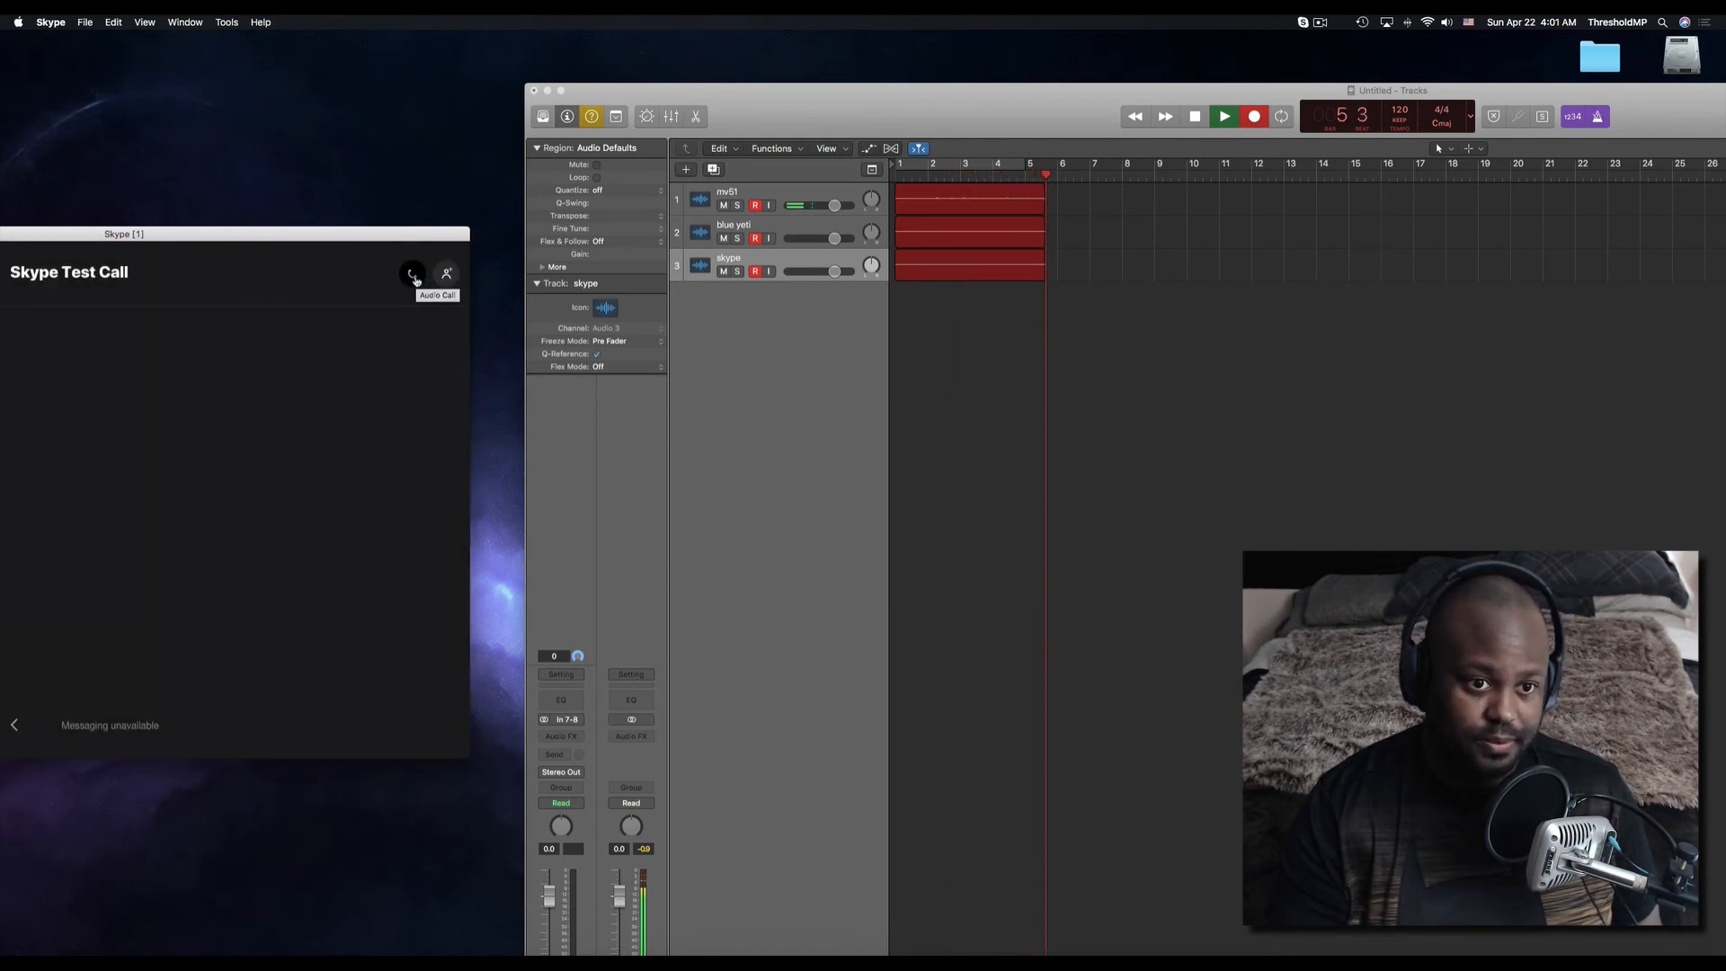
# Make and end an audio call in Skype Test Call, then stop the Logic Pro recording and shift the project window.
pyautogui.click(415, 279)
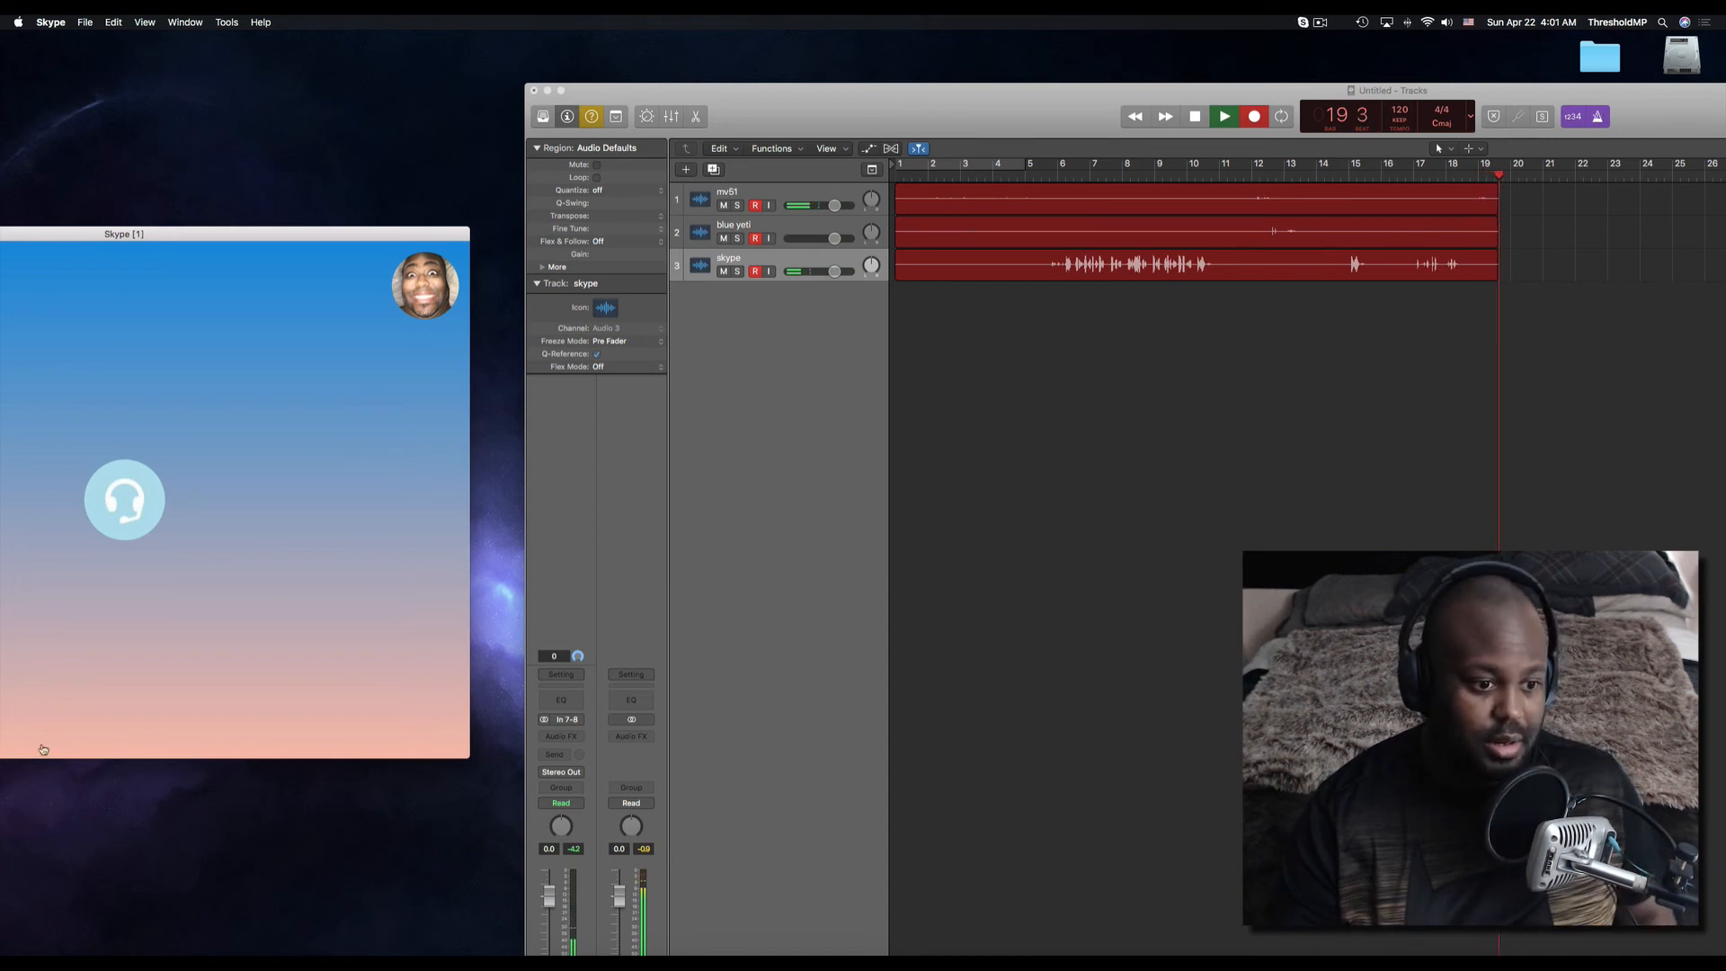
pyautogui.click(126, 735)
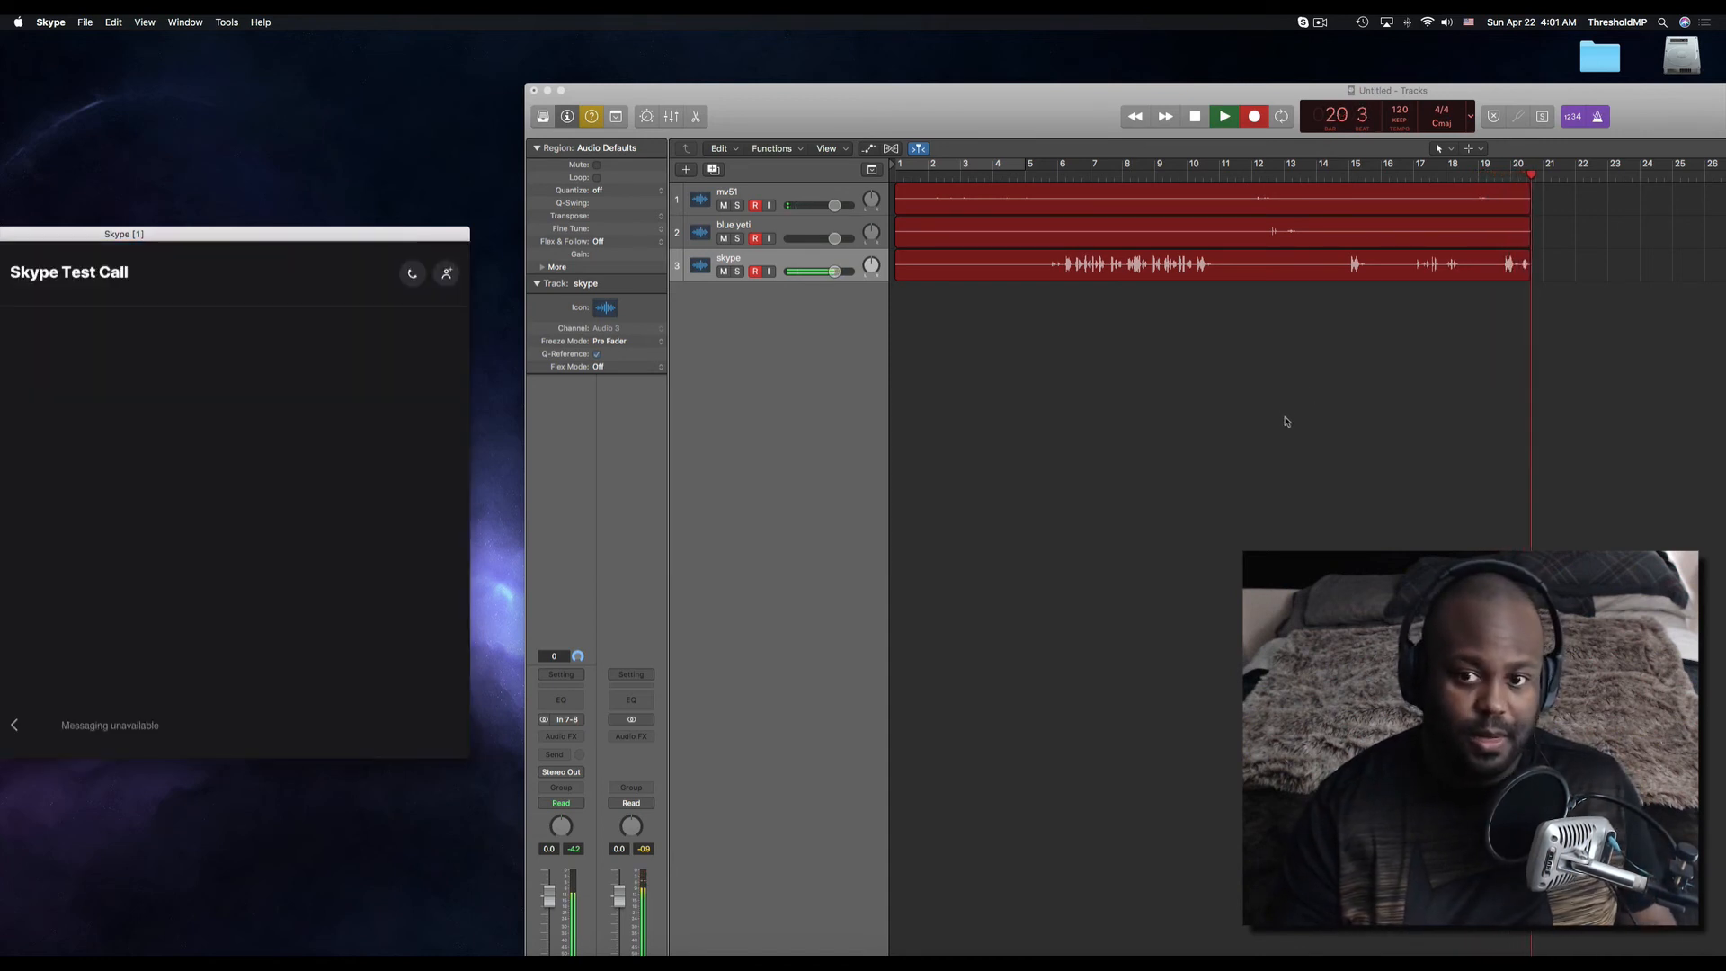
pyautogui.click(1259, 124)
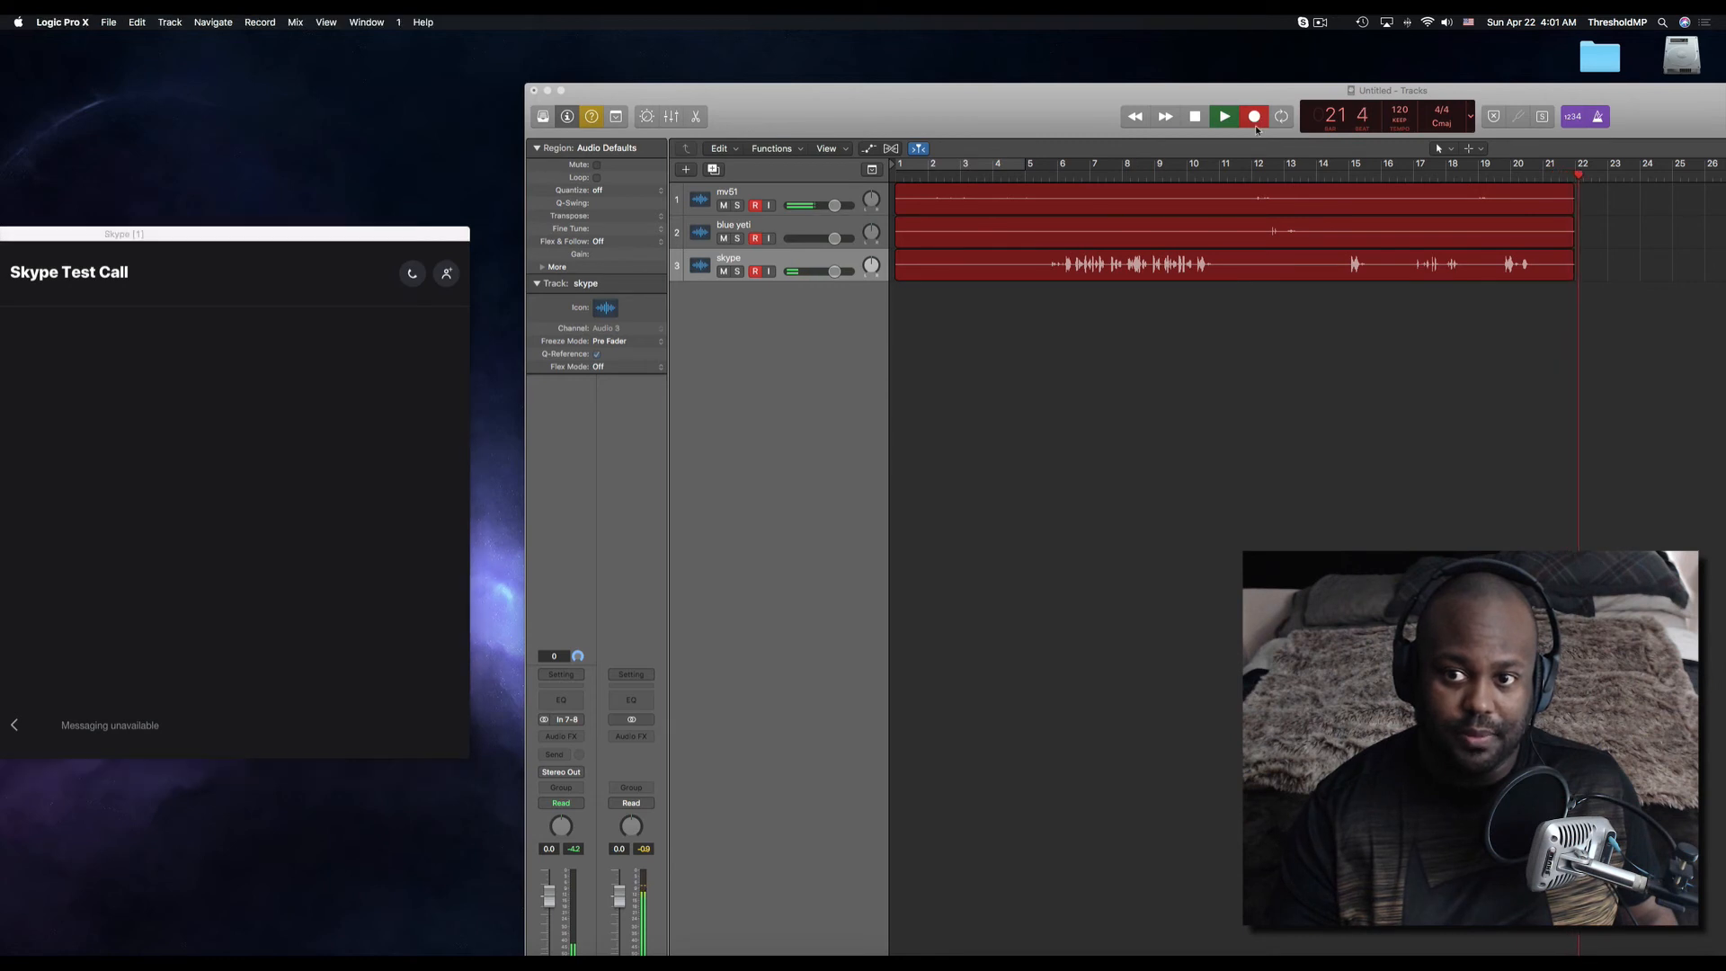
pyautogui.click(1195, 116)
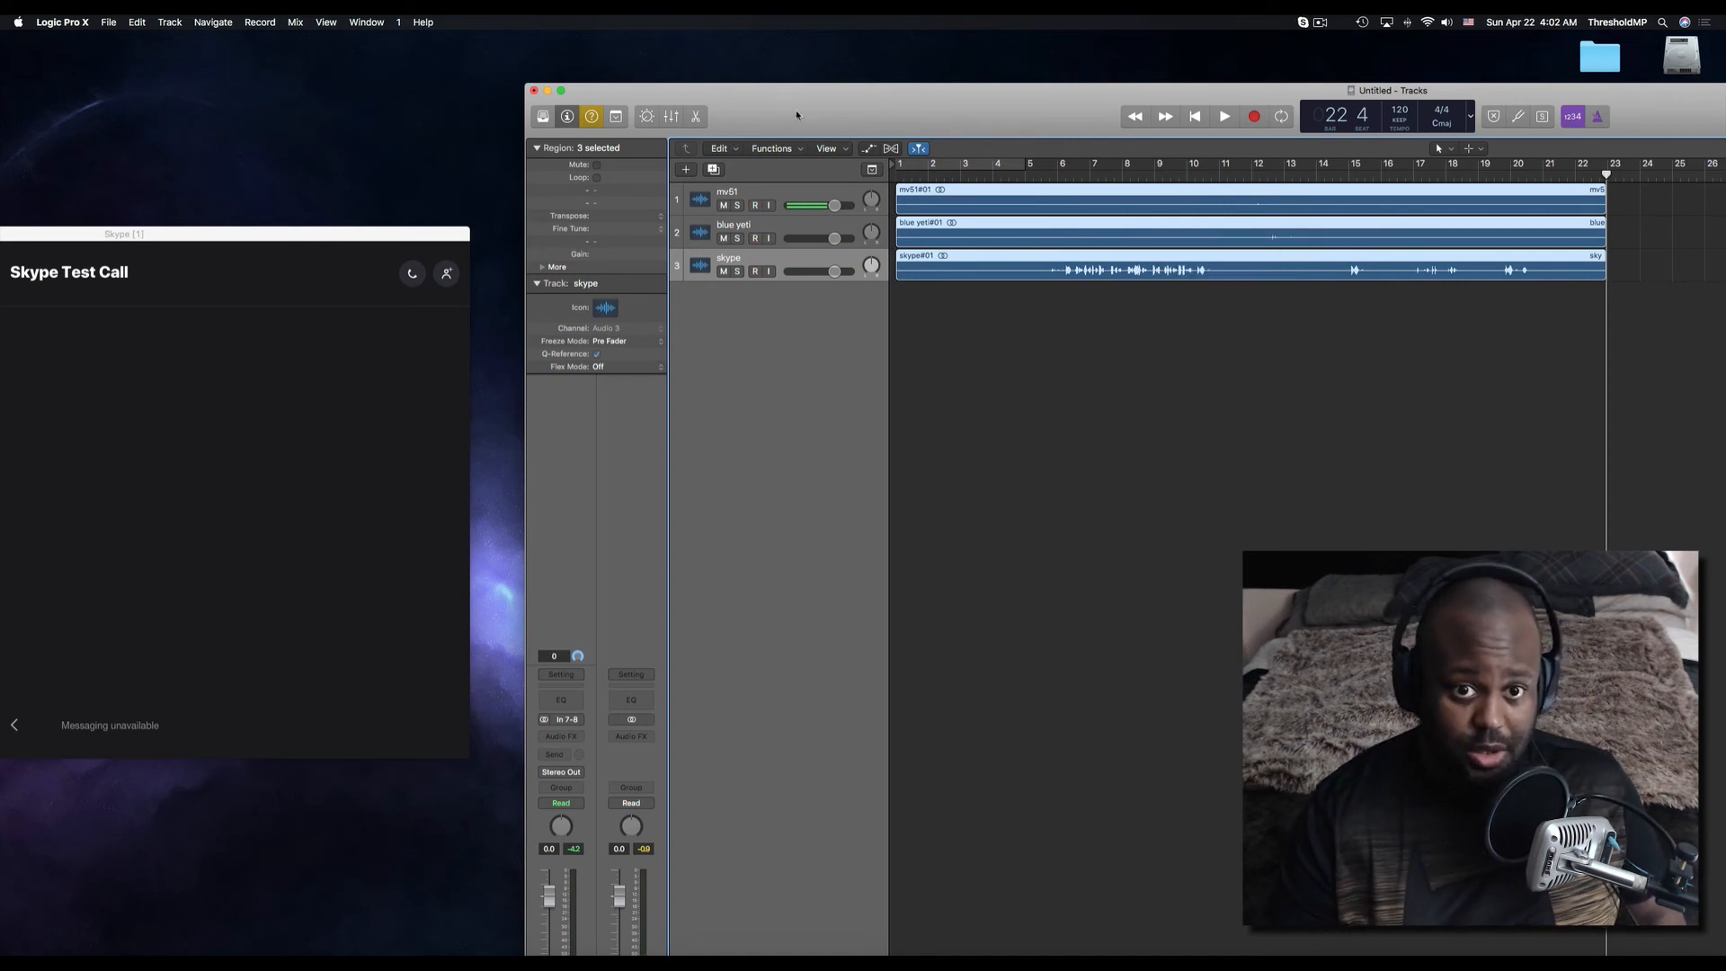
pyautogui.moveTo(796, 115)
pyautogui.mouseDown()
pyautogui.moveTo(755, 90)
pyautogui.moveTo(780, 103)
pyautogui.mouseUp()
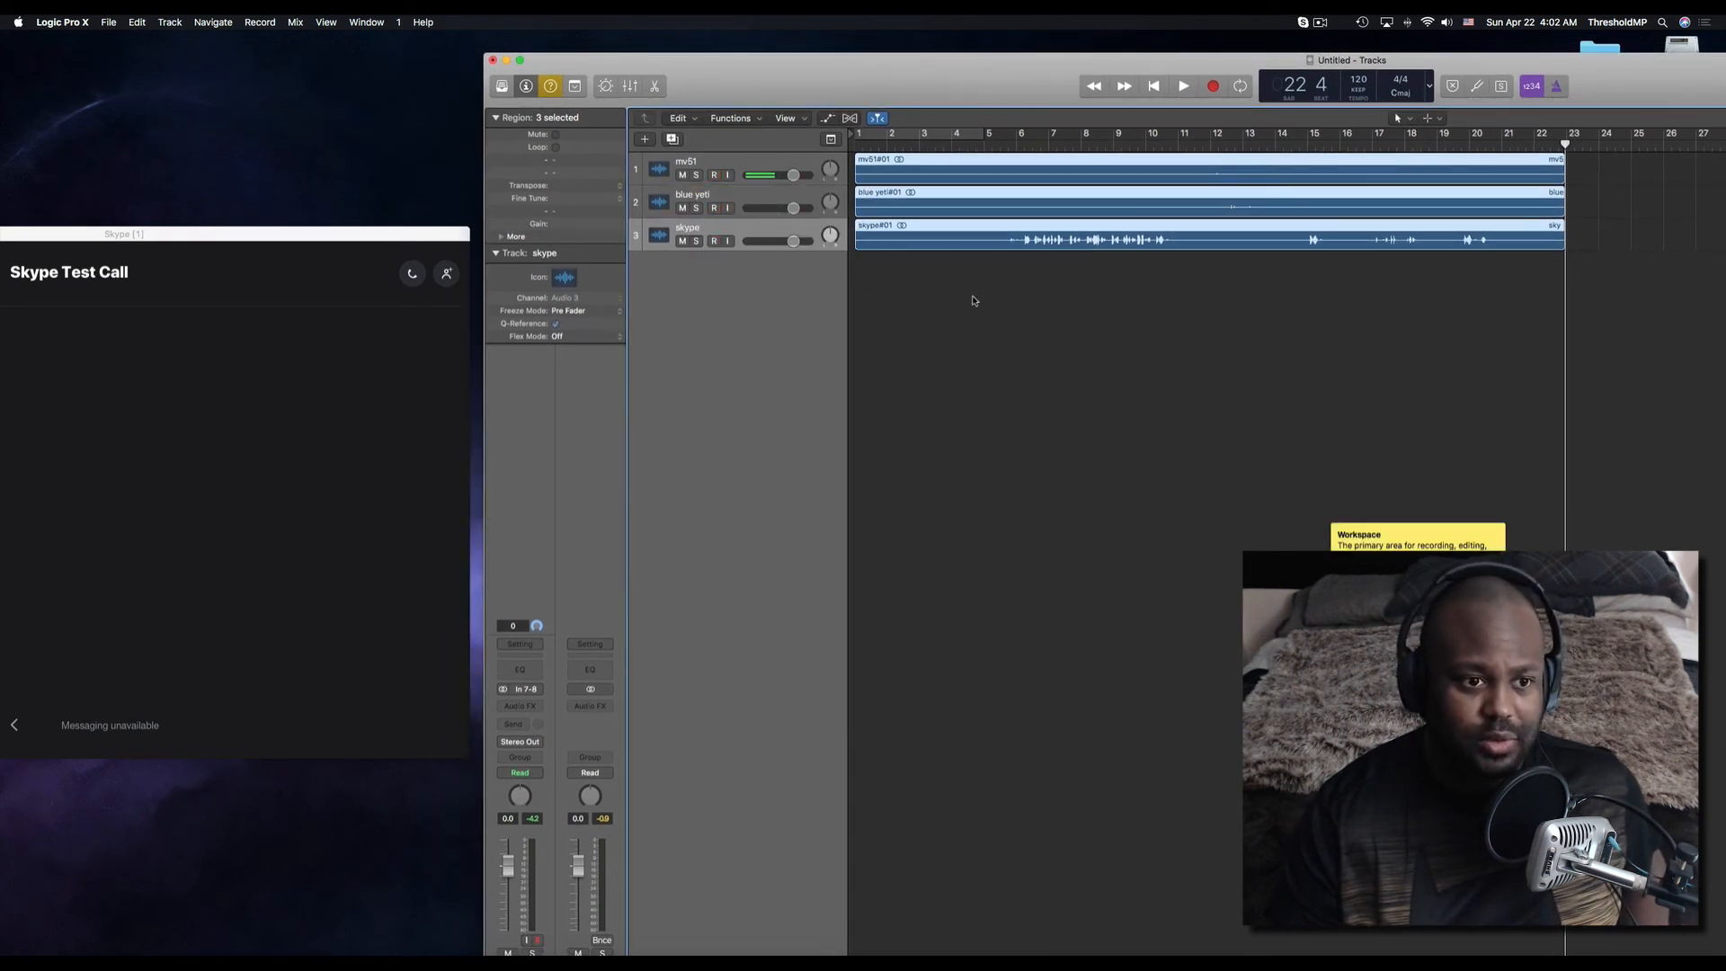
# Switch to Audio Hijack on the other desktop, open the Tutorial session, close the session list, and reposition and enlarge the Tutorial window.
pyautogui.hotkey('ctrl', 'Left')
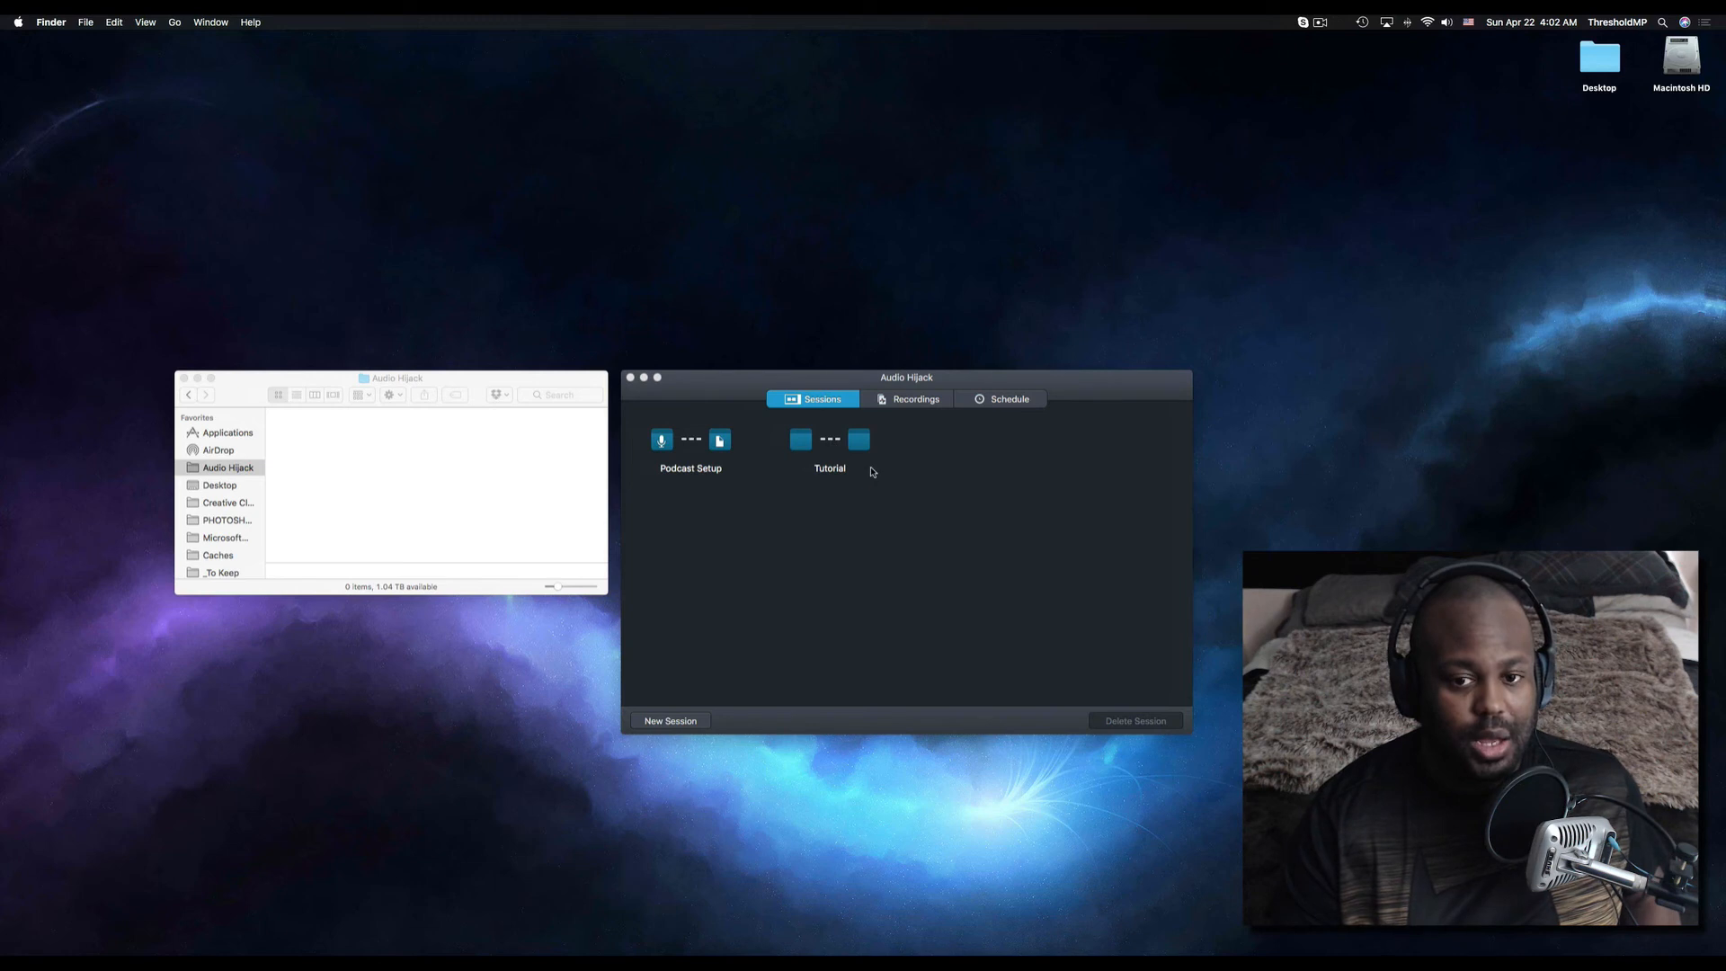
pyautogui.click(670, 721)
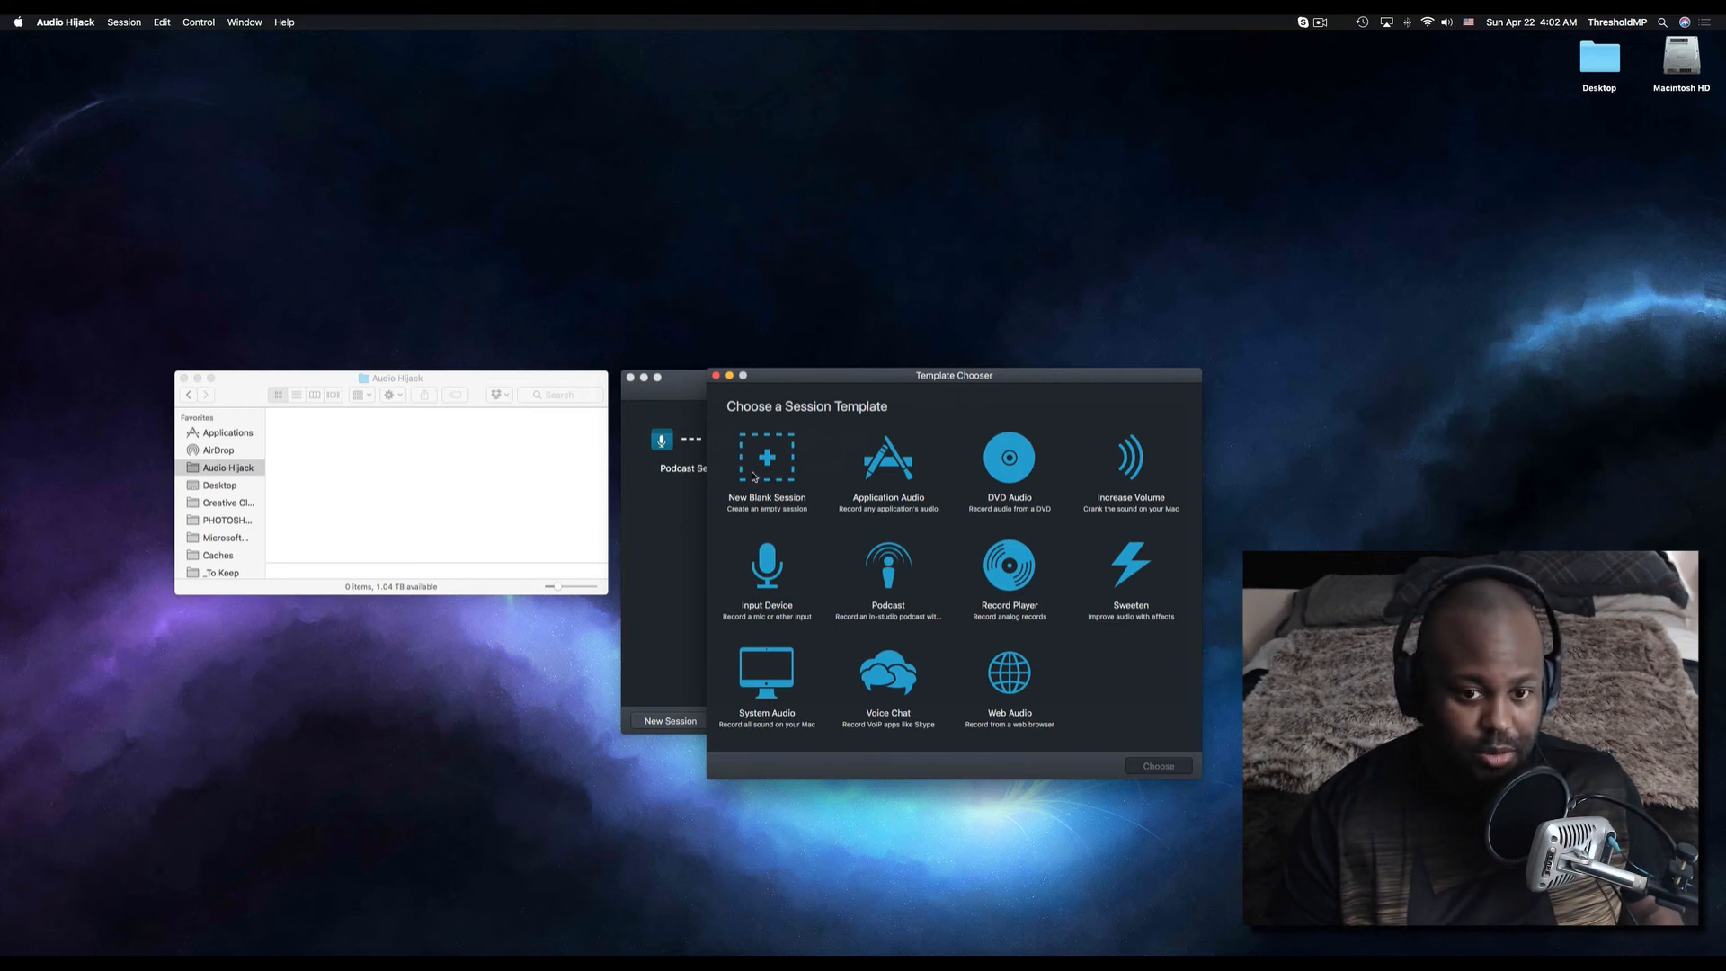
pyautogui.click(716, 376)
pyautogui.doubleClick(845, 447)
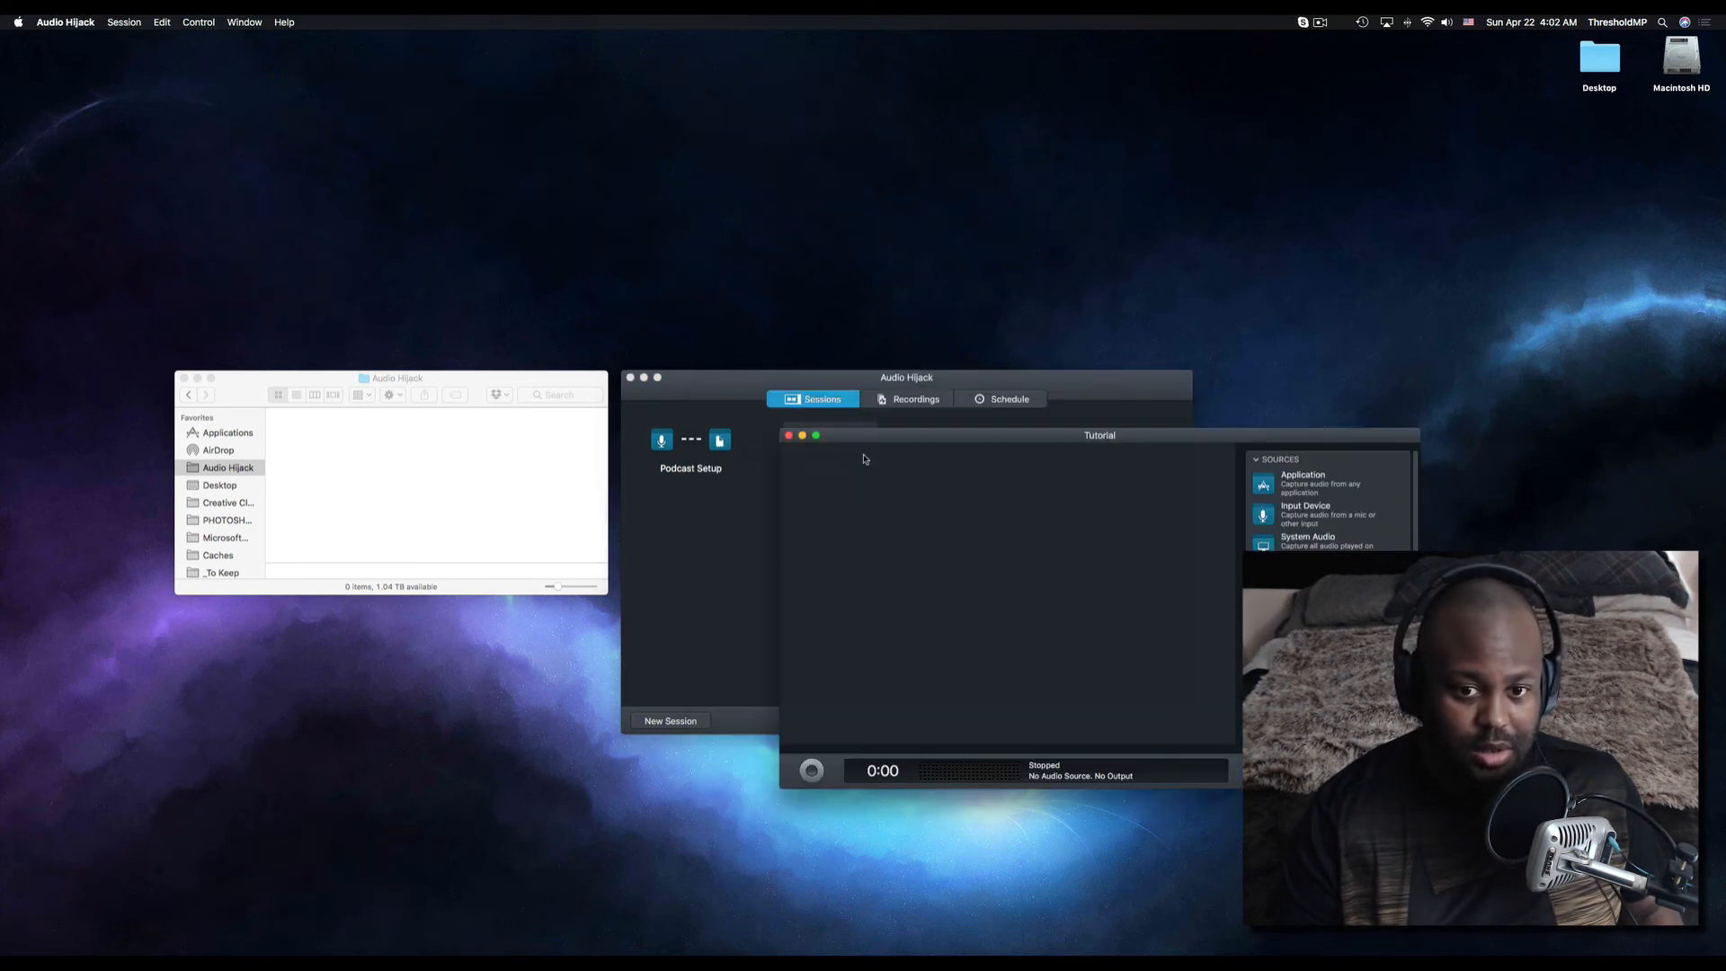
pyautogui.click(630, 377)
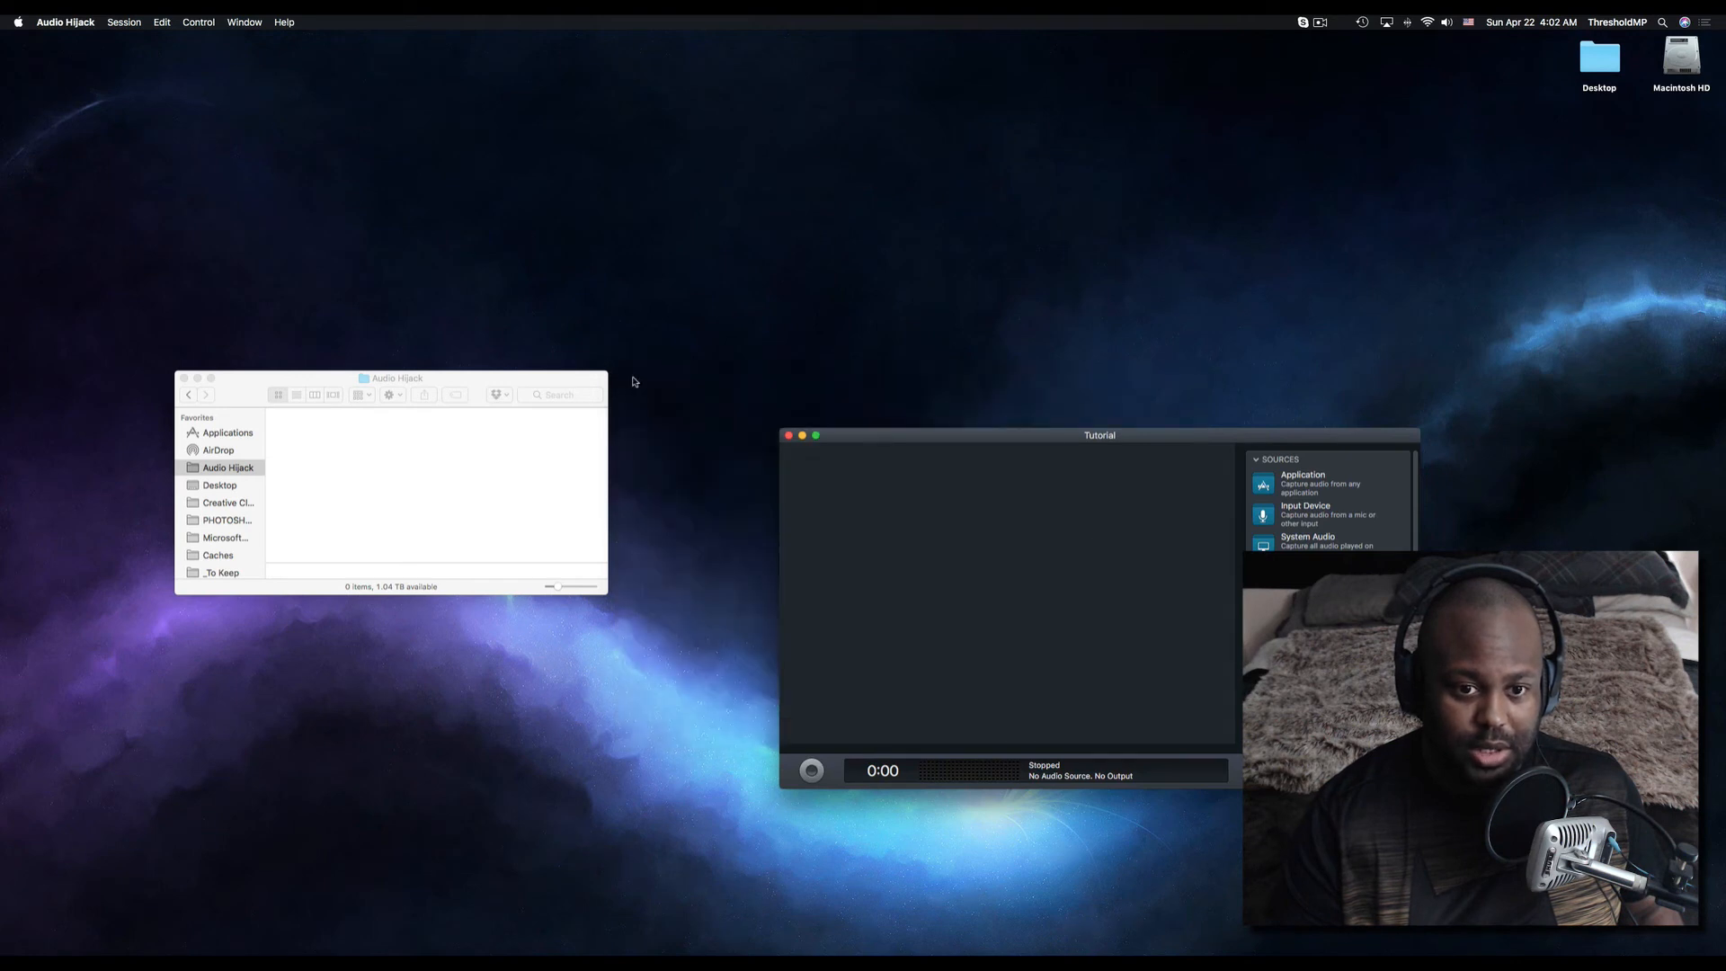
pyautogui.moveTo(1162, 442); pyautogui.dragTo(1022, 317)
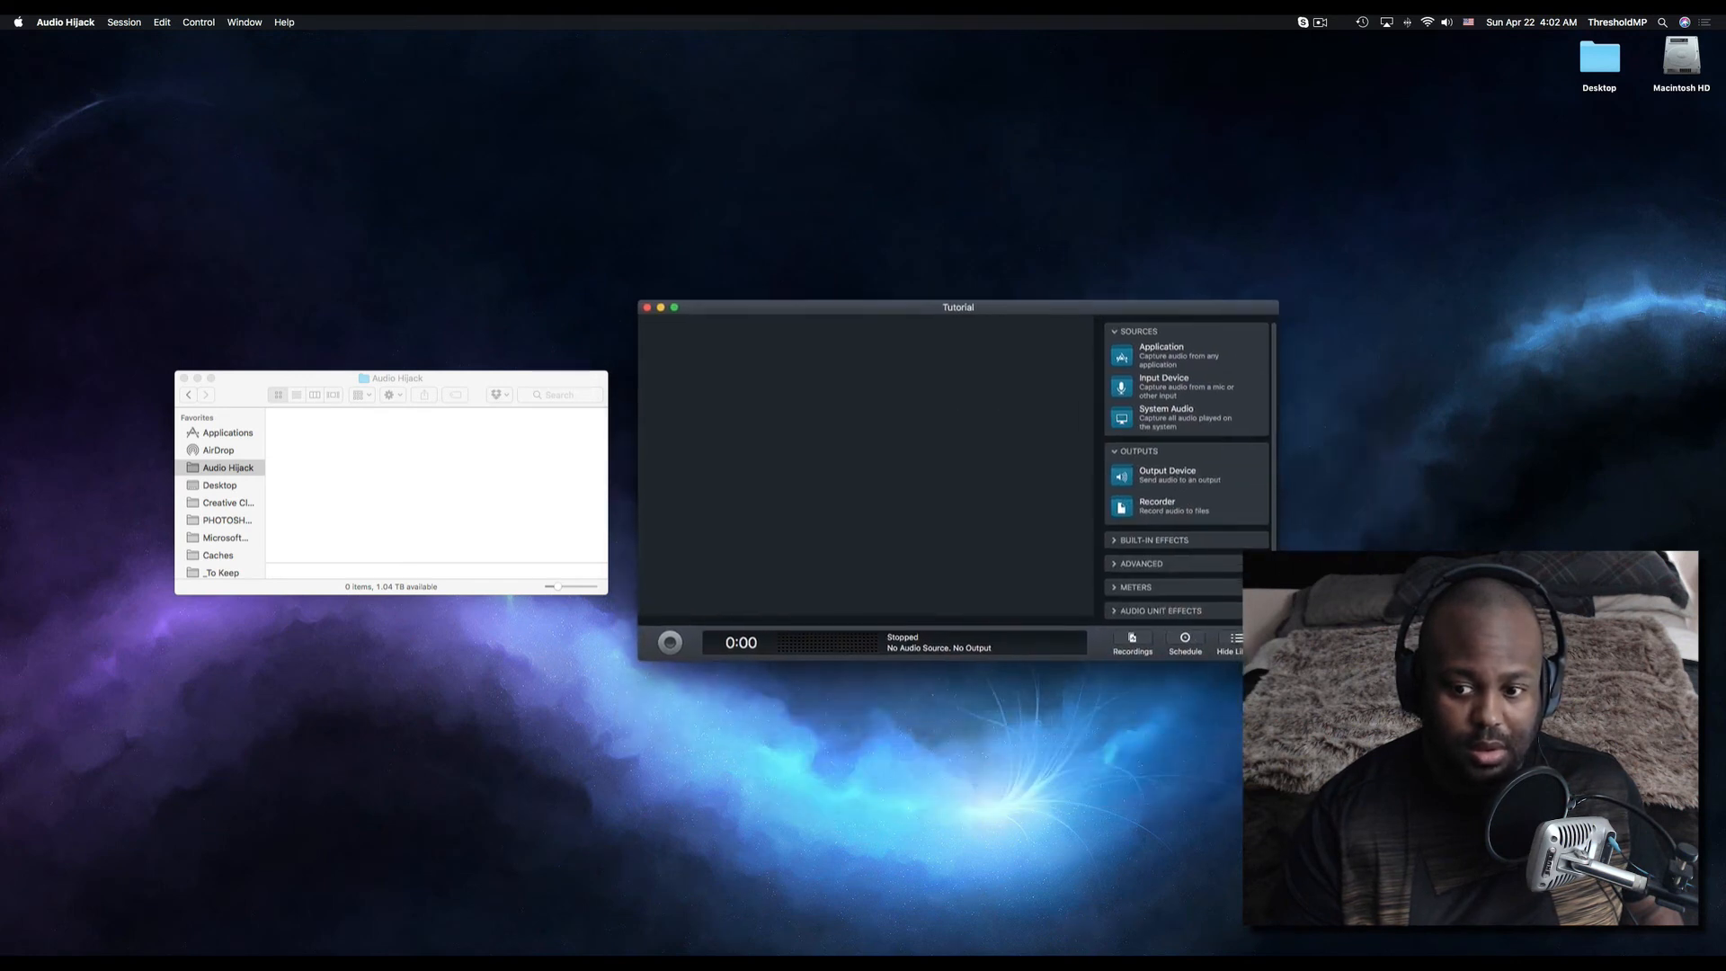
pyautogui.moveTo(1278, 659); pyautogui.dragTo(1395, 799)
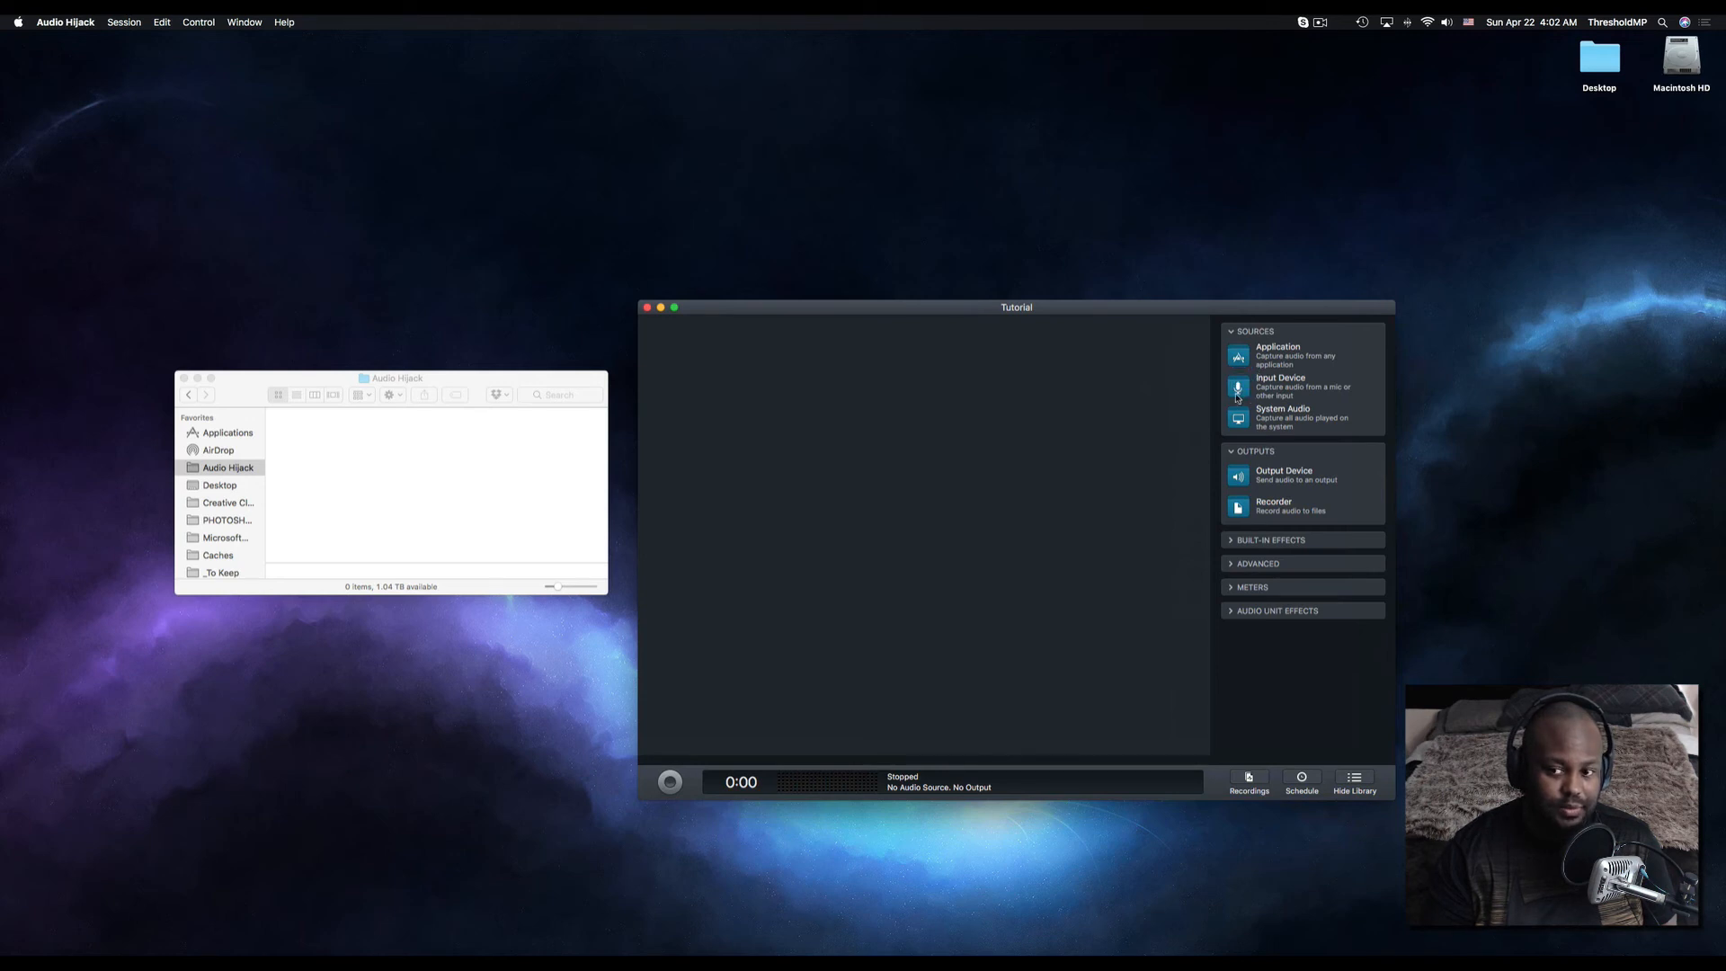
# Add two Input Device blocks to the Tutorial session, keeping Shure MV51 on the first and setting the second to Yeti Stereo Microphone.
pyautogui.moveTo(1238, 392); pyautogui.dragTo(721, 377)
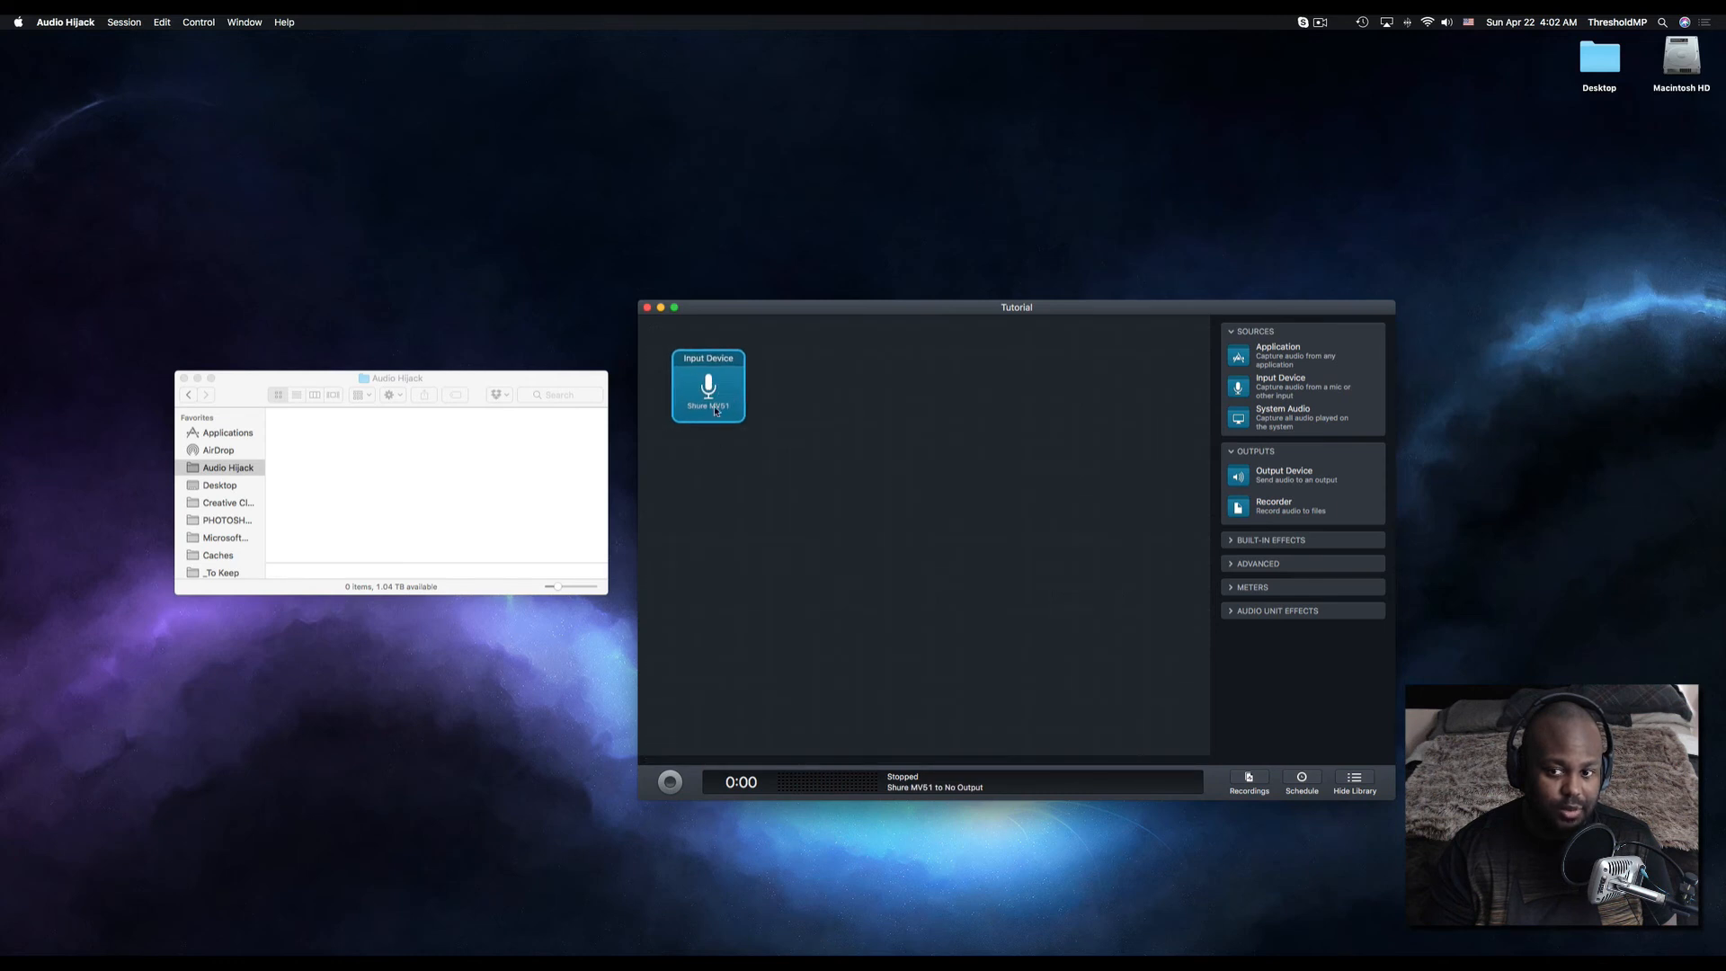
pyautogui.moveTo(1236, 396); pyautogui.dragTo(713, 532)
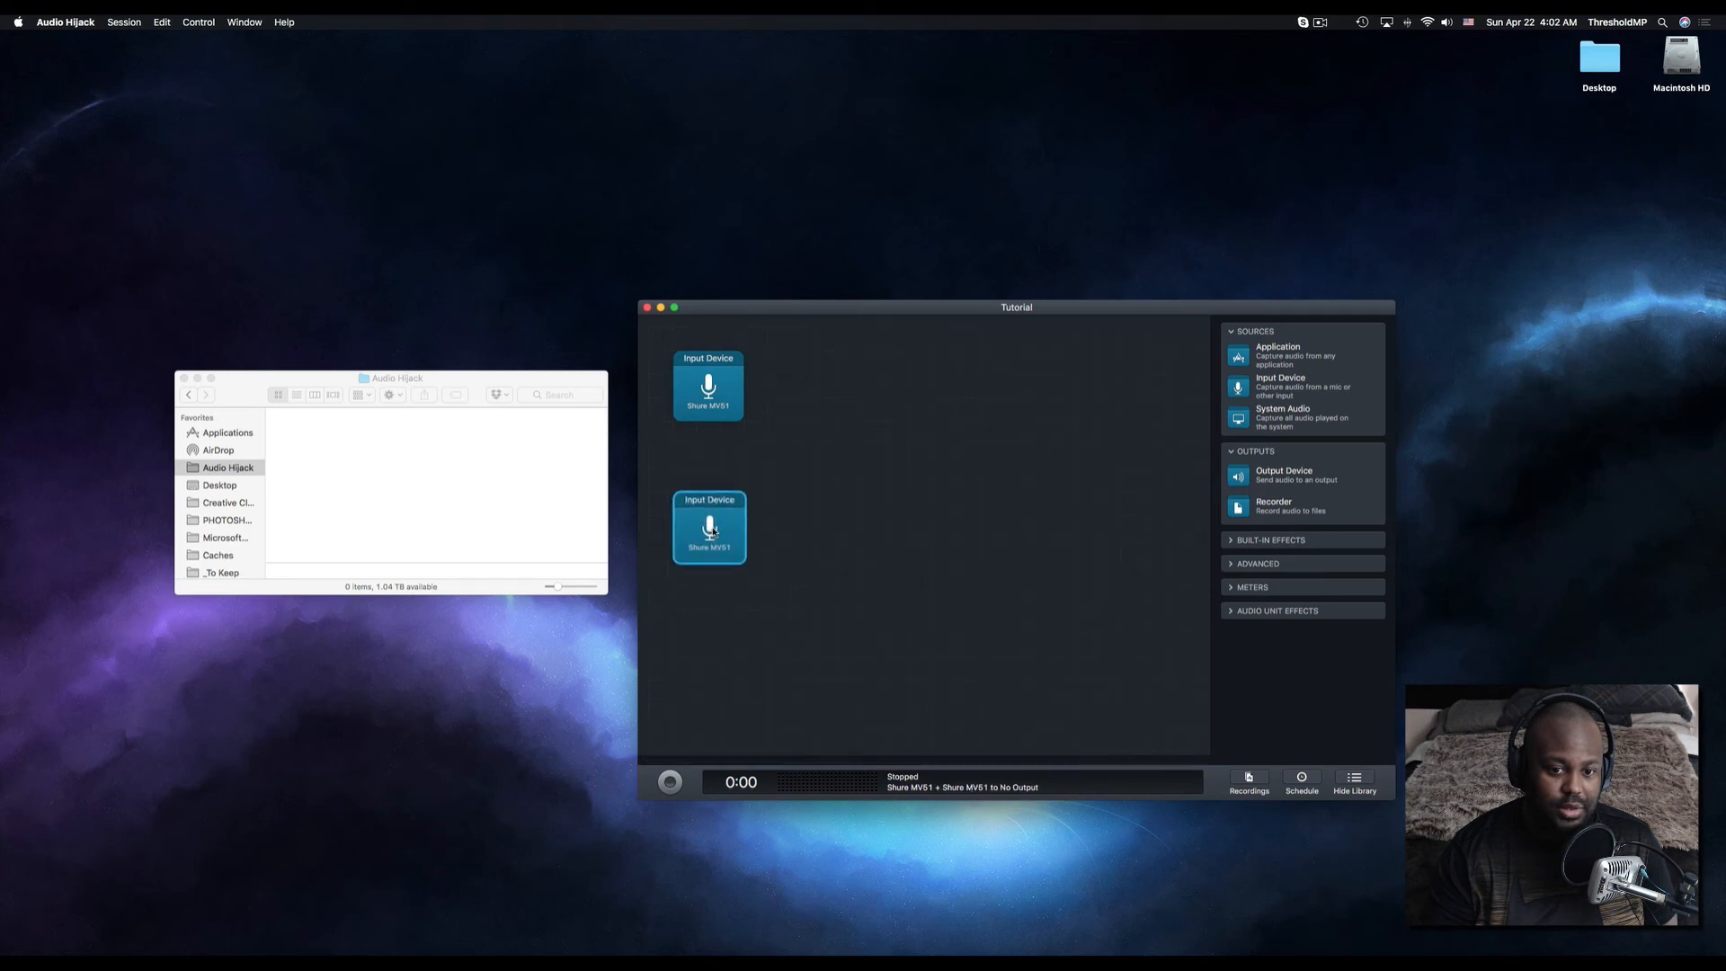
pyautogui.click(709, 540)
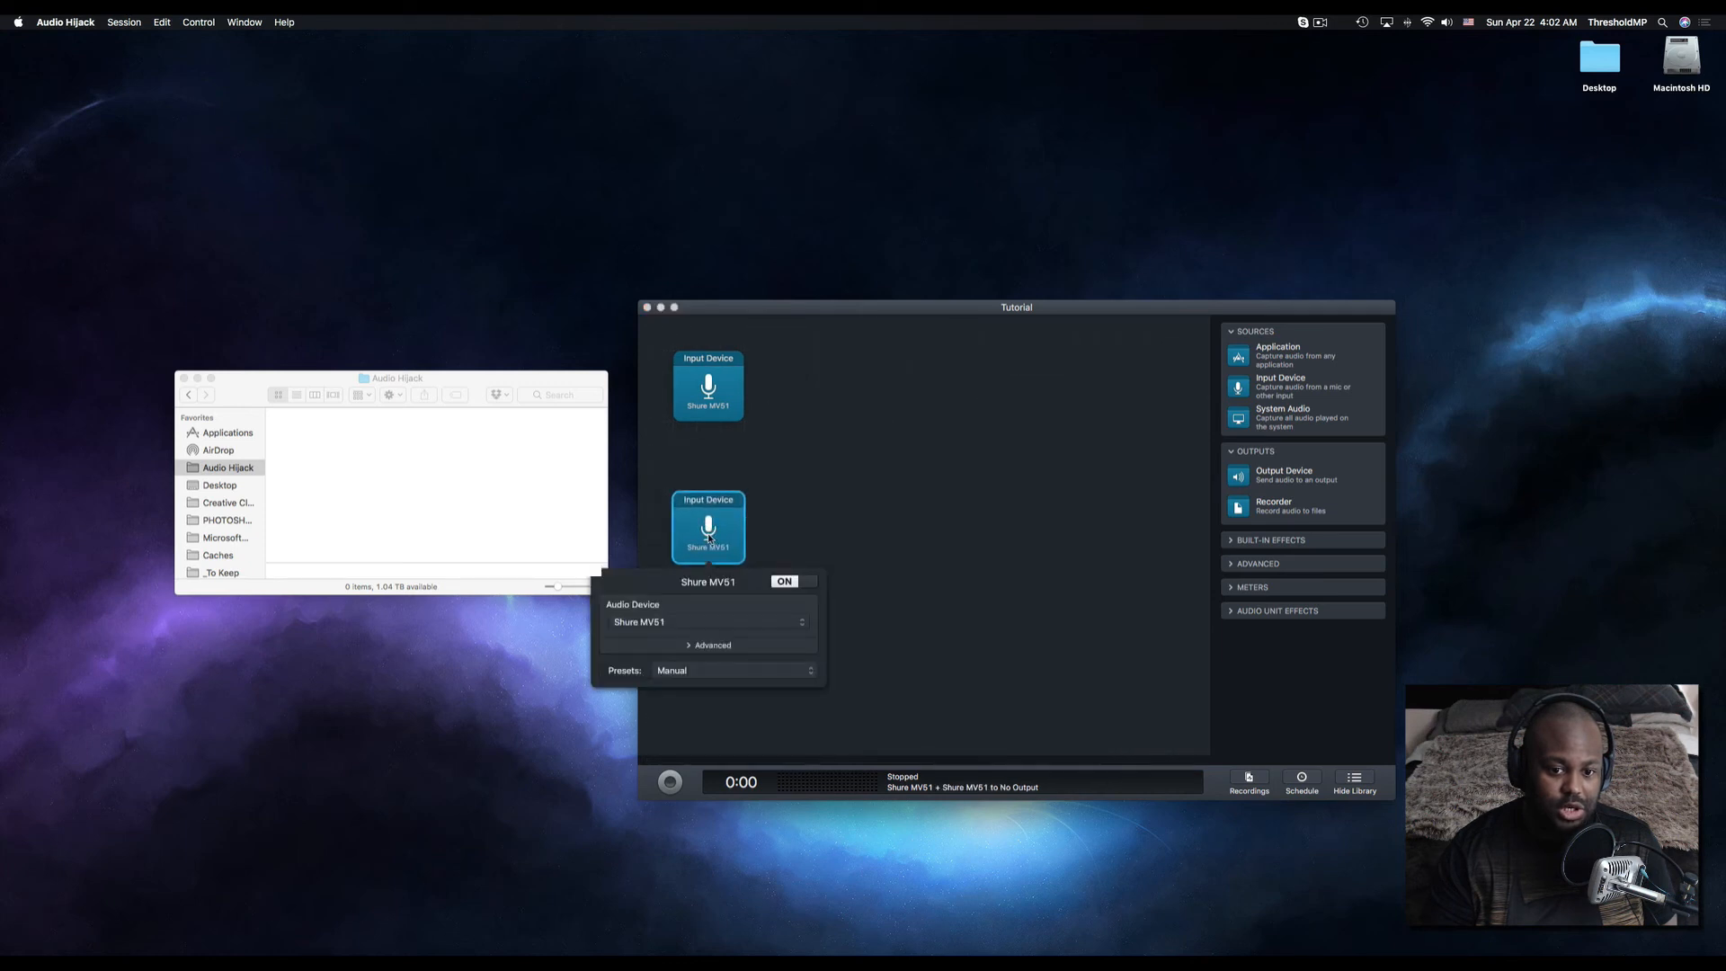
pyautogui.click(678, 624)
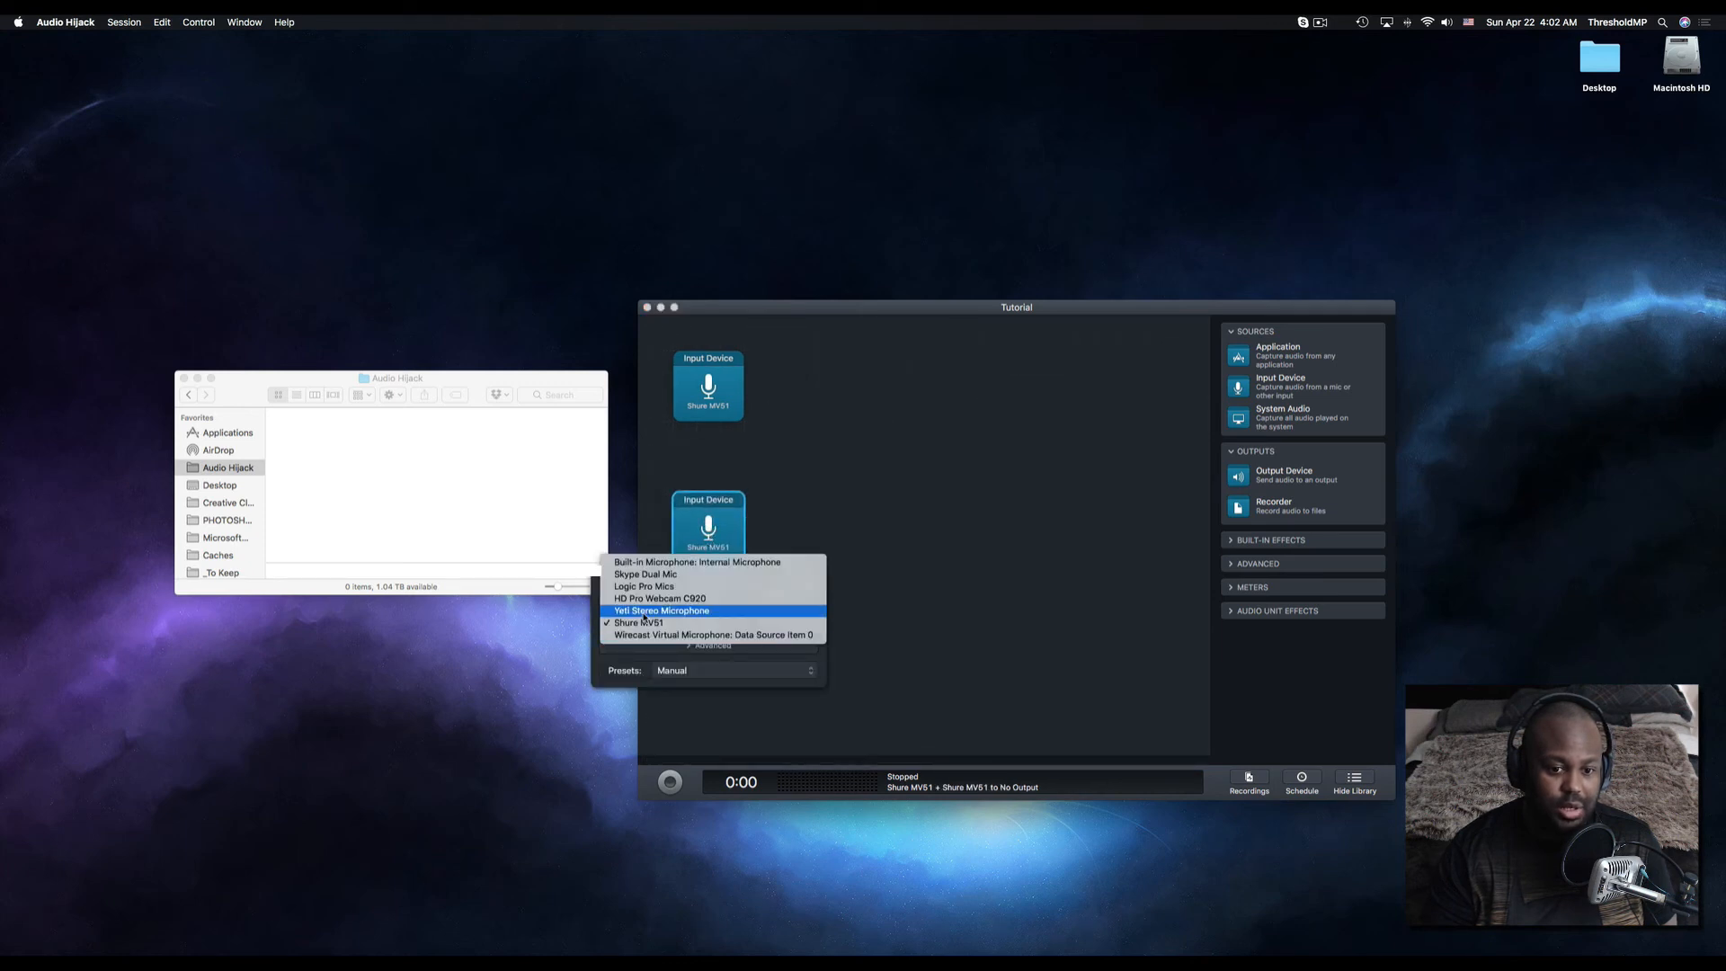
pyautogui.click(643, 611)
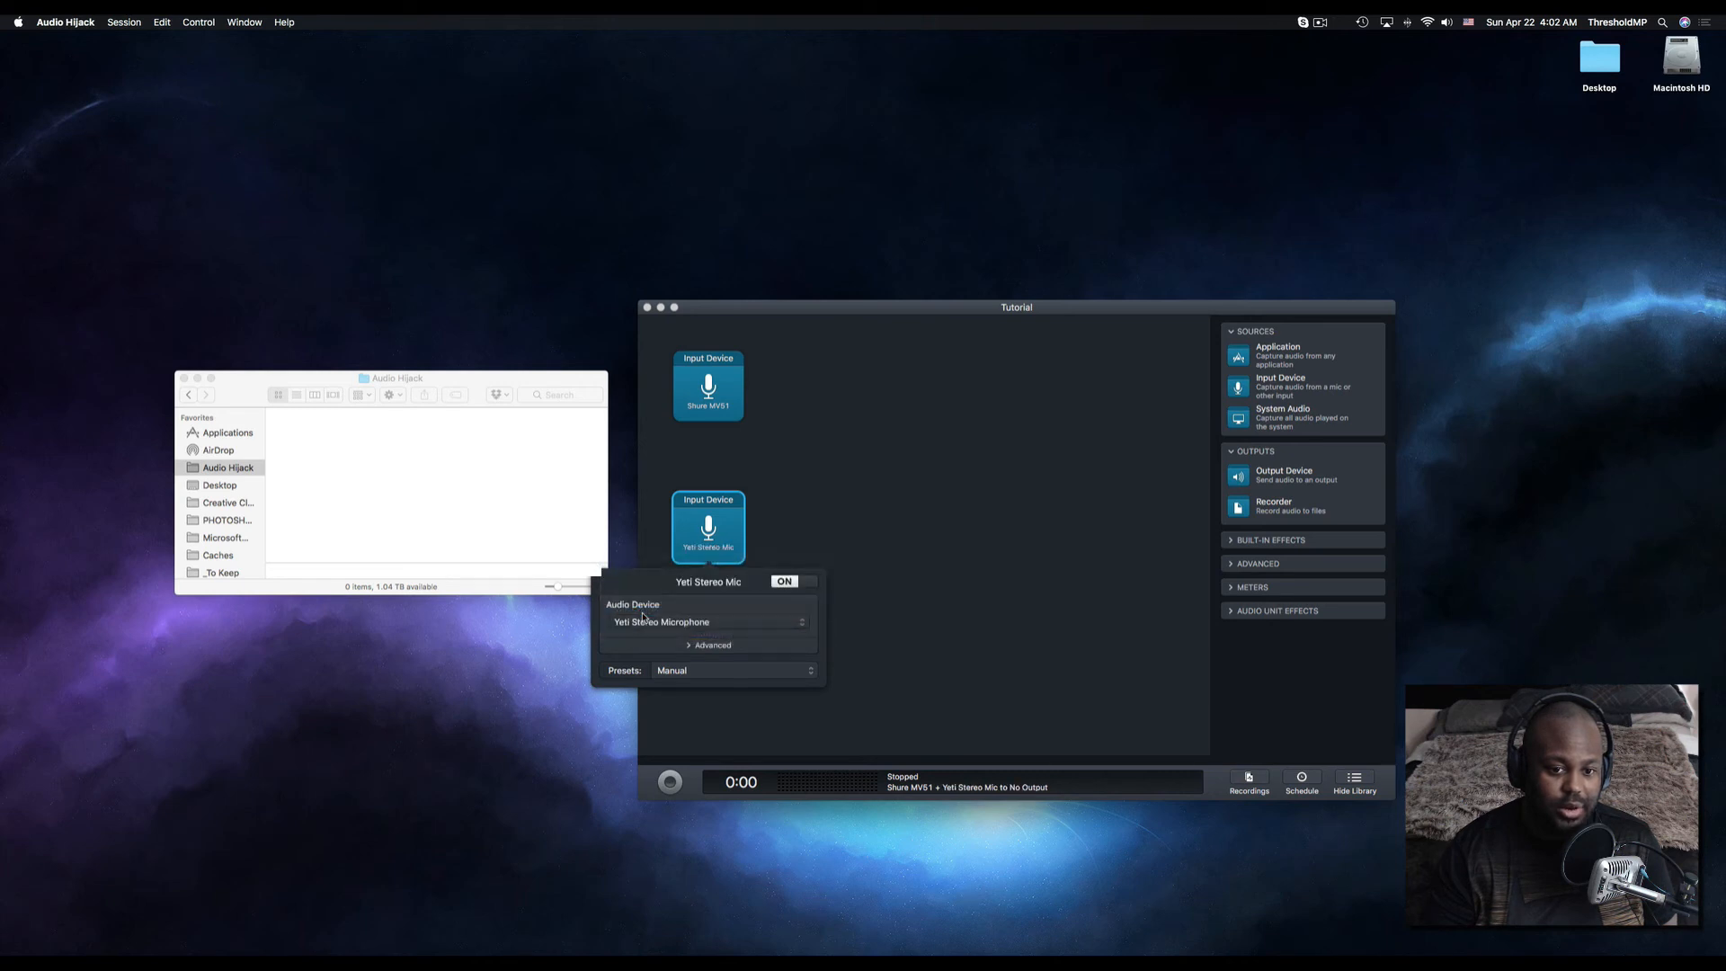
pyautogui.click(879, 558)
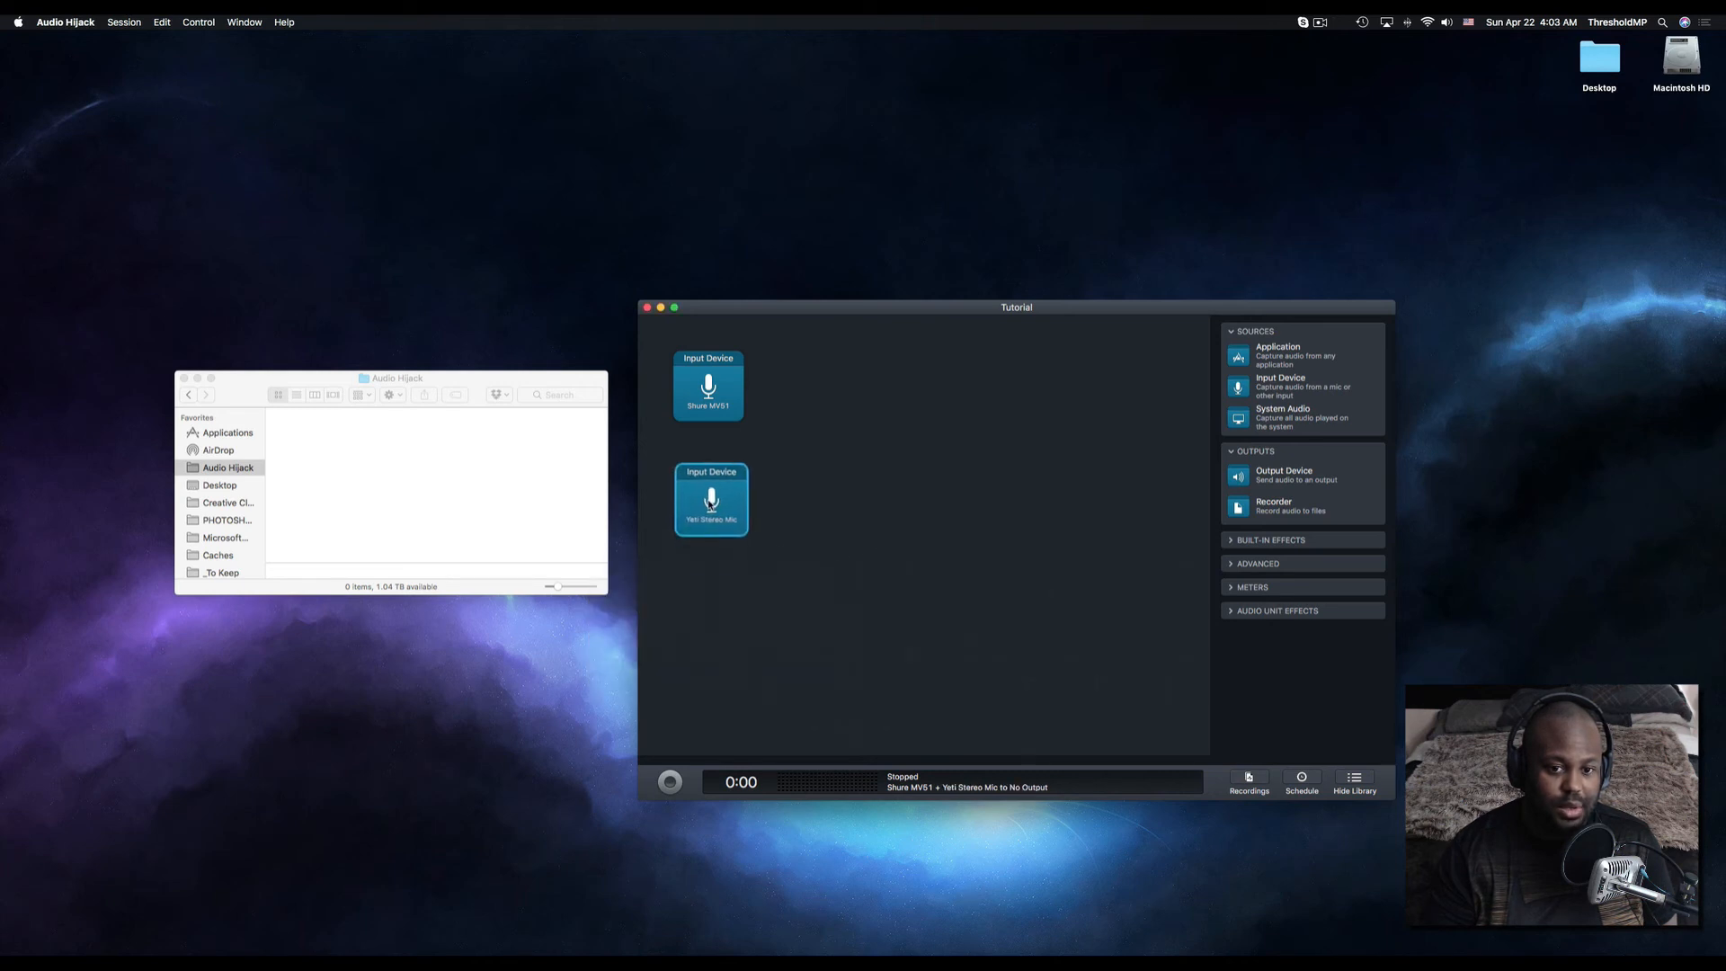
# Add an Application source block below the Yeti microphone block and set its source to Skype.
pyautogui.moveTo(1245, 361); pyautogui.dragTo(713, 649)
pyautogui.click(709, 654)
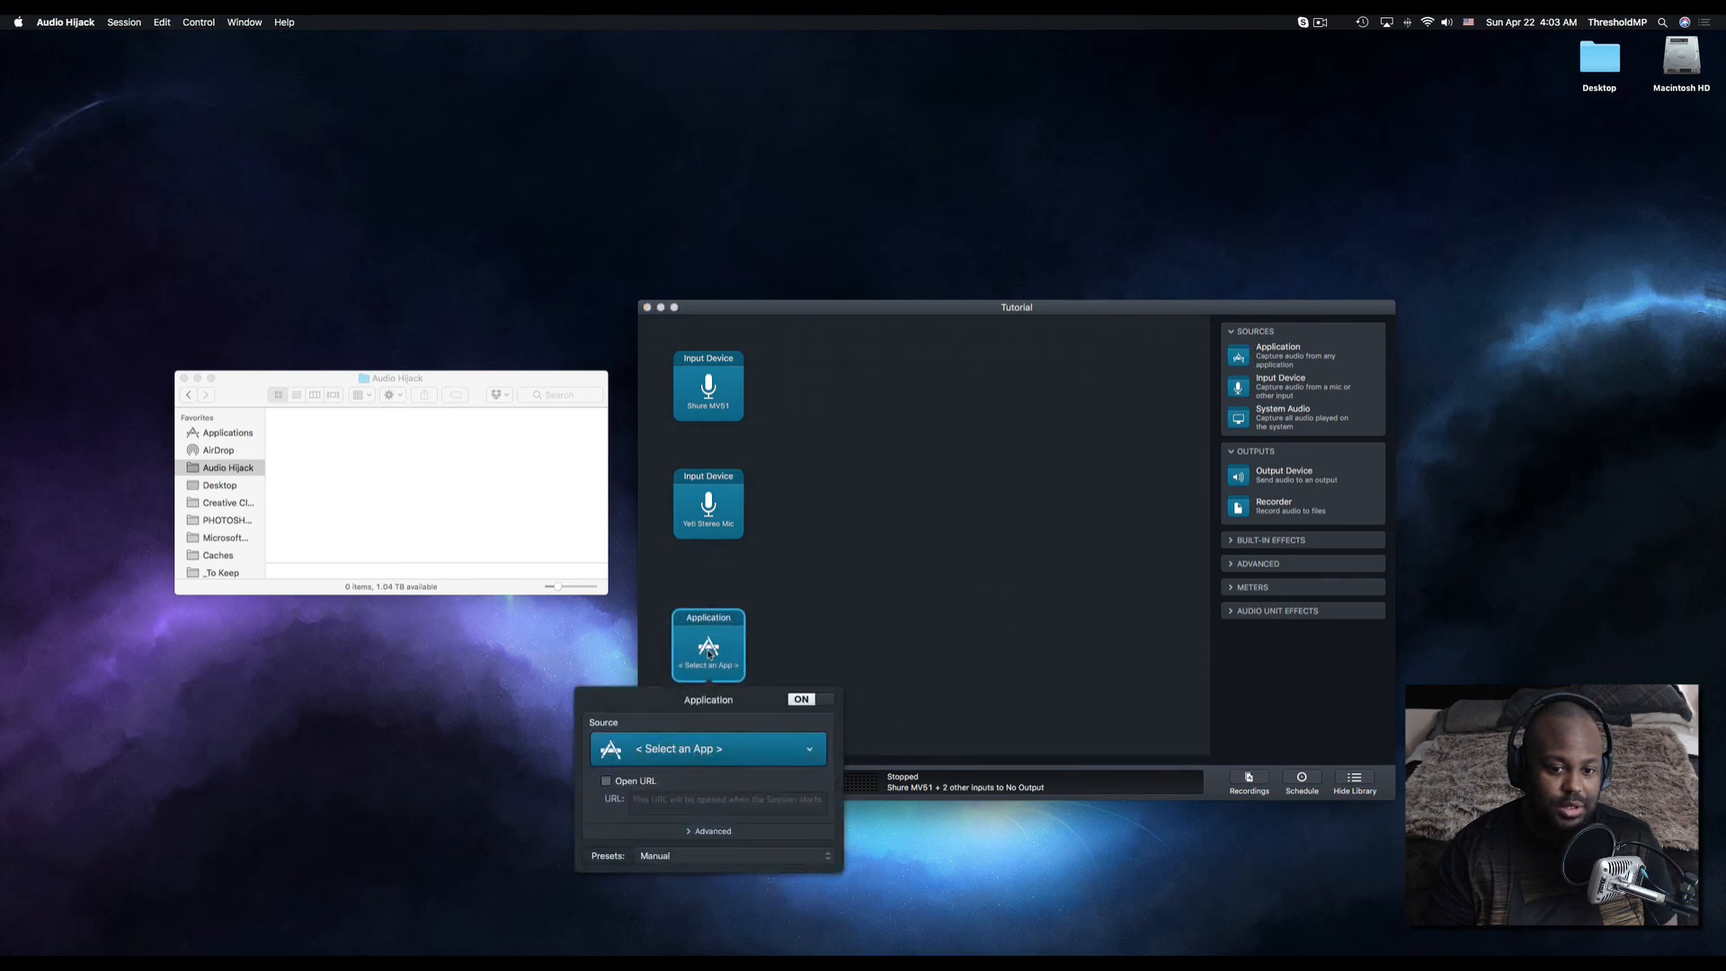
pyautogui.click(696, 753)
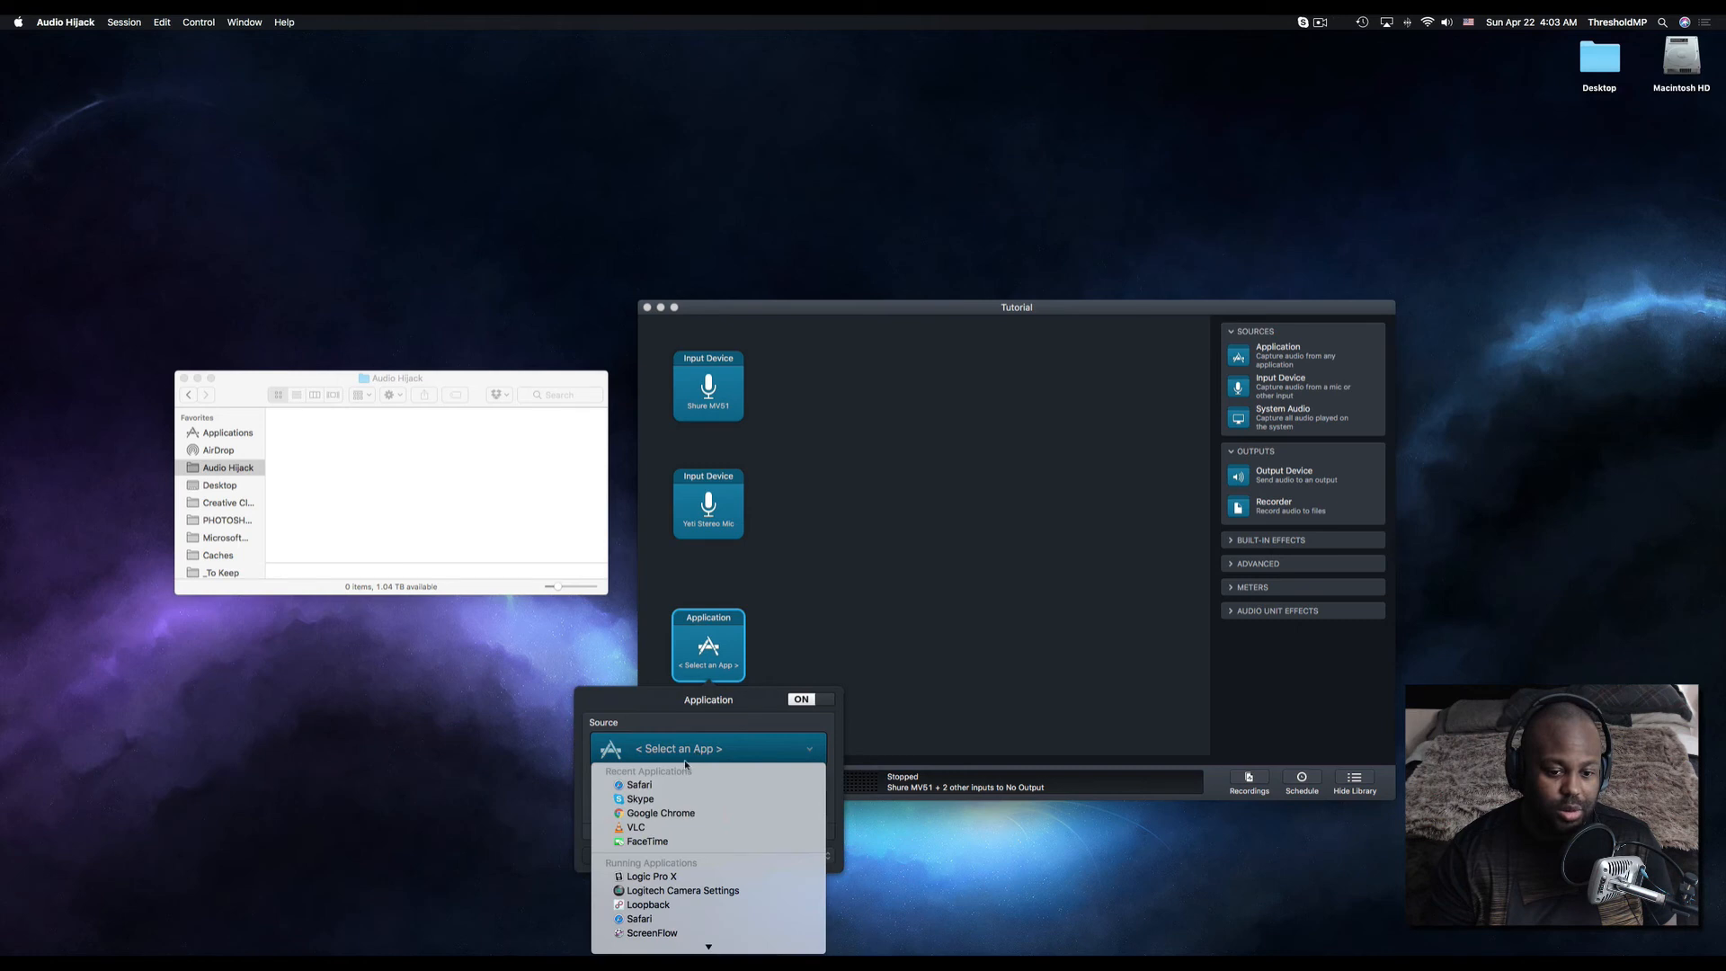
pyautogui.click(646, 800)
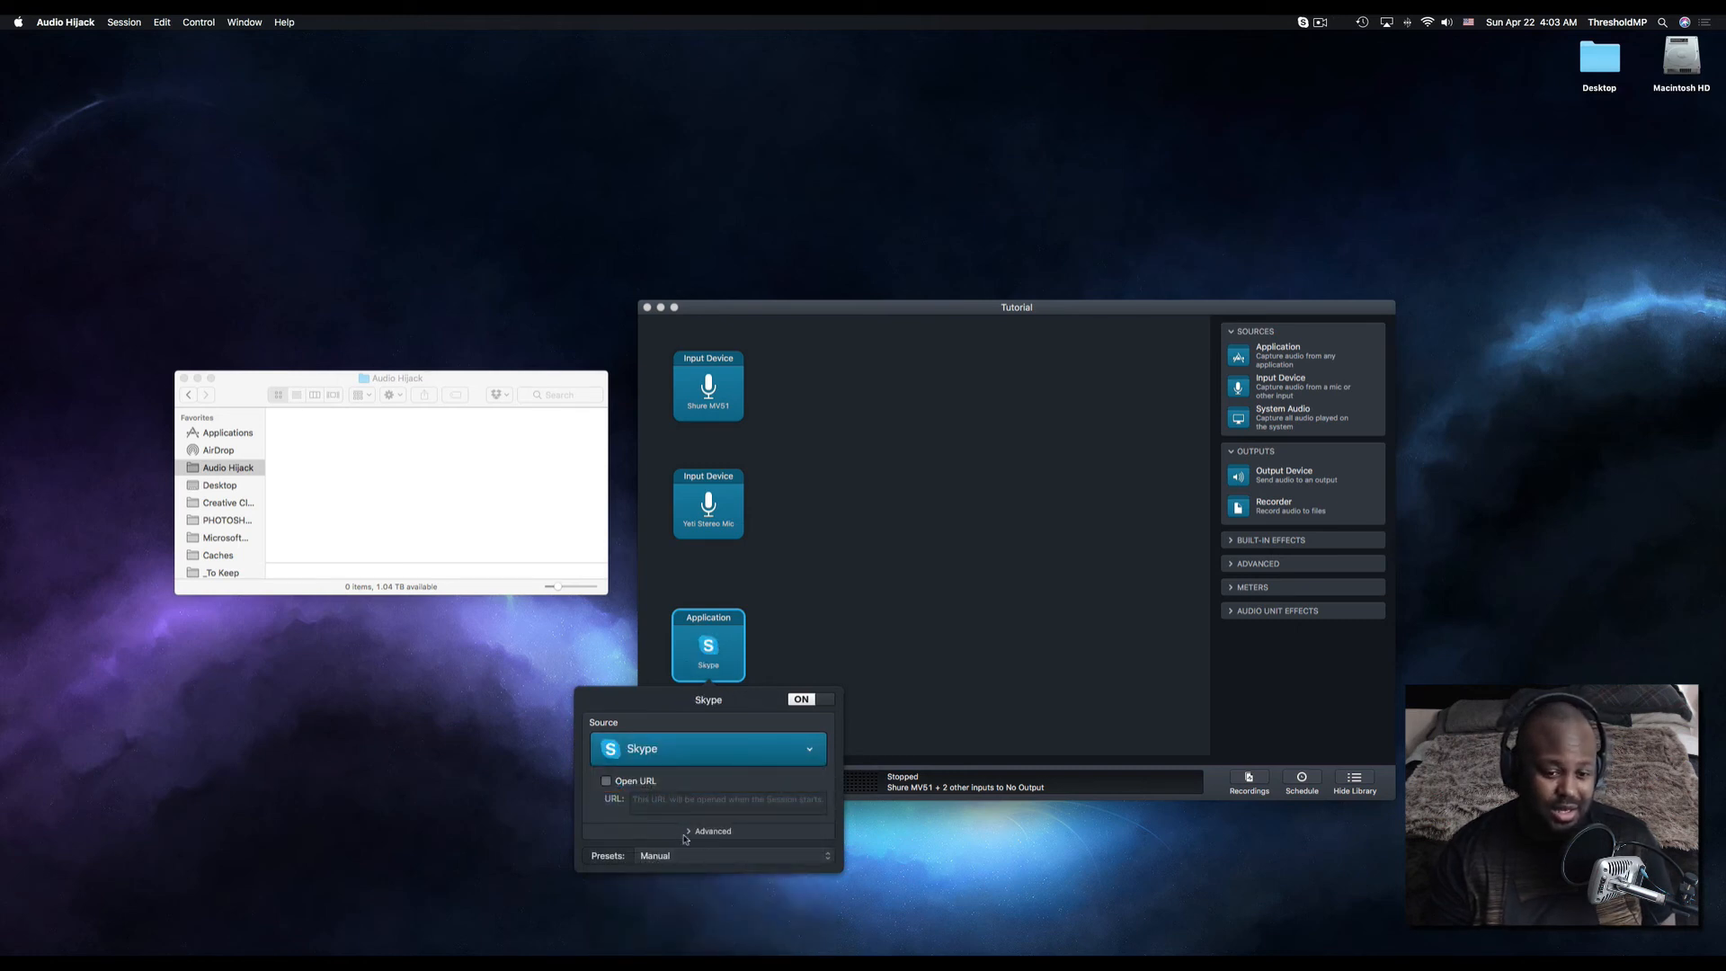
# In the Skype block's advanced options, turn off Include audio input and turn on Fill playback gaps with silence.
pyautogui.click(699, 833)
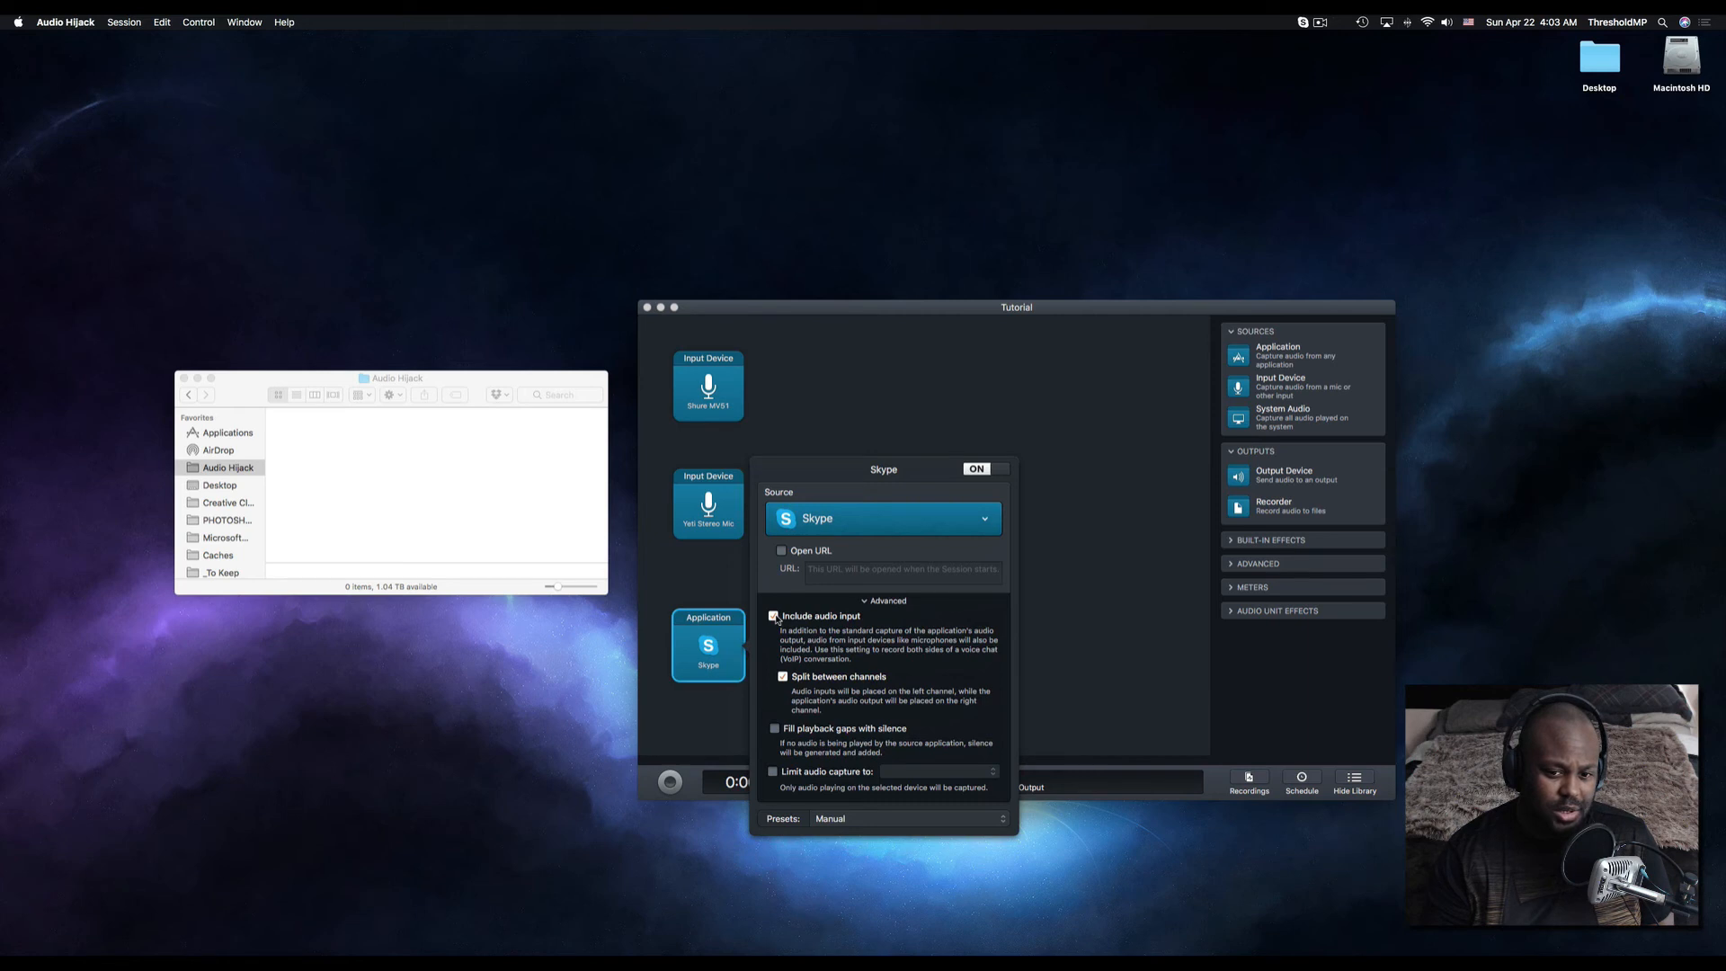
pyautogui.click(775, 617)
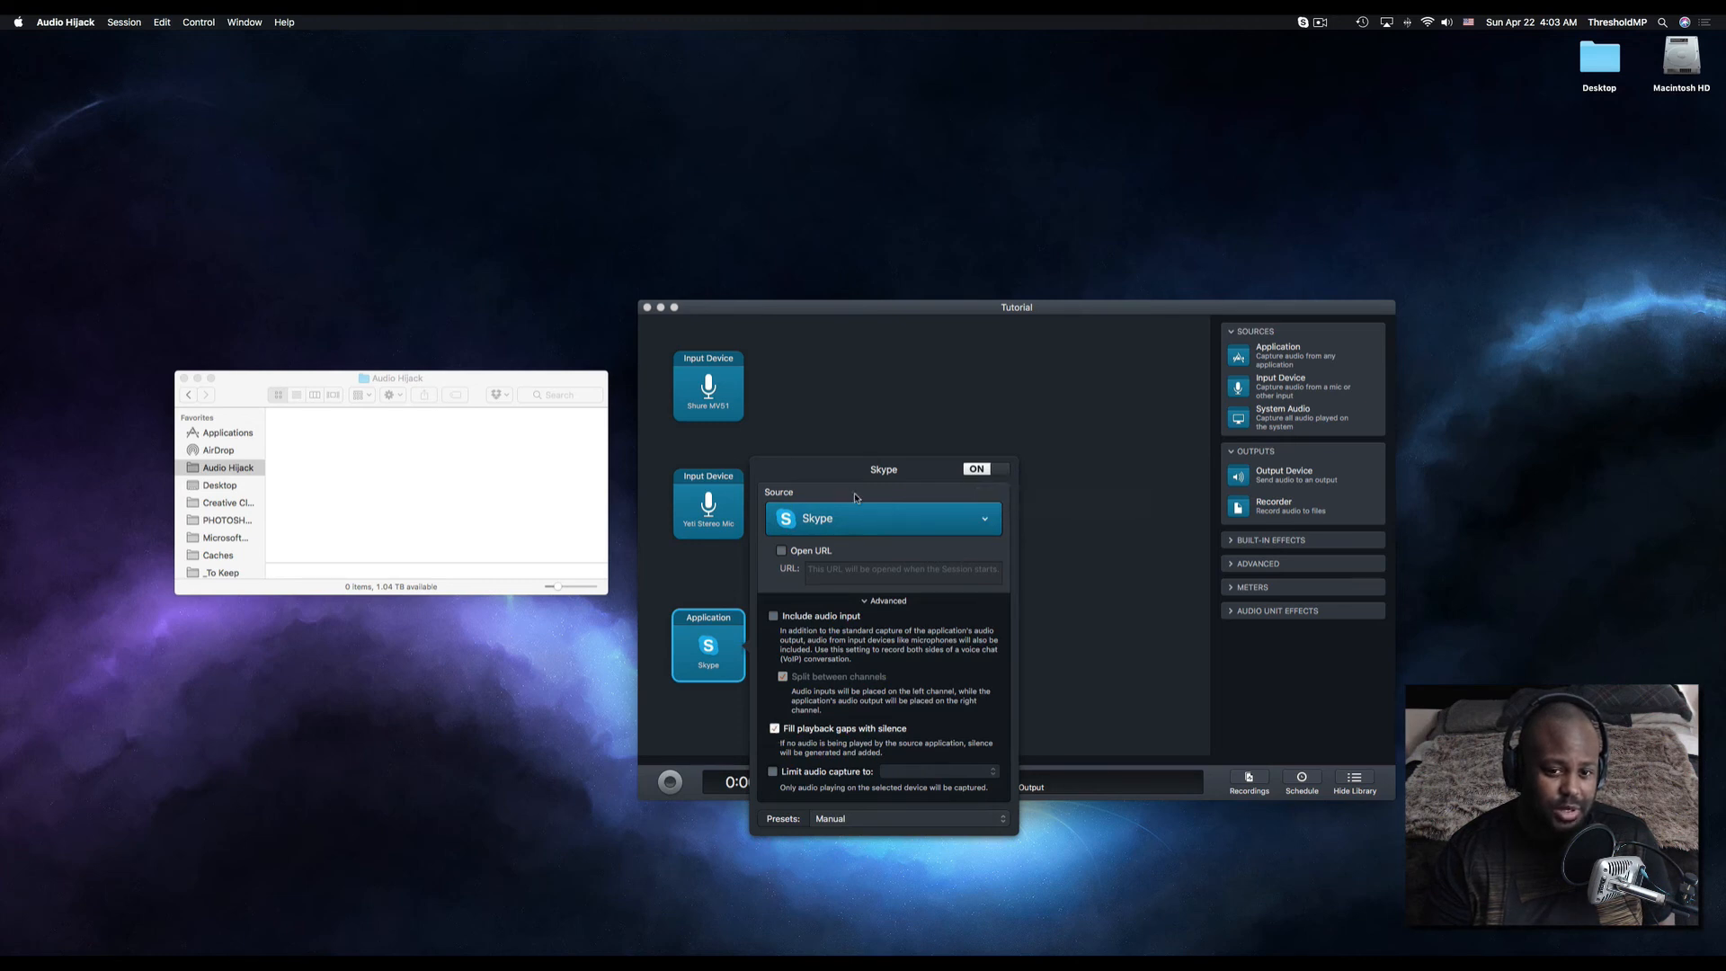
pyautogui.click(1088, 485)
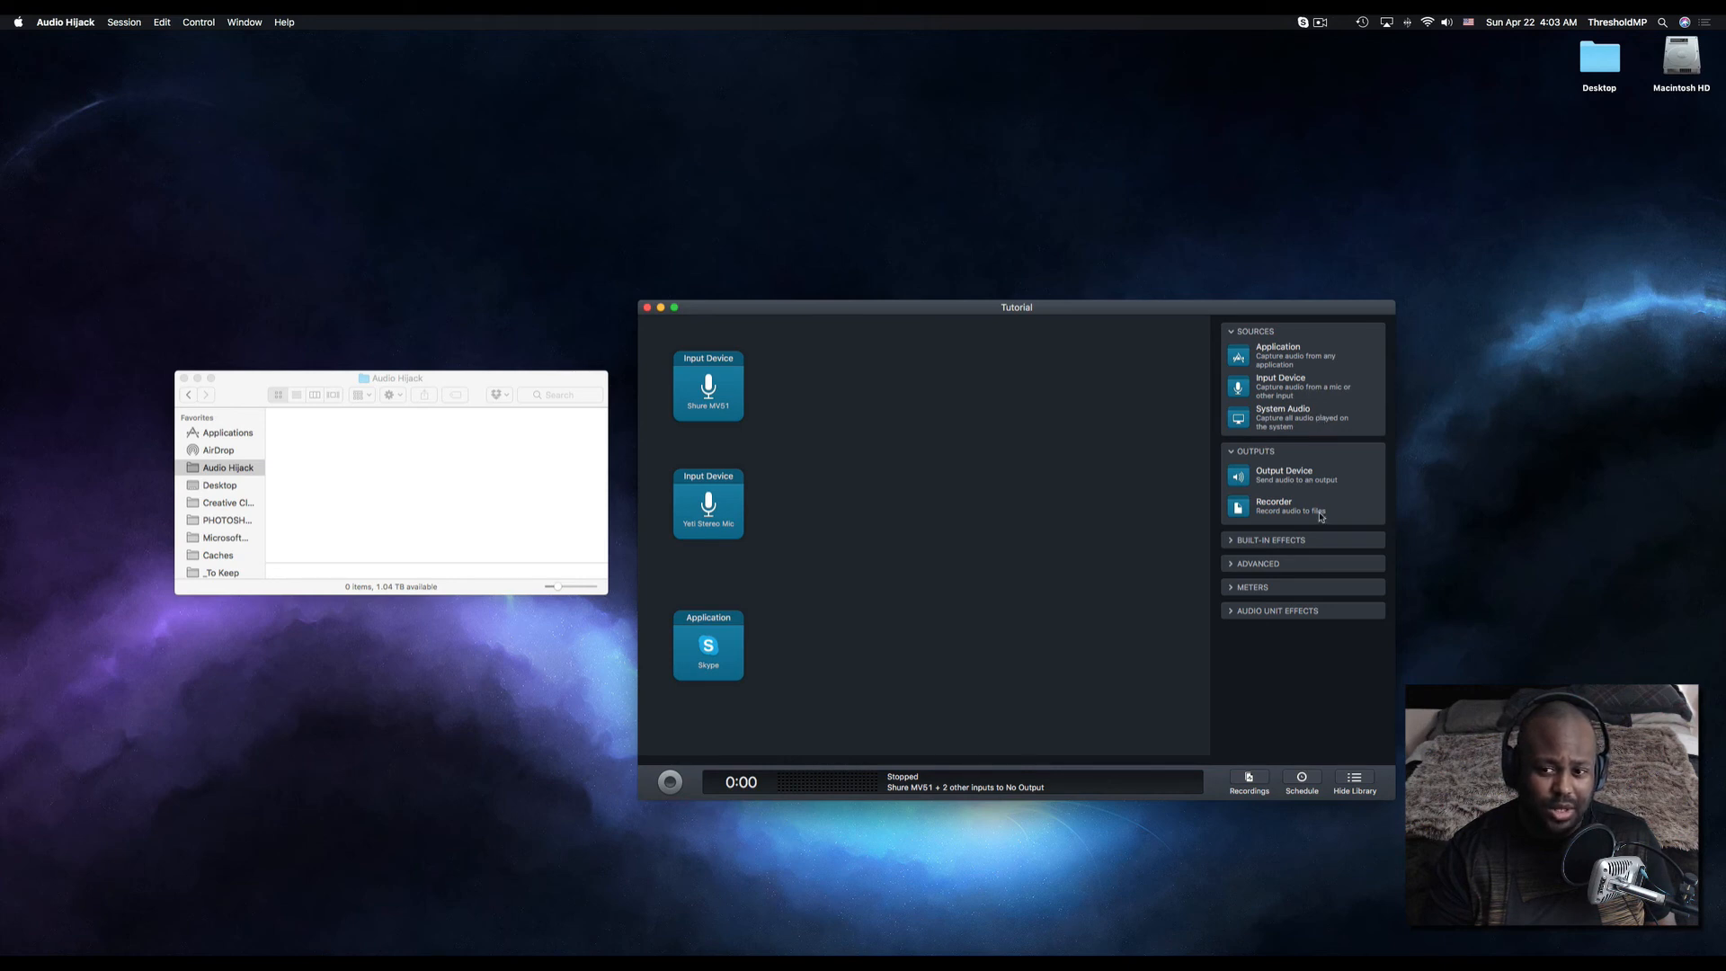
# Add three Recorder blocks, one connected to each of the Shure MV51, Yeti and Skype sources.
pyautogui.moveTo(1269, 506); pyautogui.dragTo(895, 389)
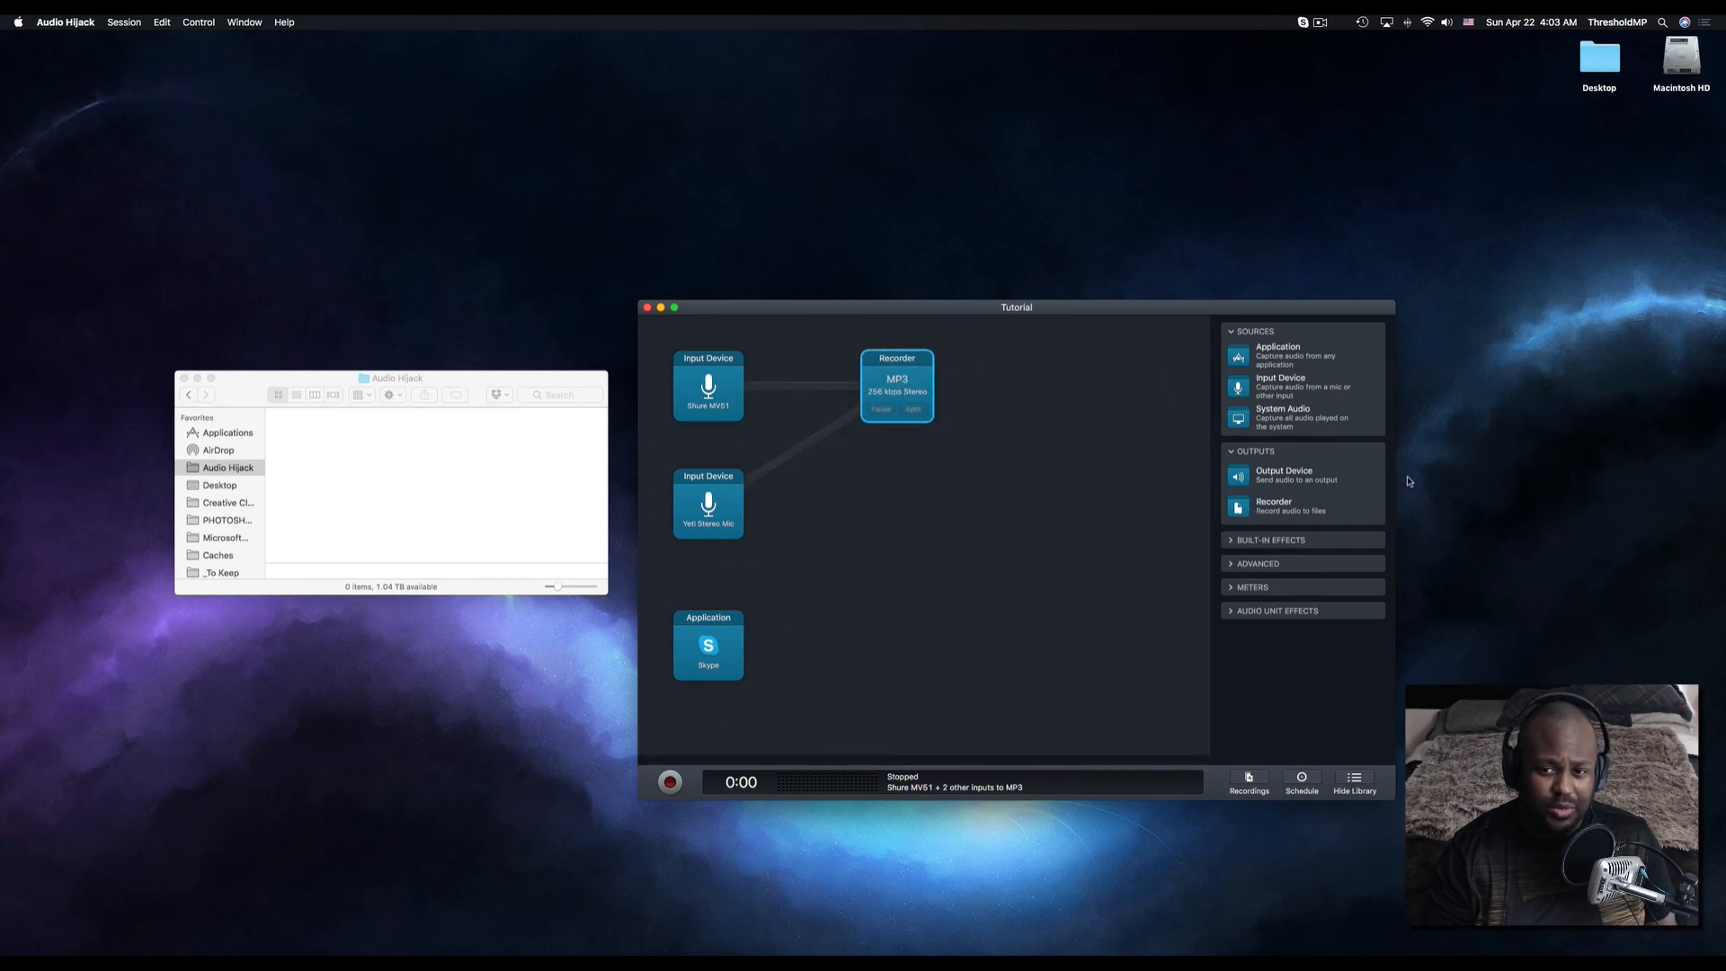
pyautogui.moveTo(1249, 510); pyautogui.dragTo(879, 504)
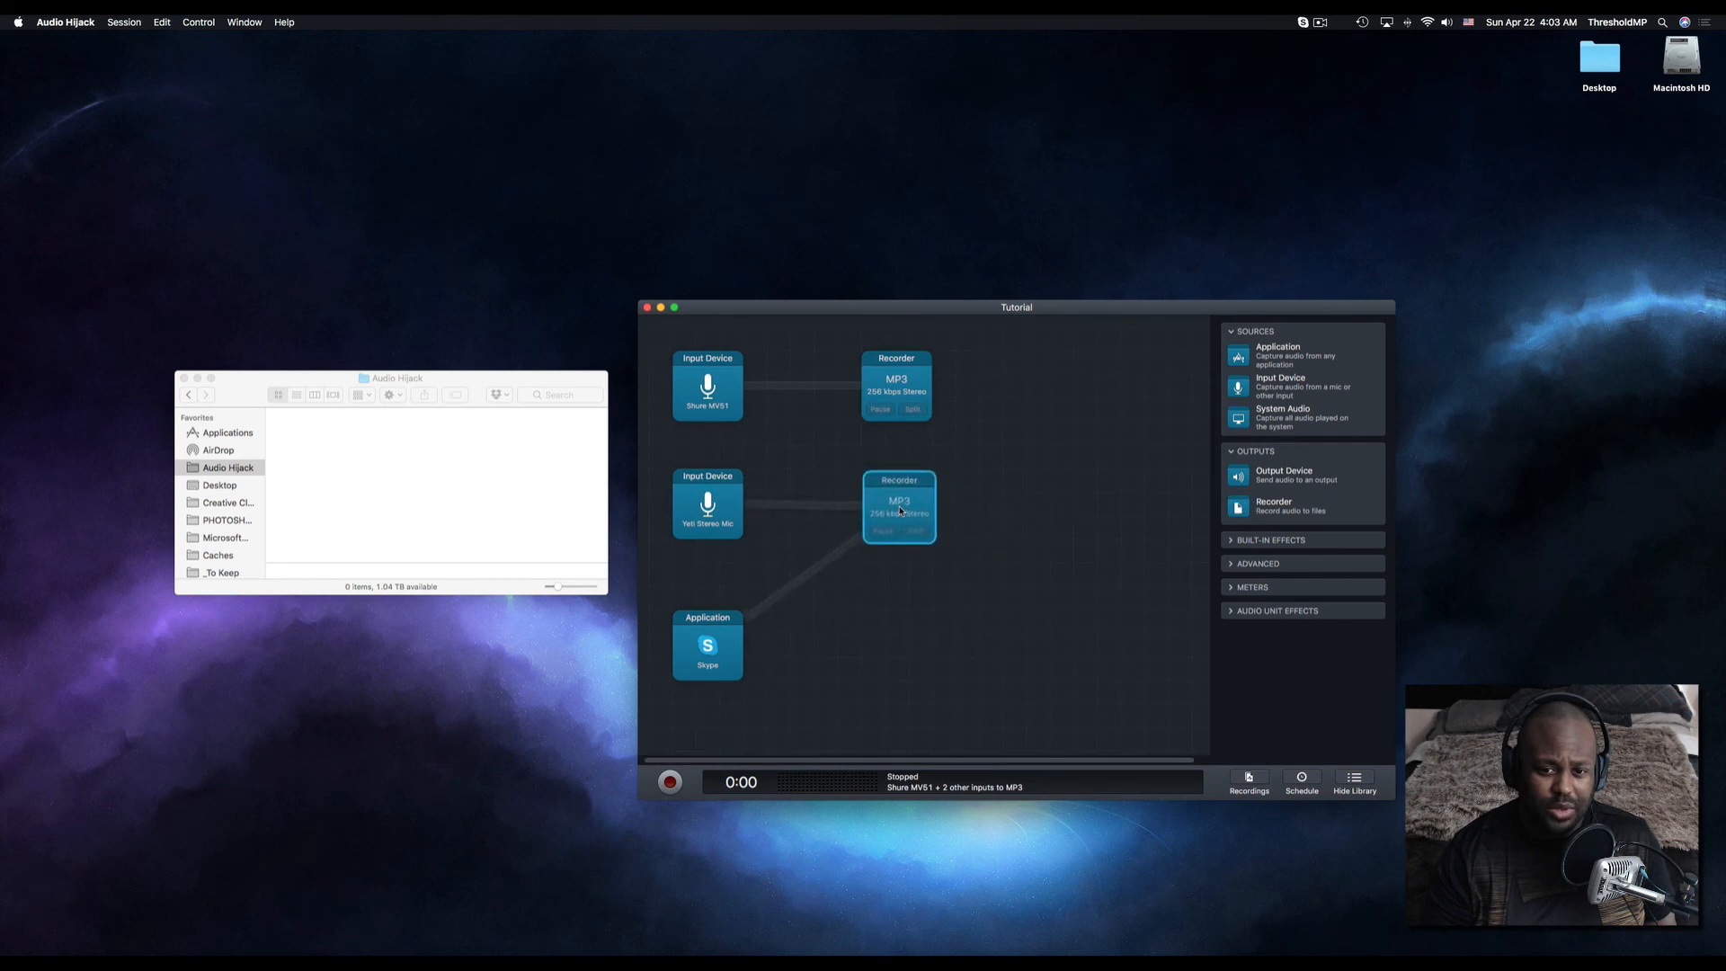
pyautogui.moveTo(1249, 509); pyautogui.dragTo(899, 645)
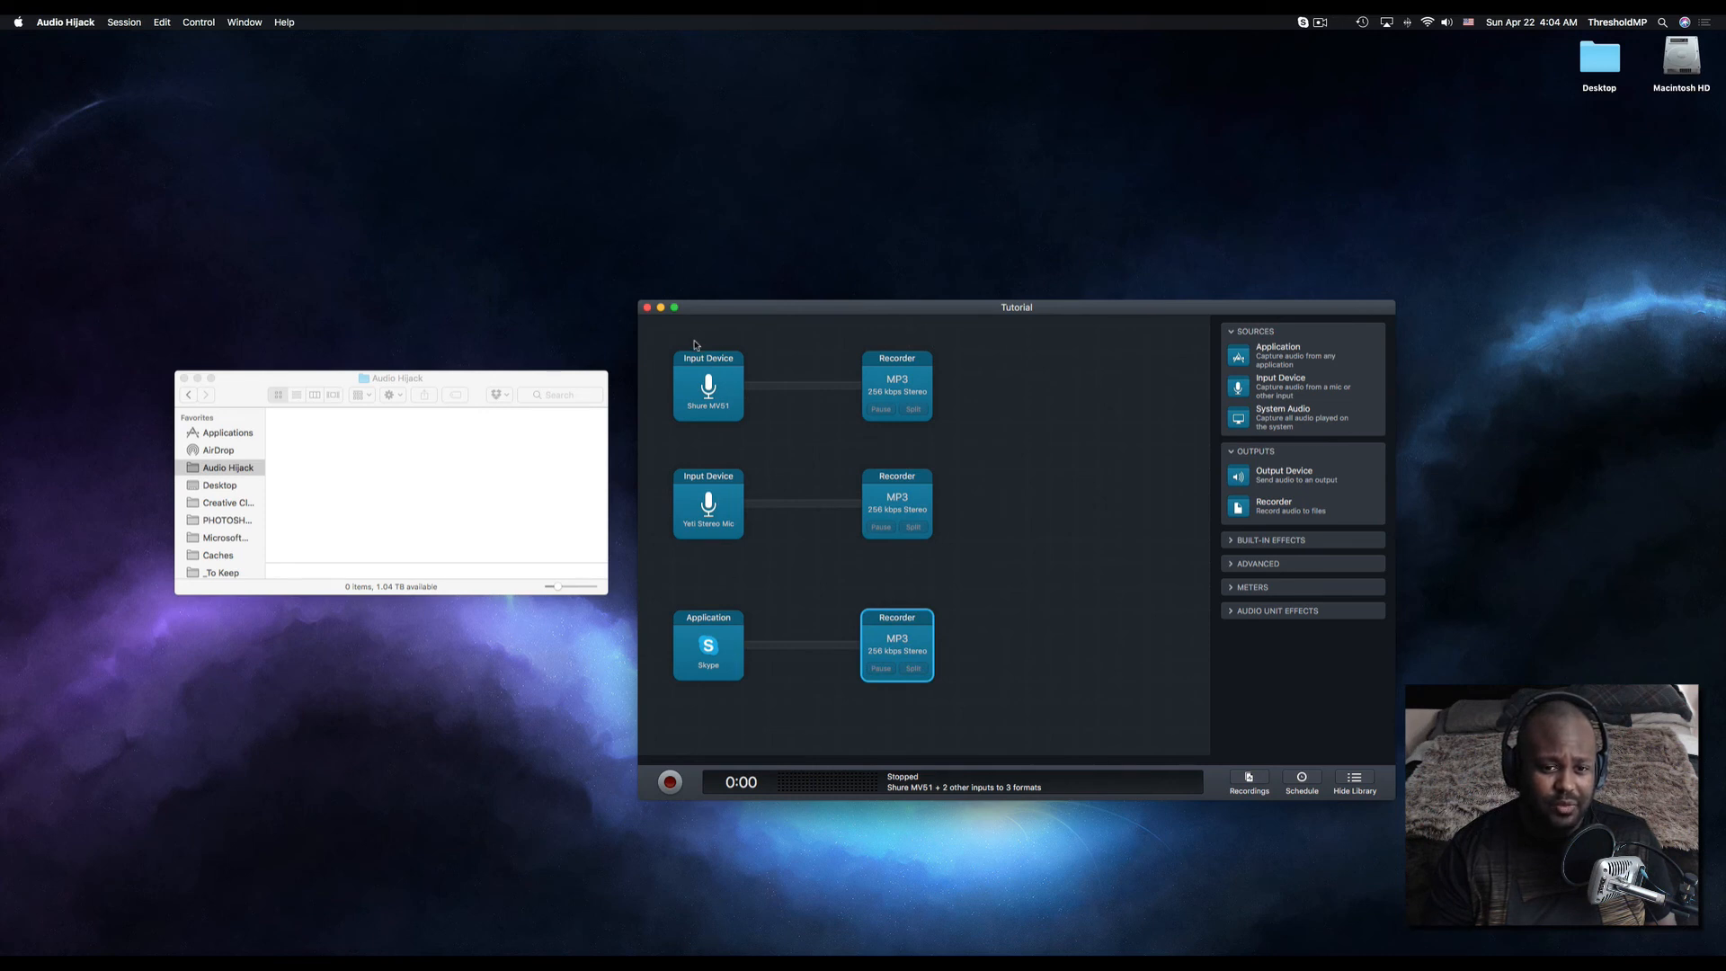
# Set the recording file name of the Shure MV51's Recorder block to "person 1".
pyautogui.click(900, 377)
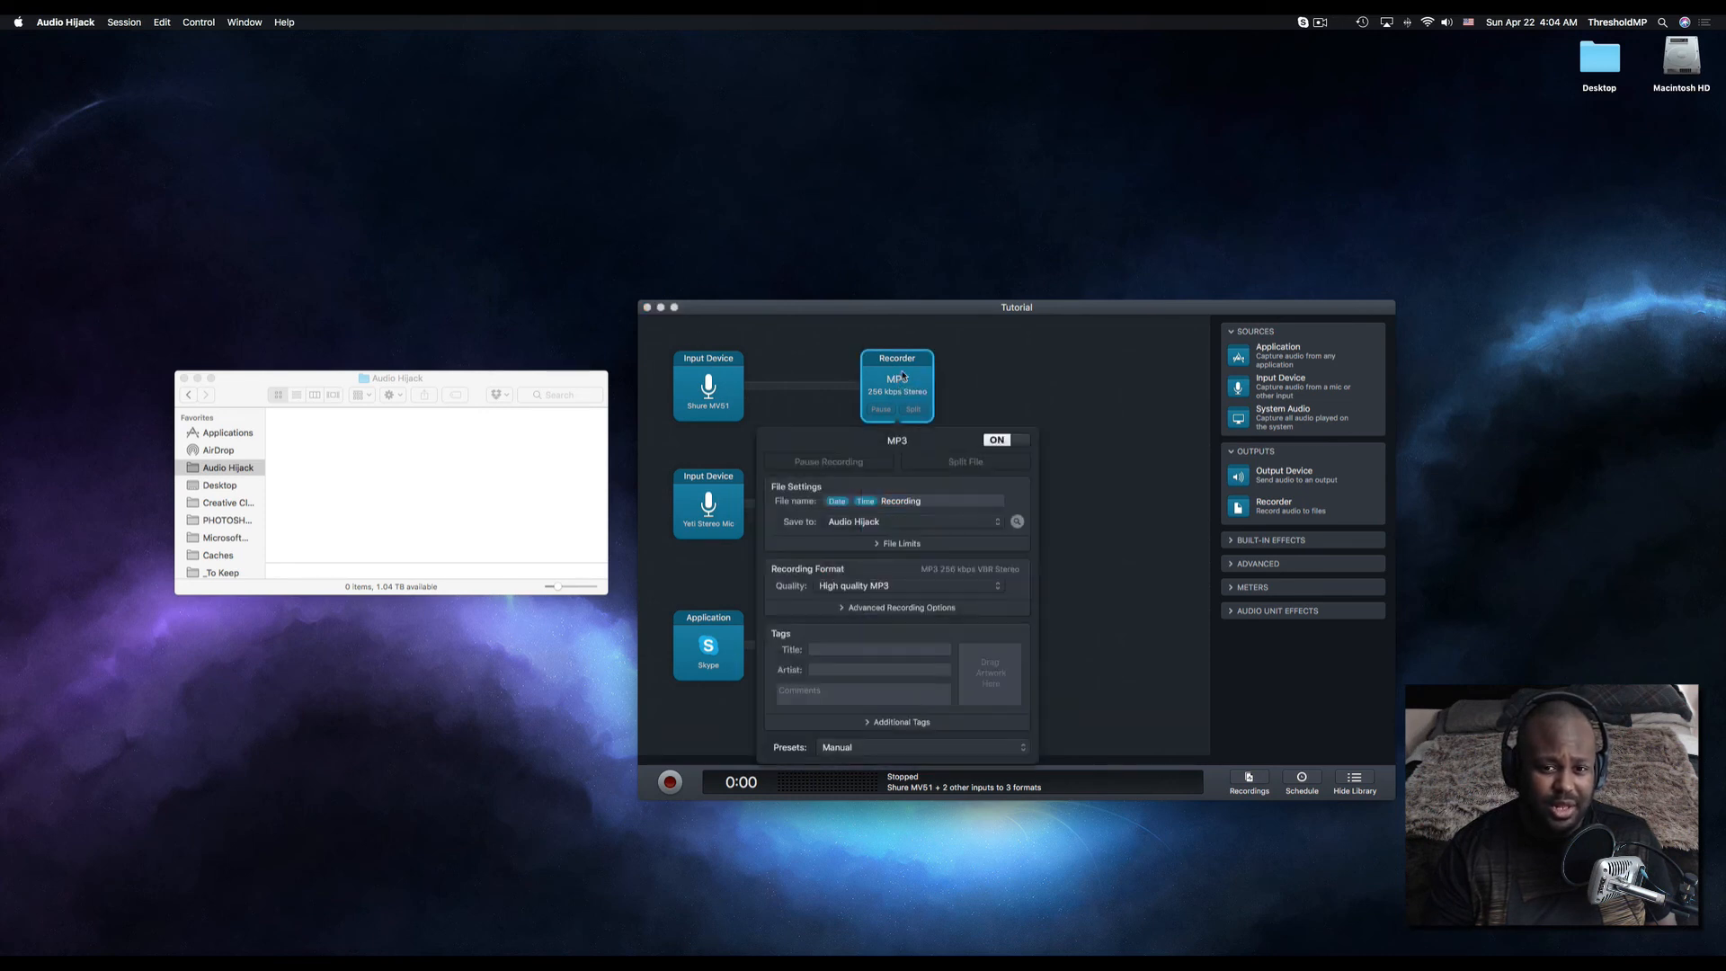
pyautogui.click(942, 503)
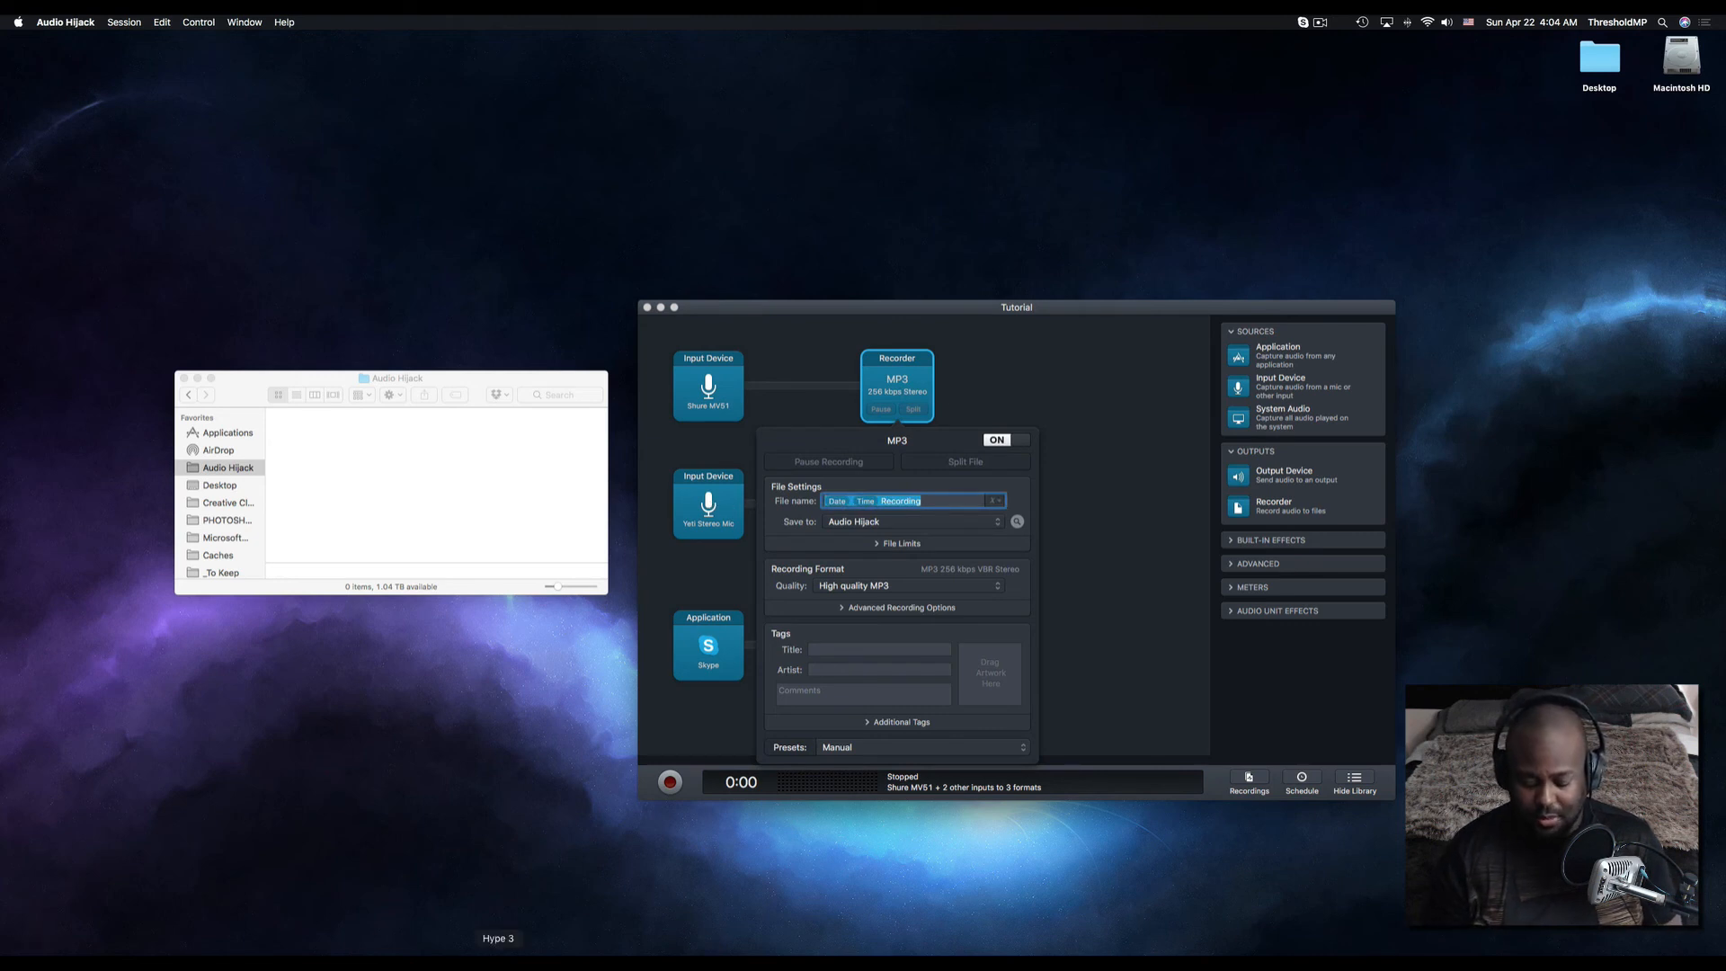
pyautogui.write('person 1')
pyautogui.press('Return')
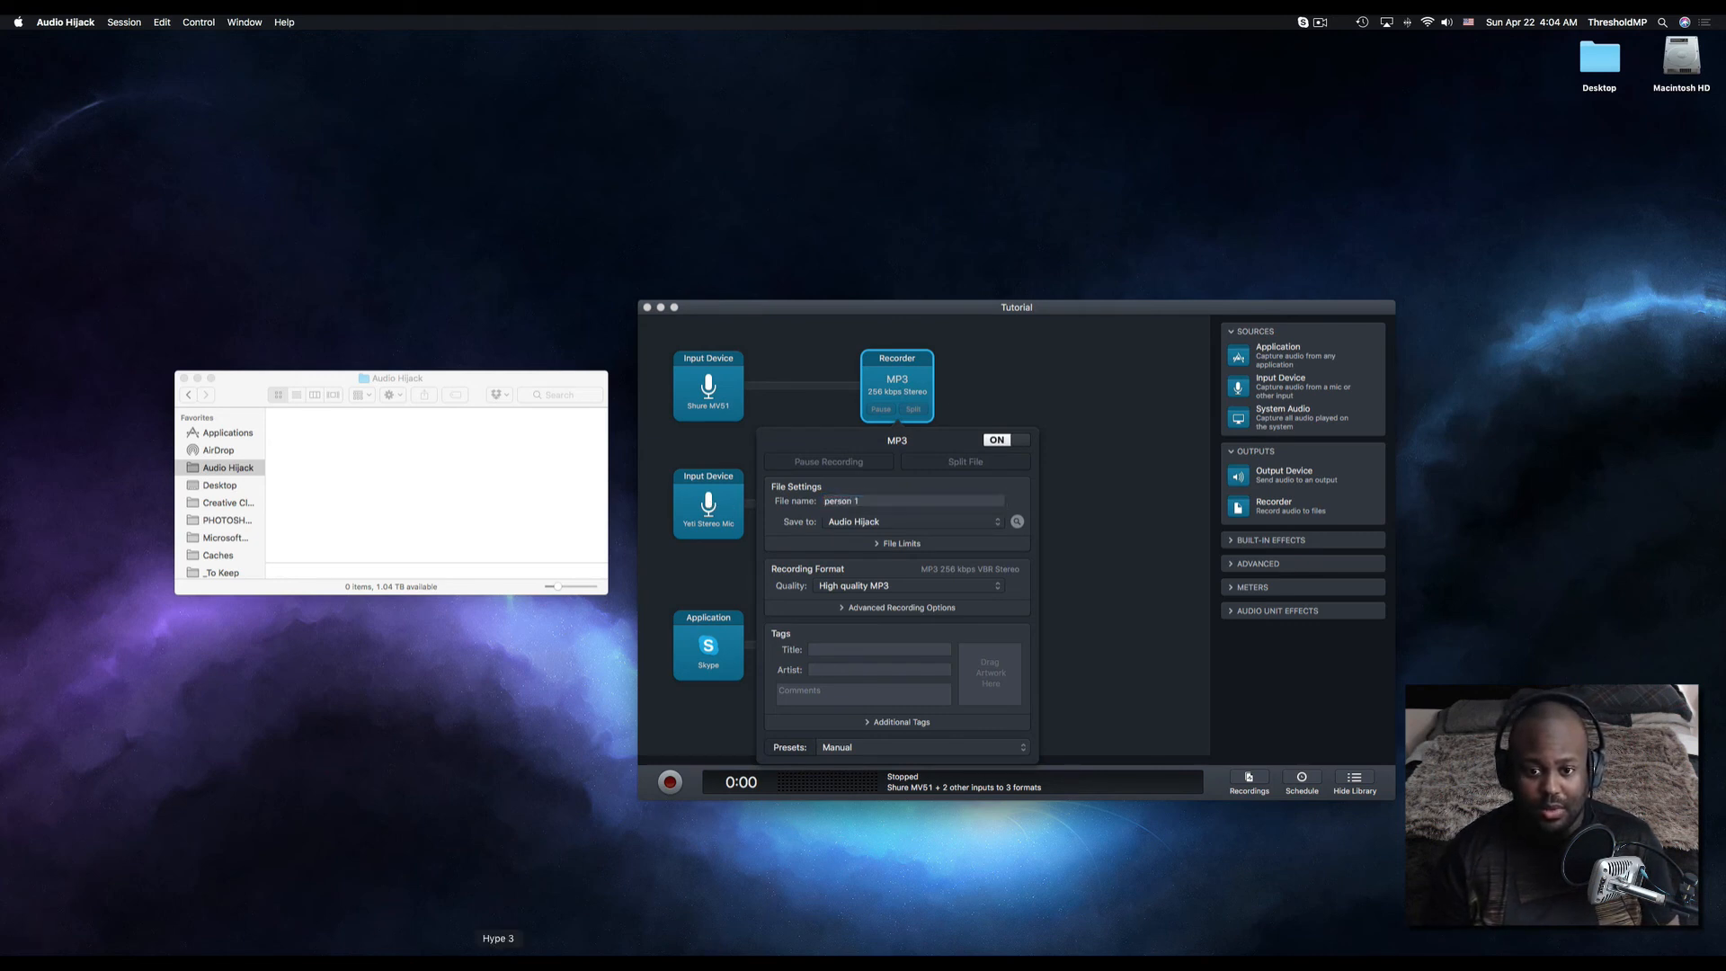
# Set the recording file name of the Yeti microphone's Recorder block to "person 2".
pyautogui.click(1061, 444)
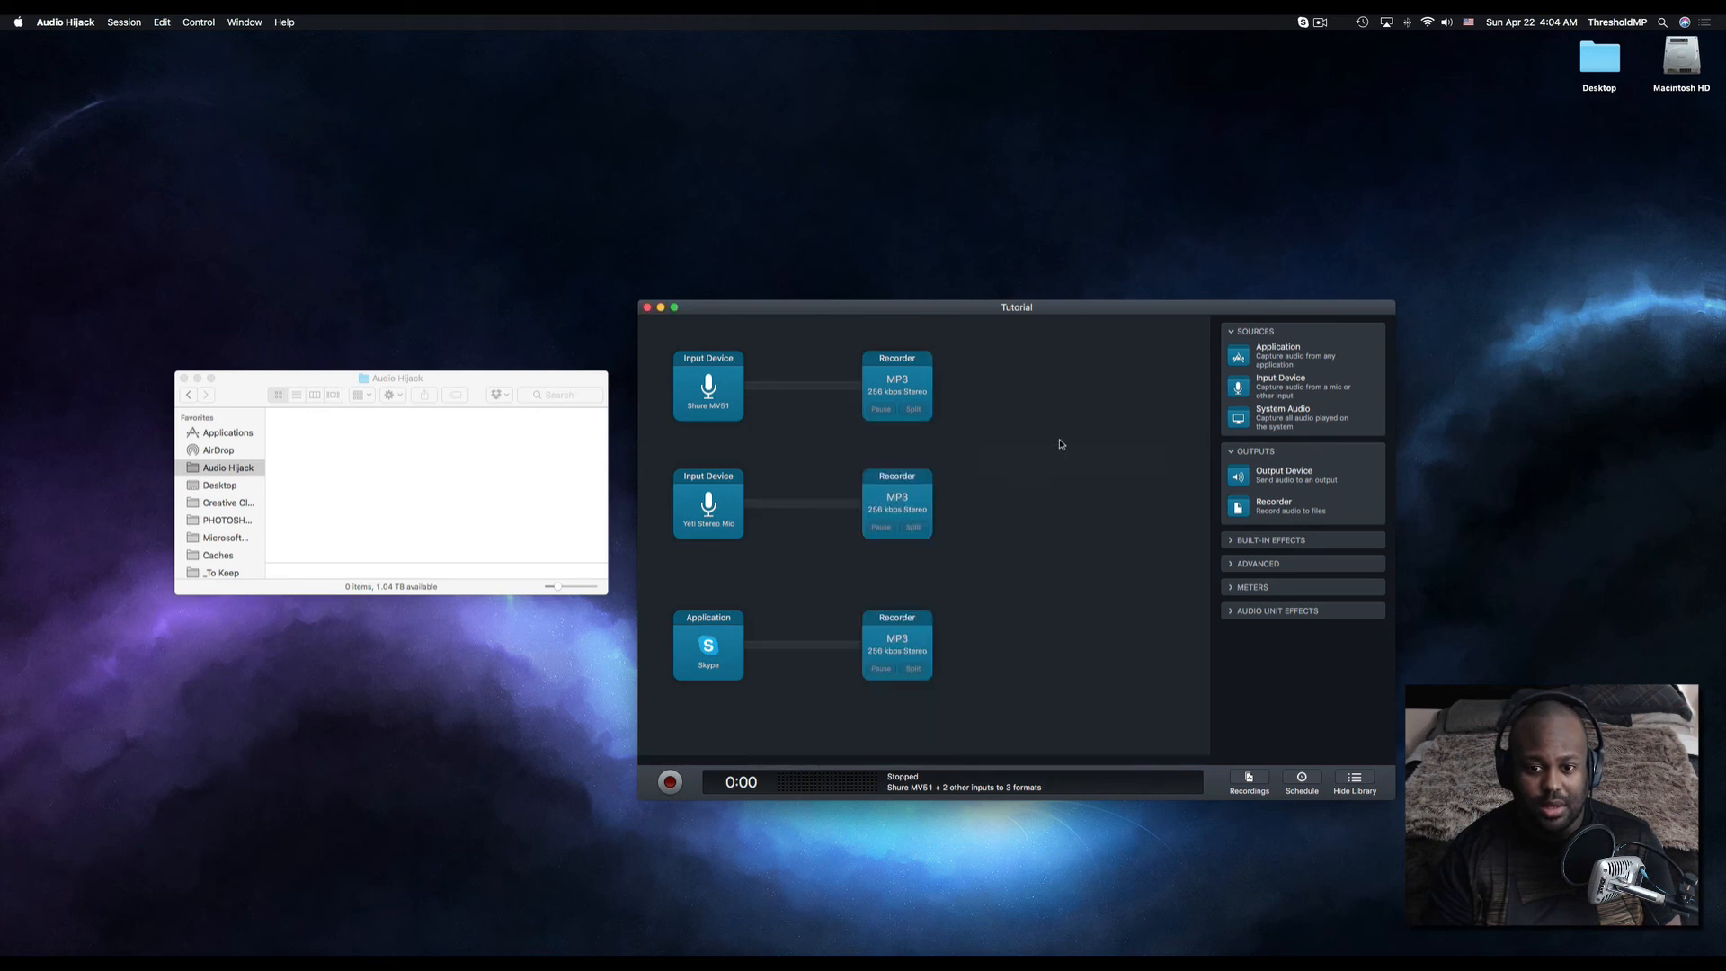
pyautogui.click(890, 534)
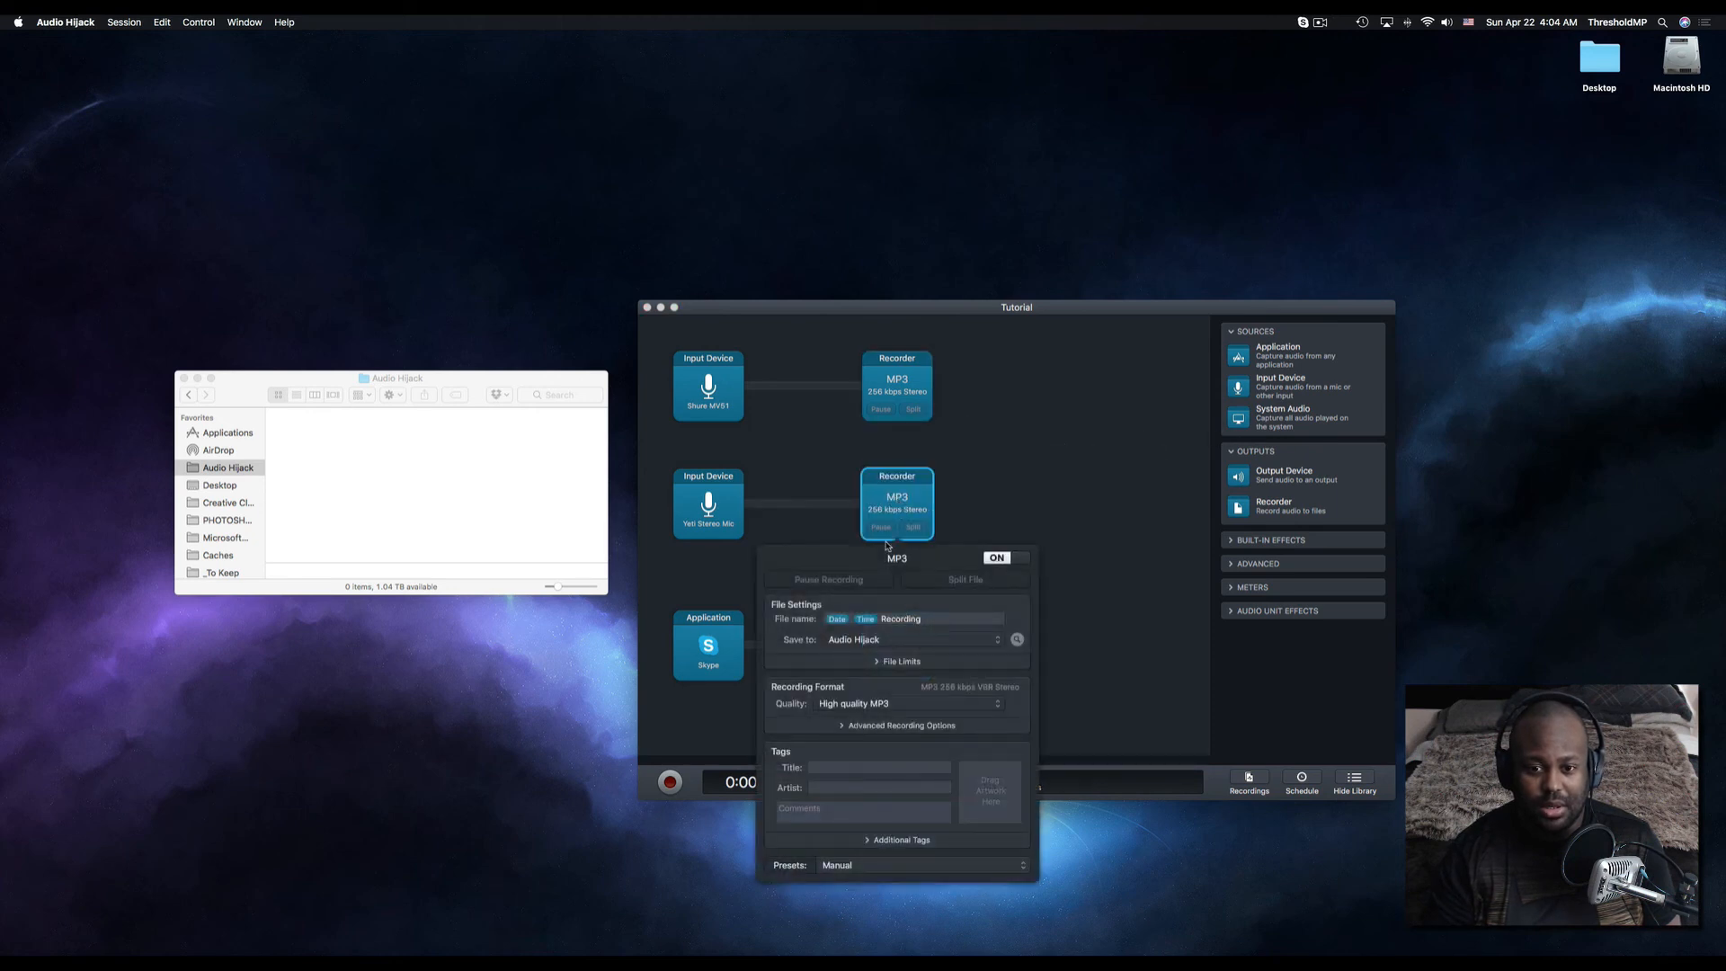
pyautogui.click(936, 620)
pyautogui.write('person')
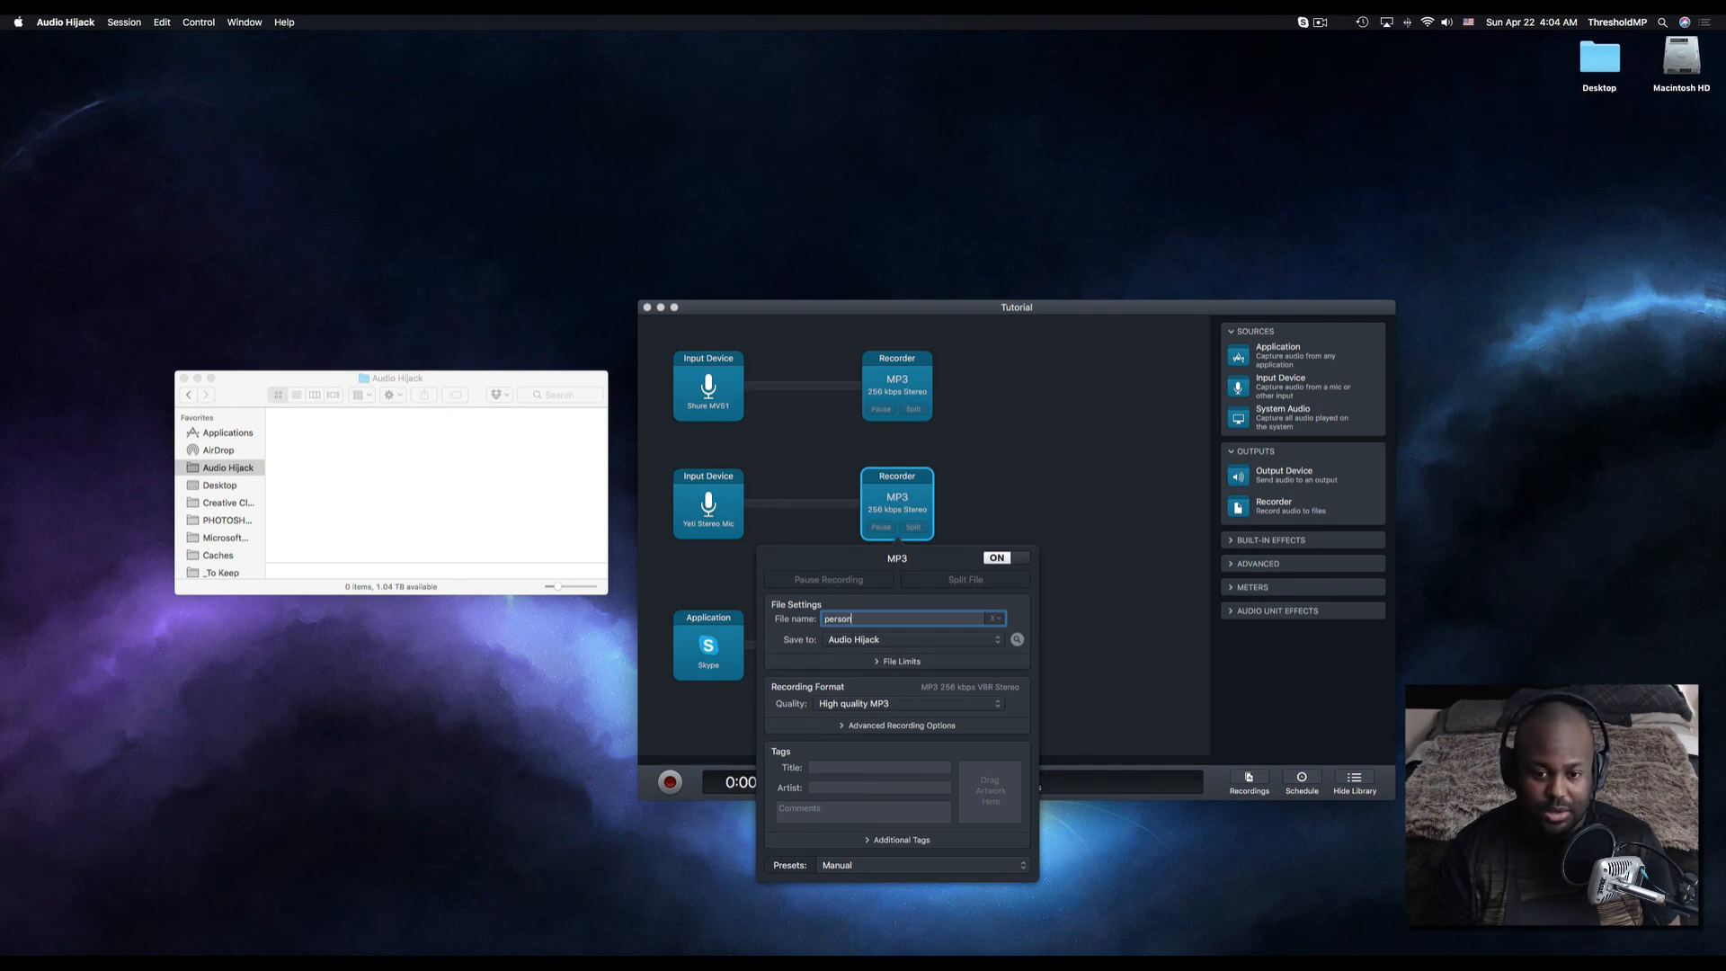
pyautogui.write(' 2')
pyautogui.press('Return')
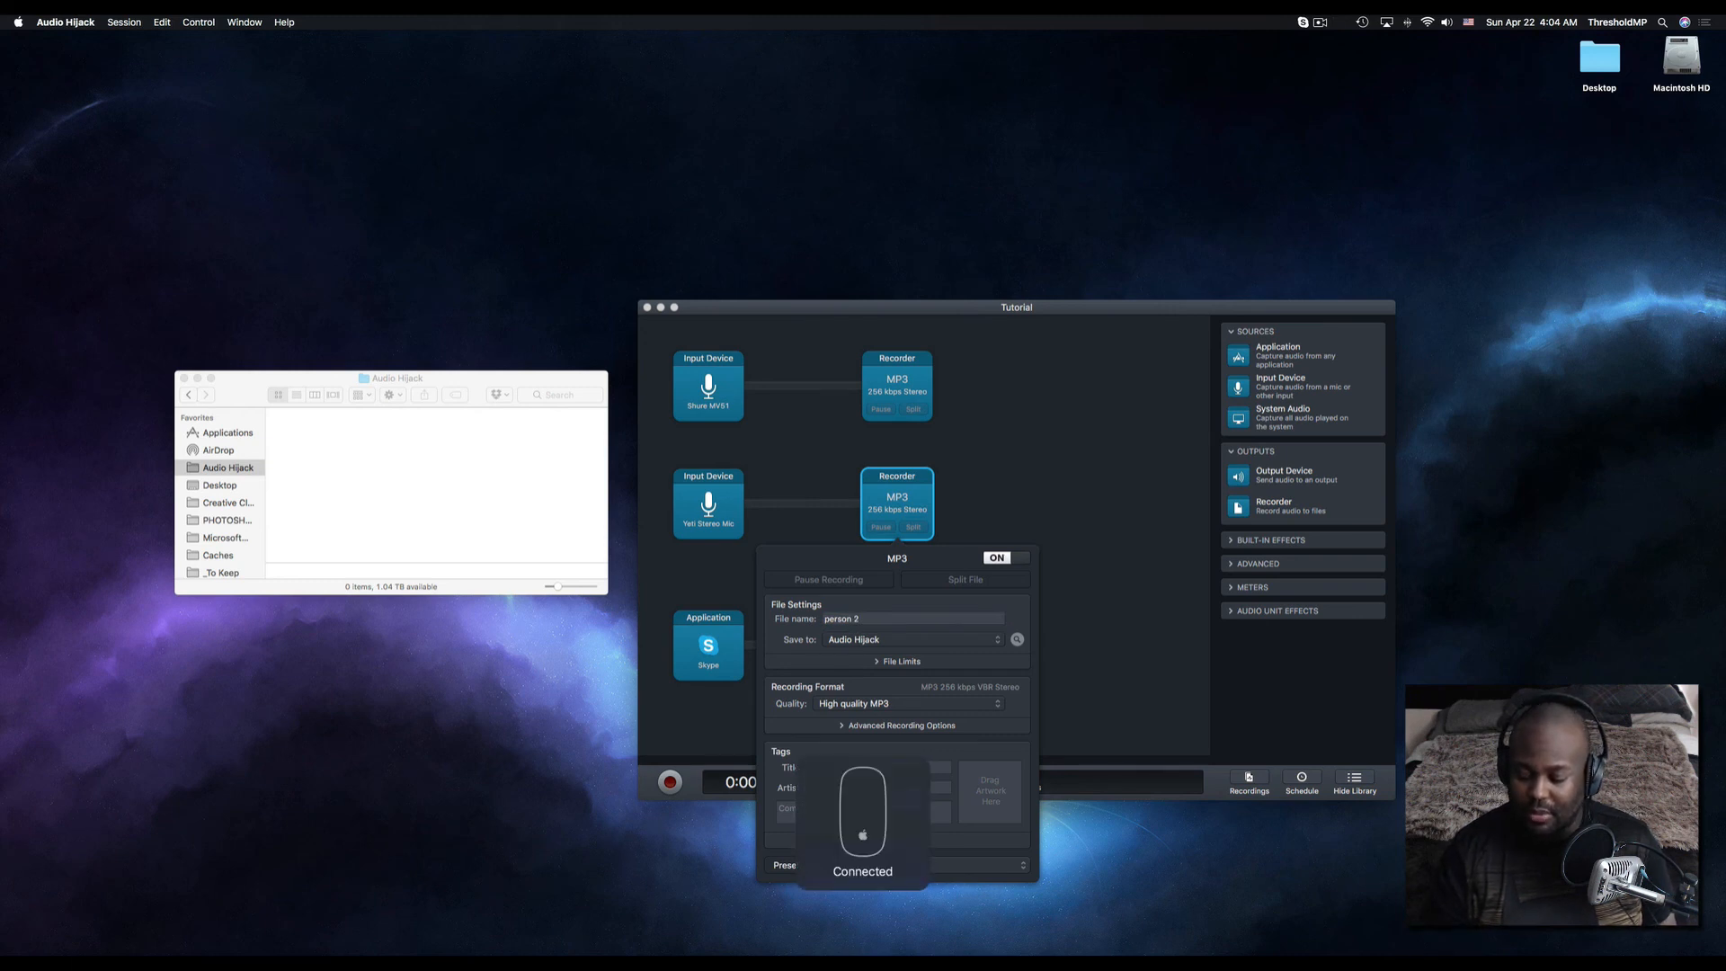
pyautogui.click(63, 930)
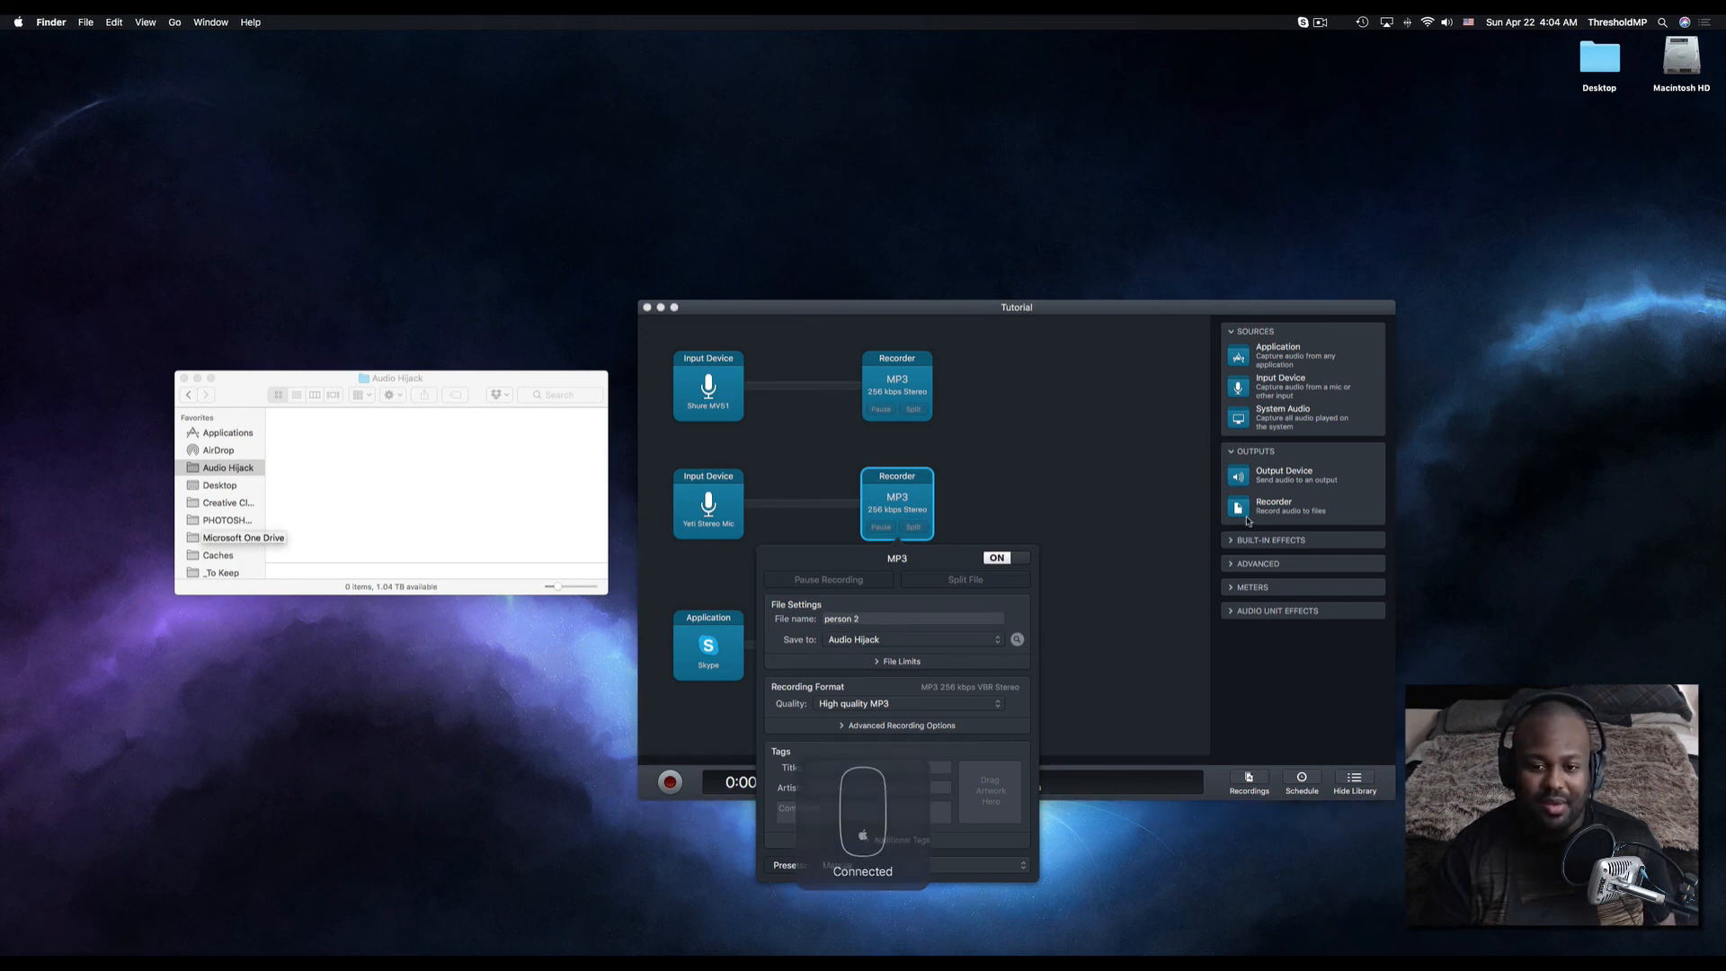
pyautogui.click(1049, 550)
# Set the recording file name of the Skype source's Recorder block to "skype".
pyautogui.click(897, 646)
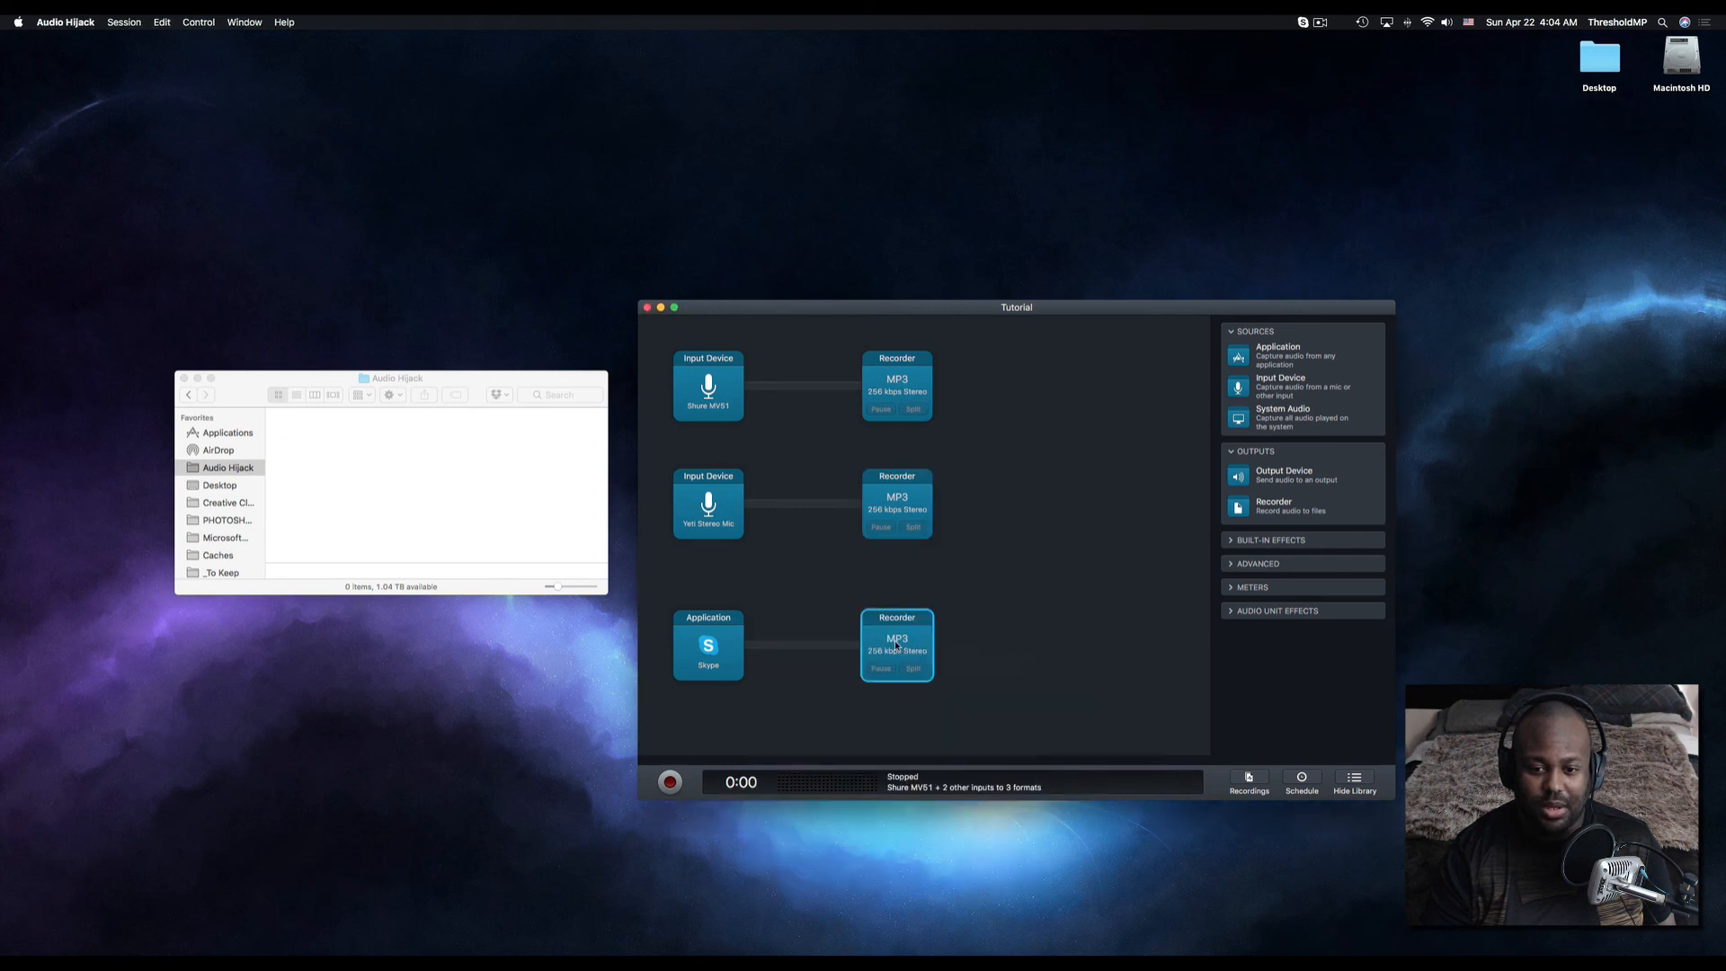
pyautogui.click(719, 550)
pyautogui.press('super+a')
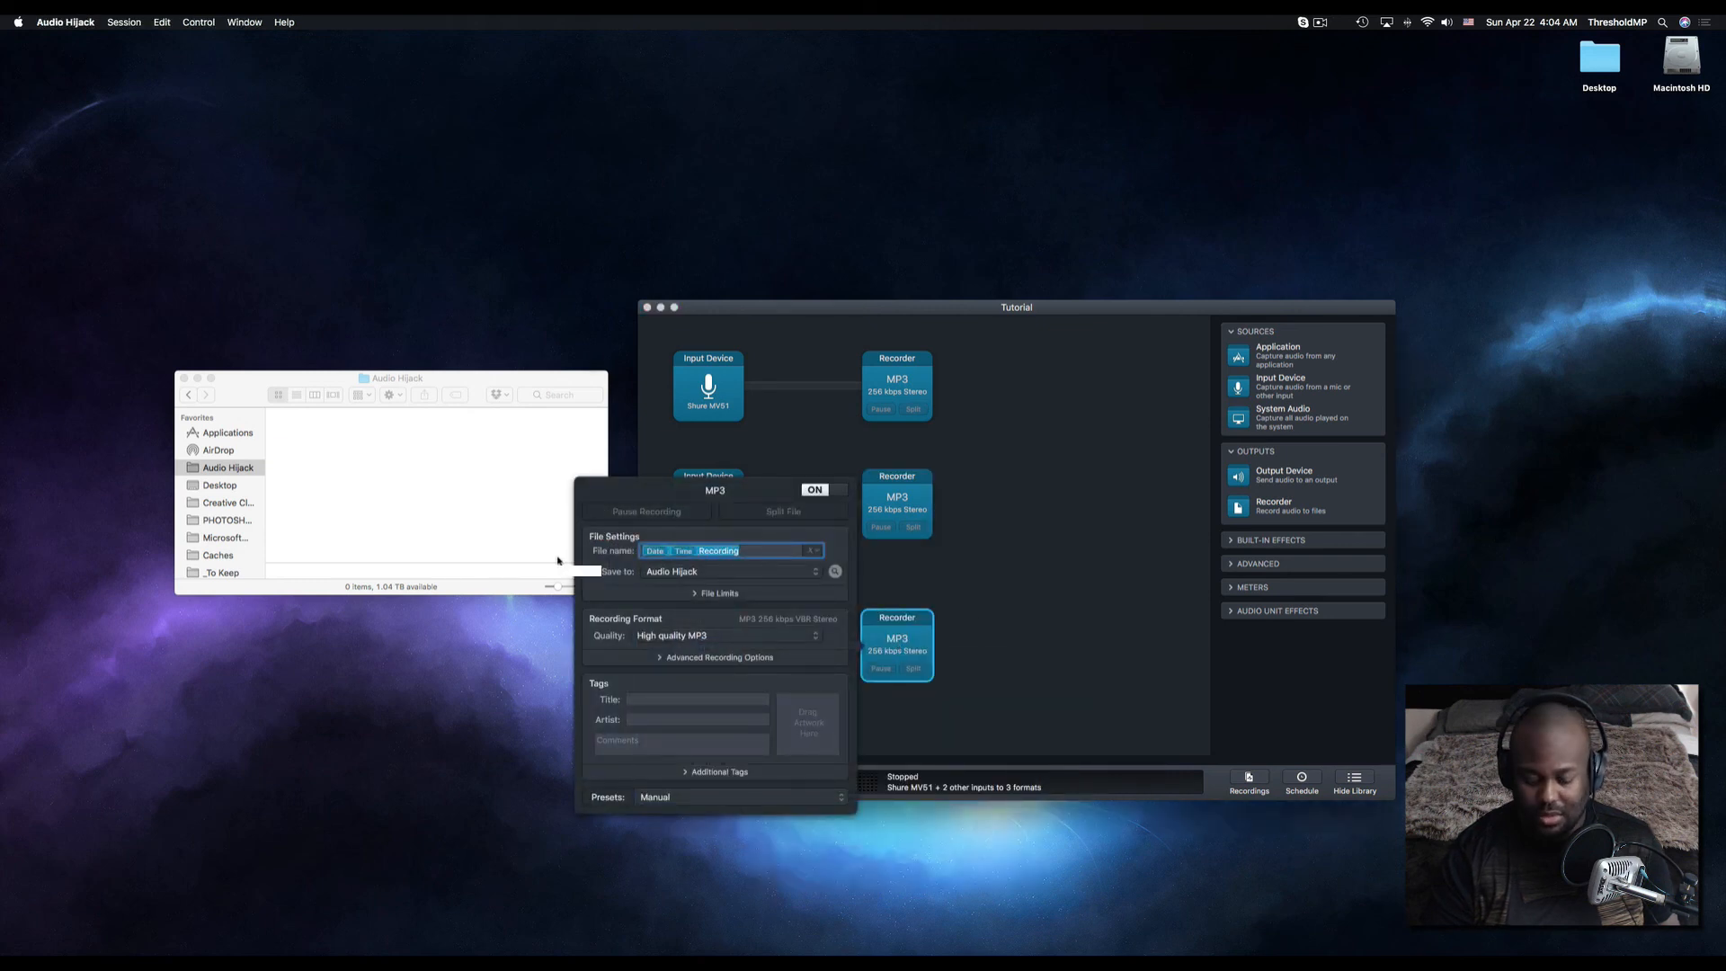
pyautogui.write('person 3')
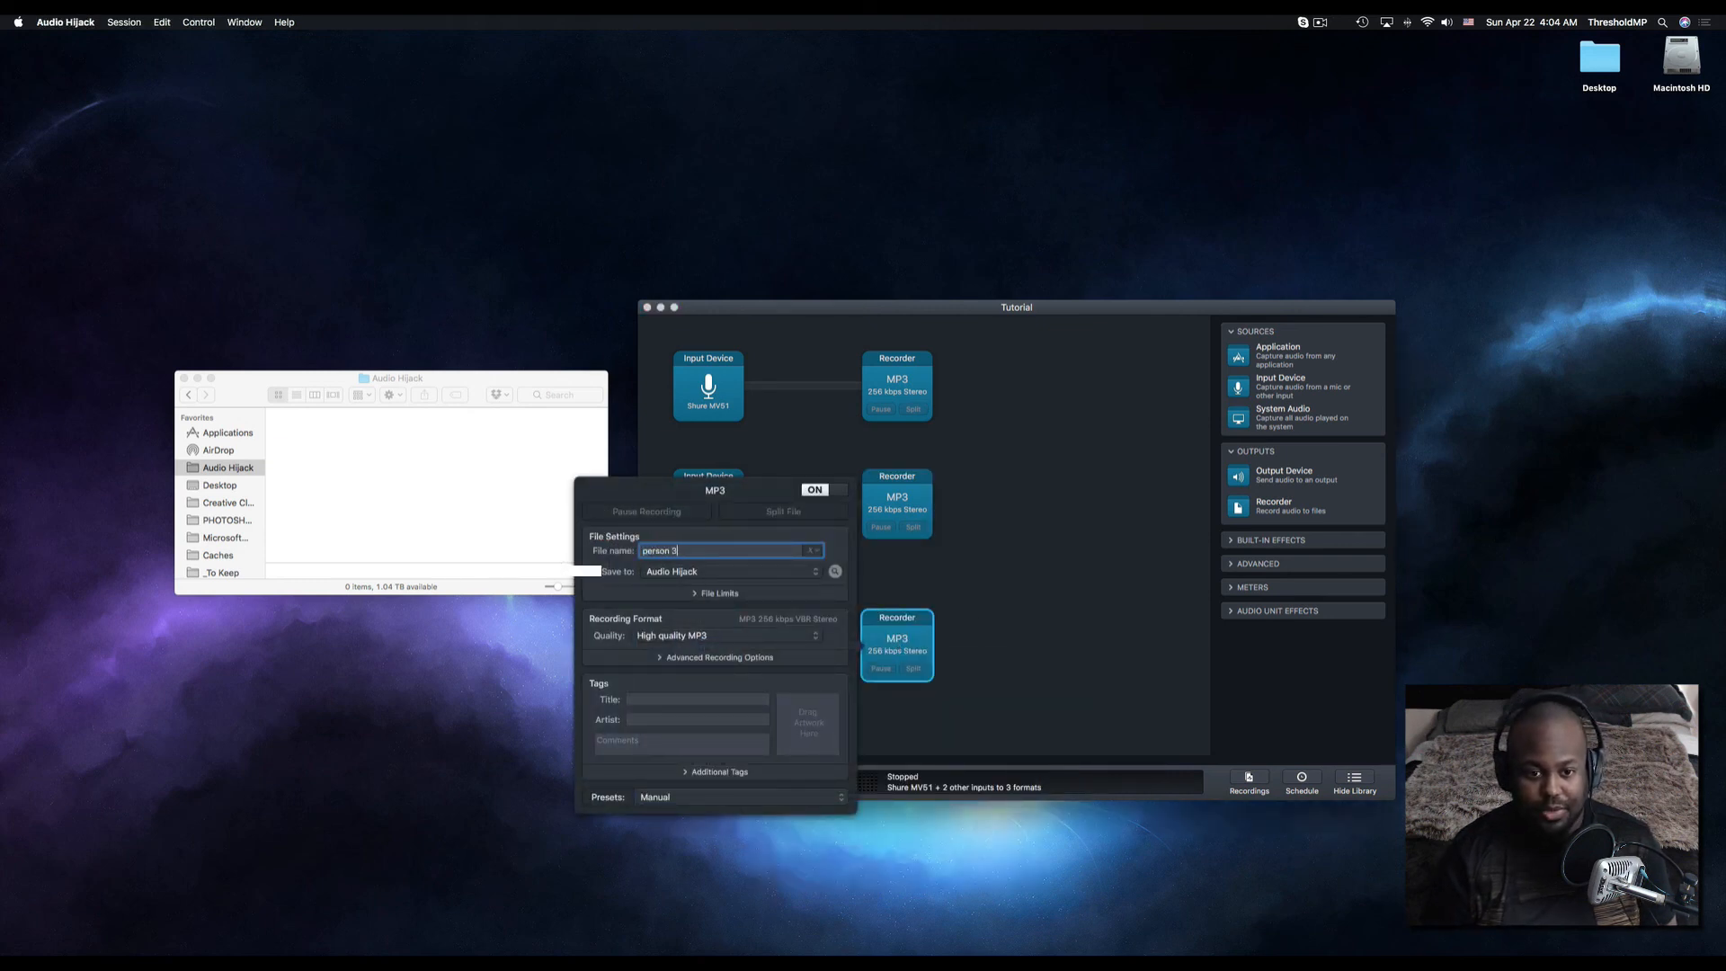
pyautogui.press('super+a')
pyautogui.write('skpye')
pyautogui.press('Return')
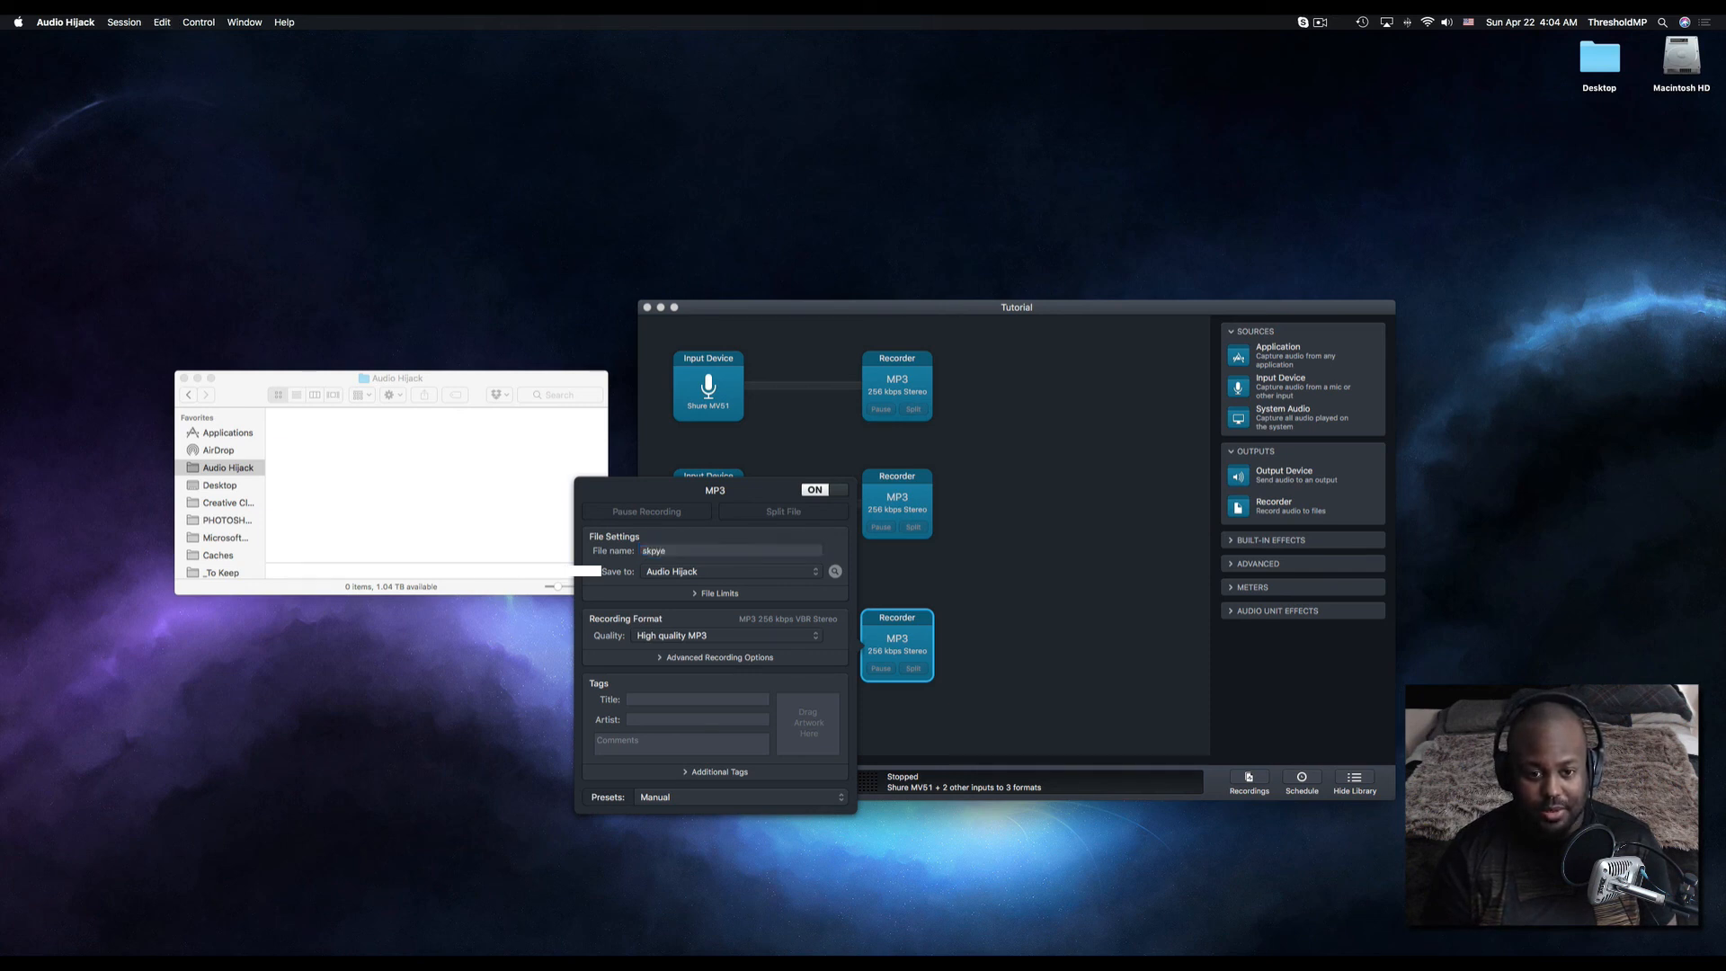
pyautogui.click(676, 550)
pyautogui.press('super+a')
pyautogui.write('skype')
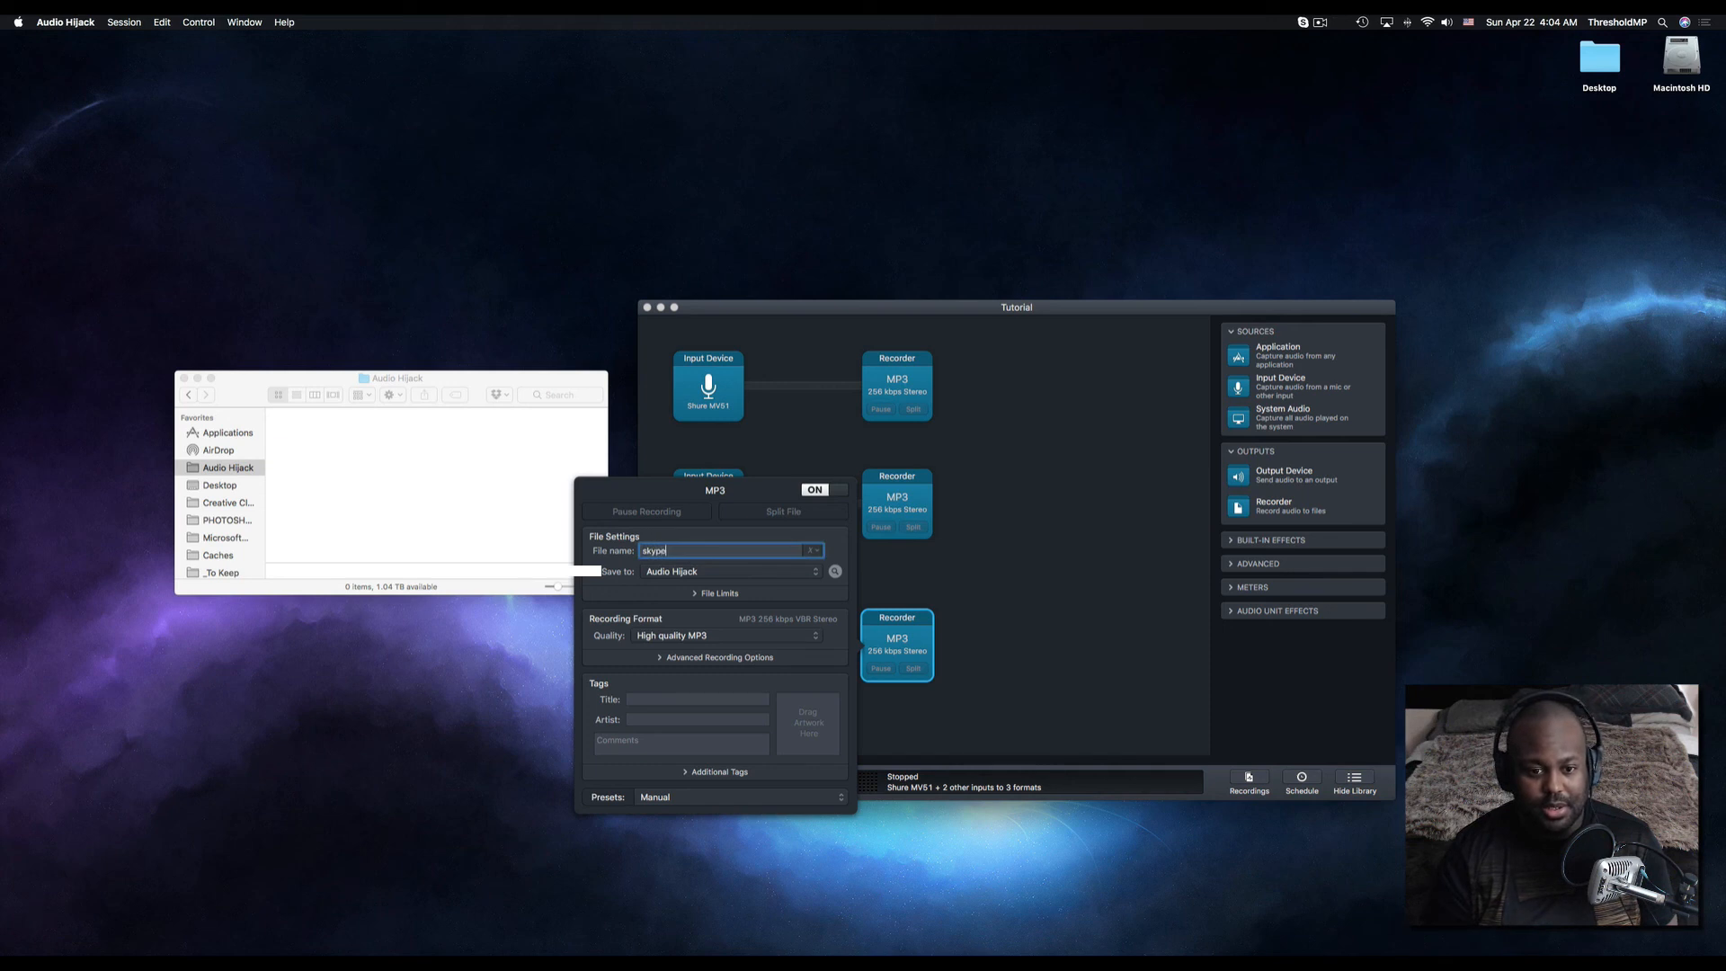
pyautogui.click(1001, 513)
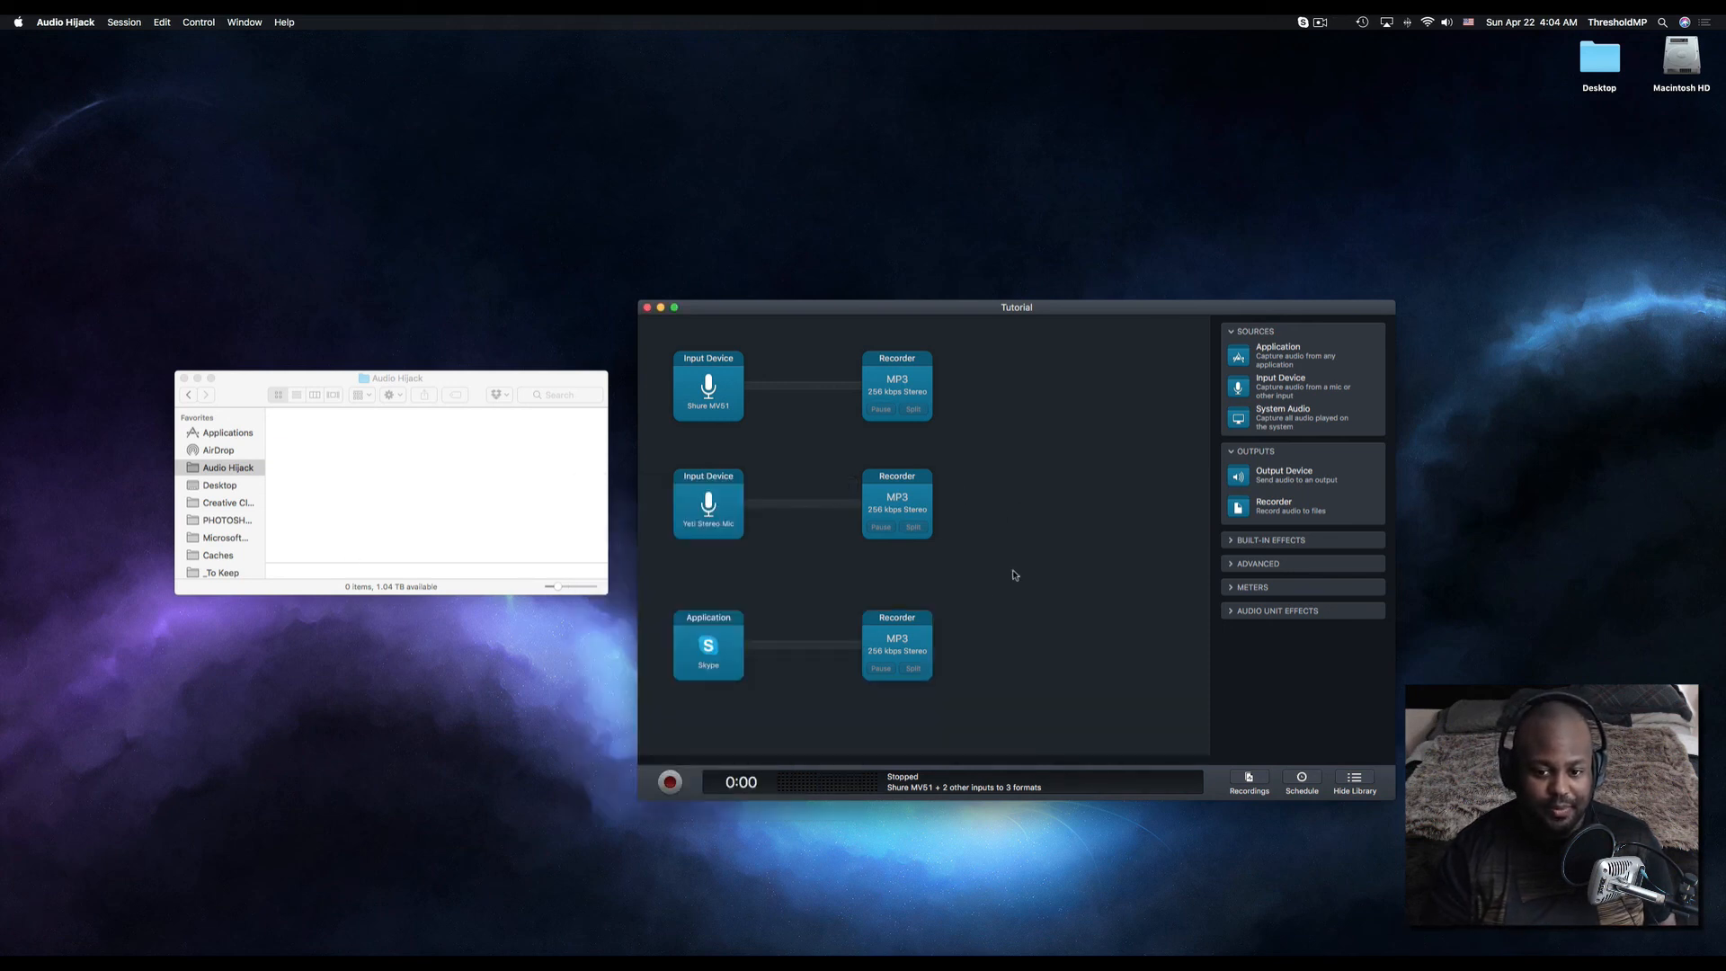
# Set the Shure MV51's Recorder block to Uncompressed AIFF quality with the 24 Bit type.
pyautogui.click(902, 387)
pyautogui.click(863, 586)
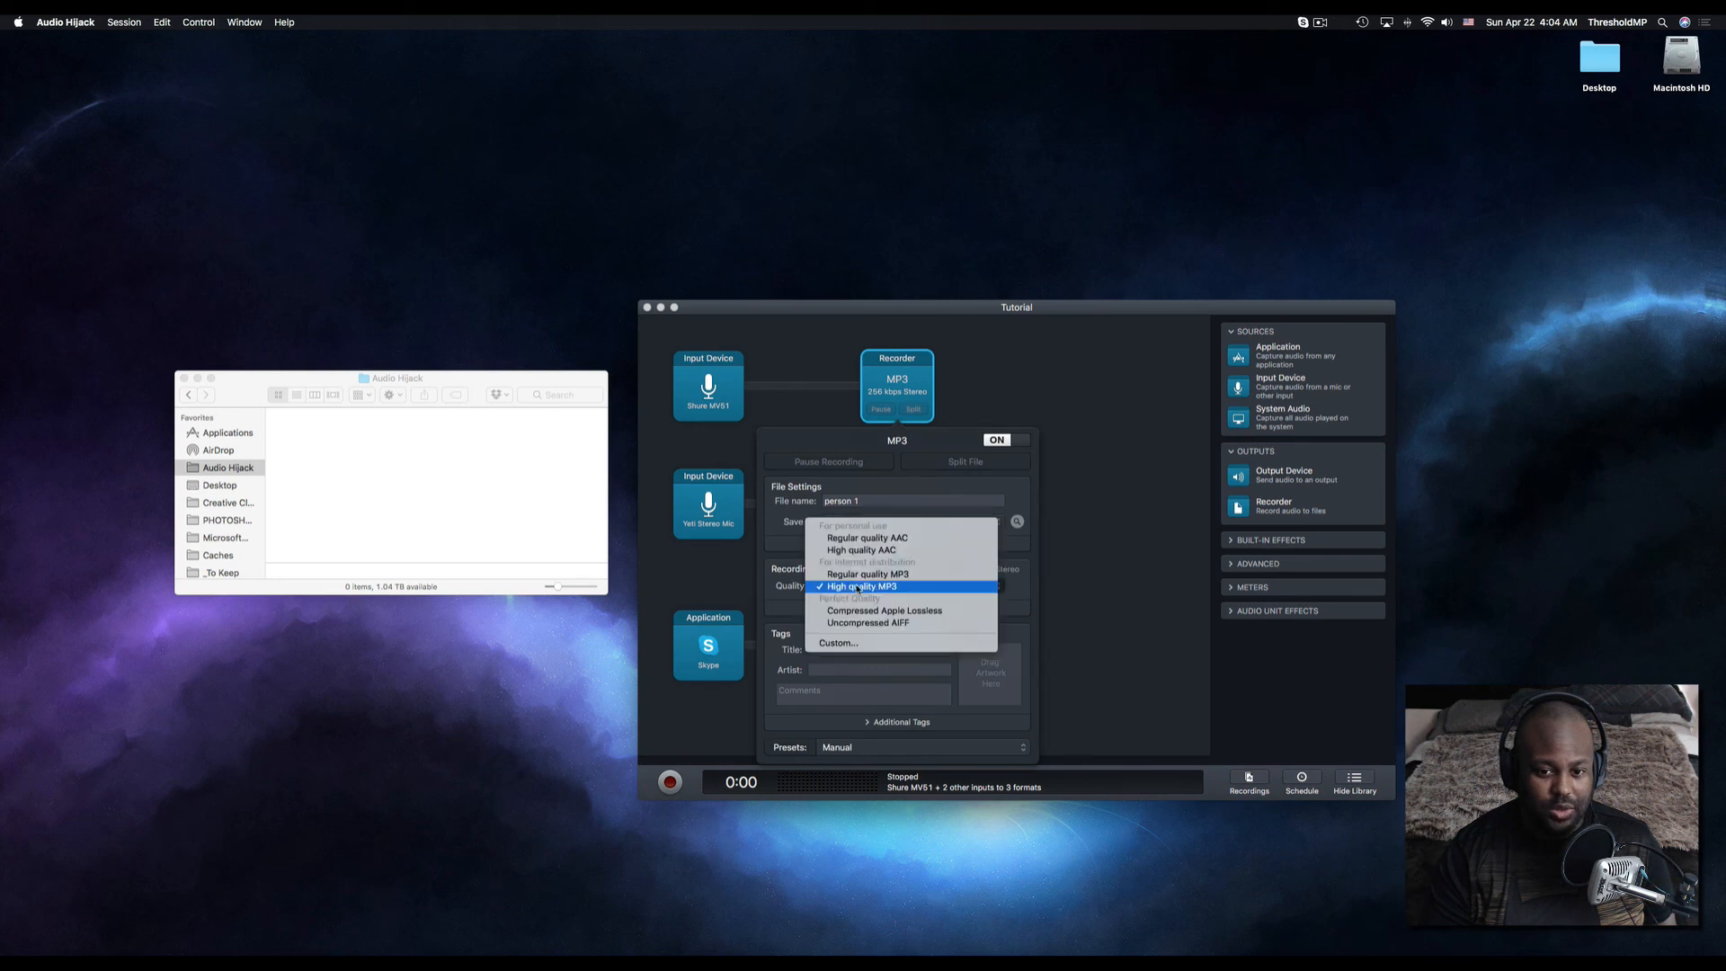
pyautogui.click(868, 623)
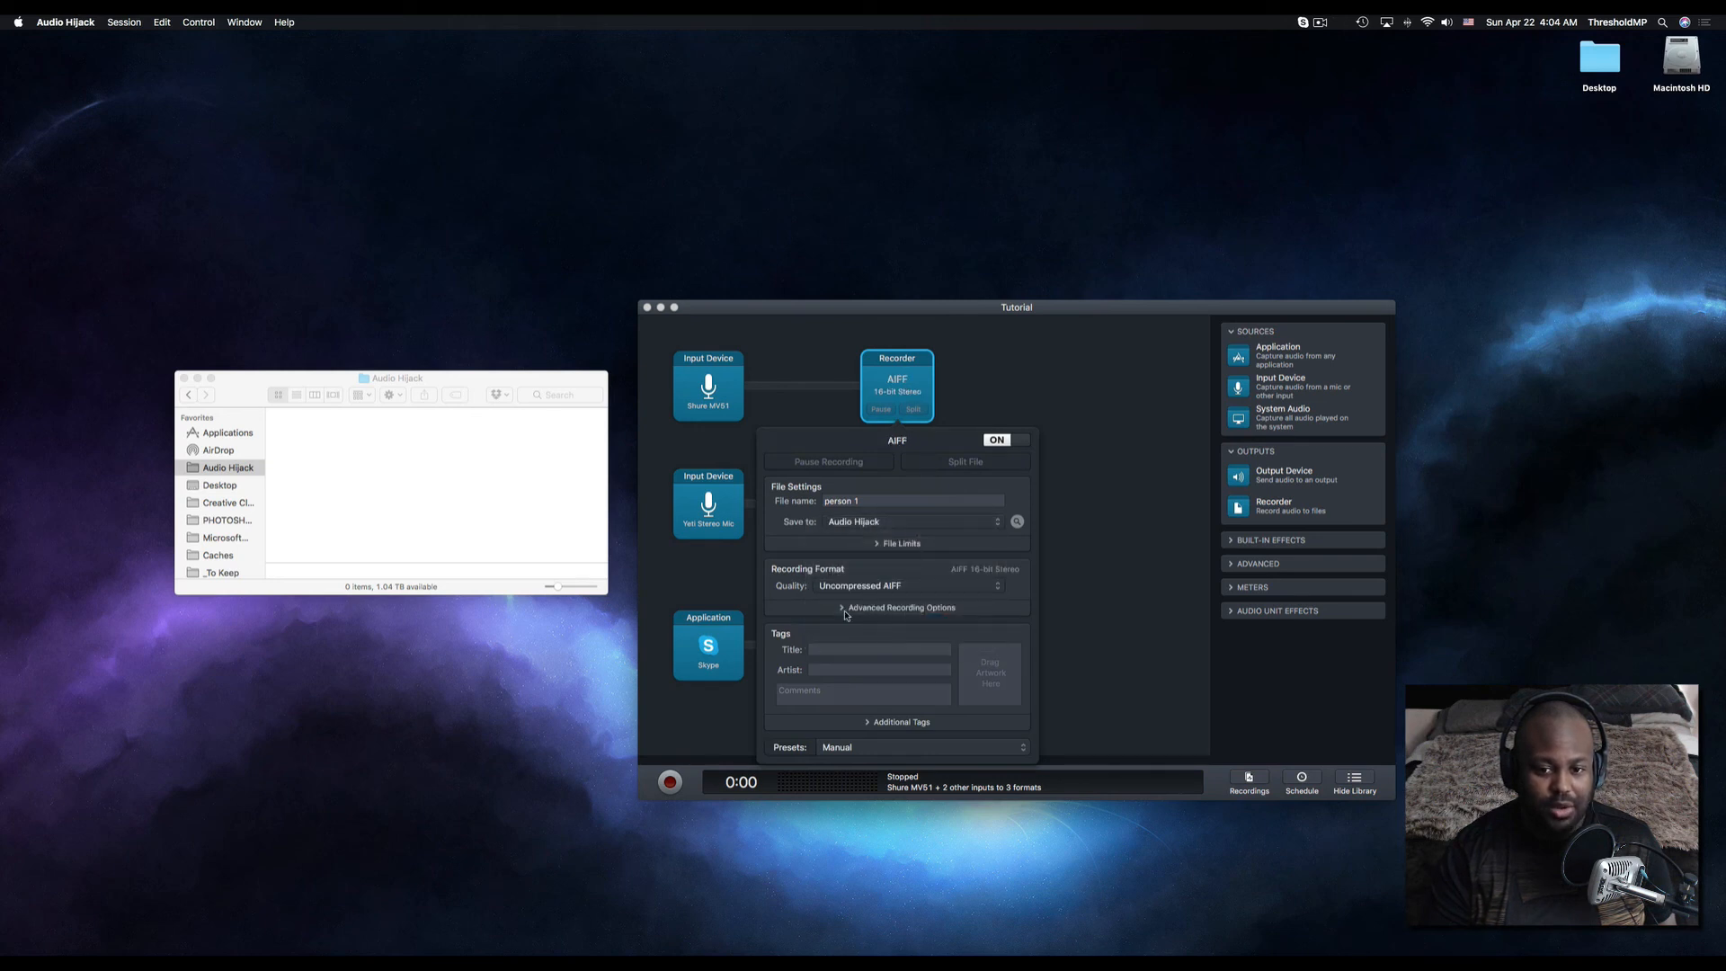
pyautogui.click(845, 611)
pyautogui.click(883, 647)
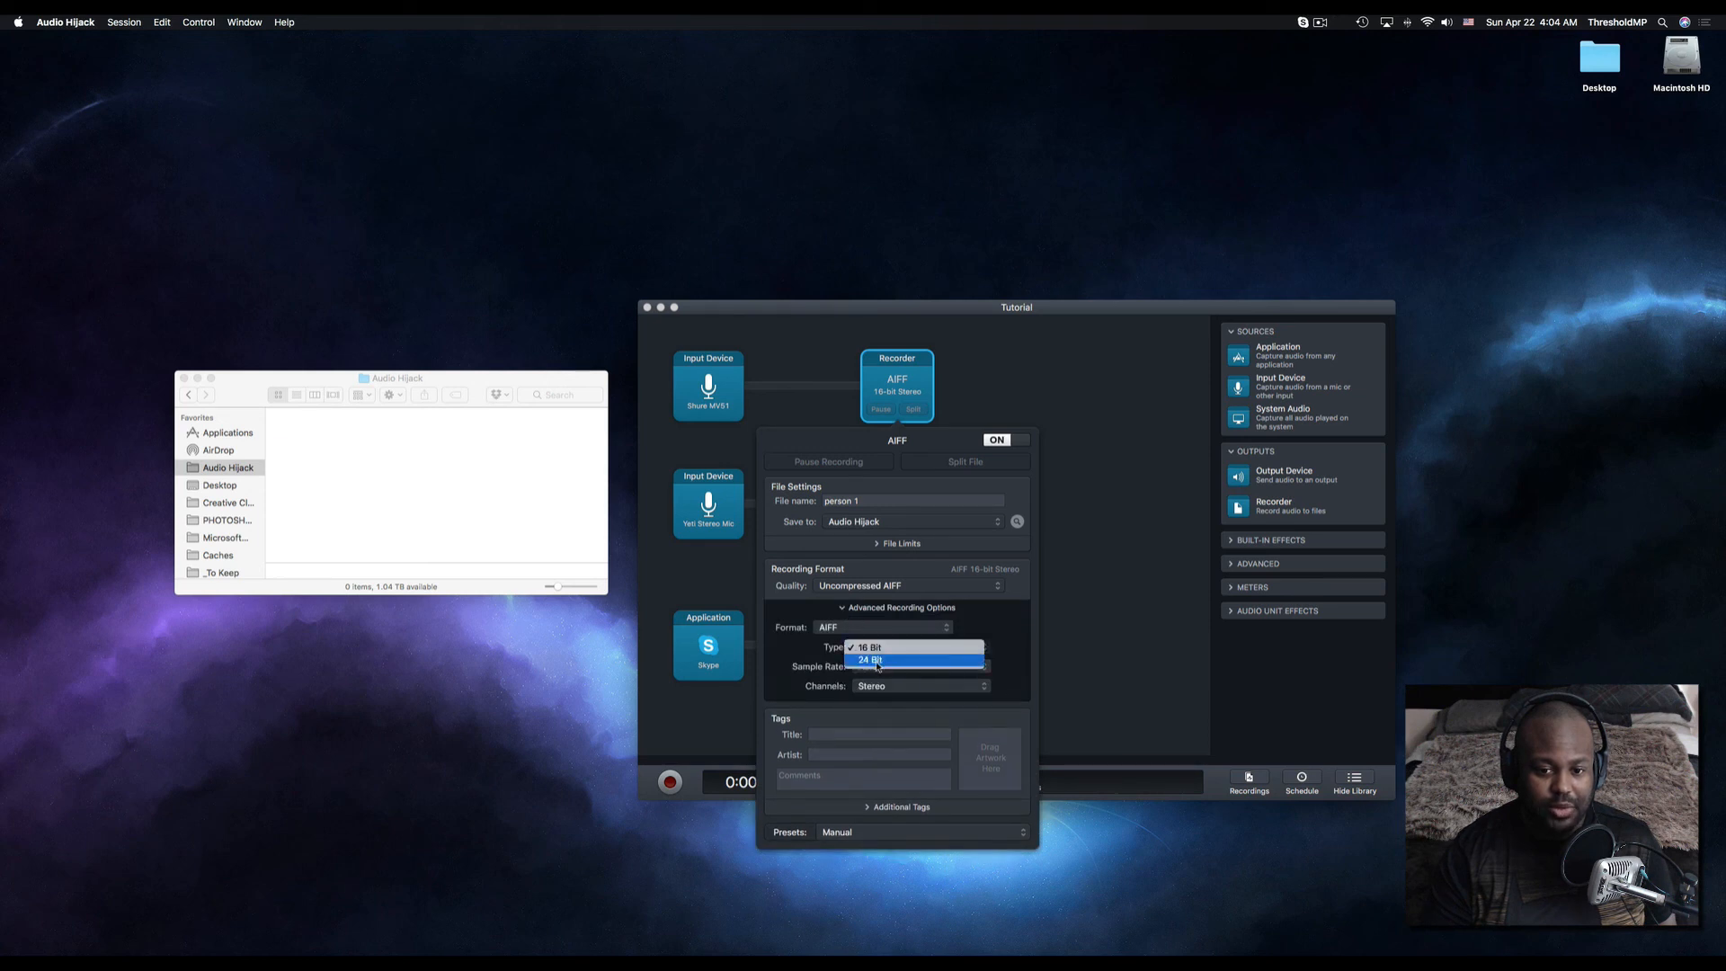
pyautogui.click(881, 668)
pyautogui.click(1103, 425)
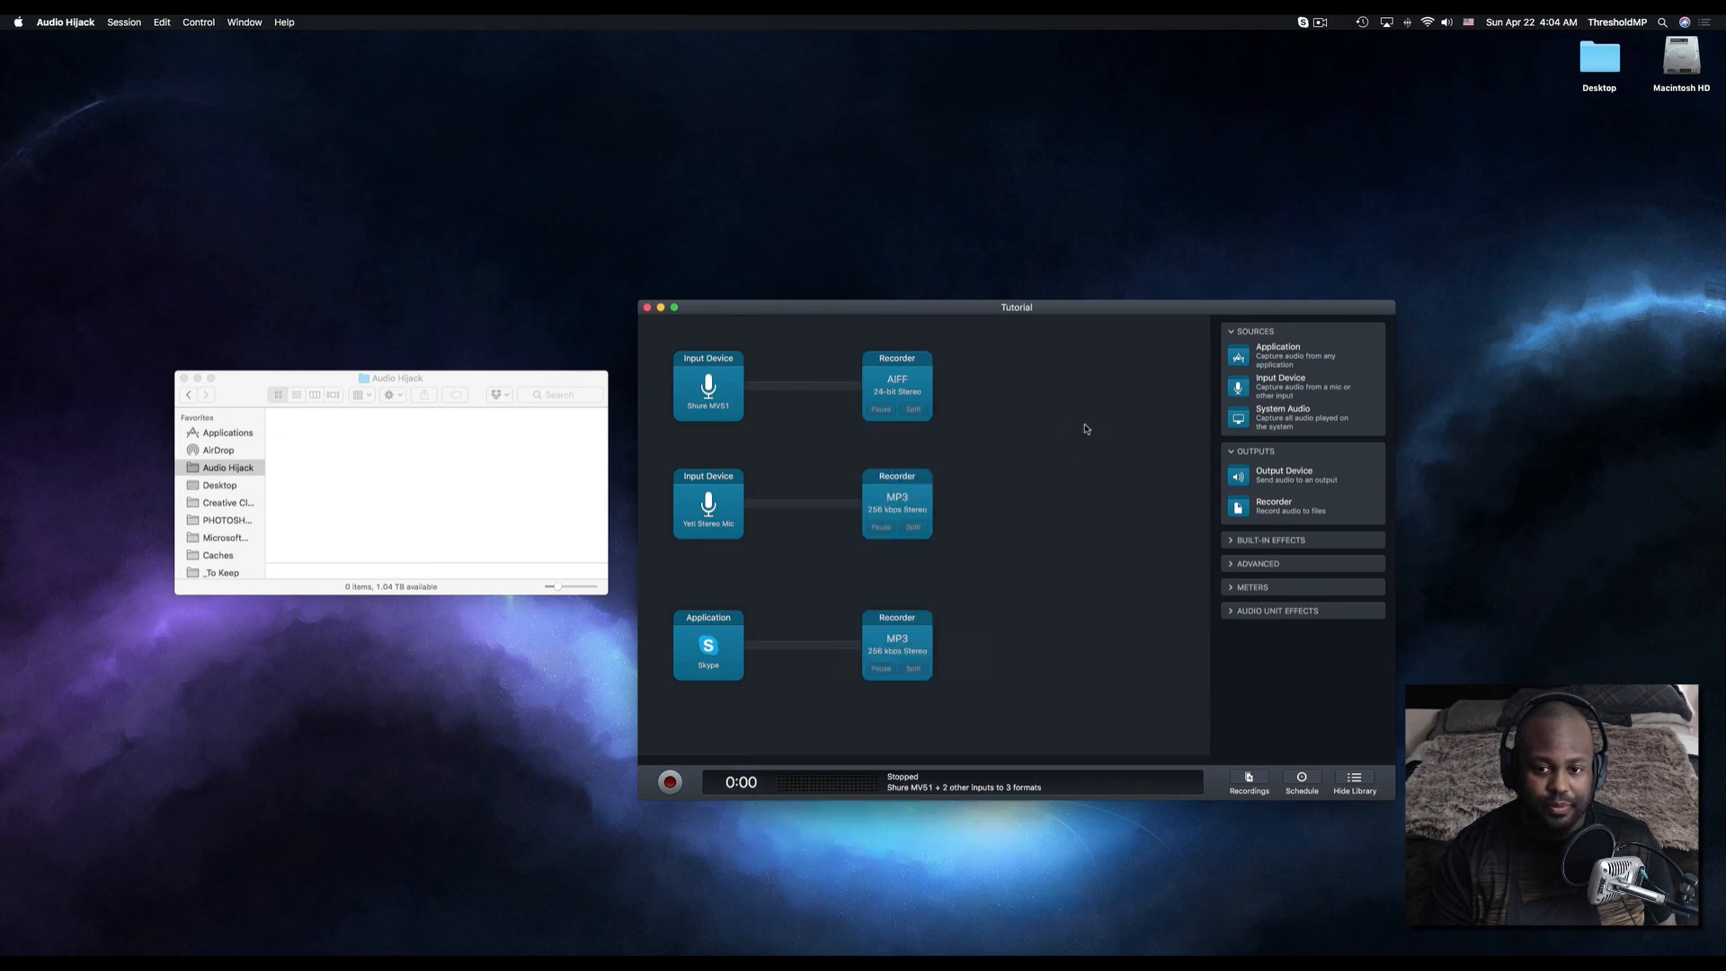
# Apply the "Uncompressed 24 Bit" user preset to the Shure MV51's Recorder block.
pyautogui.click(907, 432)
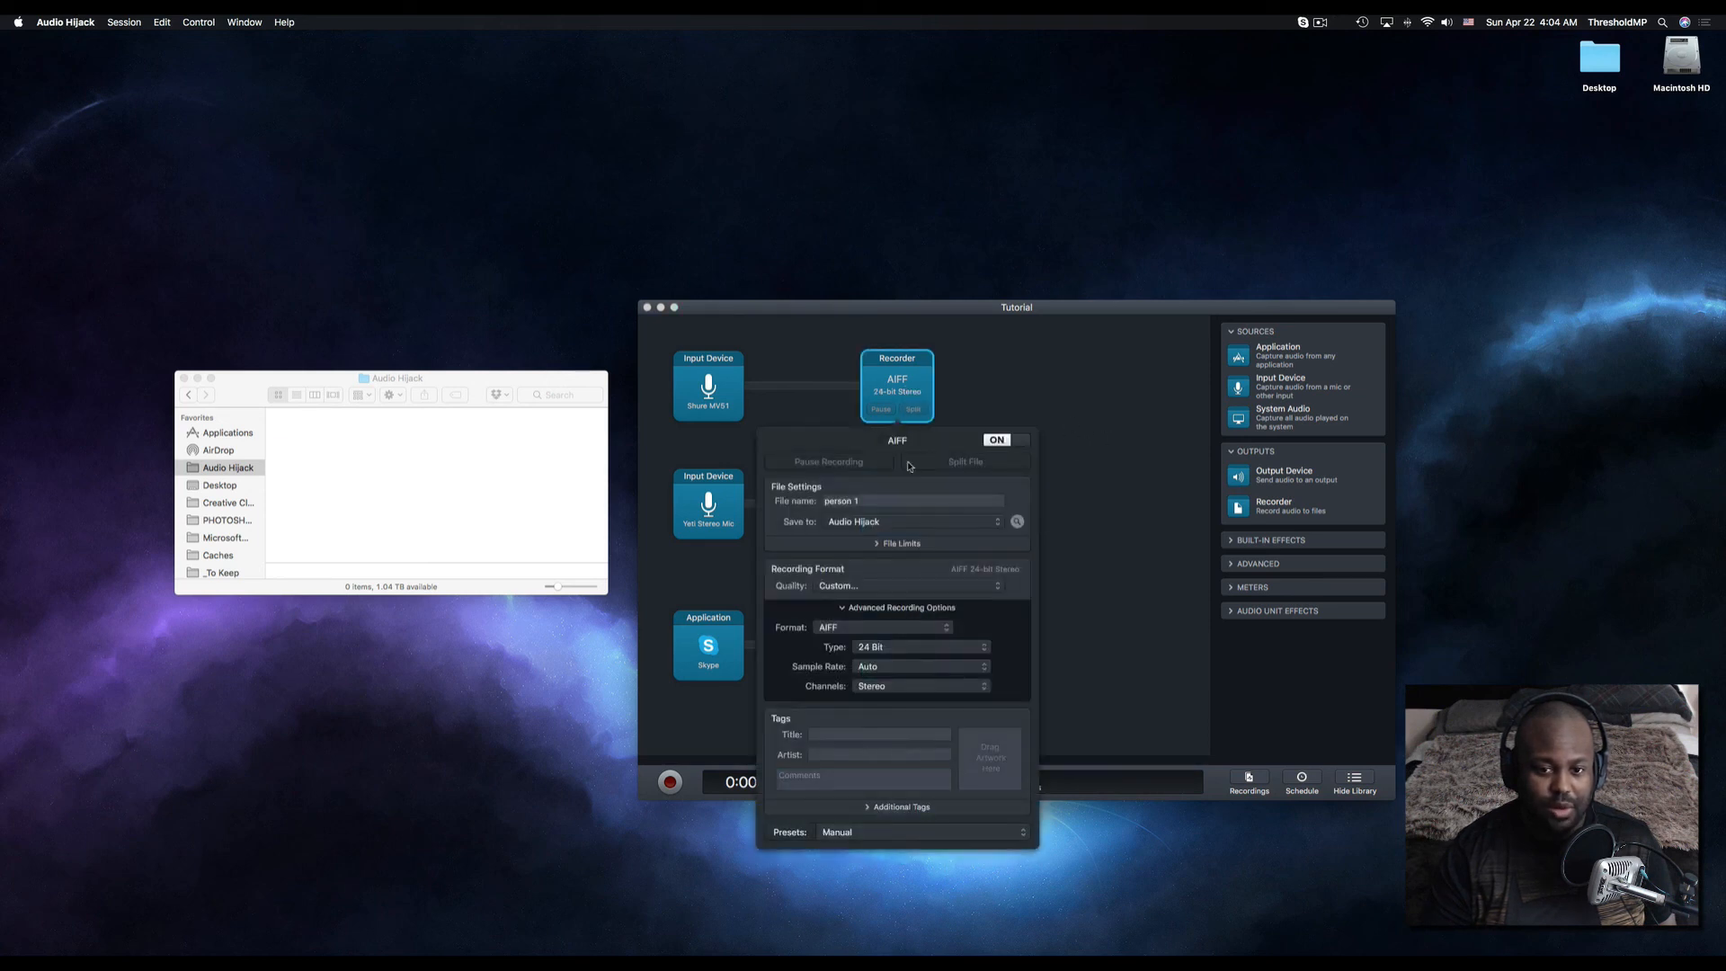
pyautogui.click(880, 832)
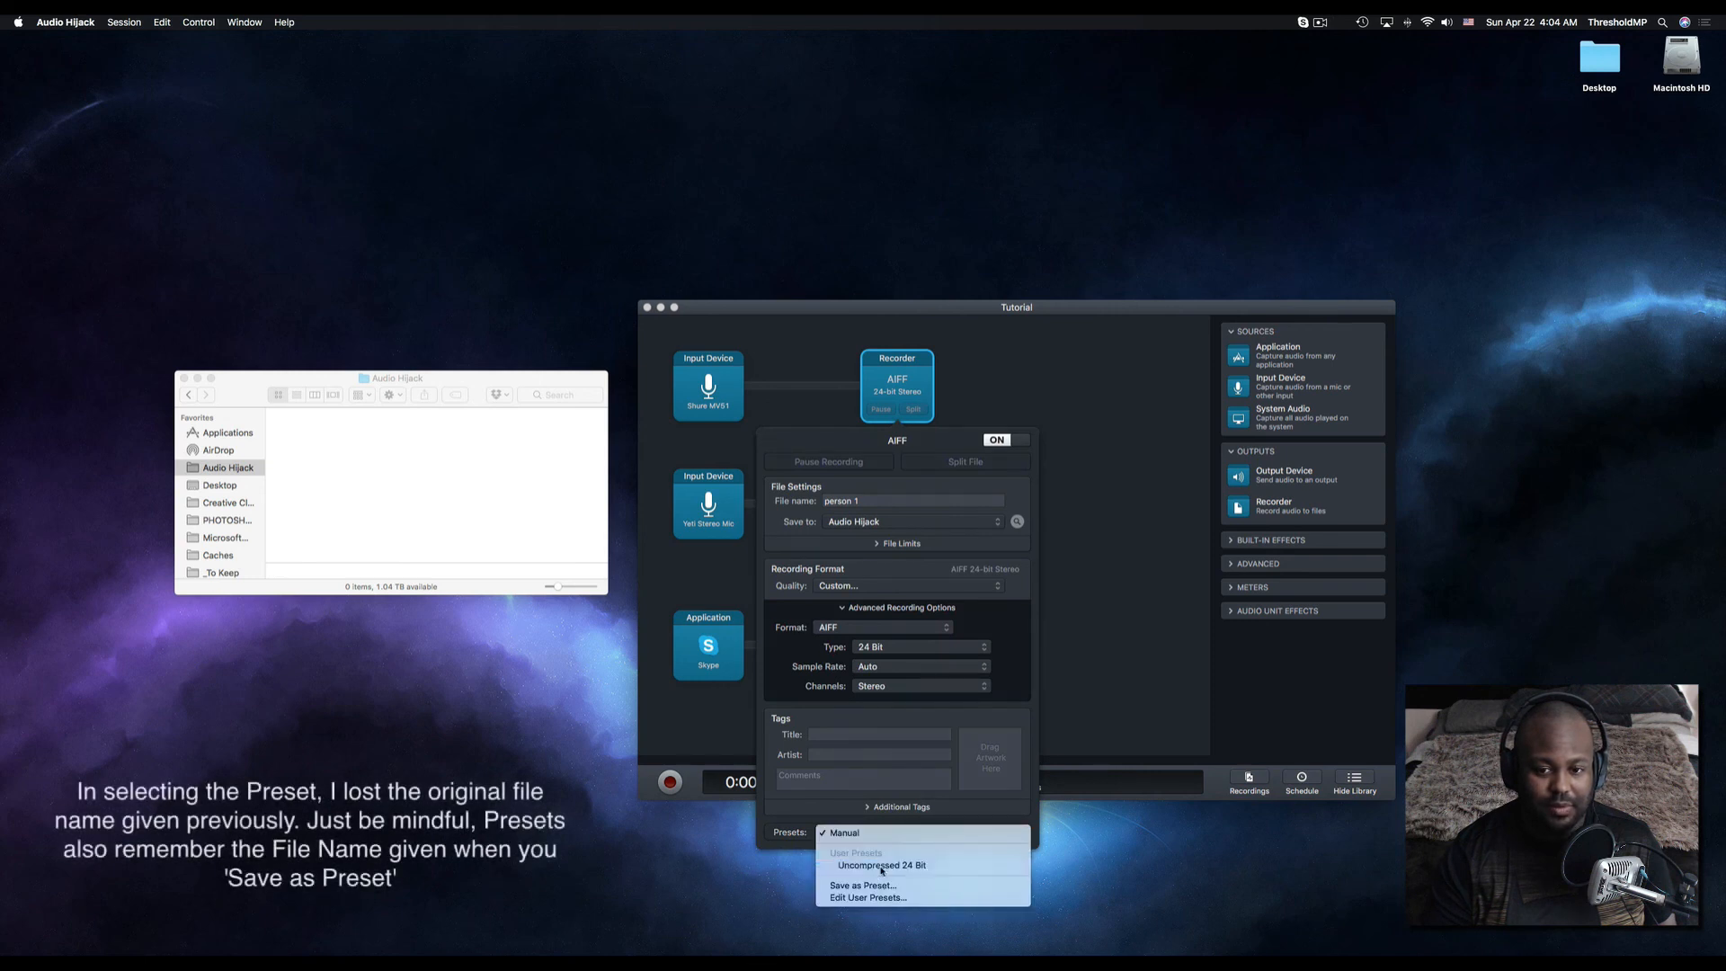
pyautogui.click(882, 866)
pyautogui.click(1058, 435)
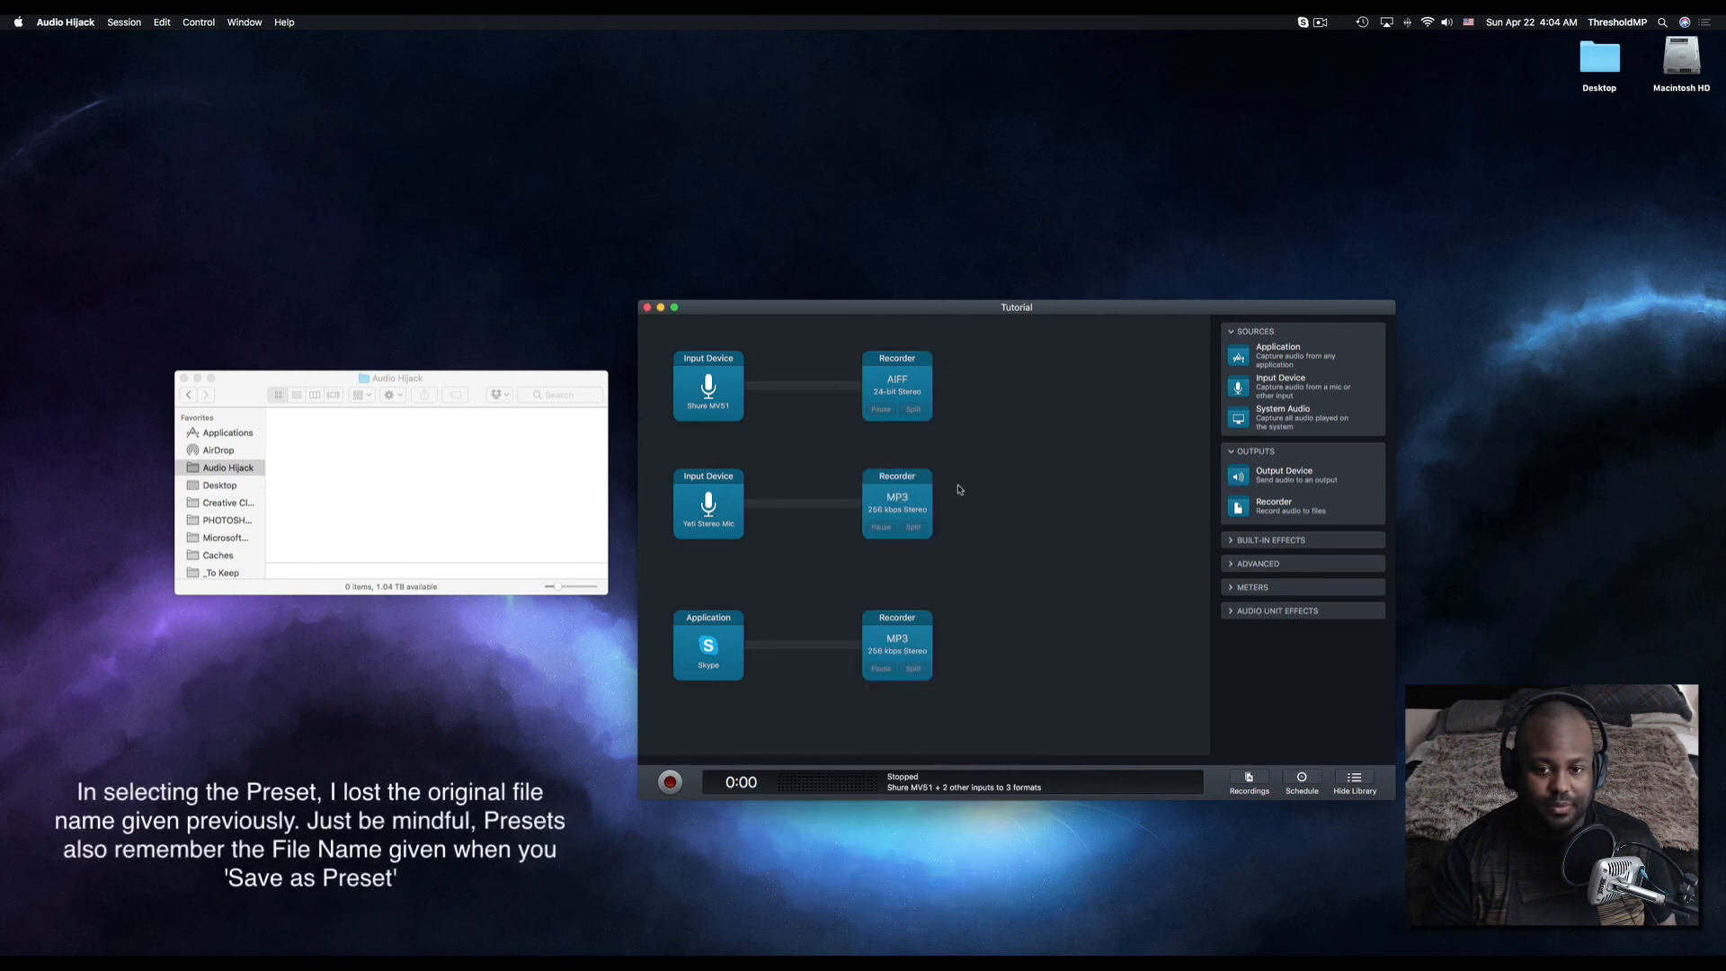
# Apply the "Uncompressed 24 Bit" user preset to the Yeti microphone's Recorder block.
pyautogui.click(912, 537)
pyautogui.click(887, 841)
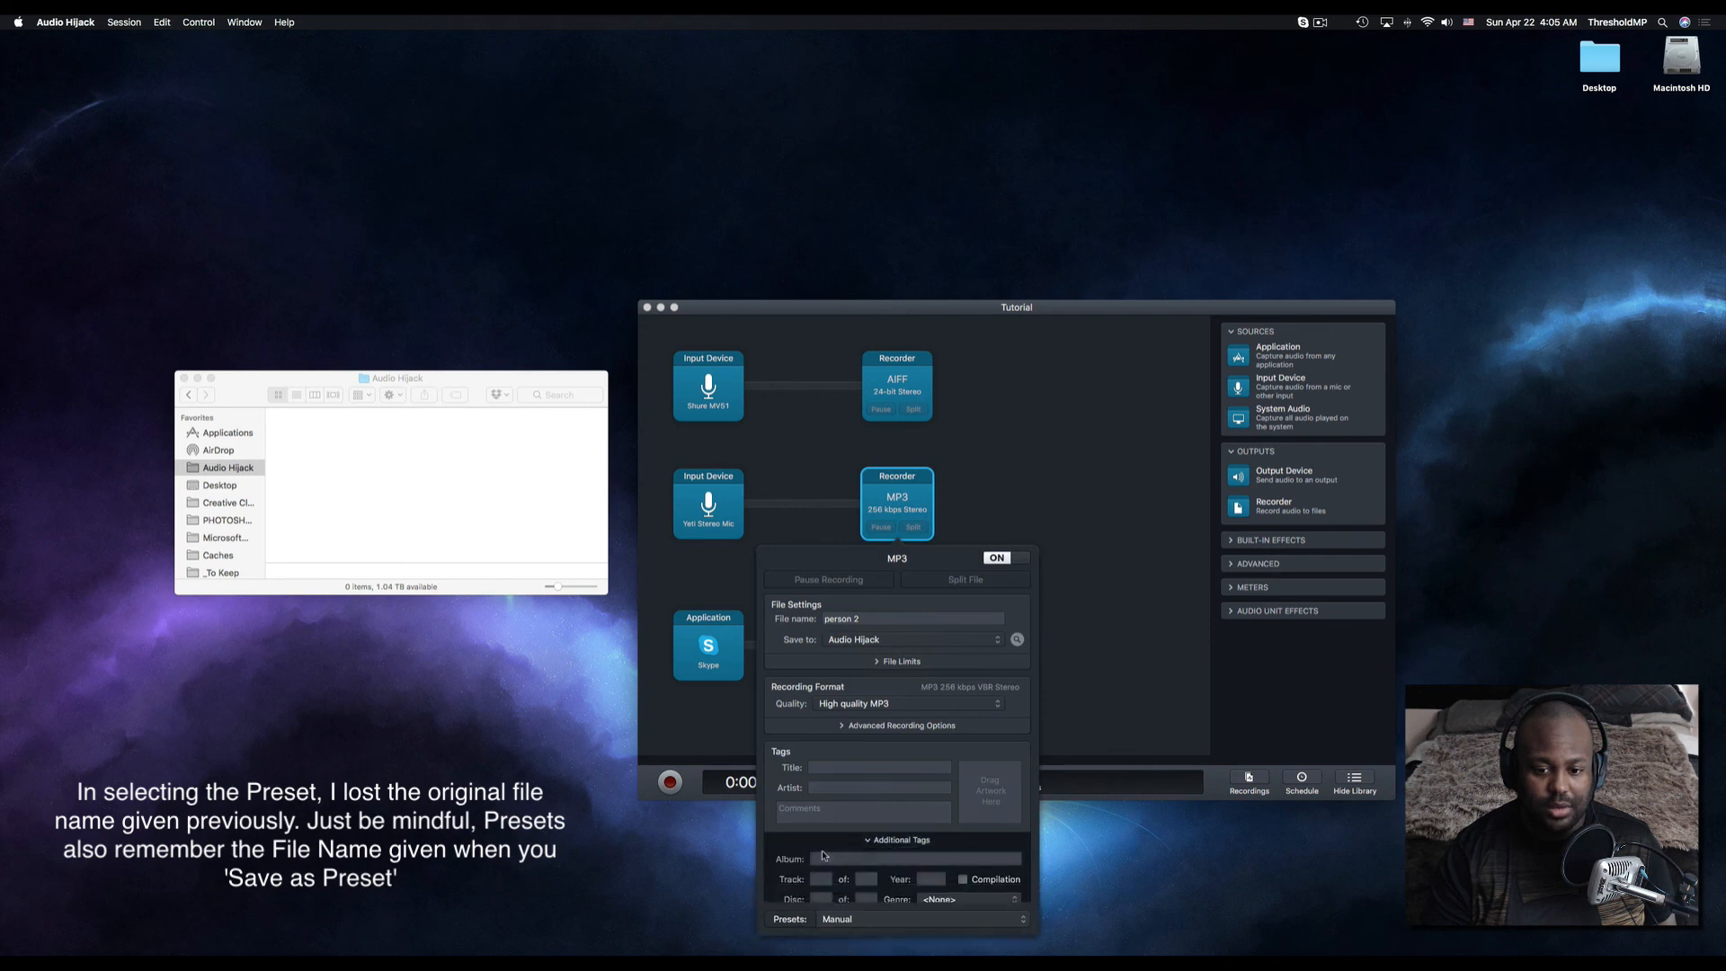
pyautogui.click(895, 841)
pyautogui.click(867, 868)
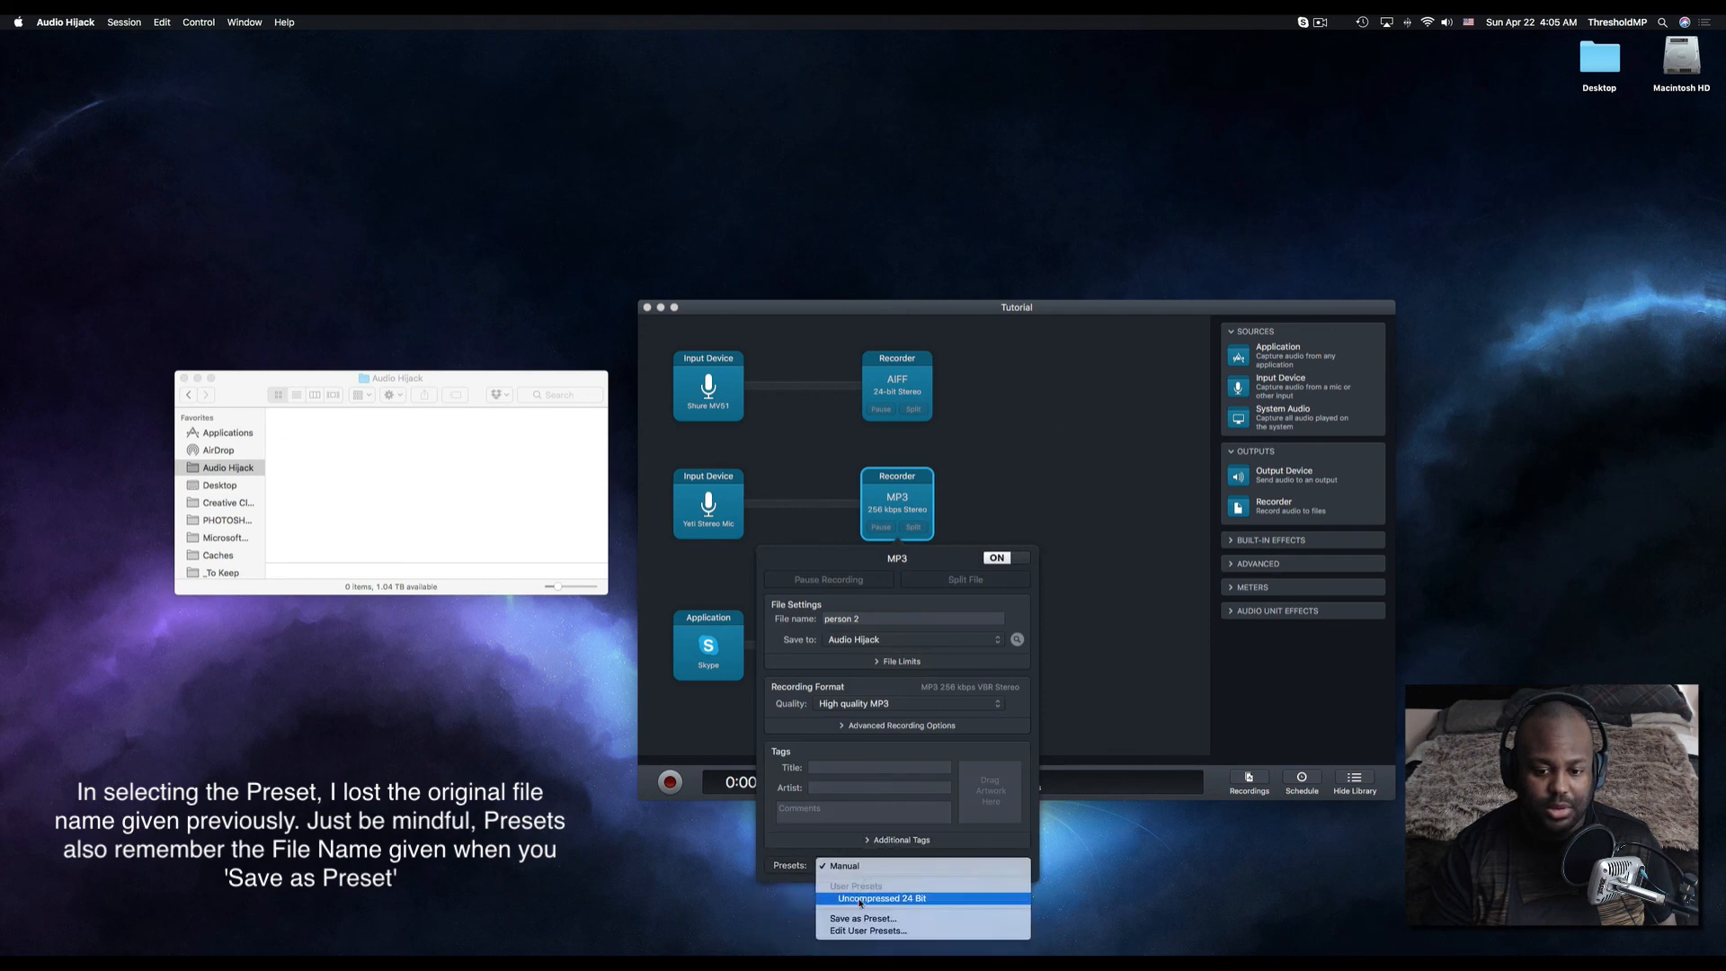
pyautogui.click(863, 899)
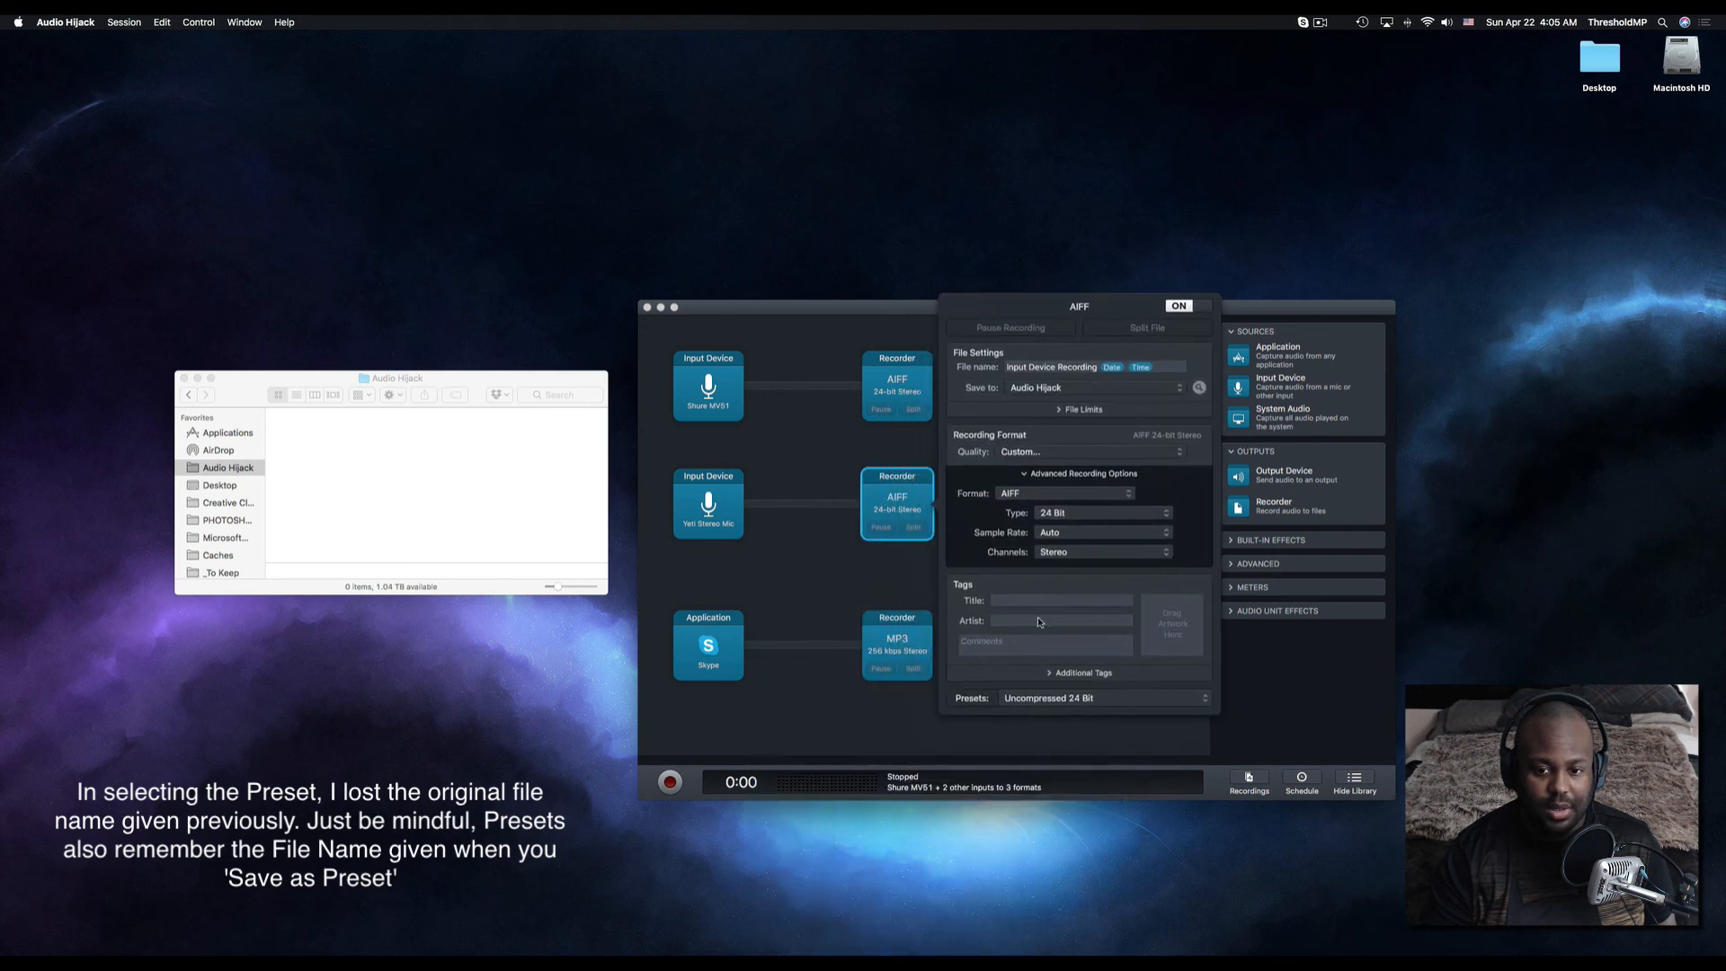
# Apply the "Uncompressed 24 Bit" user preset to the Skype source's Recorder block.
pyautogui.click(903, 659)
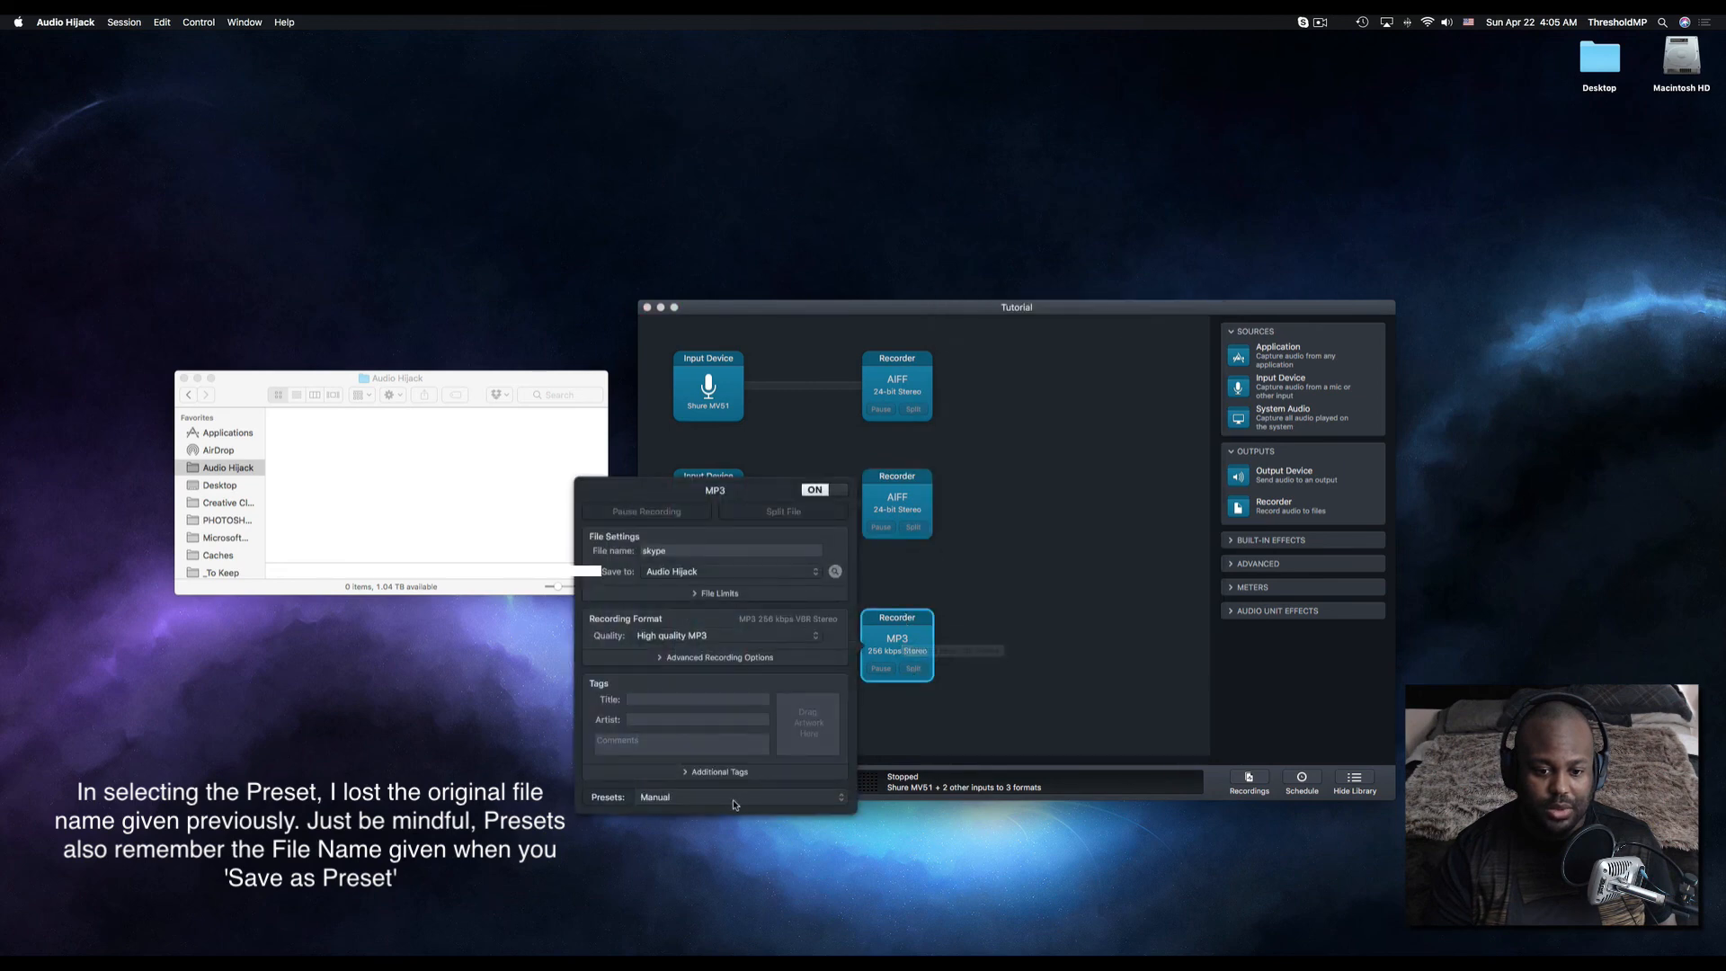
pyautogui.click(732, 798)
pyautogui.click(733, 831)
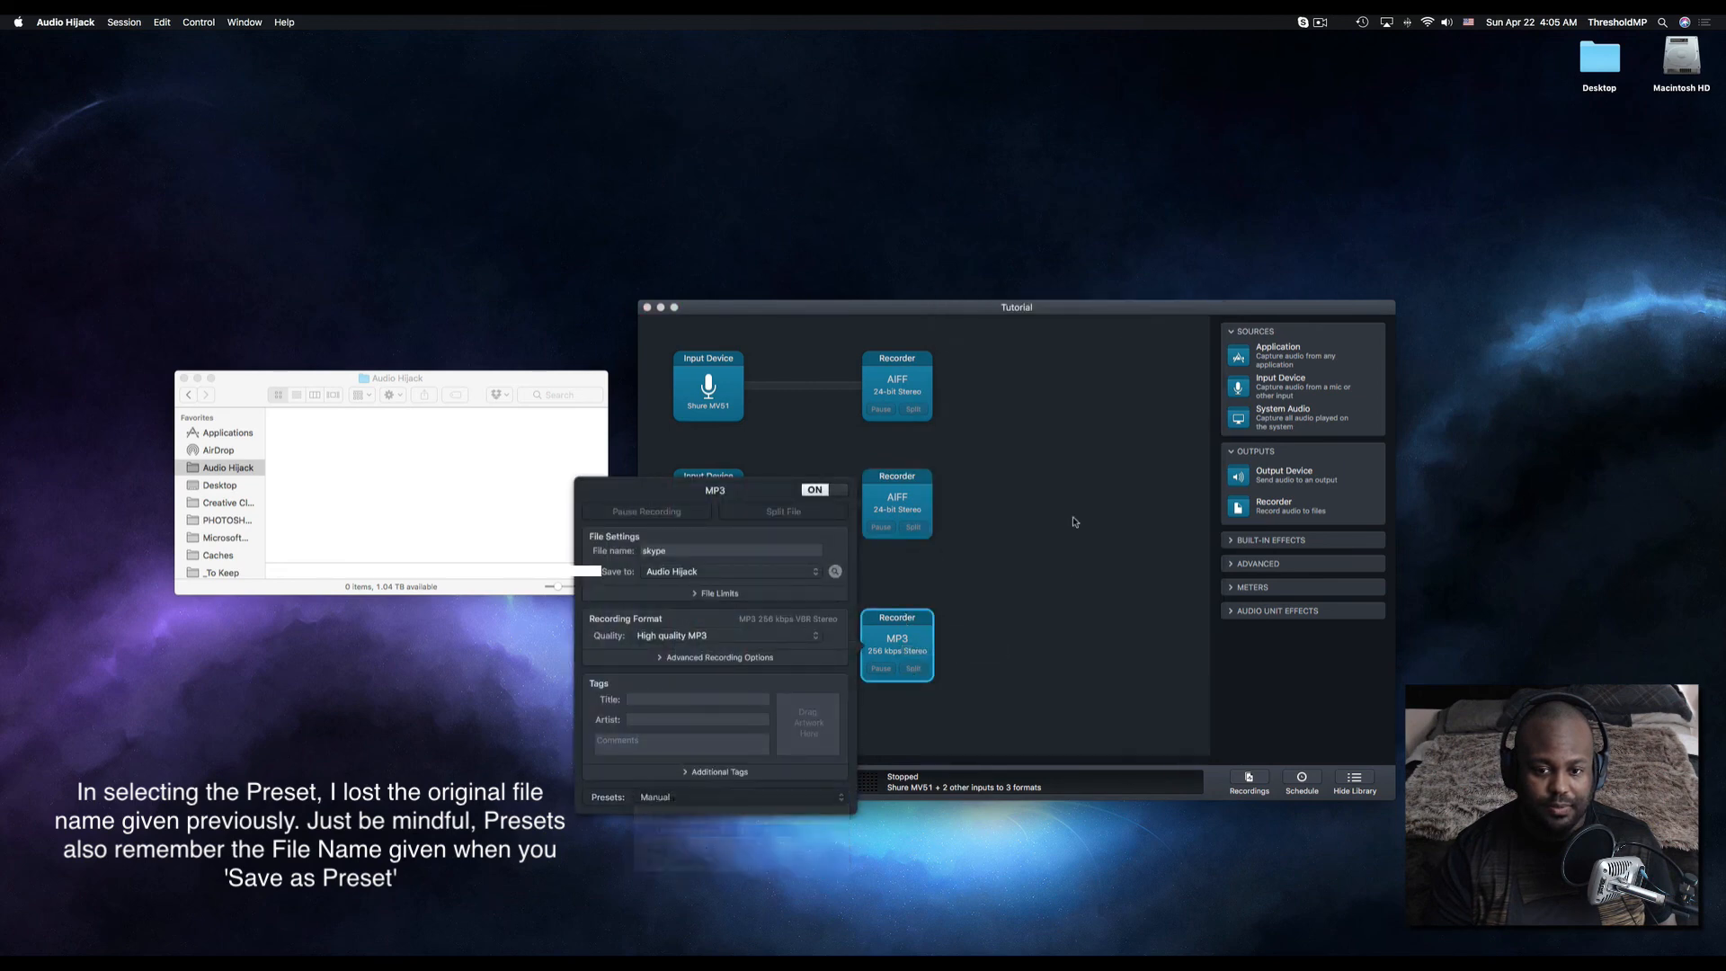
pyautogui.click(1070, 516)
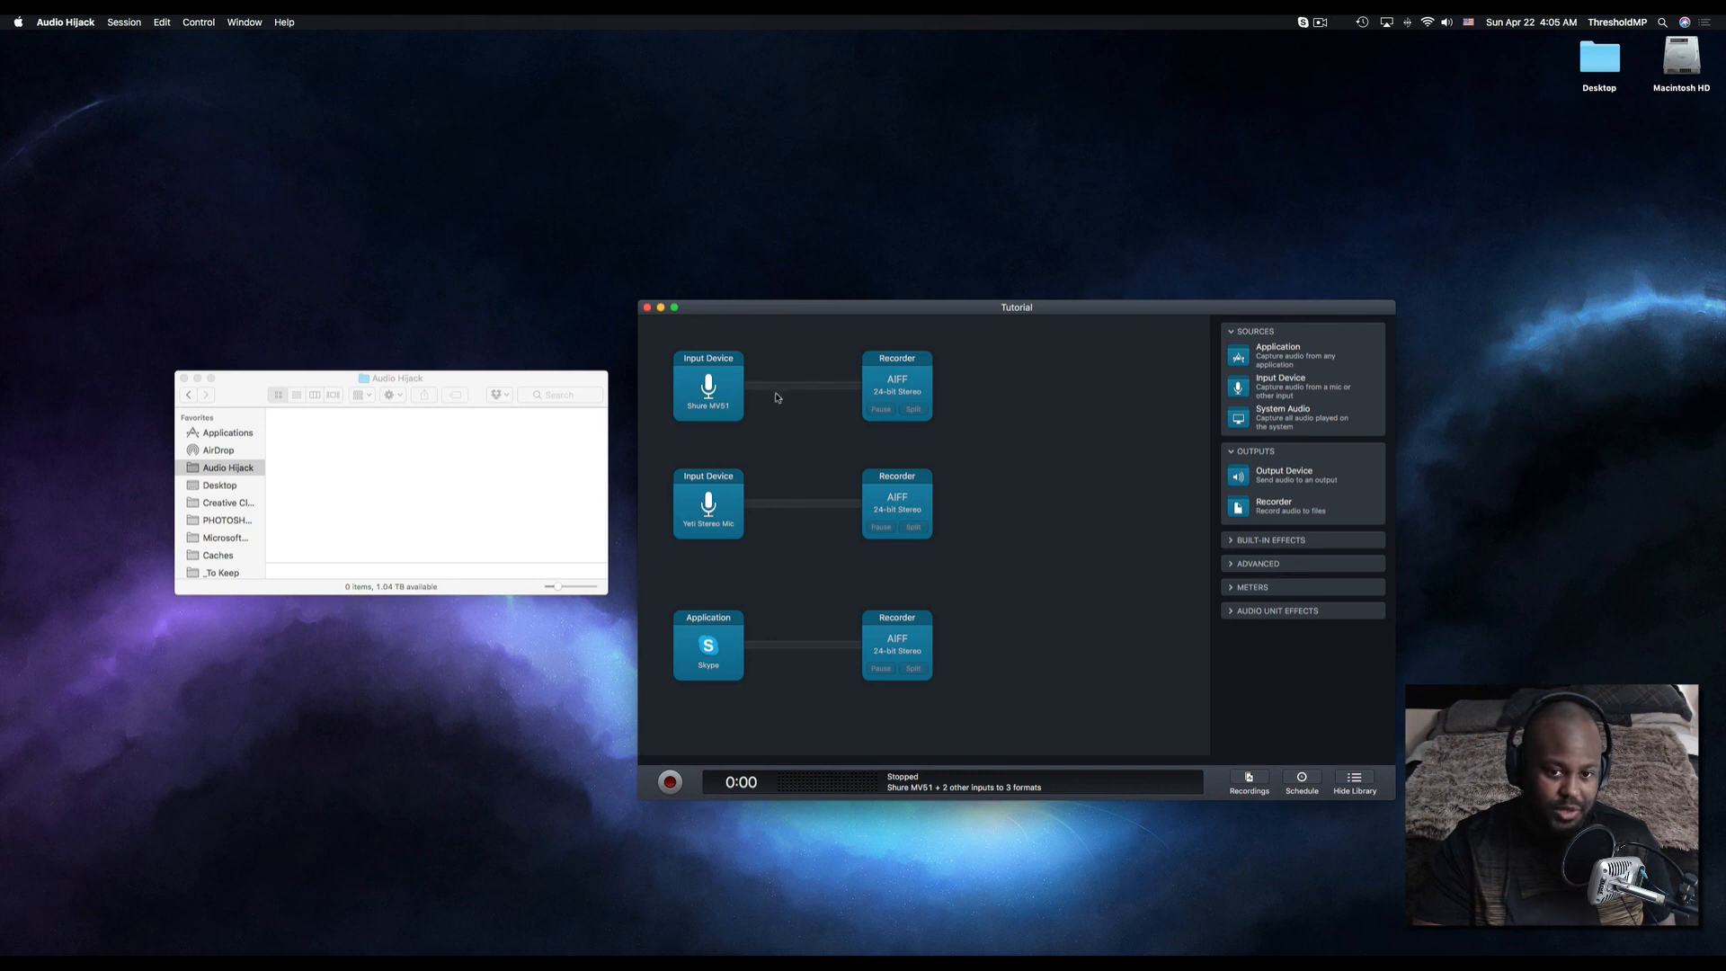
# Make a test recording of about 17 seconds with all three sources and check each recorded file in the Audio Hijack folder.
pyautogui.click(671, 782)
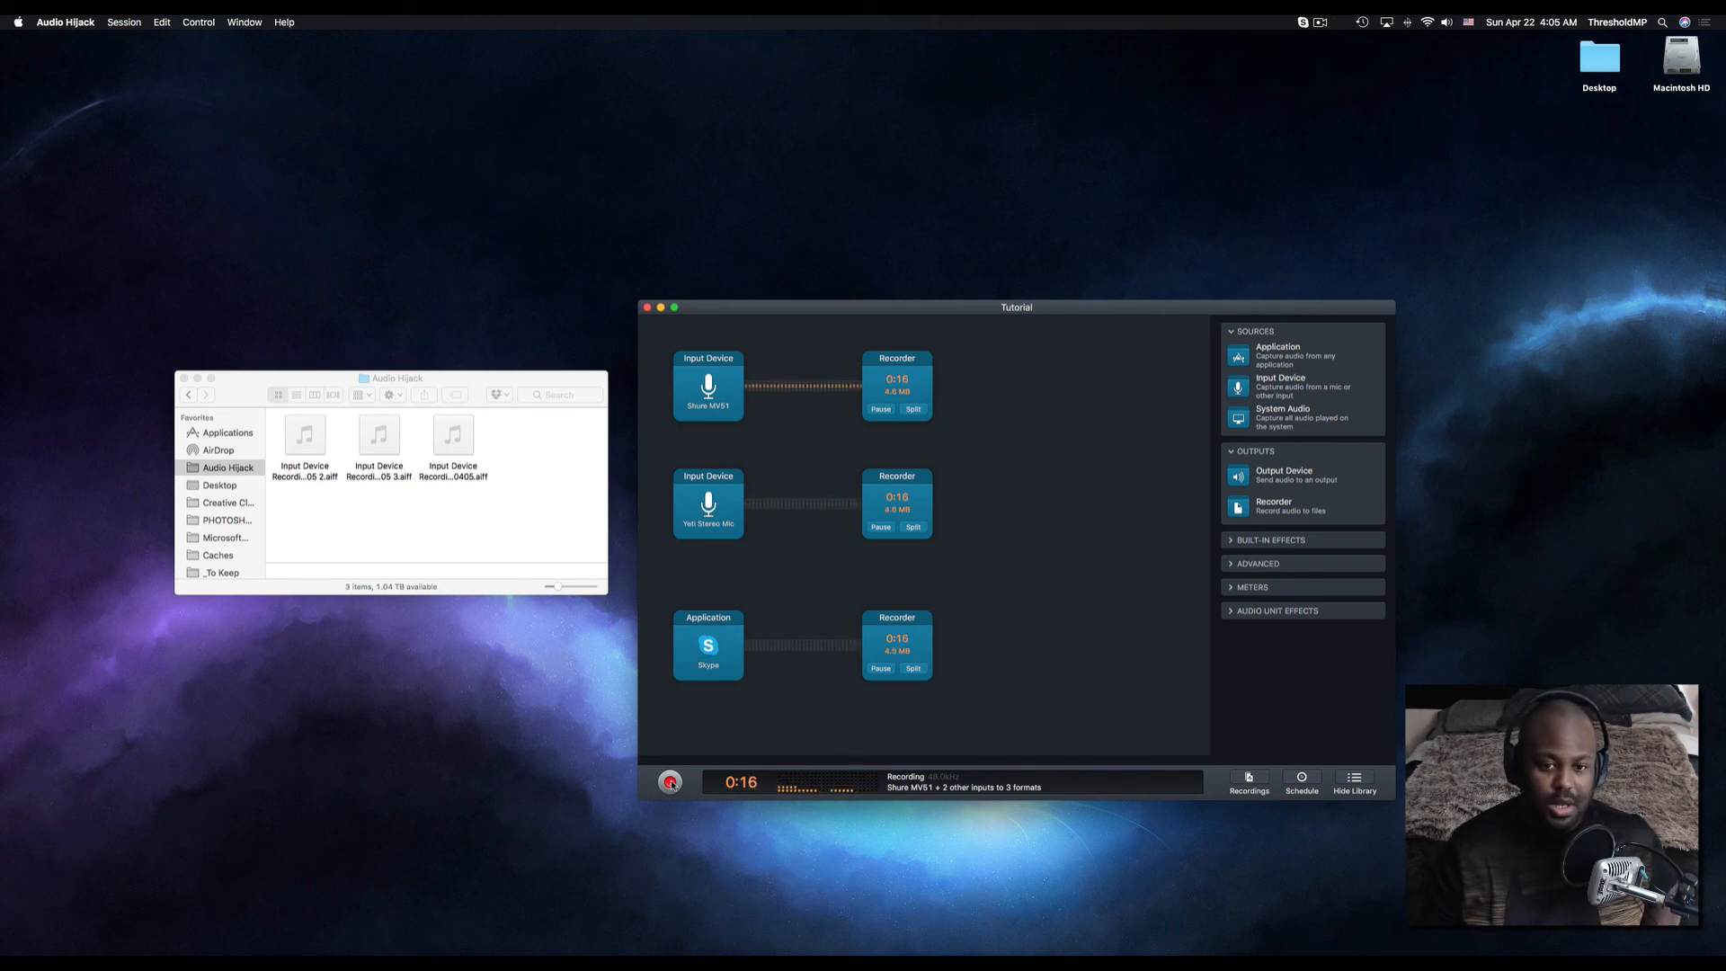
pyautogui.click(670, 782)
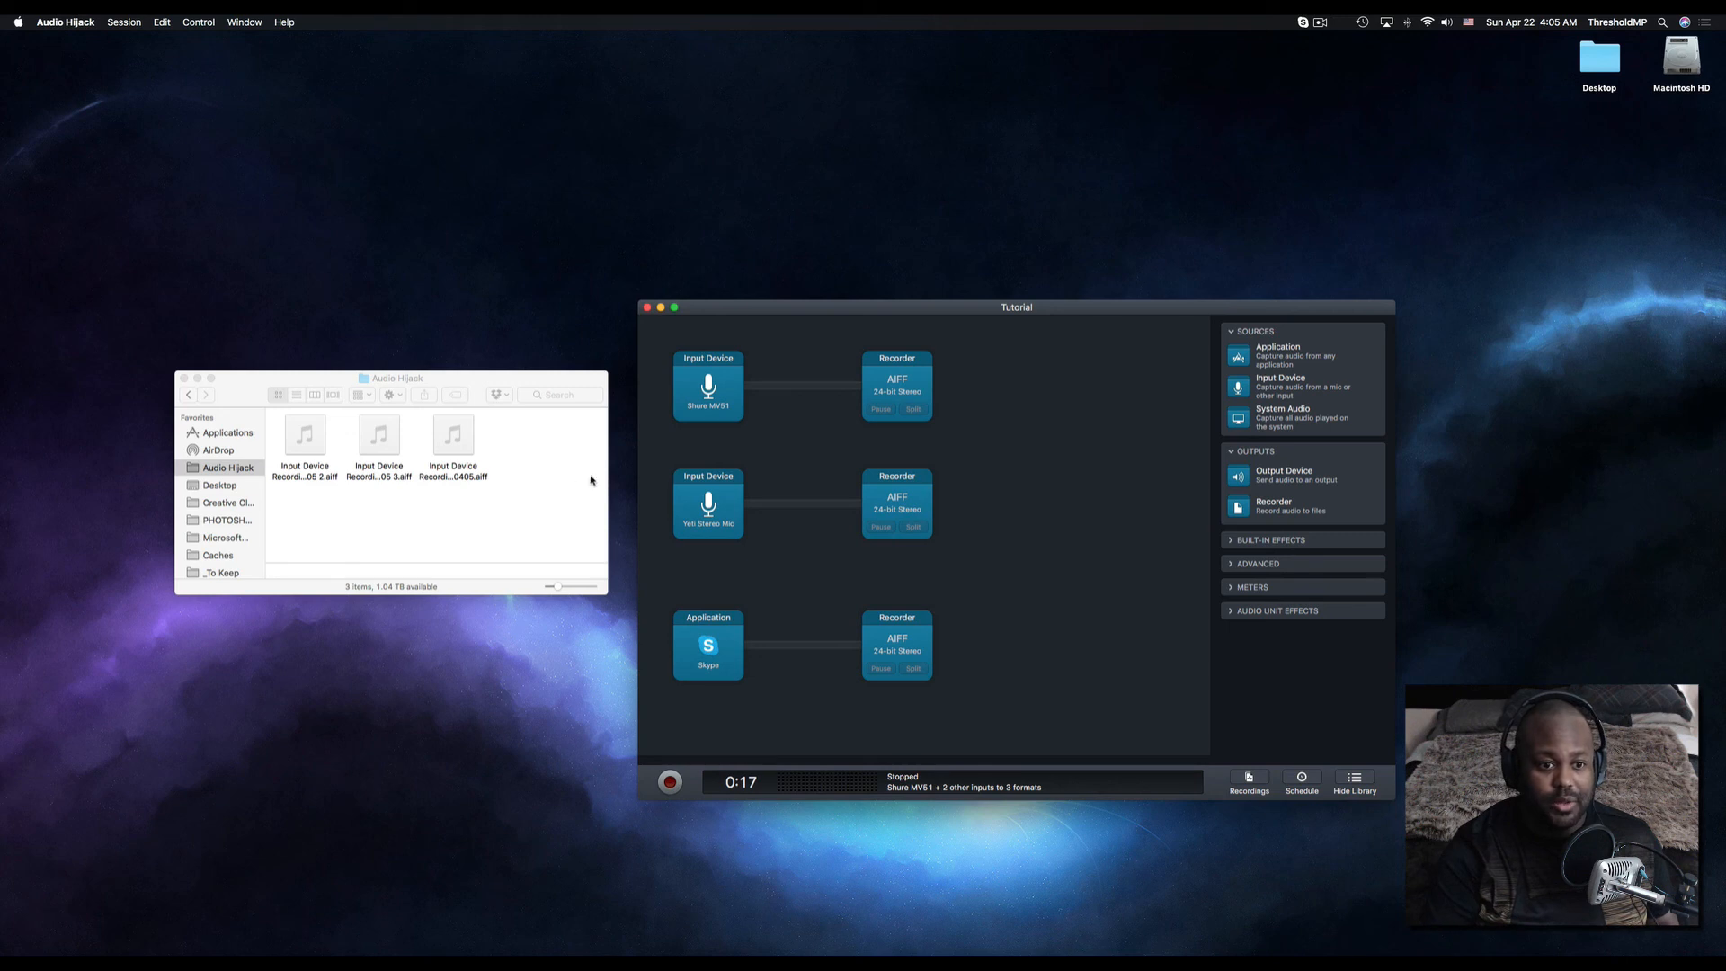
pyautogui.click(314, 463)
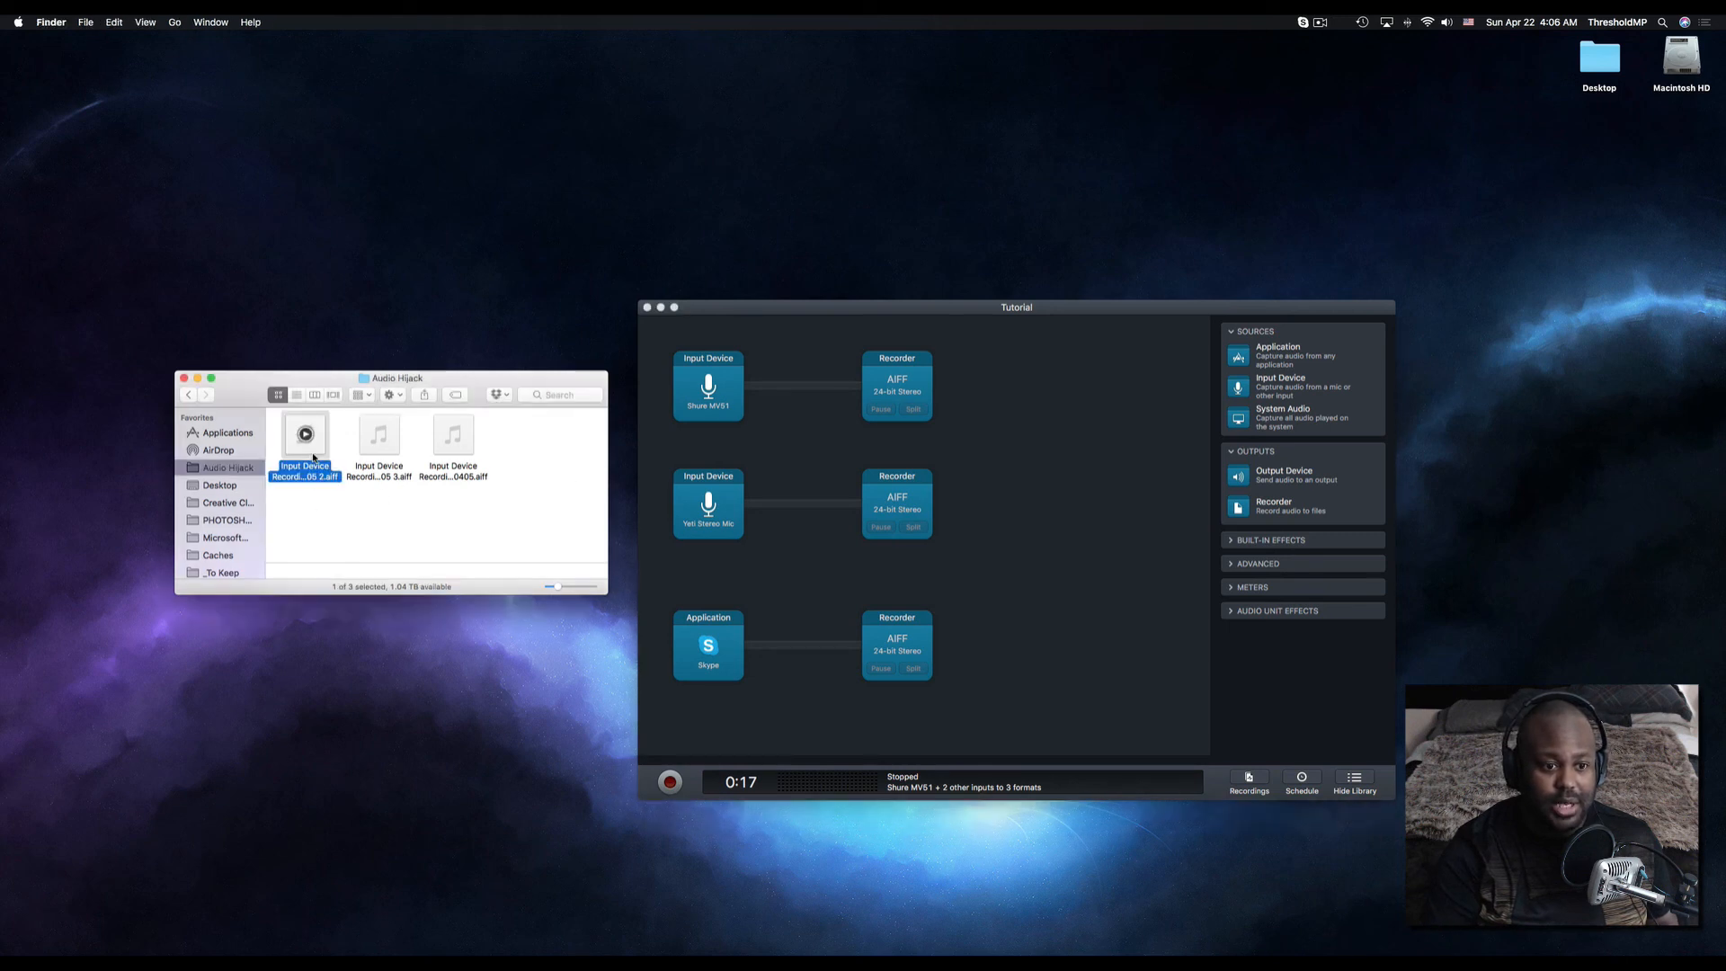
pyautogui.click(380, 438)
pyautogui.click(456, 438)
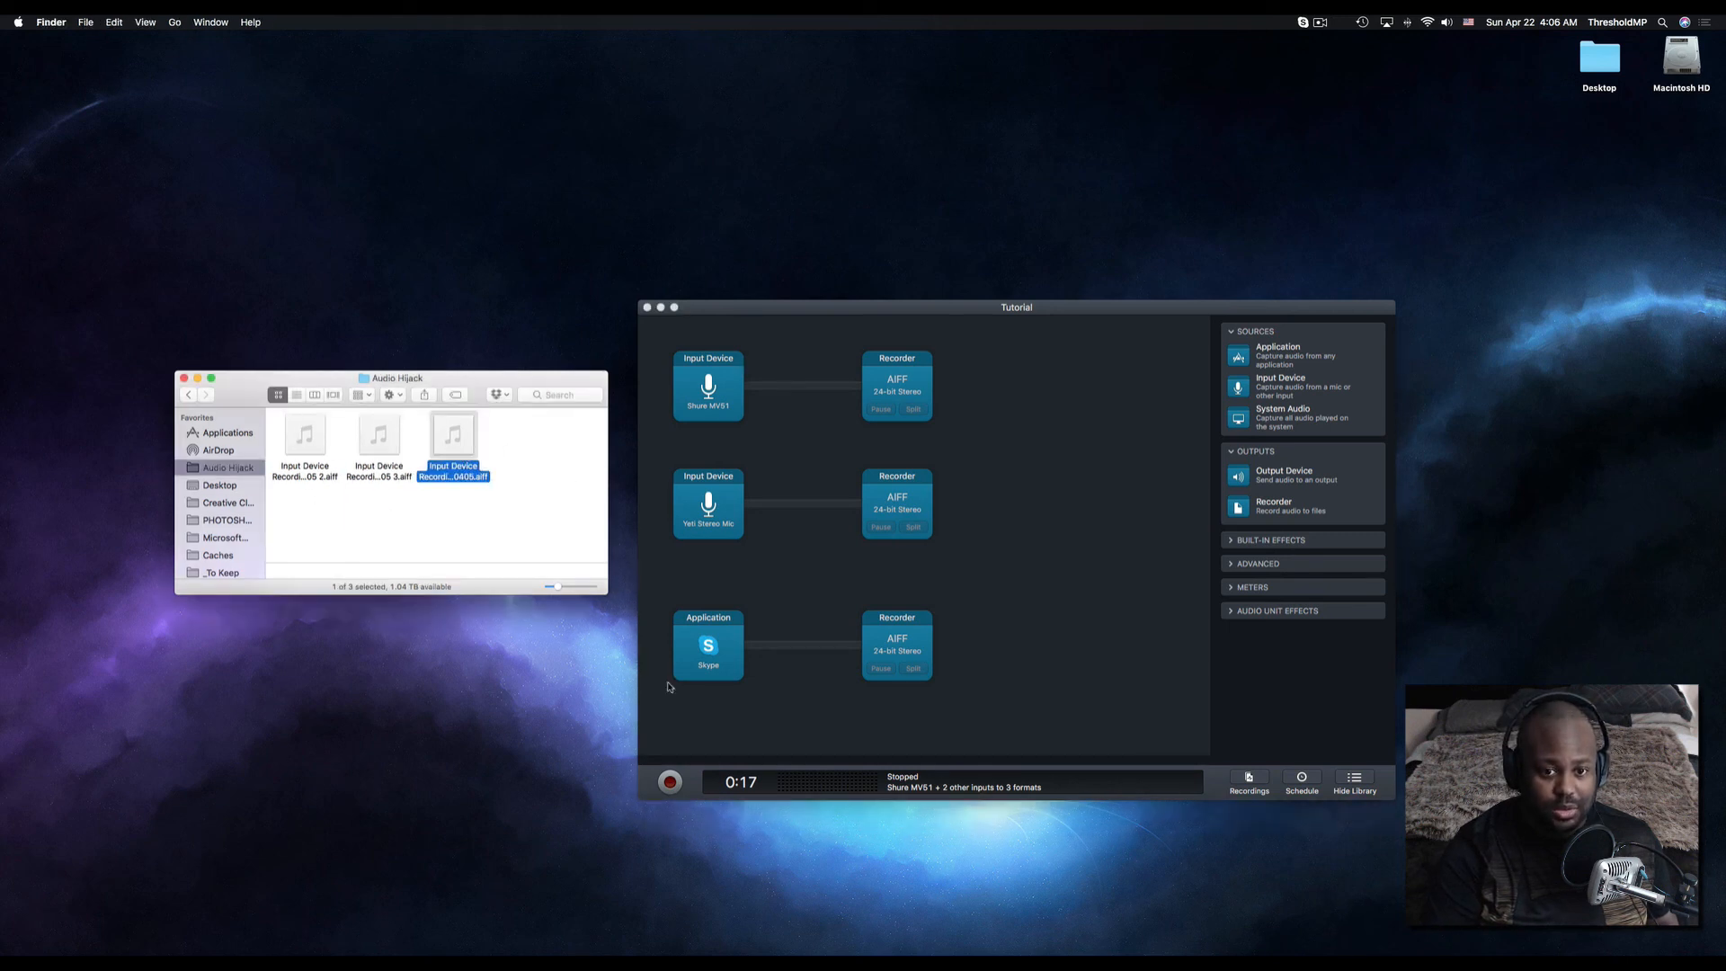